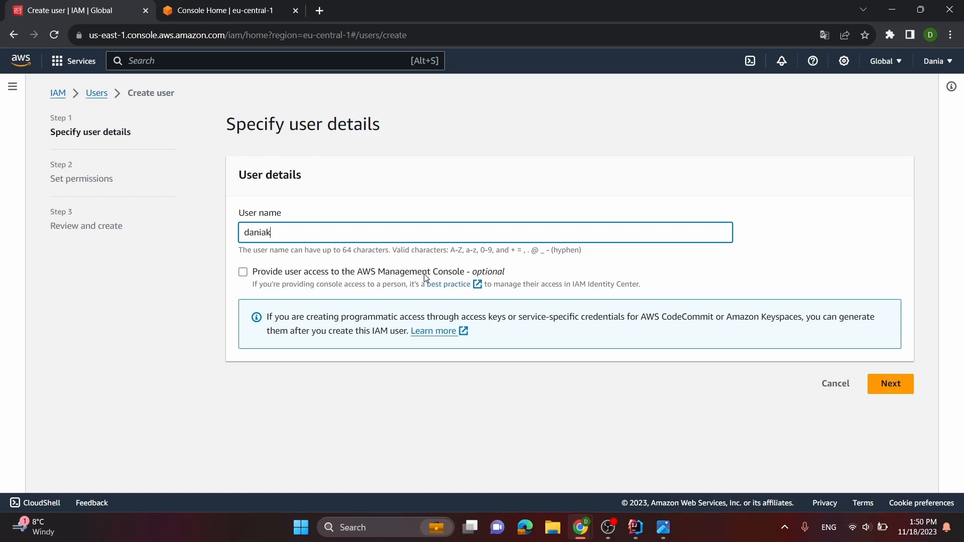
# Enable AWS Management Console access for the new user and choose to create an IAM user
pyautogui.click(243, 272)
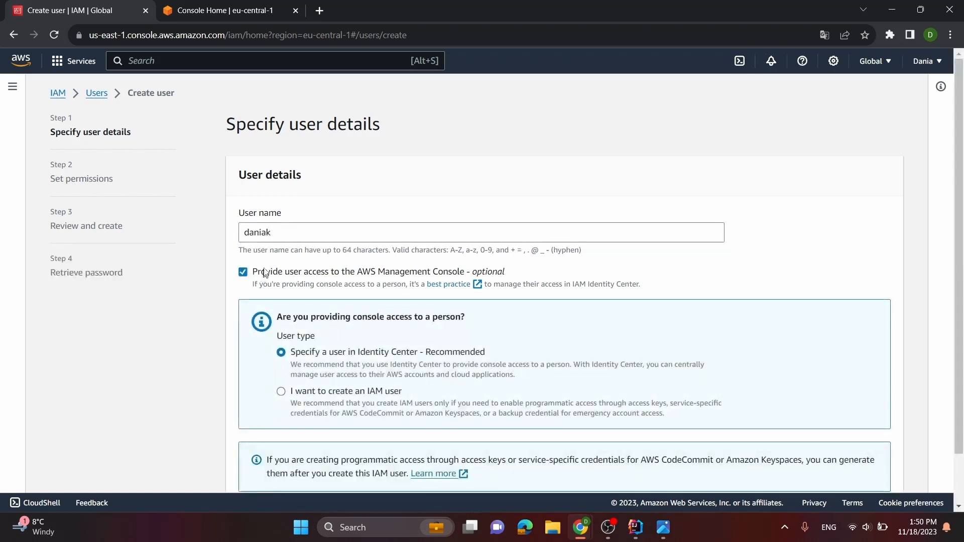
pyautogui.scroll(-1, 266, 270)
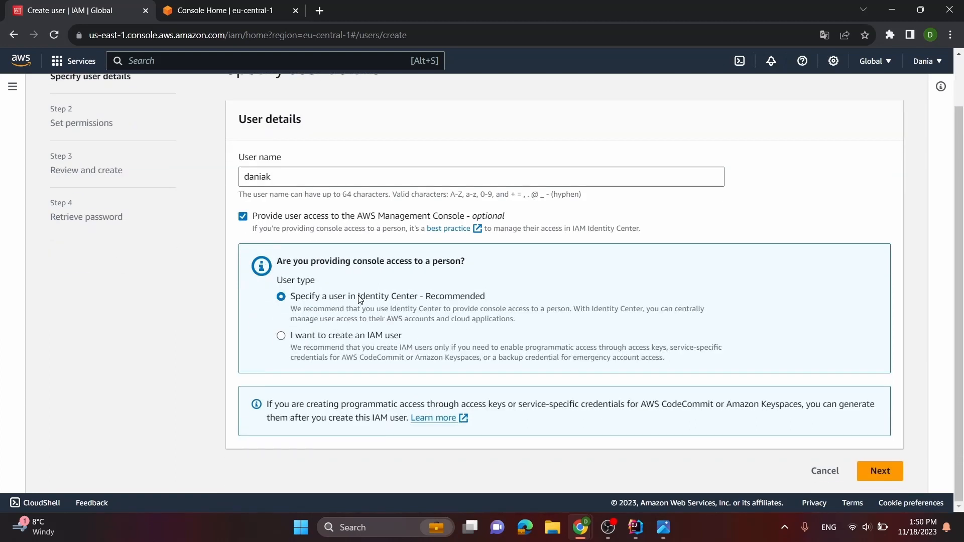
pyautogui.click(329, 340)
# Enter a custom console password and turn off the requirement to create a new password at next sign-in
pyautogui.scroll(-2, 345, 339)
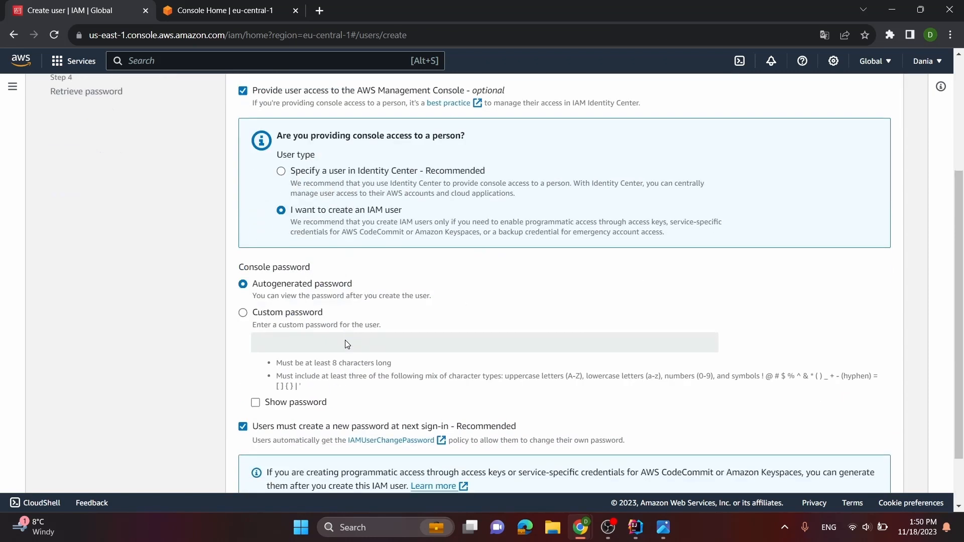
pyautogui.click(278, 316)
pyautogui.click(284, 342)
pyautogui.write('•')
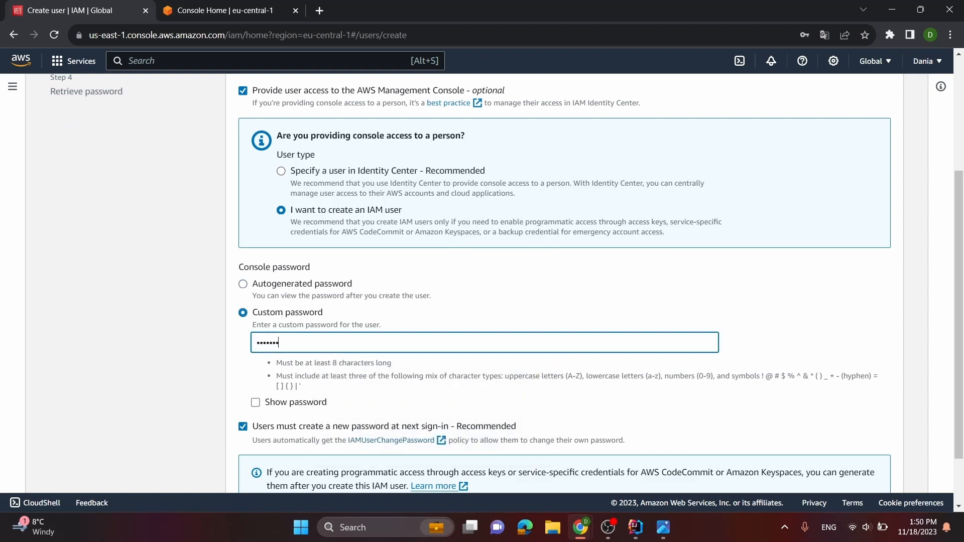
pyautogui.scroll(-2, 282, 343)
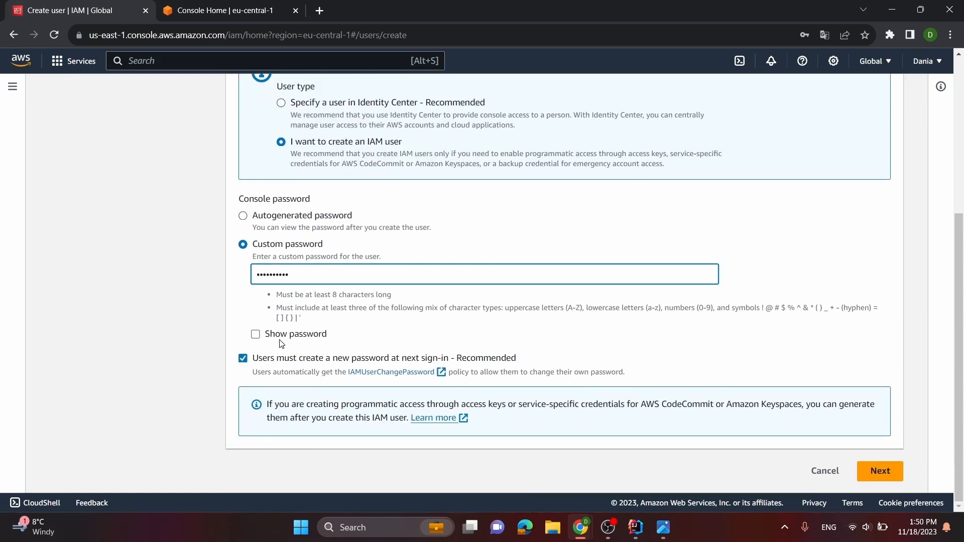
pyautogui.click(243, 359)
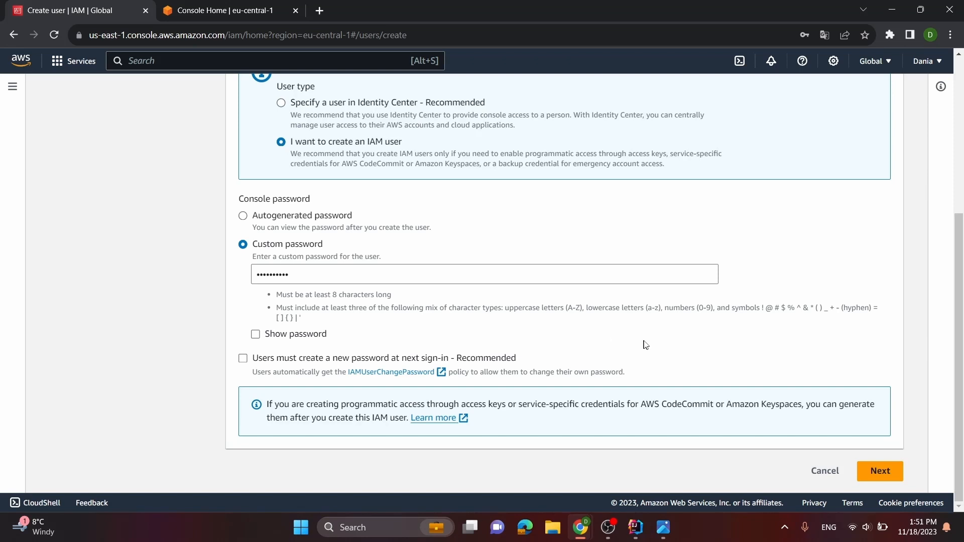
pyautogui.click(879, 473)
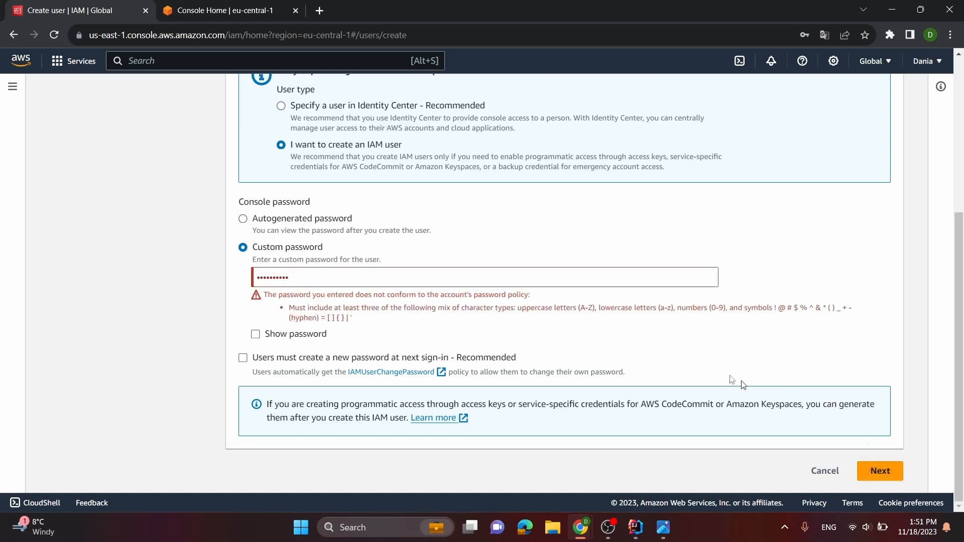
# Replace the custom console password with one that meets the password policy and proceed to the permissions settings
pyautogui.click(305, 275)
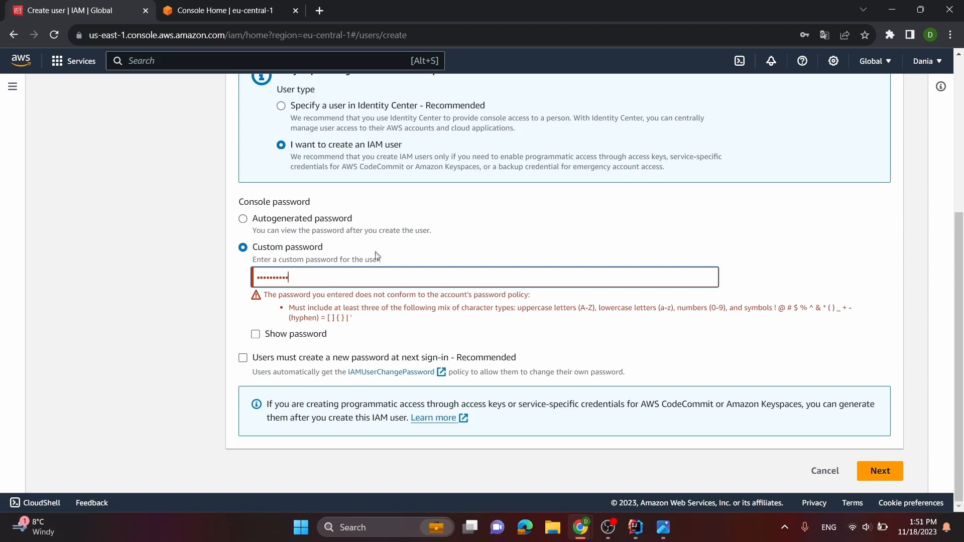
pyautogui.press('BackSpace')
pyautogui.press('BackSpace')
pyautogui.press('BackSpace')
pyautogui.press('BackSpace')
pyautogui.press('BackSpace')
pyautogui.press('BackSpace')
pyautogui.press('BackSpace')
pyautogui.press('BackSpace')
pyautogui.press('BackSpace')
pyautogui.write('•••')
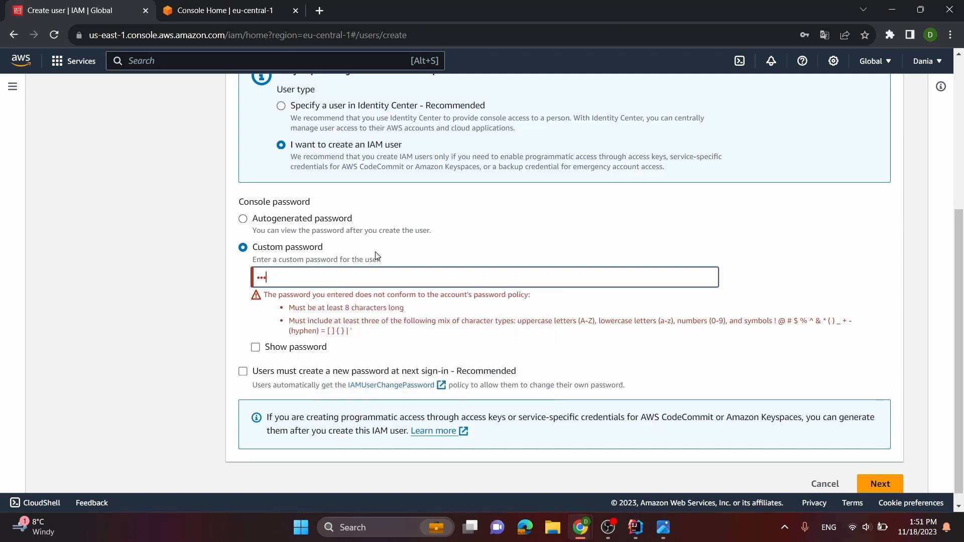
pyautogui.write('••••••')
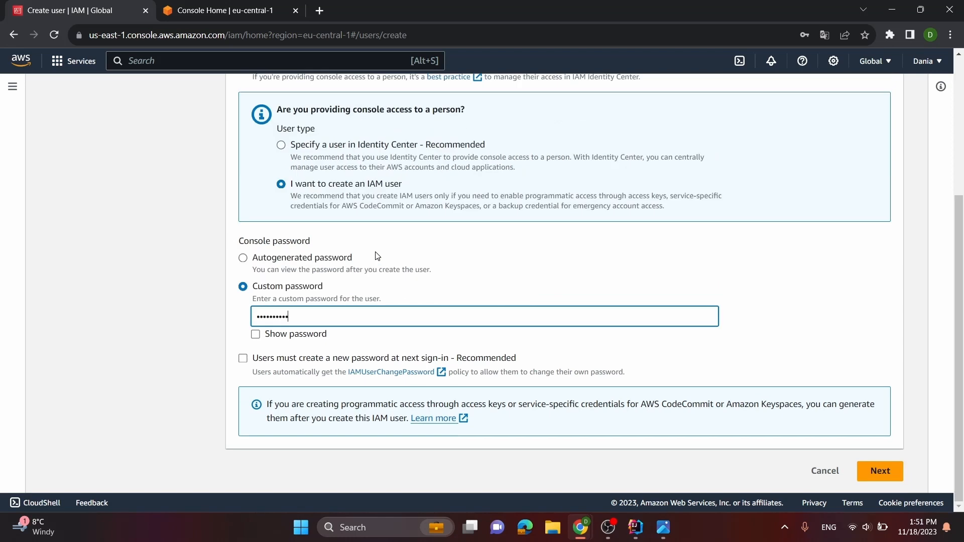
pyautogui.click(883, 472)
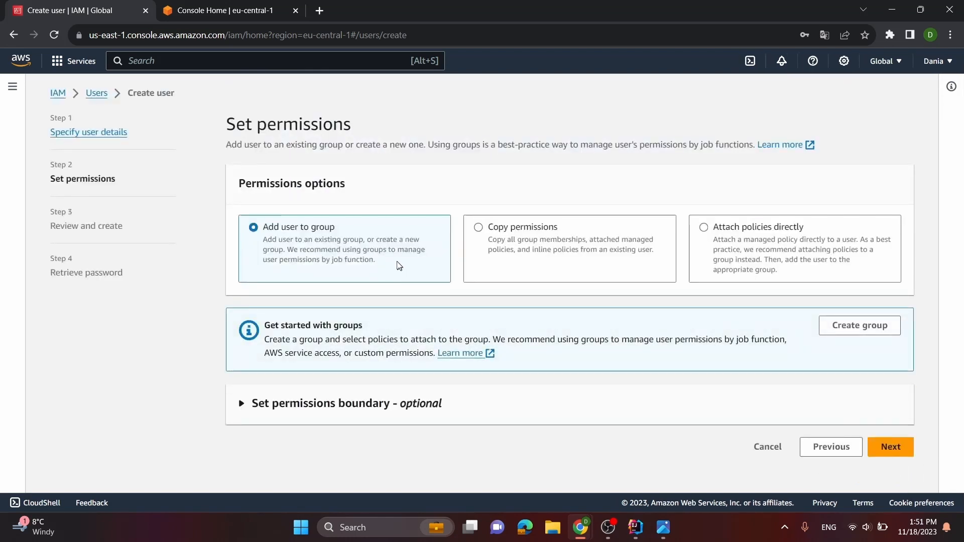
# Choose to attach policies directly, search the policies for "administrator" and select AdministratorAccess
pyautogui.click(726, 233)
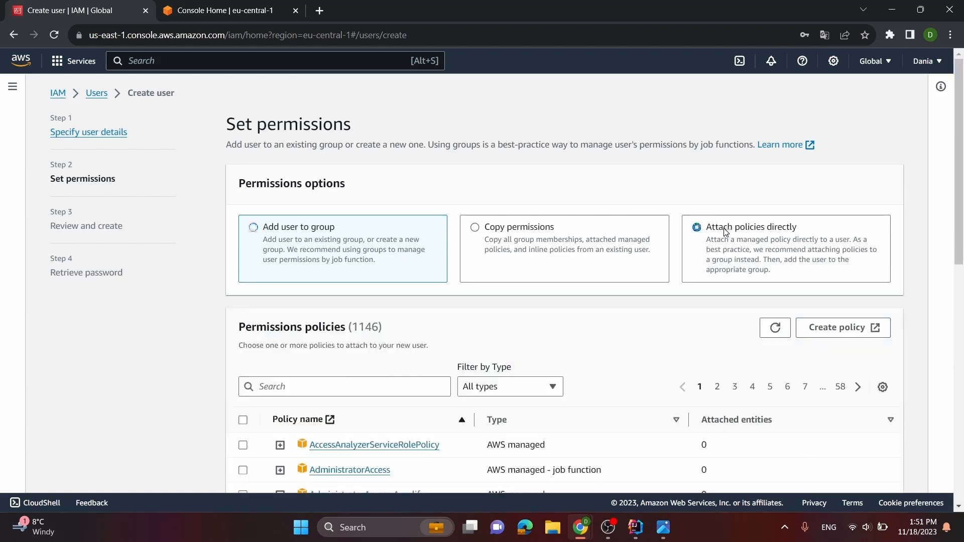
pyautogui.scroll(-2, 563, 280)
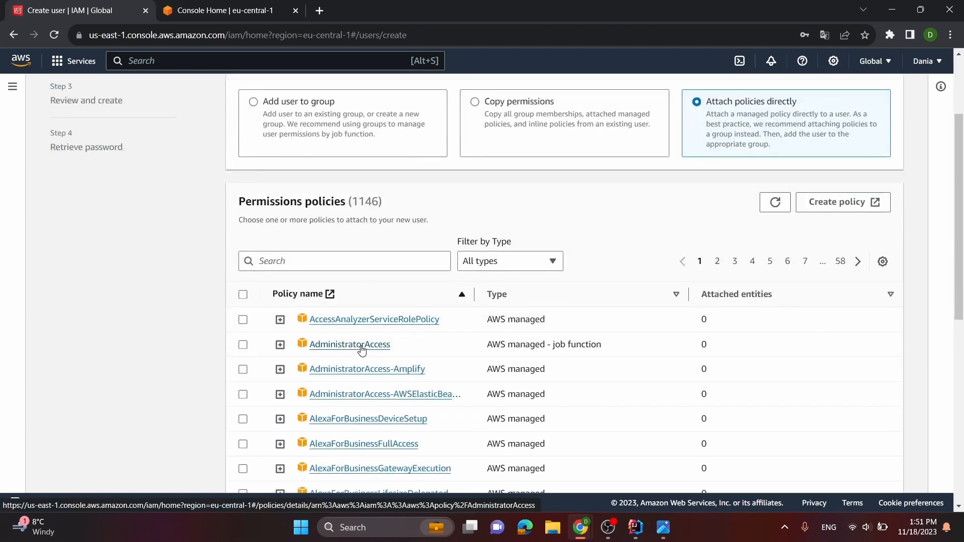
pyautogui.scroll(-3, 362, 350)
pyautogui.click(345, 135)
pyautogui.write('administ')
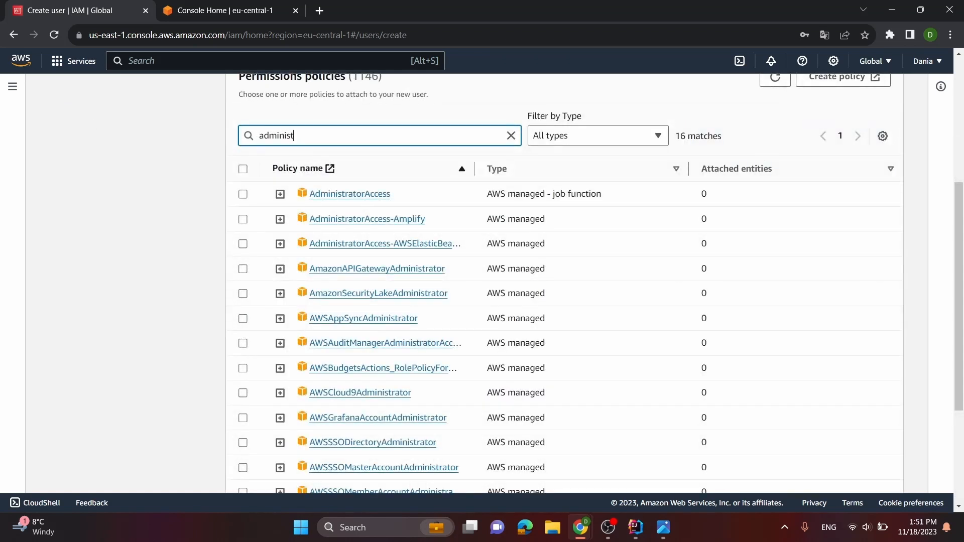
pyautogui.write('rator')
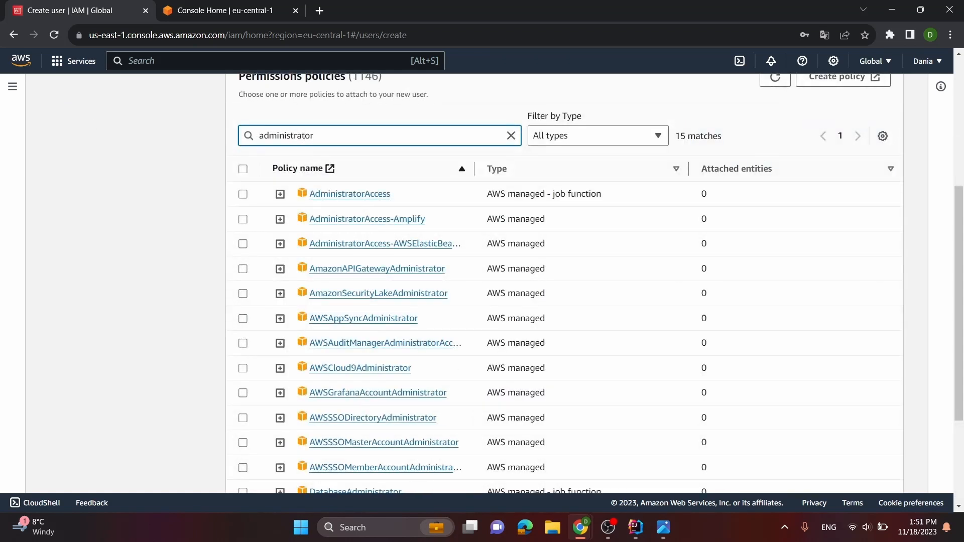
pyautogui.write('f')
pyautogui.press('BackSpace')
pyautogui.press('BackSpace')
pyautogui.click(245, 195)
# Proceed to the review with the selected policy, create the user and dismiss the notification
pyautogui.scroll(-3, 642, 227)
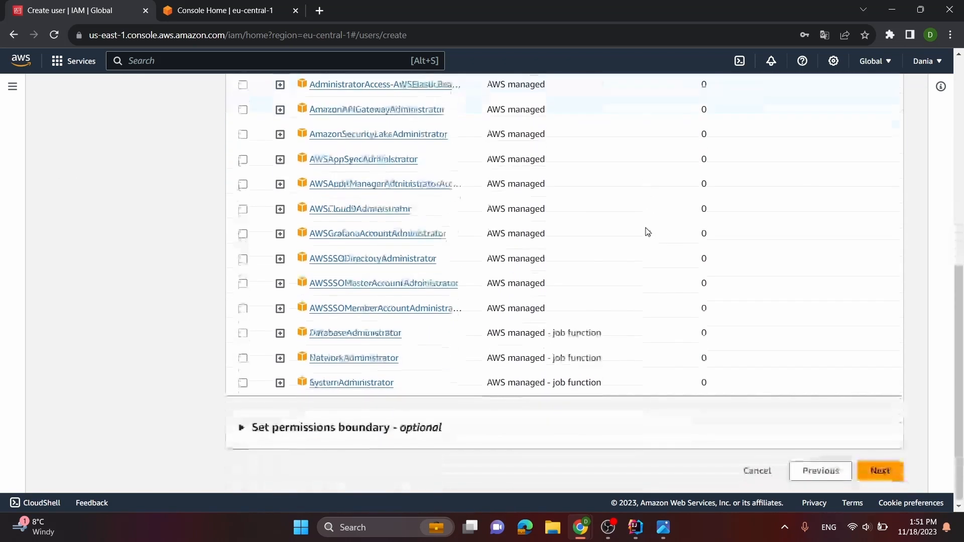
pyautogui.scroll(5, 651, 272)
pyautogui.scroll(-5, 753, 327)
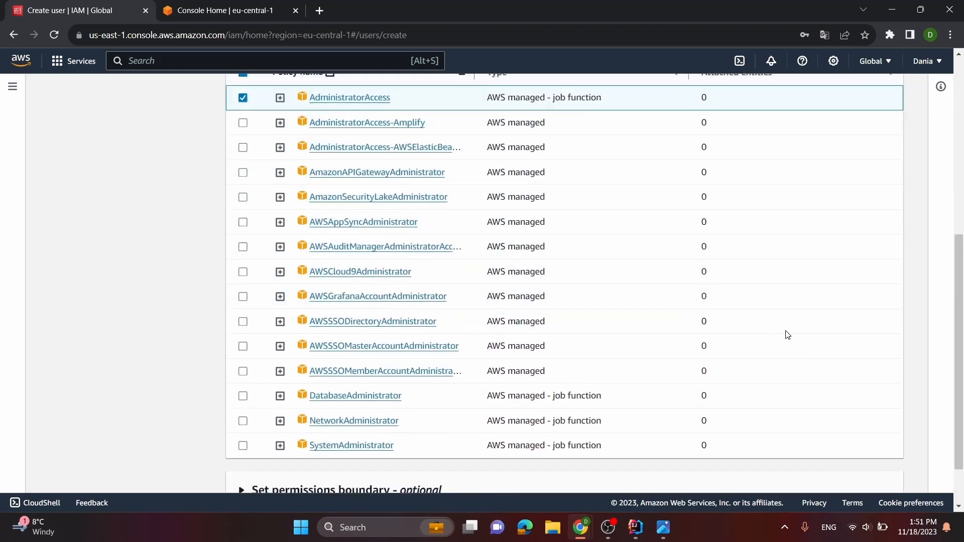
pyautogui.scroll(3, 787, 336)
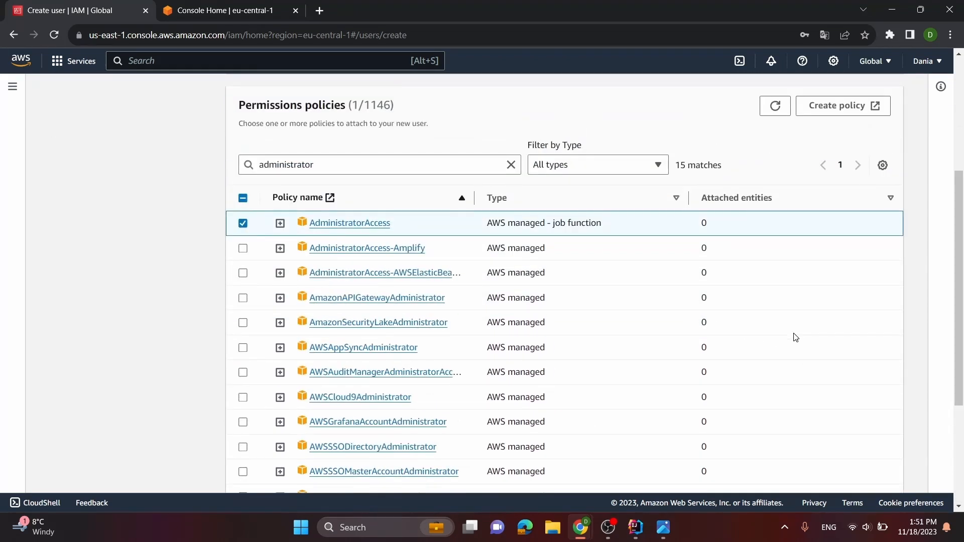
pyautogui.scroll(-4, 804, 342)
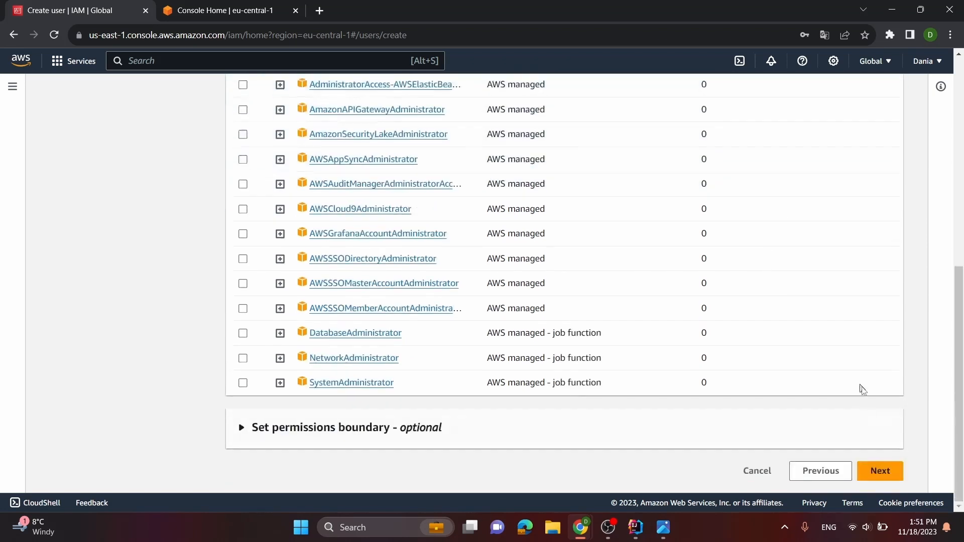
pyautogui.click(885, 467)
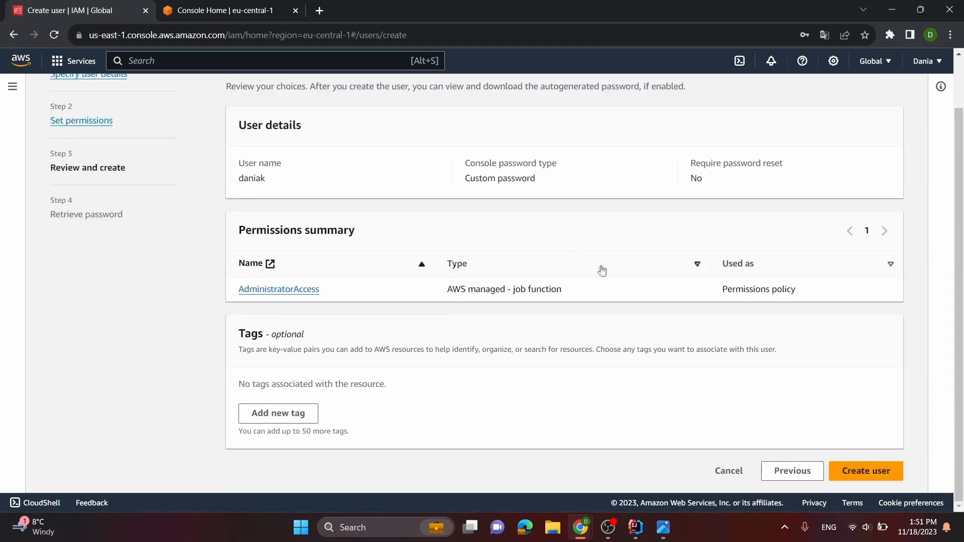
pyautogui.click(877, 470)
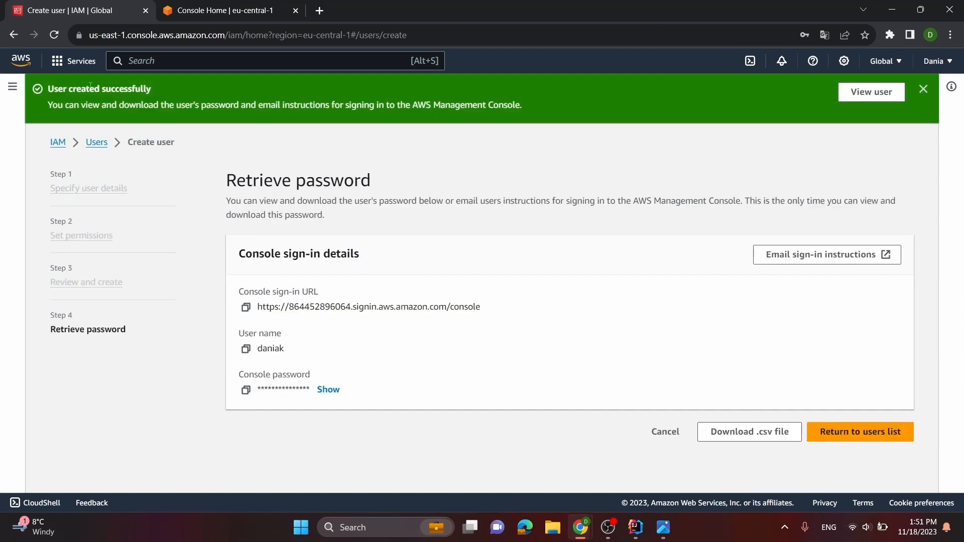
pyautogui.click(923, 89)
# Return to the users list without viewing or downloading the console password
pyautogui.click(21, 60)
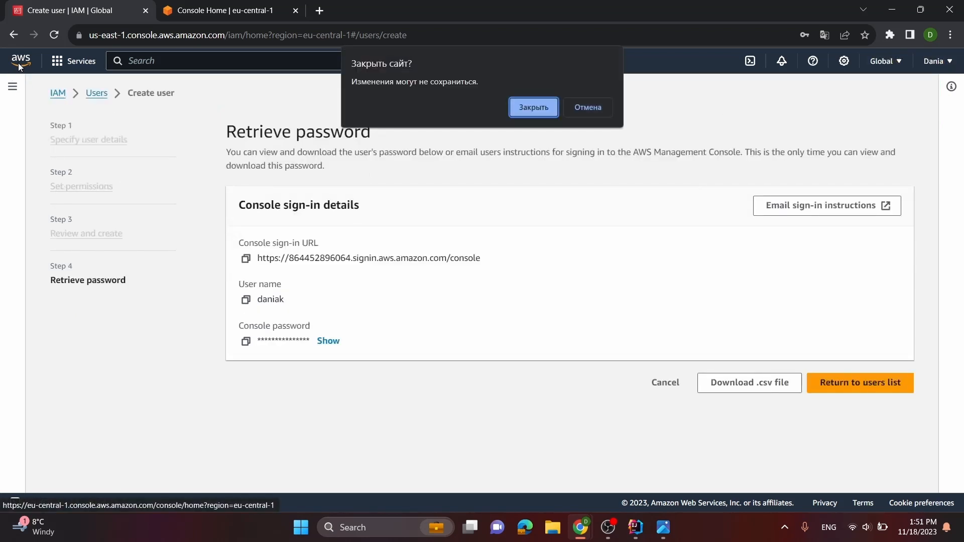
pyautogui.click(595, 108)
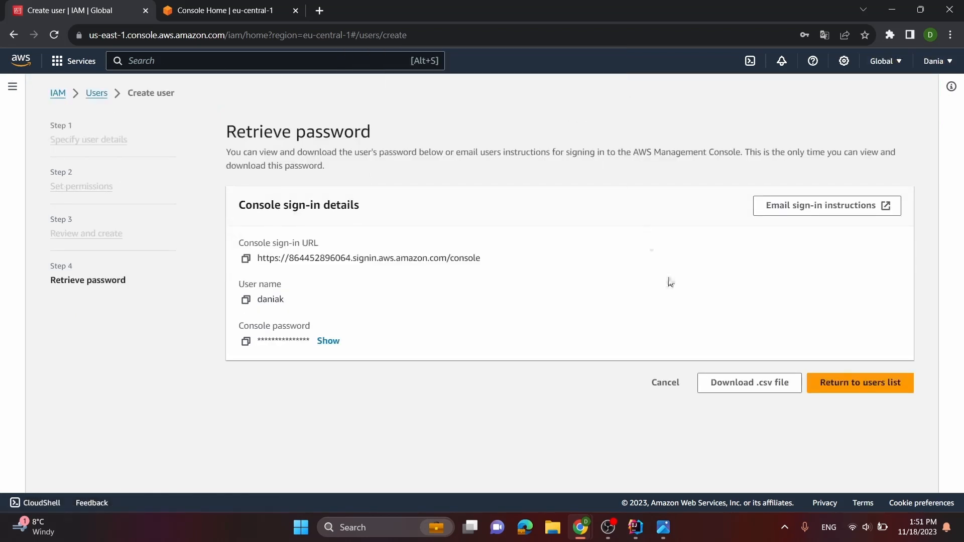
pyautogui.click(867, 390)
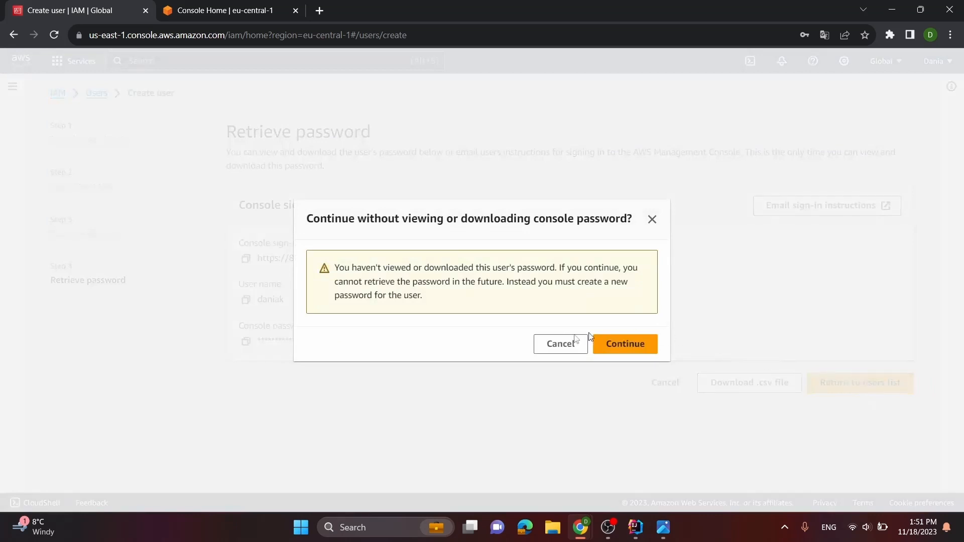
pyautogui.click(601, 344)
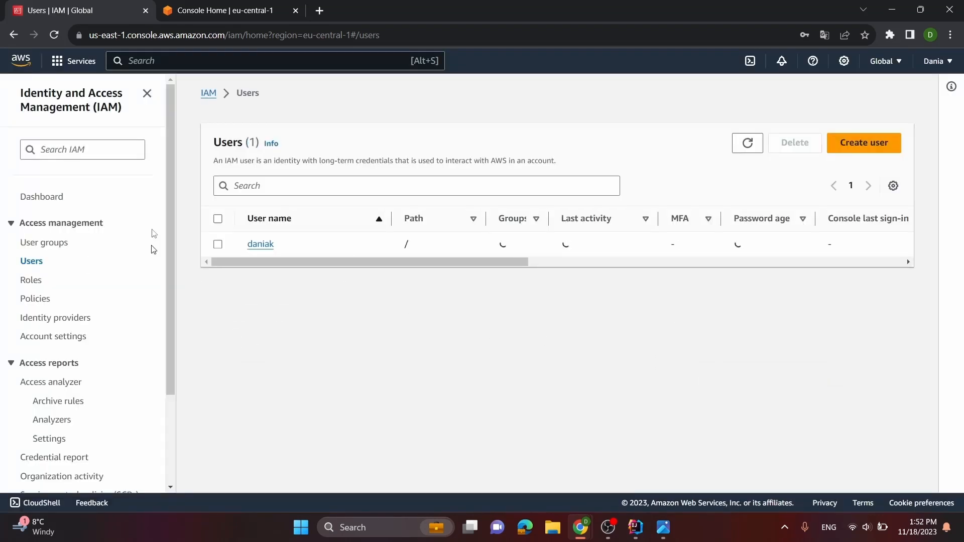
# Go back to Console Home, find the VPC service by searching "vpc", and start creating a VPC
pyautogui.click(21, 61)
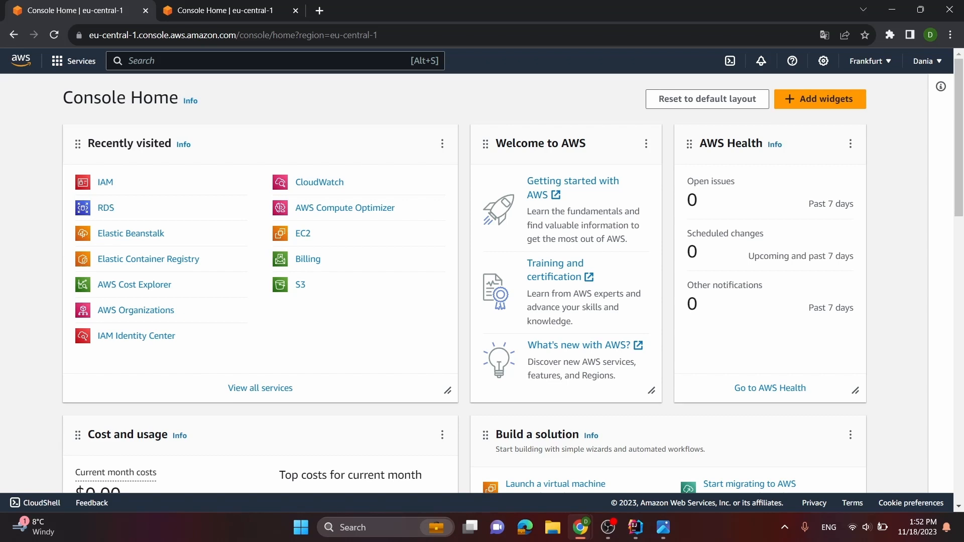
pyautogui.click(136, 61)
pyautogui.write('vpc')
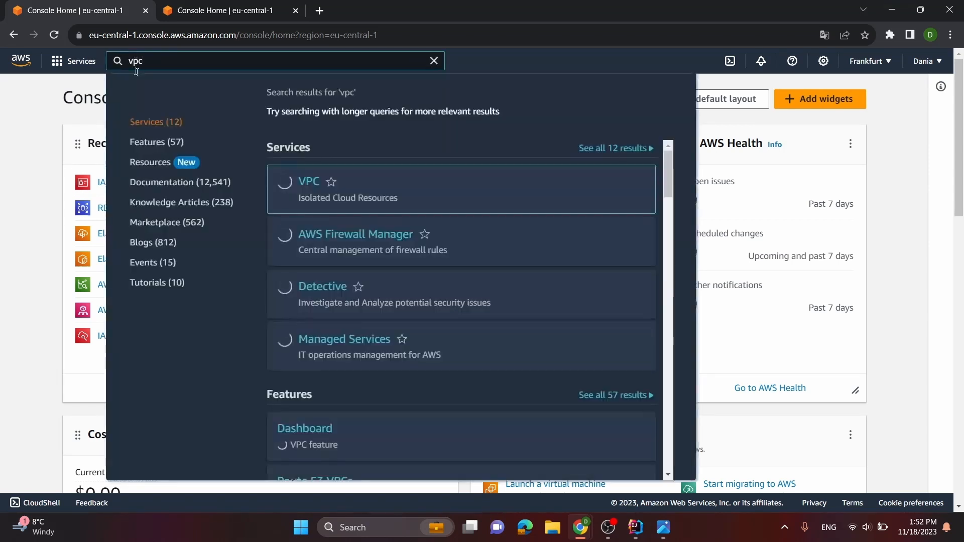
pyautogui.click(308, 183)
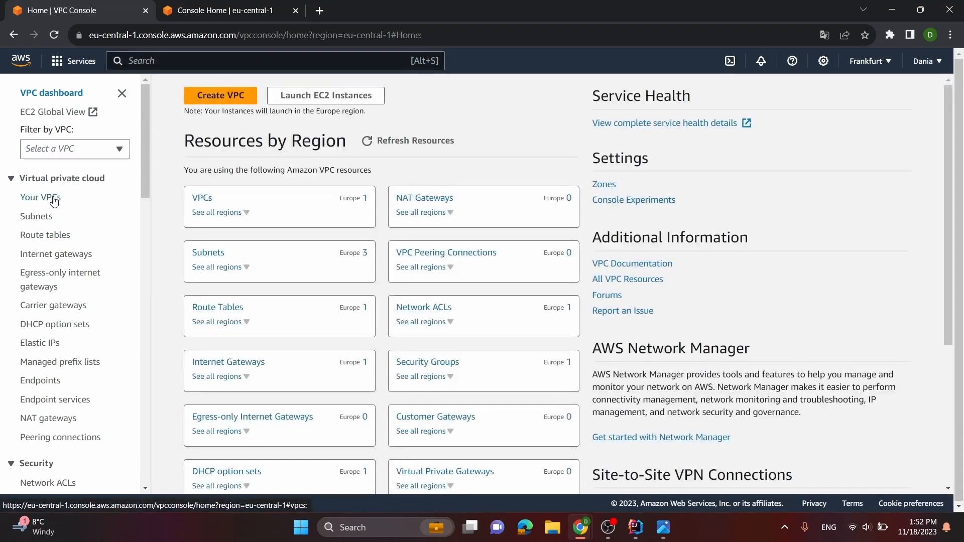
pyautogui.click(220, 95)
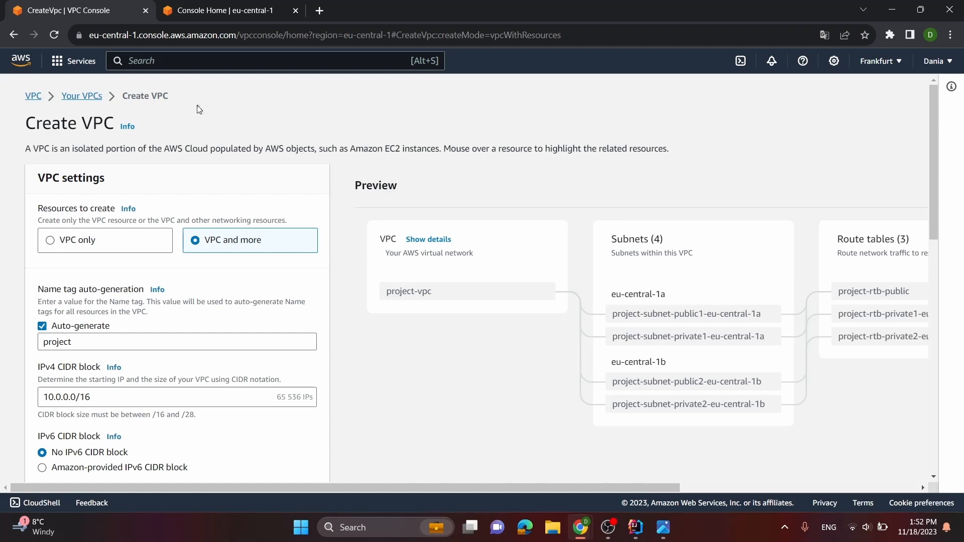
pyautogui.click(78, 241)
pyautogui.scroll(-4, 136, 216)
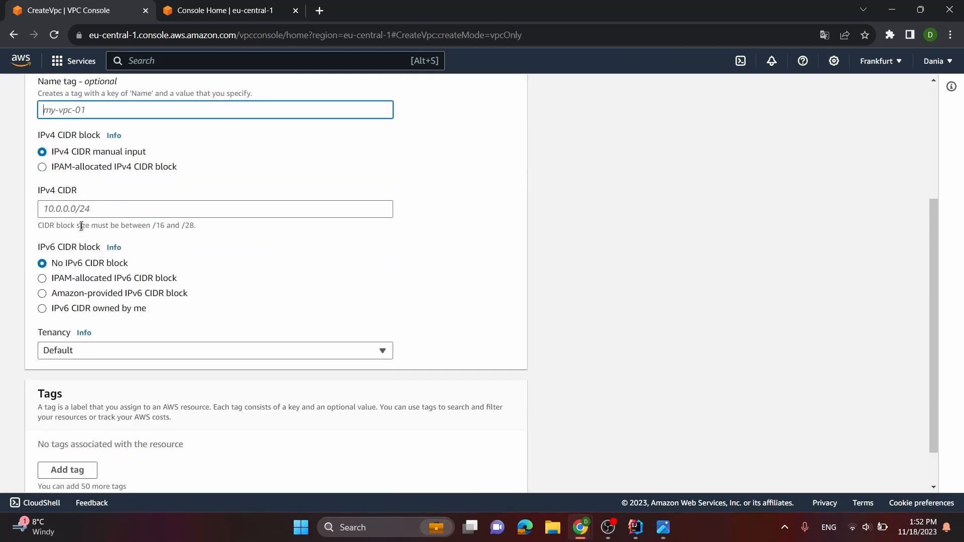
pyautogui.scroll(4, 136, 216)
pyautogui.click(248, 248)
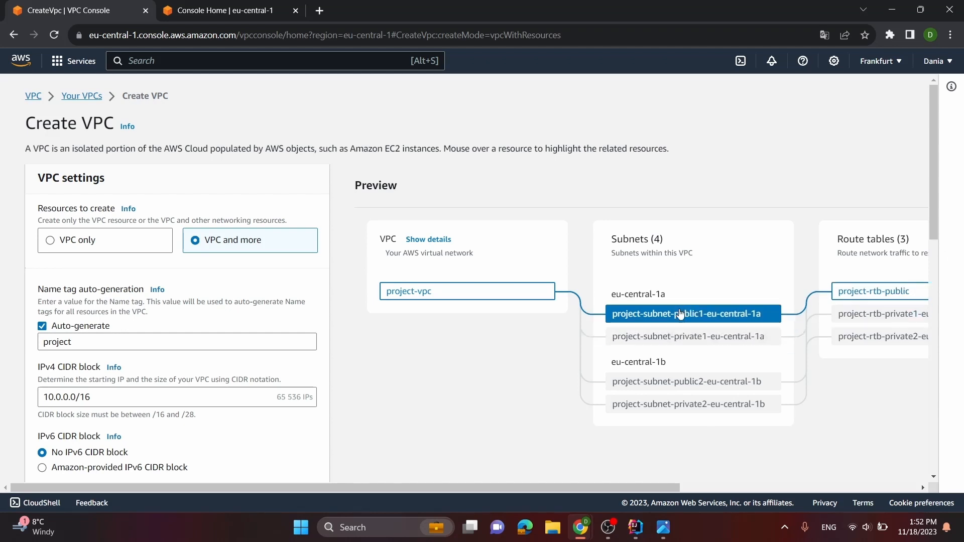
# Create the VPC with the default "VPC and more" settings, keeping the name tag "project" and the IPv4 CIDR block 10.0.0.0/16
pyautogui.scroll(-3, 658, 314)
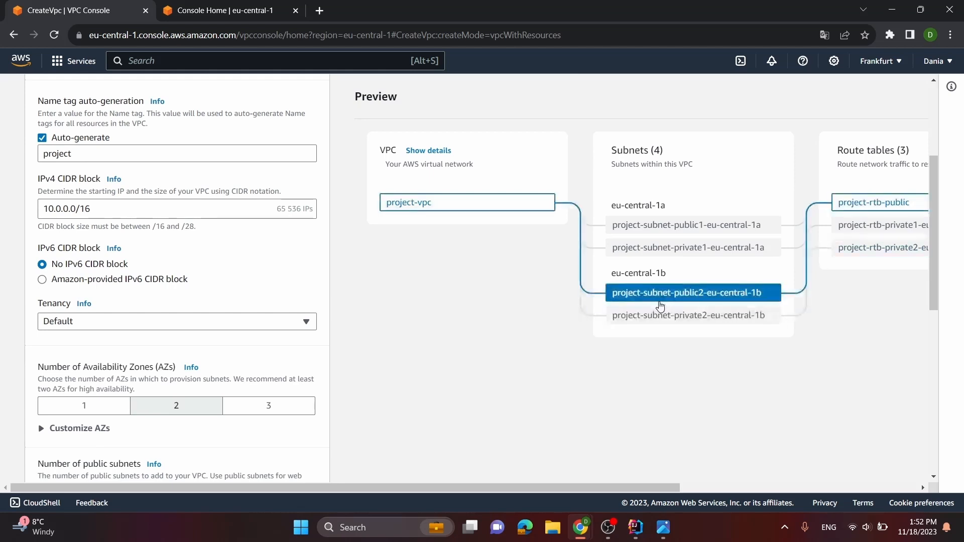
pyautogui.scroll(-2, 177, 297)
pyautogui.scroll(3, 177, 298)
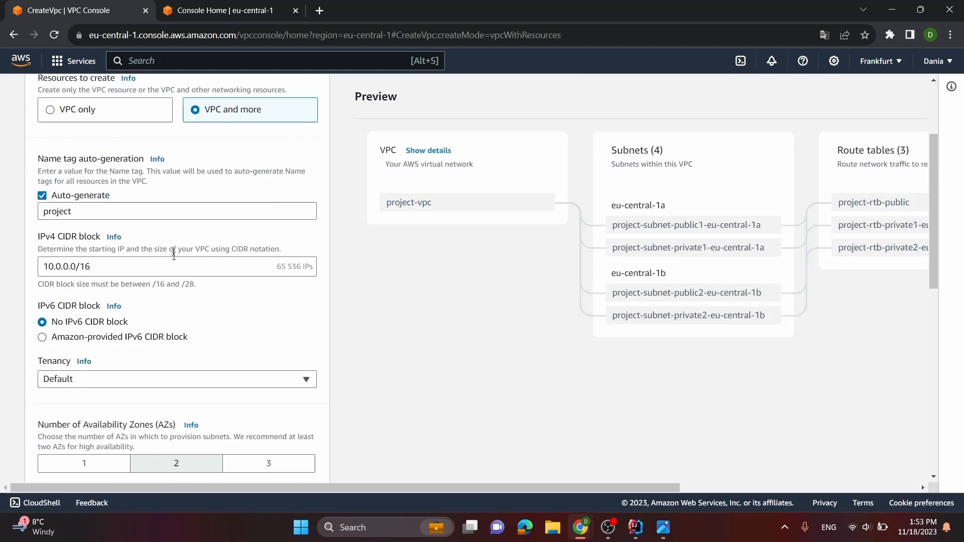
pyautogui.scroll(-1, 31, 303)
pyautogui.scroll(3, 129, 378)
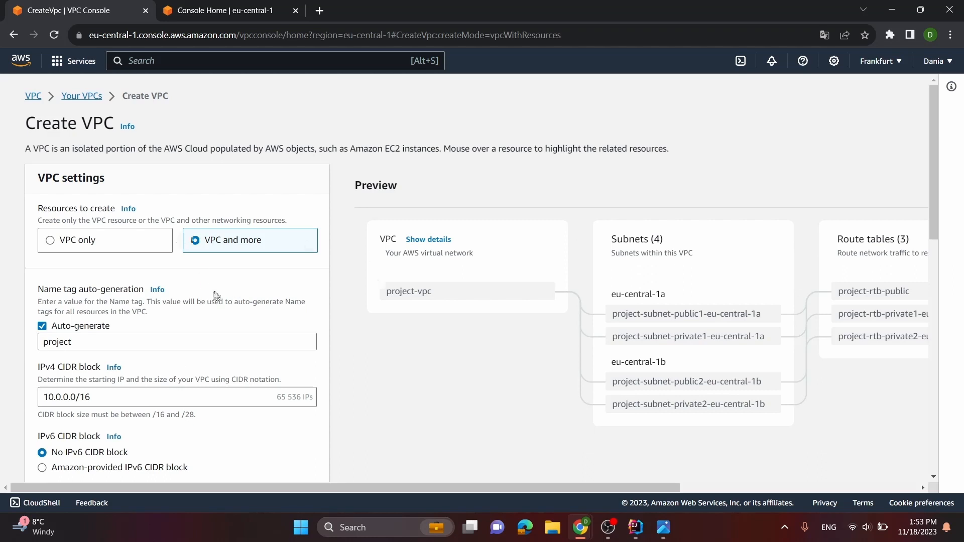
pyautogui.scroll(-2, 267, 289)
pyautogui.scroll(-4, 175, 286)
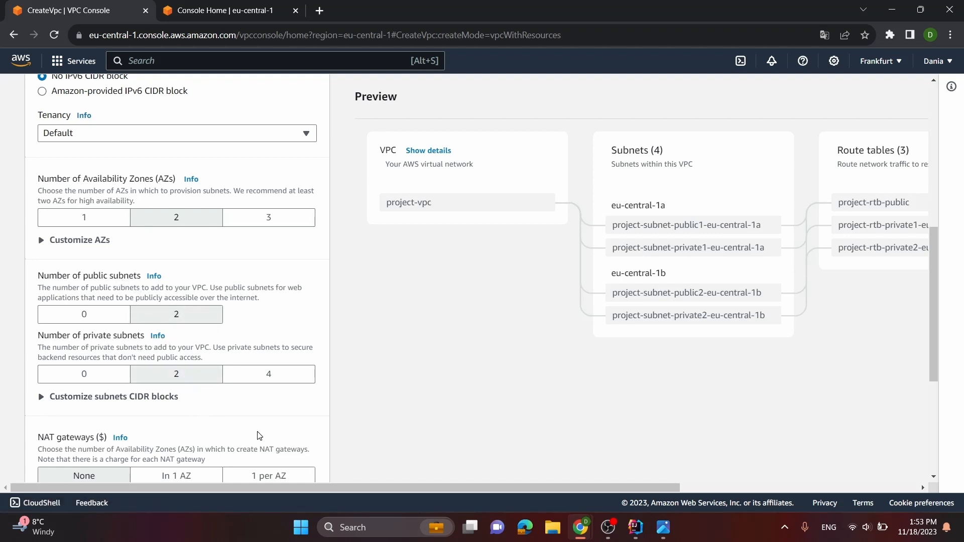
pyautogui.scroll(-2, 259, 431)
pyautogui.scroll(-2, 352, 381)
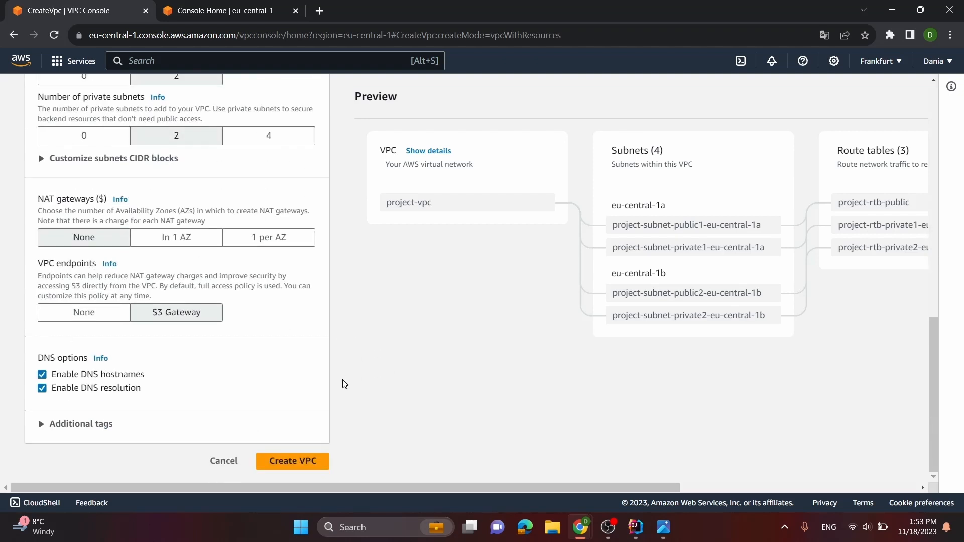
pyautogui.click(293, 460)
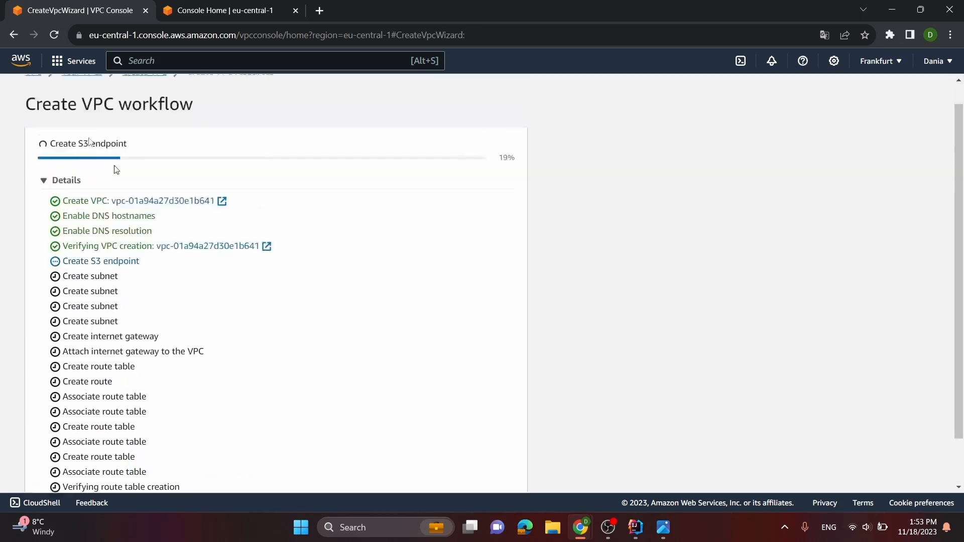
pyautogui.click(17, 33)
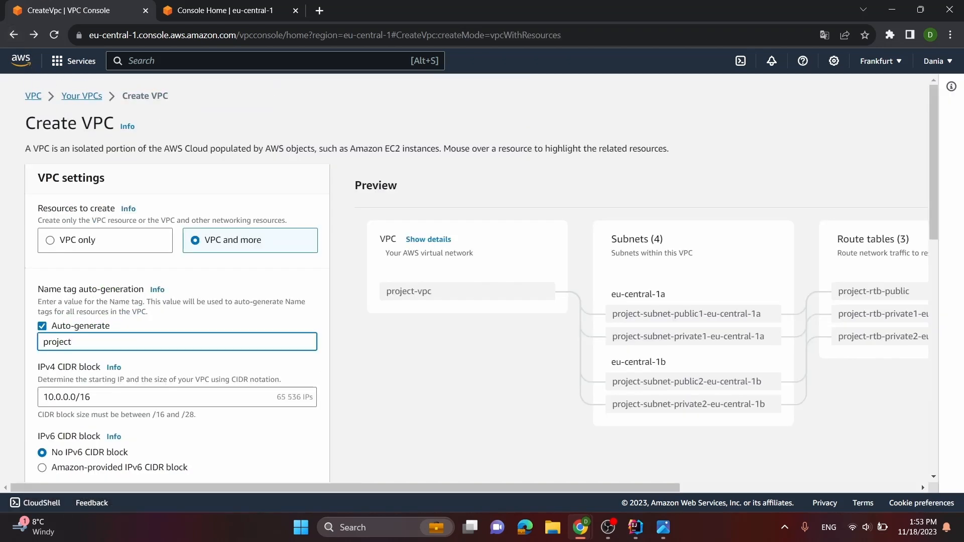
pyautogui.press('BackSpace')
pyautogui.press('BackSpace')
pyautogui.press('BackSpace')
pyautogui.press('BackSpace')
pyautogui.press('BackSpace')
pyautogui.press('BackSpace')
pyautogui.press('BackSpace')
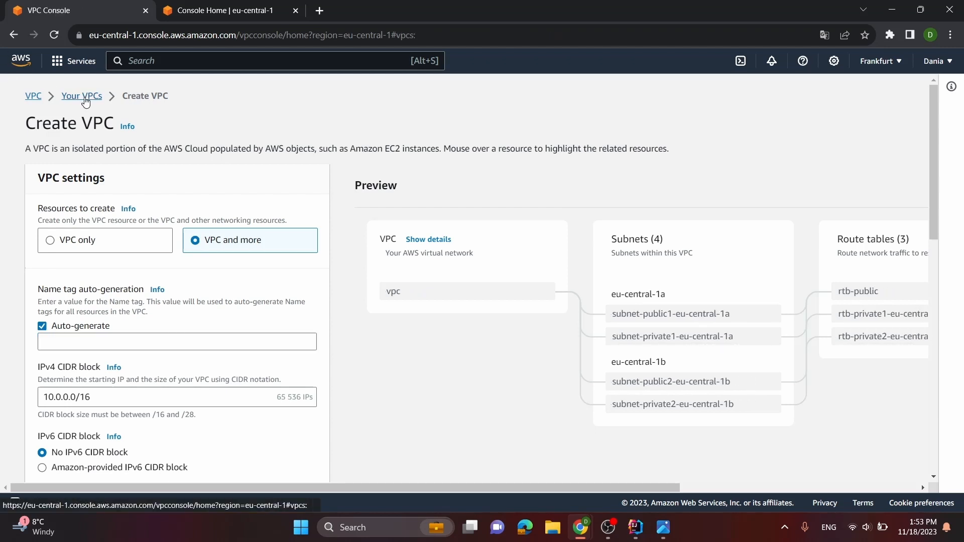
# Go to the VPC list and delete the default 172.31.0.0/16 VPC, acknowledging the deletion and confirming it with "delete default vpc"
pyautogui.click(64, 95)
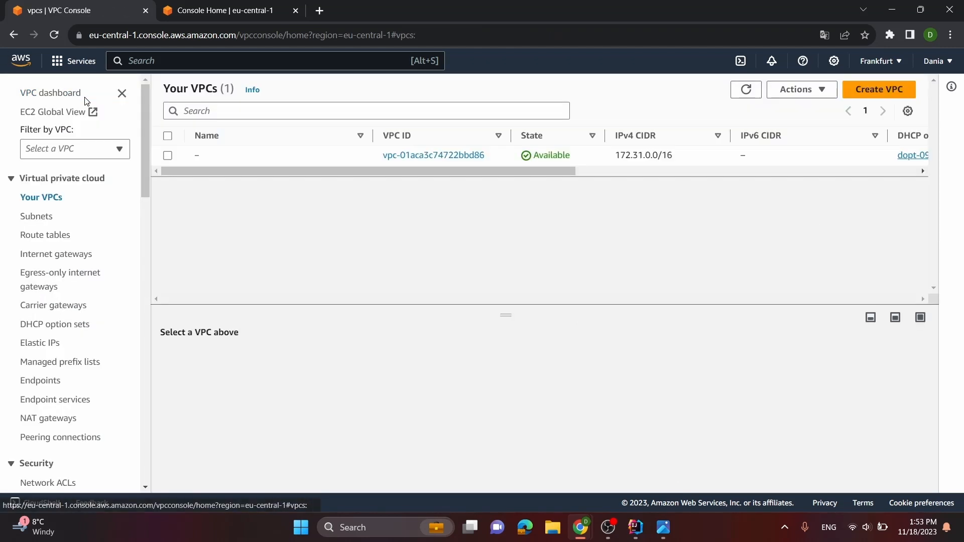
pyautogui.click(167, 155)
pyautogui.click(821, 93)
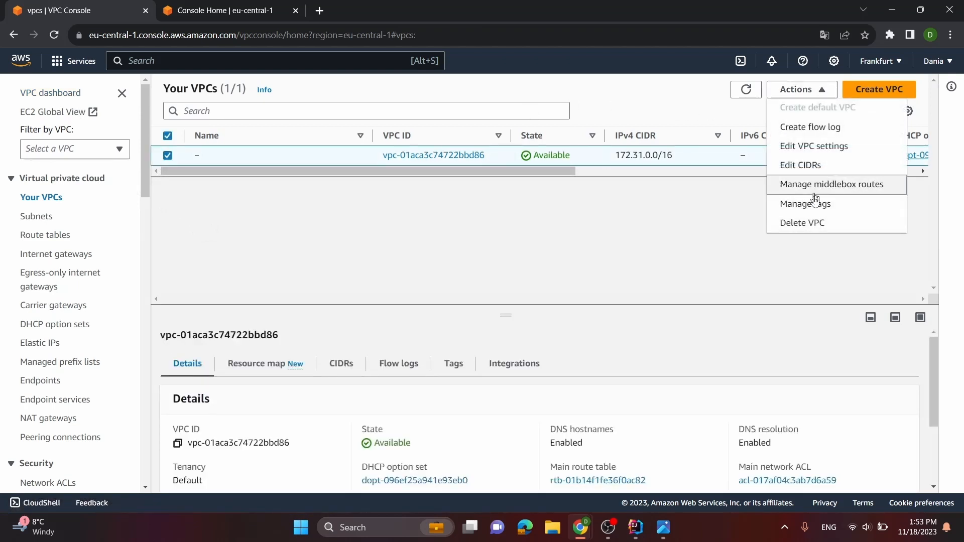
pyautogui.click(821, 221)
pyautogui.scroll(-1, 689, 319)
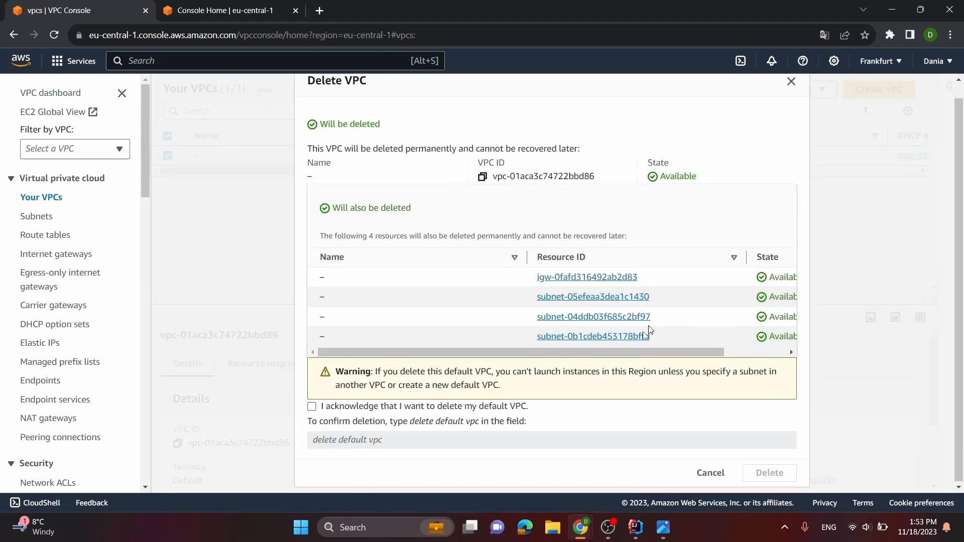
pyautogui.click(416, 405)
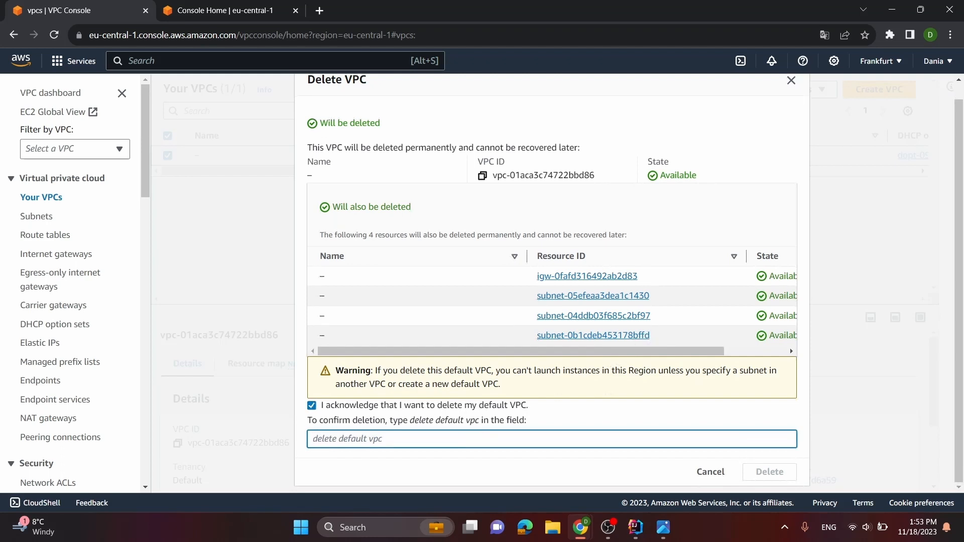
pyautogui.write('delete default vpc')
pyautogui.click(766, 472)
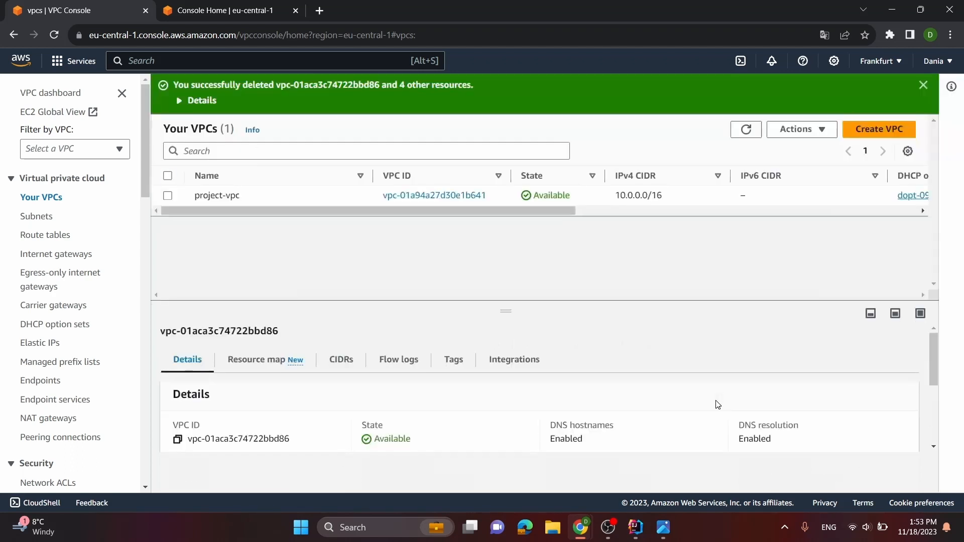
pyautogui.click(53, 34)
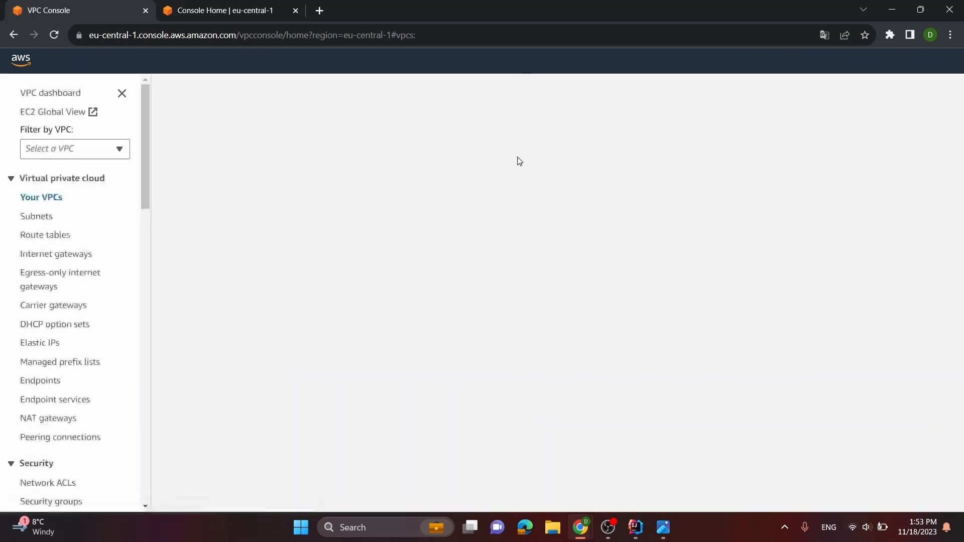
pyautogui.click(876, 89)
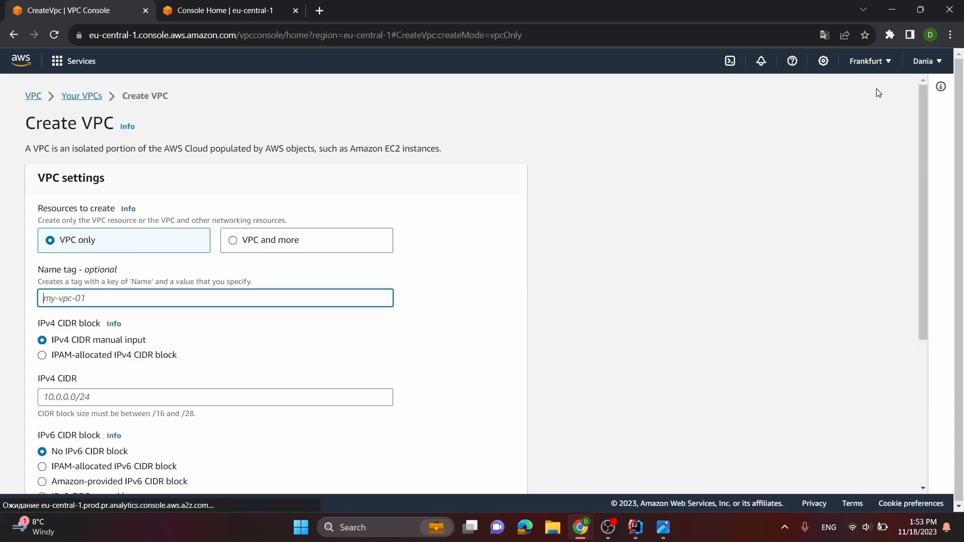
pyautogui.click(7, 36)
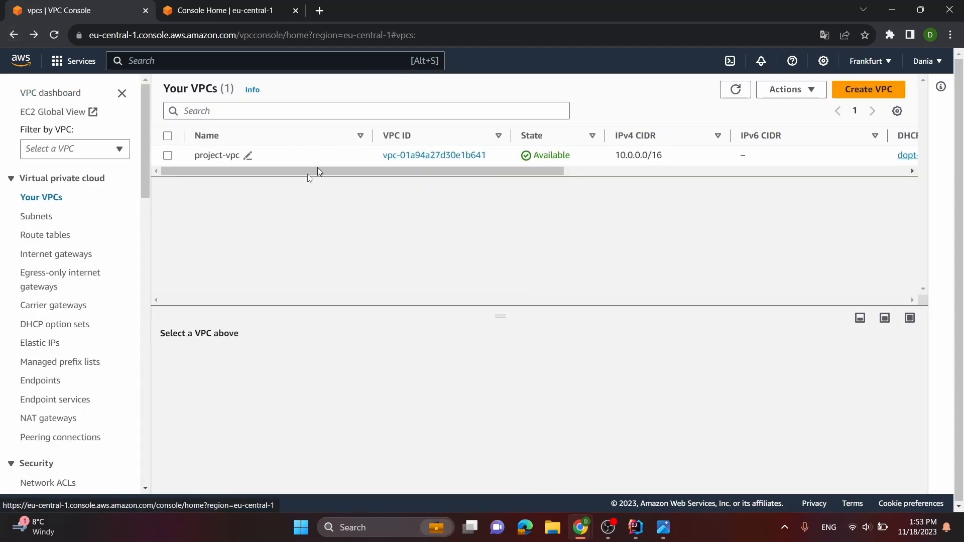
pyautogui.click(52, 35)
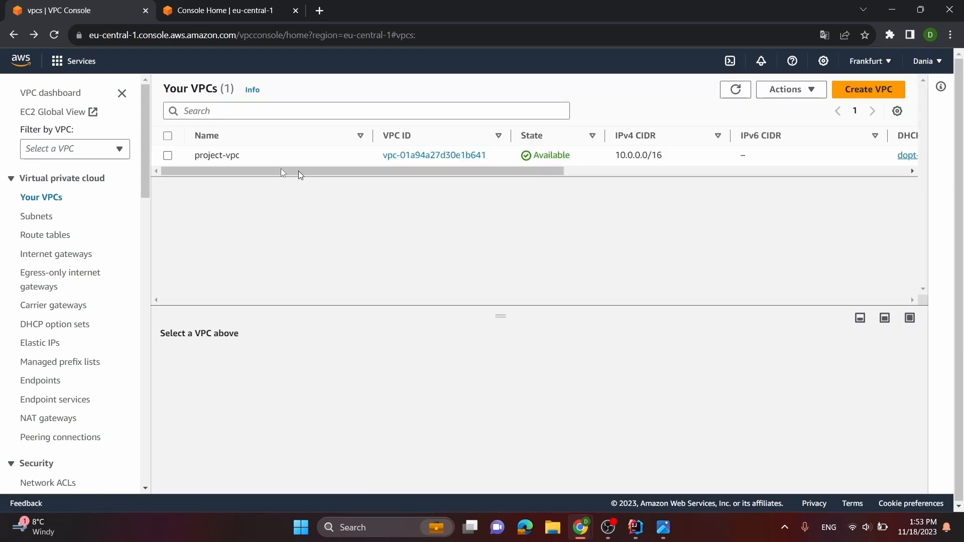
# Delete project-vpc together with its associated resources, confirming the deletion with "delete"
pyautogui.click(169, 156)
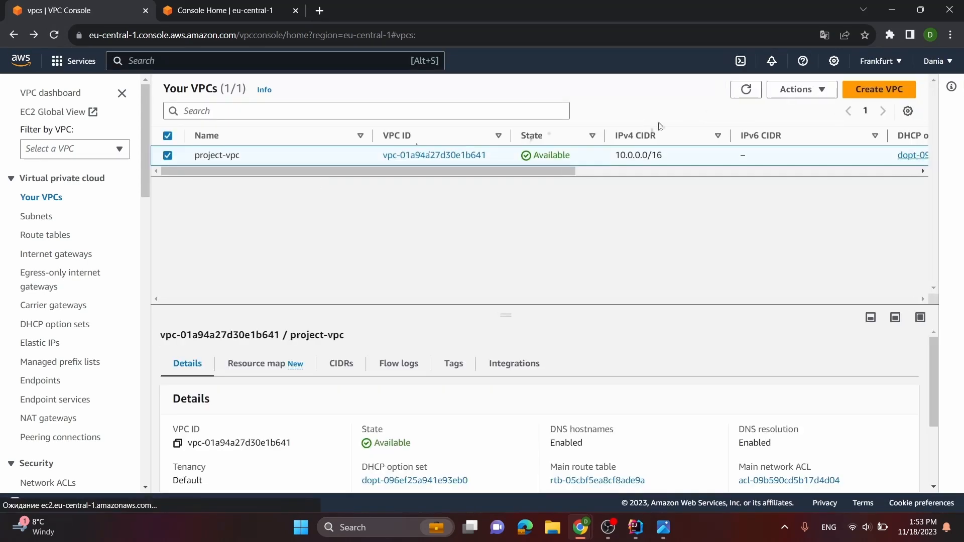
pyautogui.click(793, 89)
pyautogui.click(814, 224)
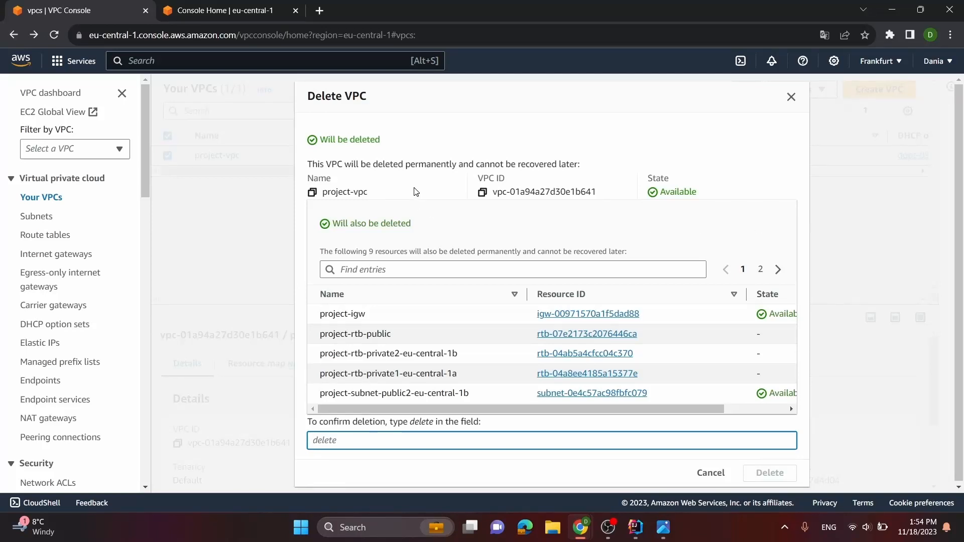
pyautogui.write('delete')
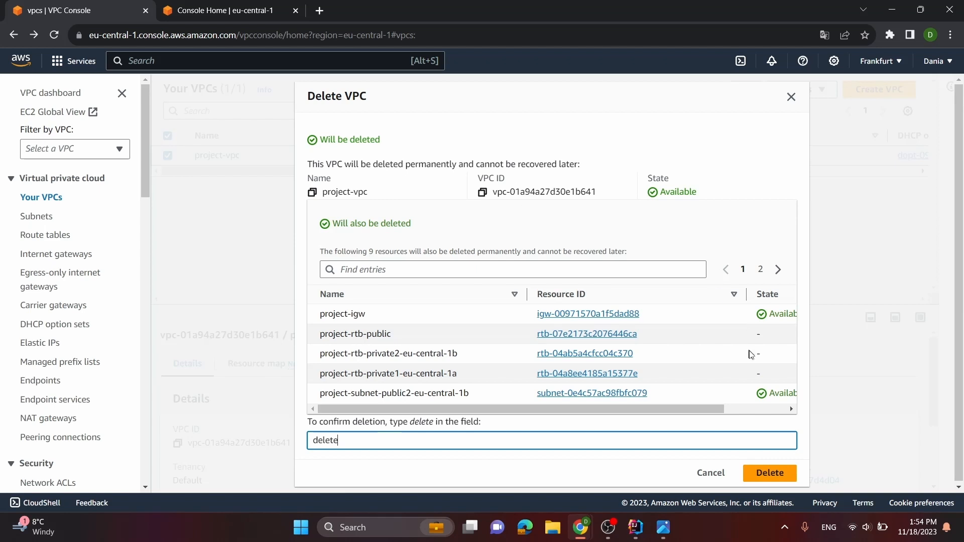
pyautogui.click(777, 481)
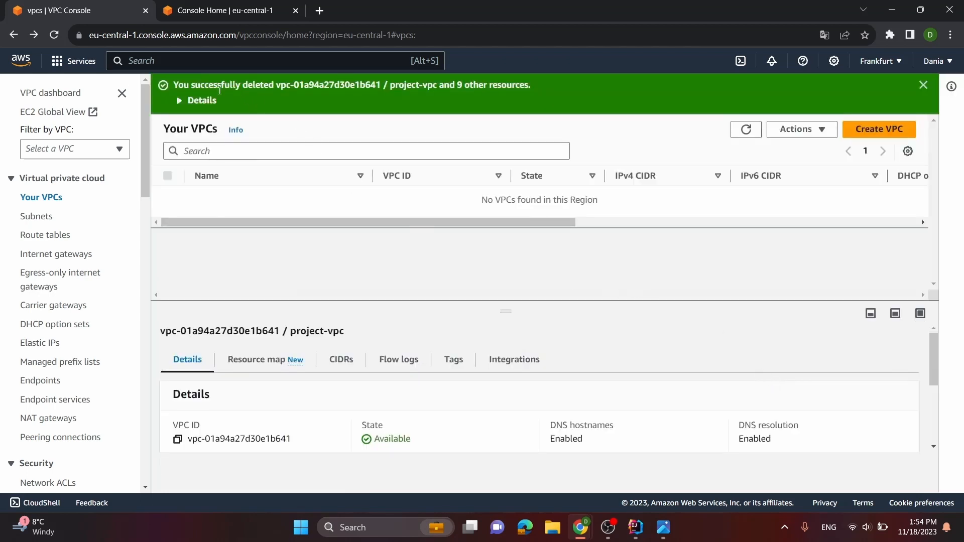
# Reload the VPC list, start creating a new VPC and choose "VPC and more" as the resources to create
pyautogui.click(55, 35)
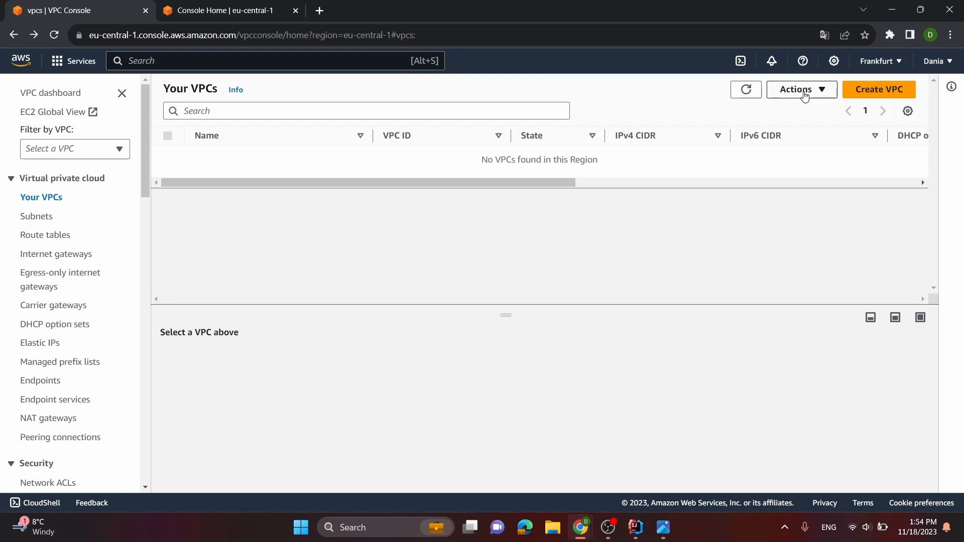
pyautogui.click(805, 95)
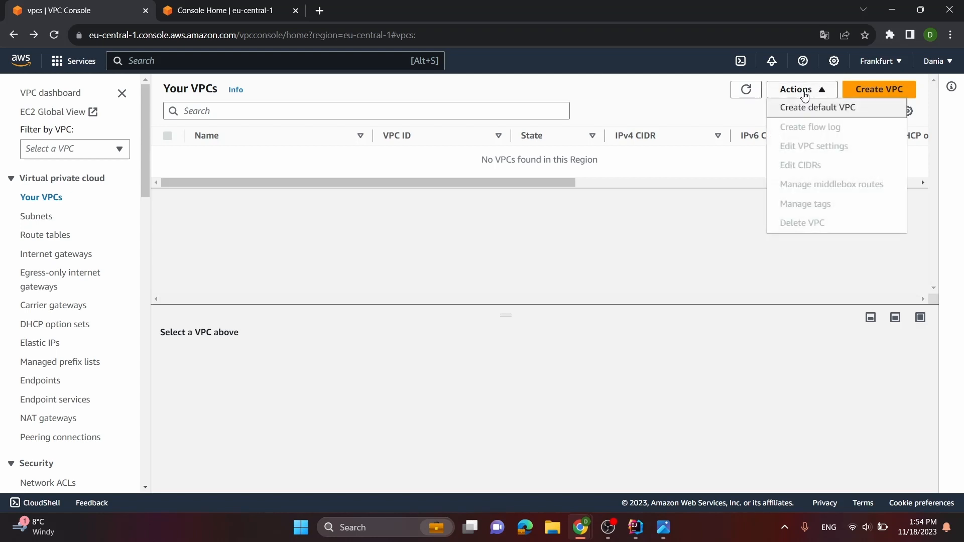
pyautogui.click(650, 94)
pyautogui.click(898, 95)
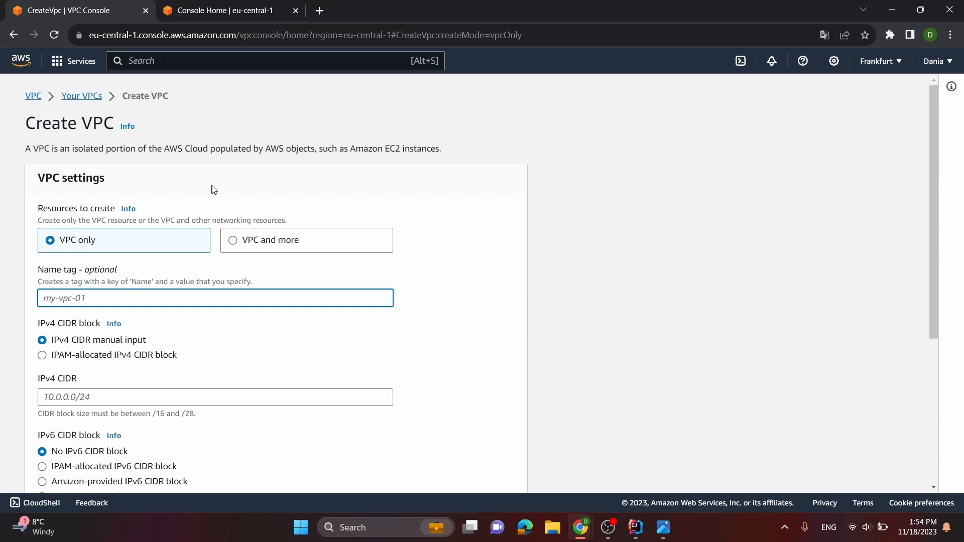
pyautogui.scroll(-2, 216, 189)
pyautogui.scroll(-1, 211, 198)
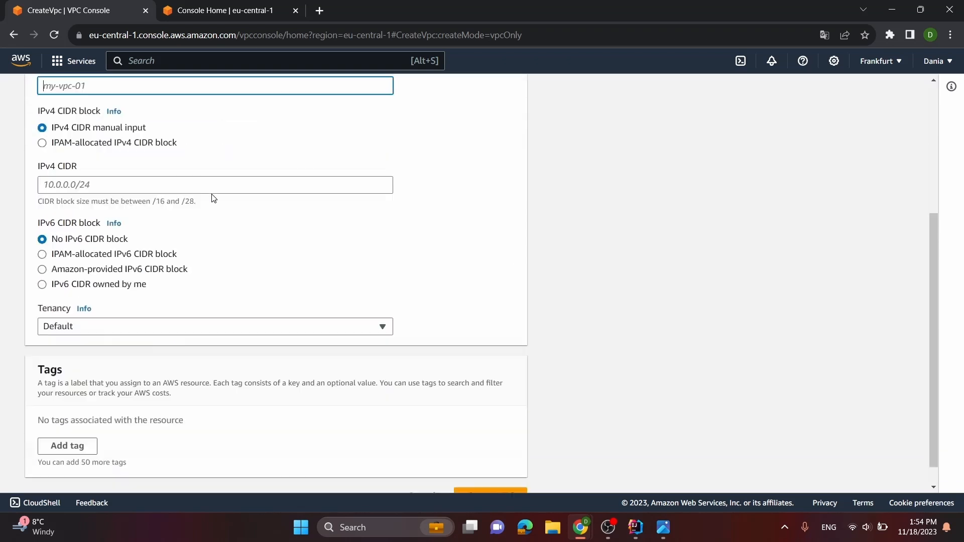
pyautogui.scroll(3, 211, 198)
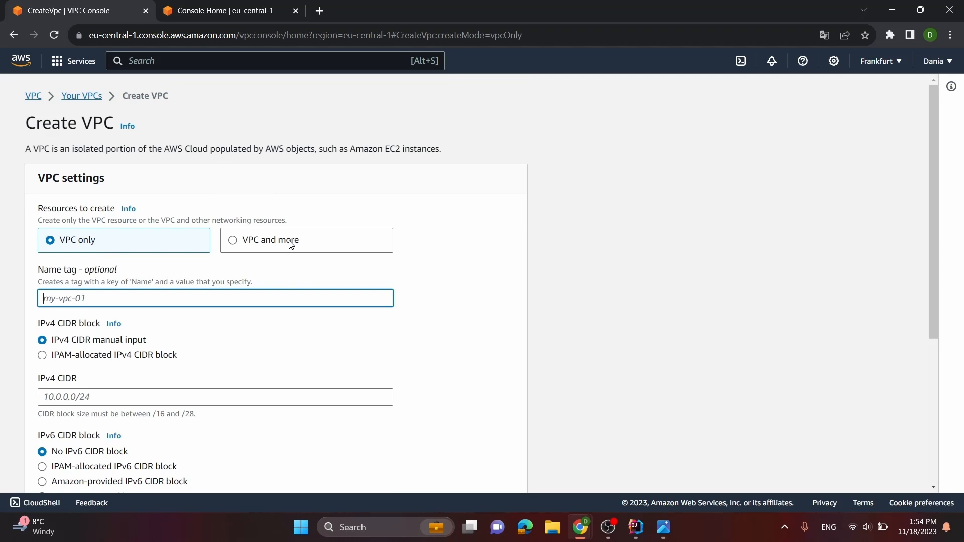
pyautogui.click(242, 243)
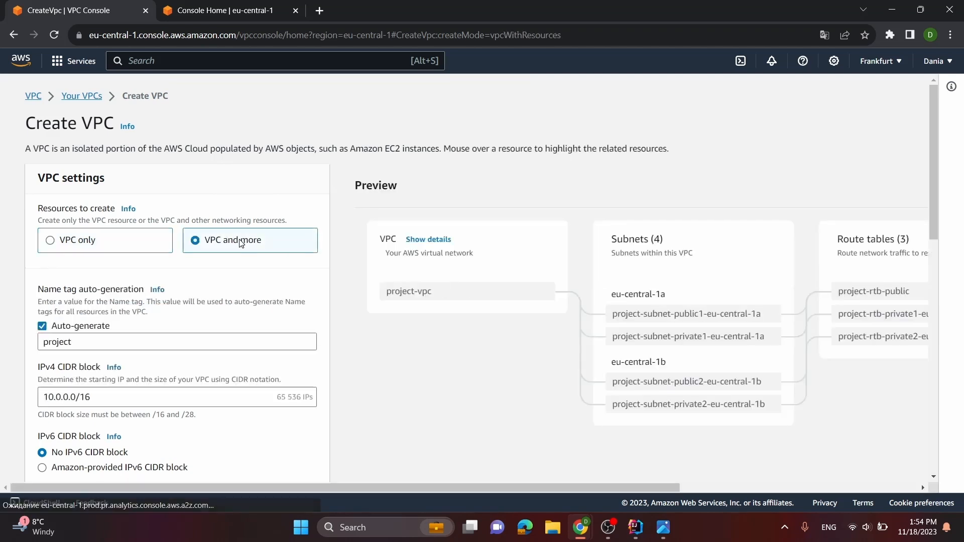
# Set the auto-generated name tag for the VPC resources to "finess-app-vpc"
pyautogui.scroll(-5, 241, 244)
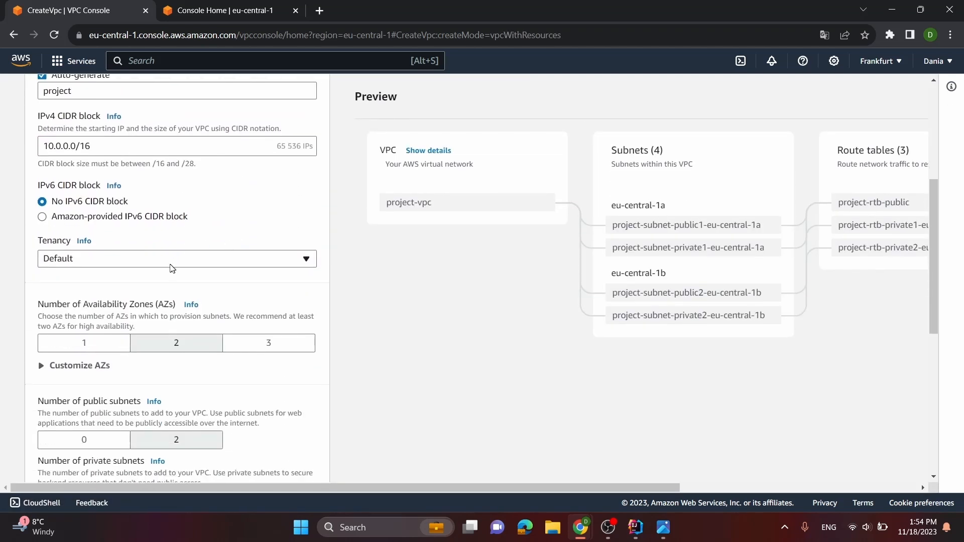
pyautogui.scroll(3, 176, 264)
pyautogui.moveTo(74, 279); pyautogui.dragTo(2, 289)
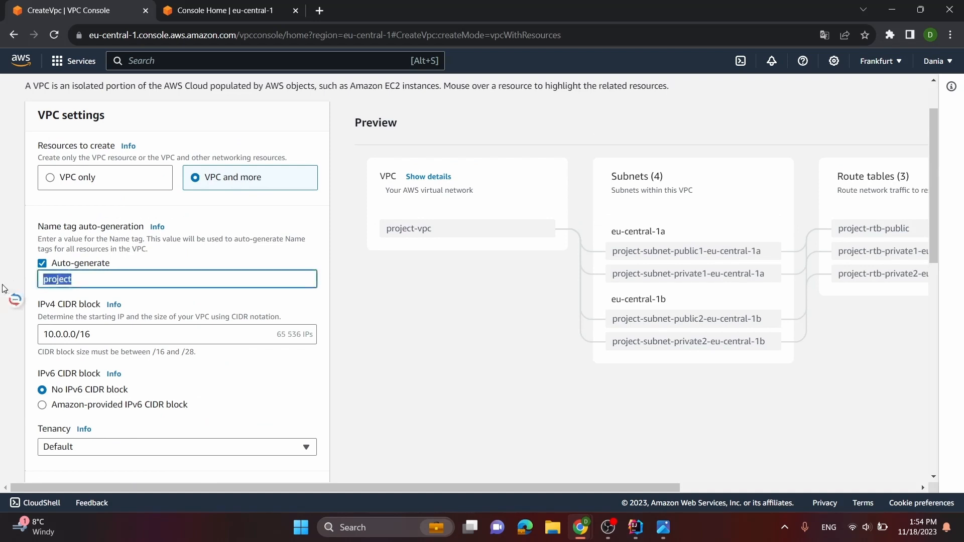
pyautogui.press('BackSpace')
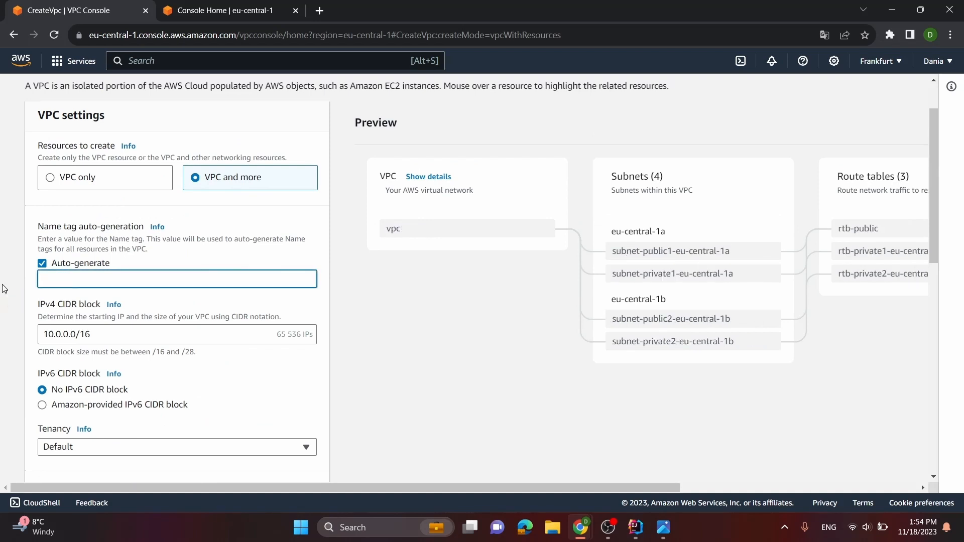
pyautogui.write('fi')
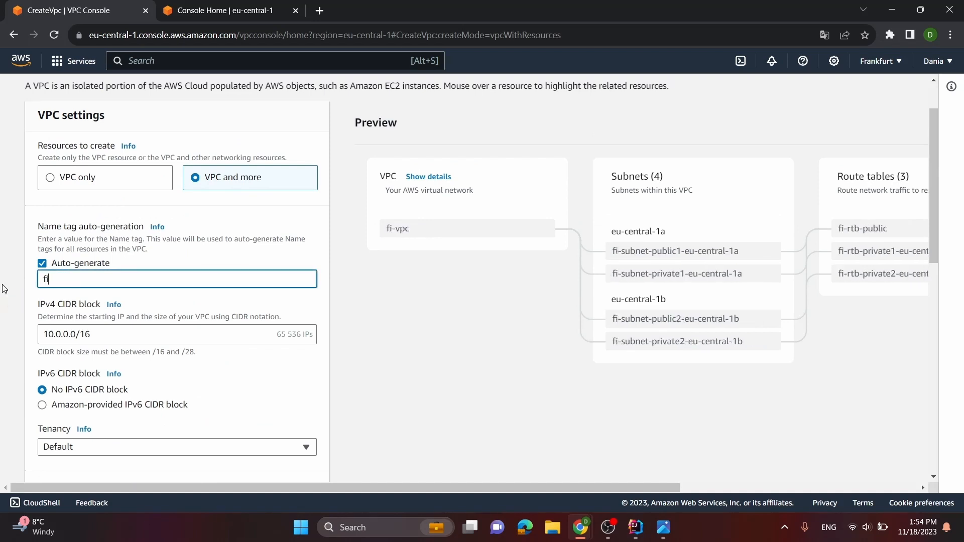
pyautogui.write('tness')
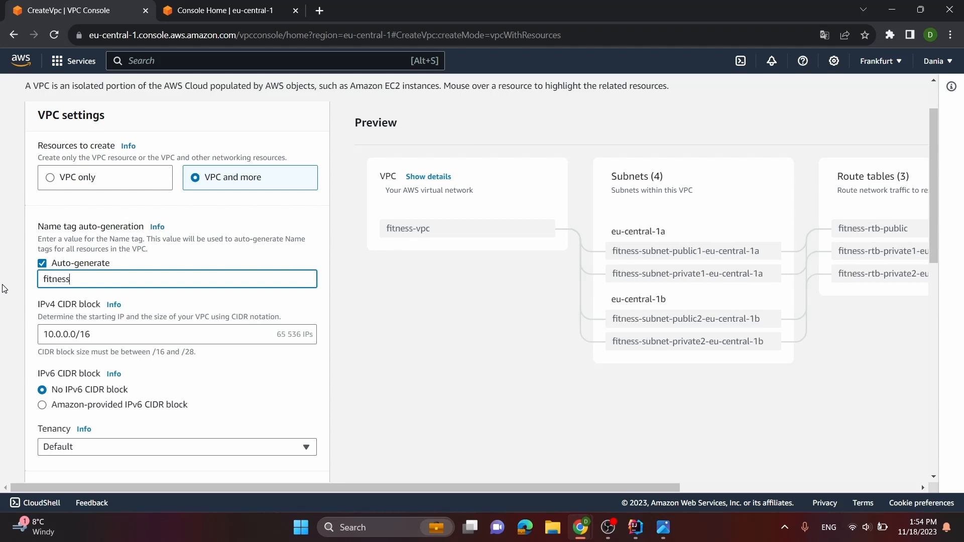
pyautogui.write('-app')
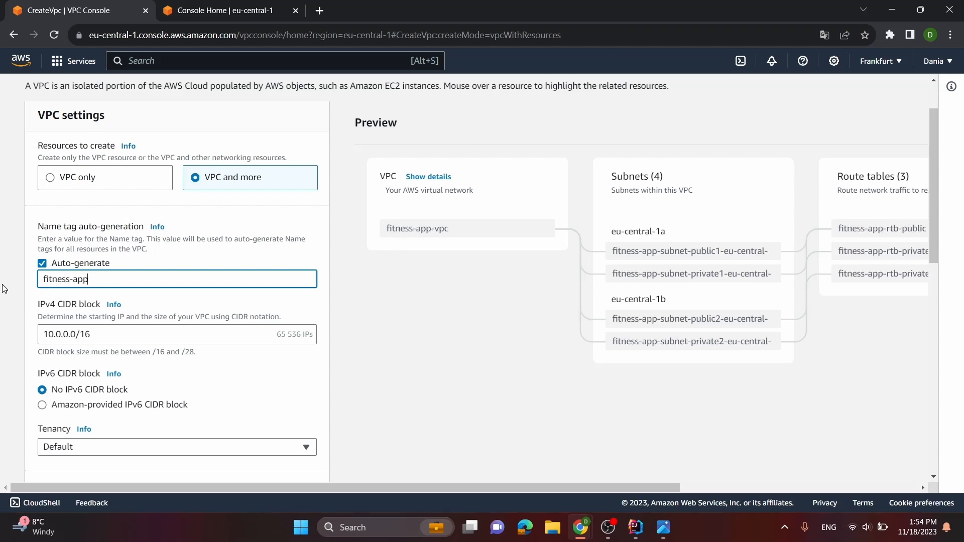
pyautogui.write('-cp')
pyautogui.press('BackSpace')
pyautogui.press('BackSpace')
pyautogui.press('BackSpace')
pyautogui.press('BackSpace')
pyautogui.press('BackSpace')
pyautogui.press('BackSpace')
pyautogui.press('BackSpace')
pyautogui.press('BackSpace')
pyautogui.press('BackSpace')
pyautogui.press('BackSpace')
pyautogui.press('BackSpace')
pyautogui.press('BackSpace')
pyautogui.press('BackSpace')
pyautogui.press('BackSpace')
pyautogui.write('default')
pyautogui.press('BackSpace')
pyautogui.press('BackSpace')
pyautogui.press('BackSpace')
pyautogui.press('BackSpace')
pyautogui.press('BackSpace')
pyautogui.press('BackSpace')
pyautogui.press('BackSpace')
pyautogui.write('finess-app-vpc')
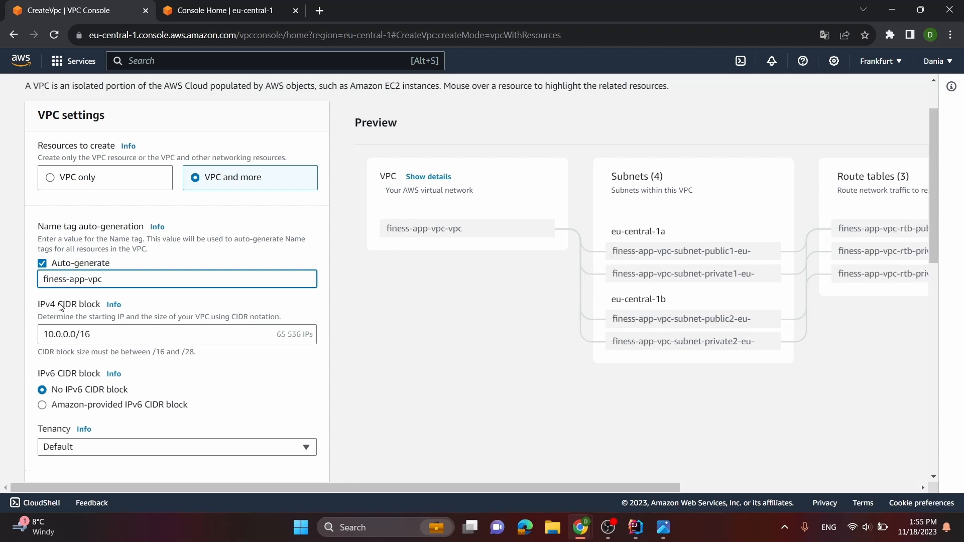
pyautogui.moveTo(79, 280); pyautogui.dragTo(21, 289)
pyautogui.click(92, 279)
pyautogui.scroll(-5, 176, 351)
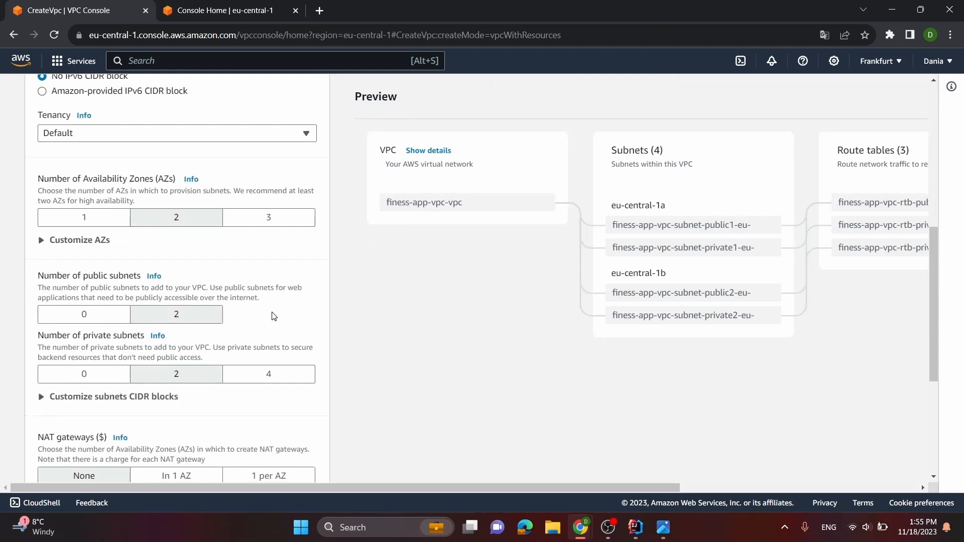
# Create the finess-app-vpc VPC with the preset zone, subnet and gateway settings, and open its details page
pyautogui.scroll(-5, 272, 316)
pyautogui.click(292, 454)
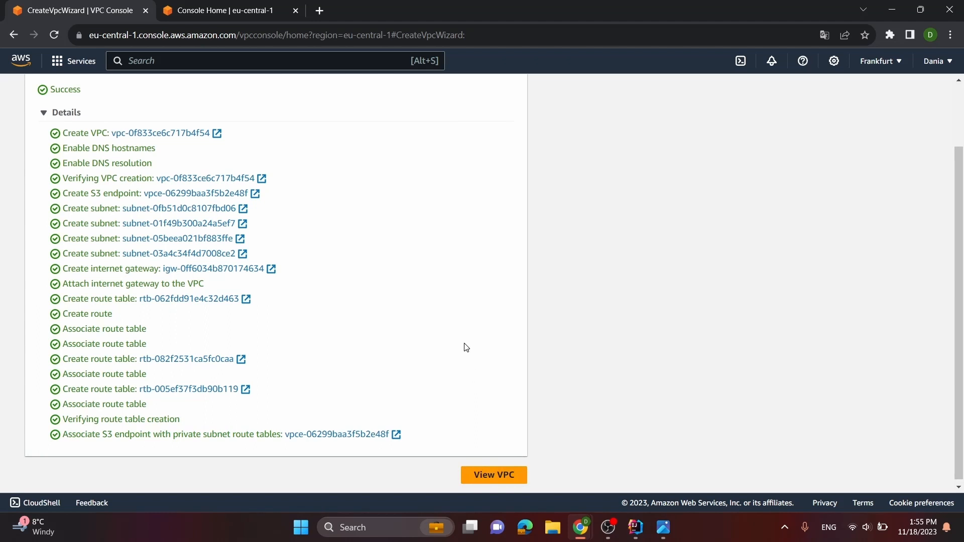
pyautogui.click(496, 477)
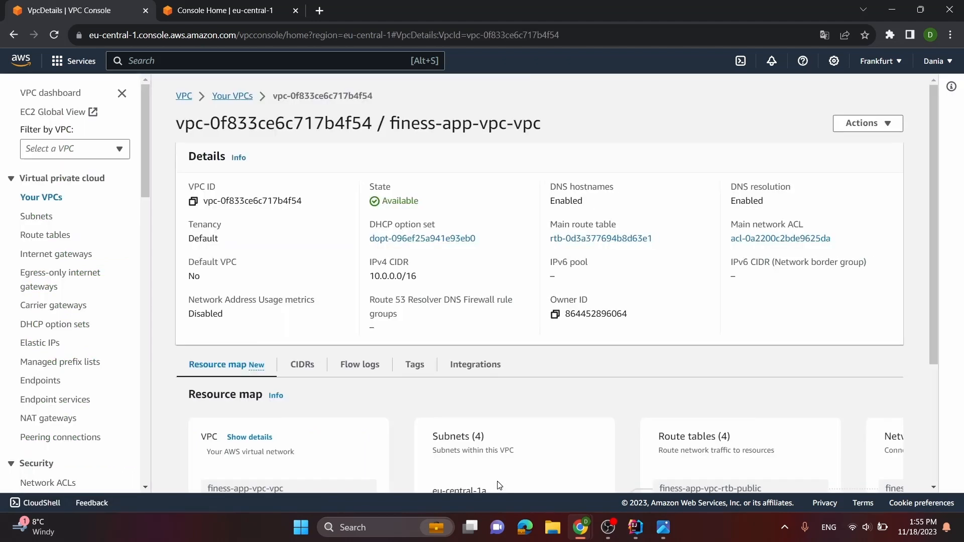
# Return to the console home, go to the RDS service and start creating a database
pyautogui.click(10, 61)
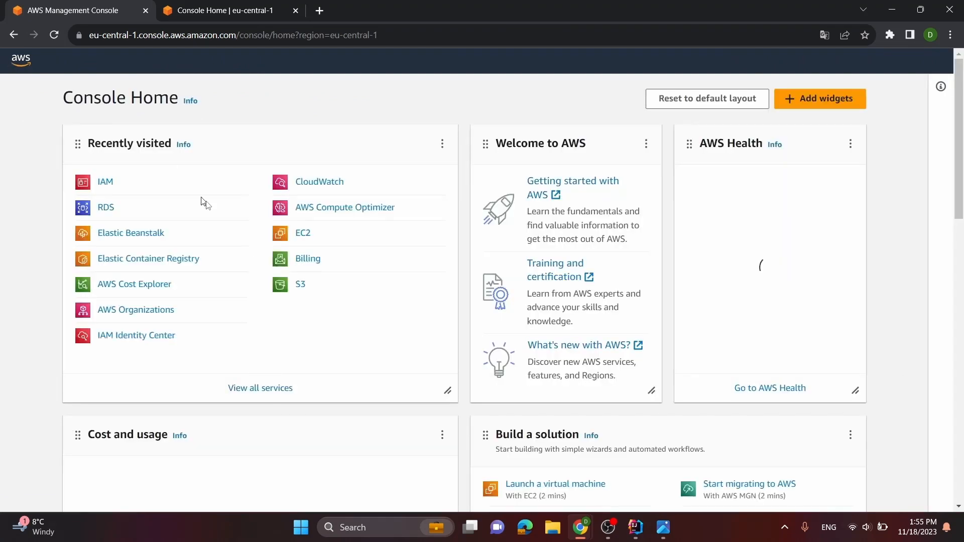
pyautogui.click(106, 211)
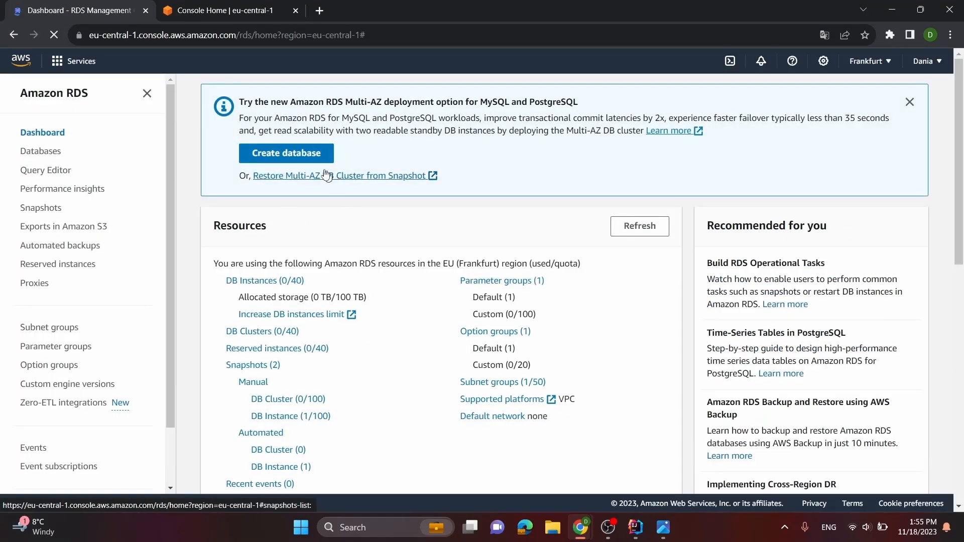
pyautogui.click(311, 153)
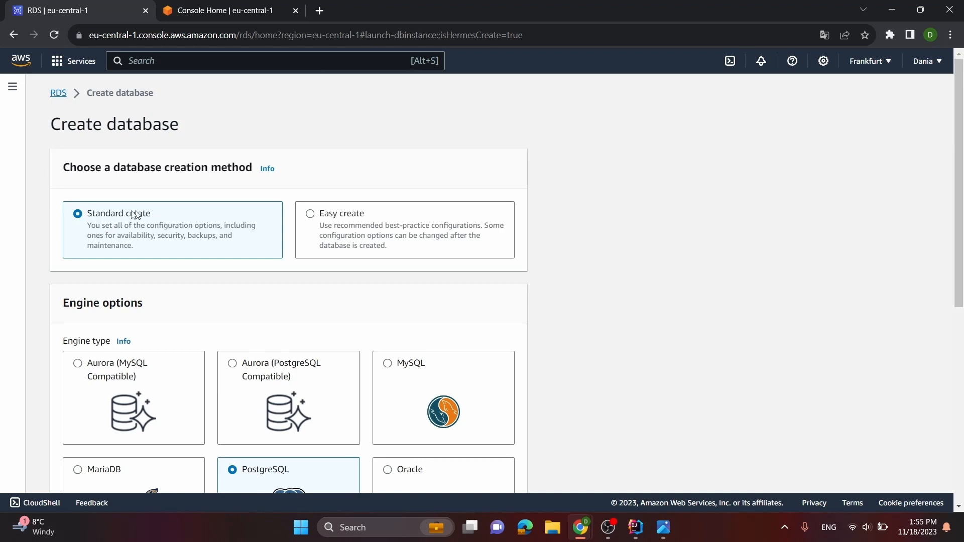
# Keep standard creation with the PostgreSQL 15.4-R3 engine and choose the Free tier template
pyautogui.scroll(-3, 108, 211)
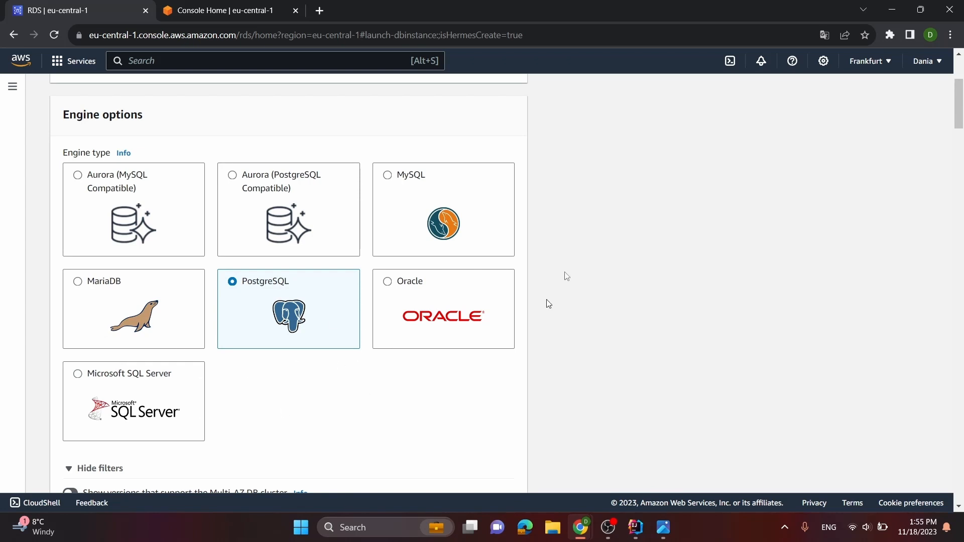
pyautogui.scroll(-3, 302, 300)
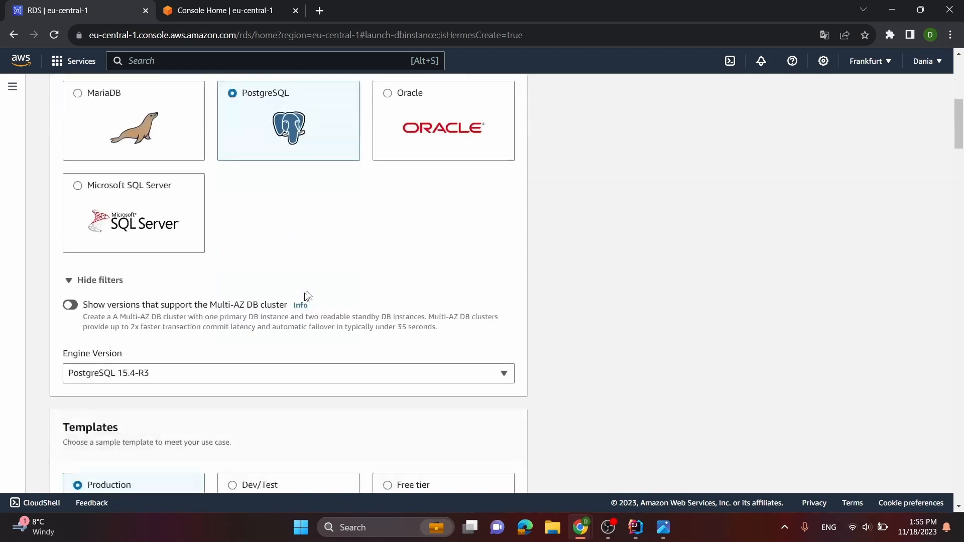
pyautogui.scroll(-2, 334, 311)
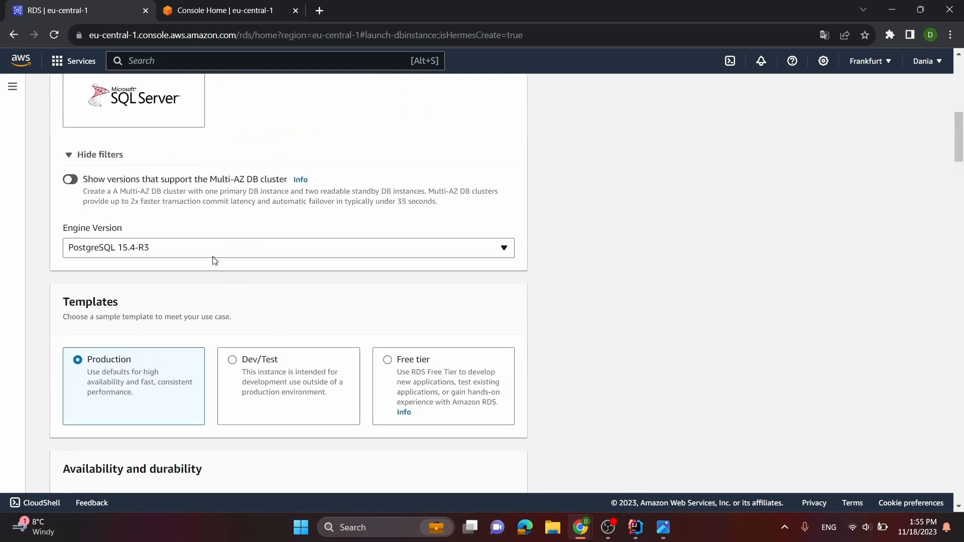
pyautogui.scroll(-2, 241, 281)
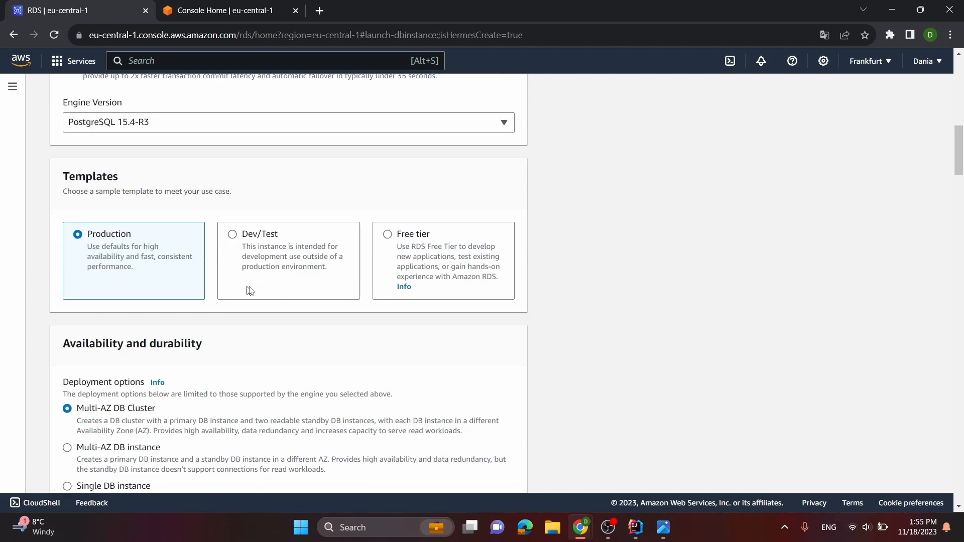
pyautogui.click(407, 241)
# Set the DB instance identifier to "fitness-app-db"
pyautogui.scroll(-6, 360, 295)
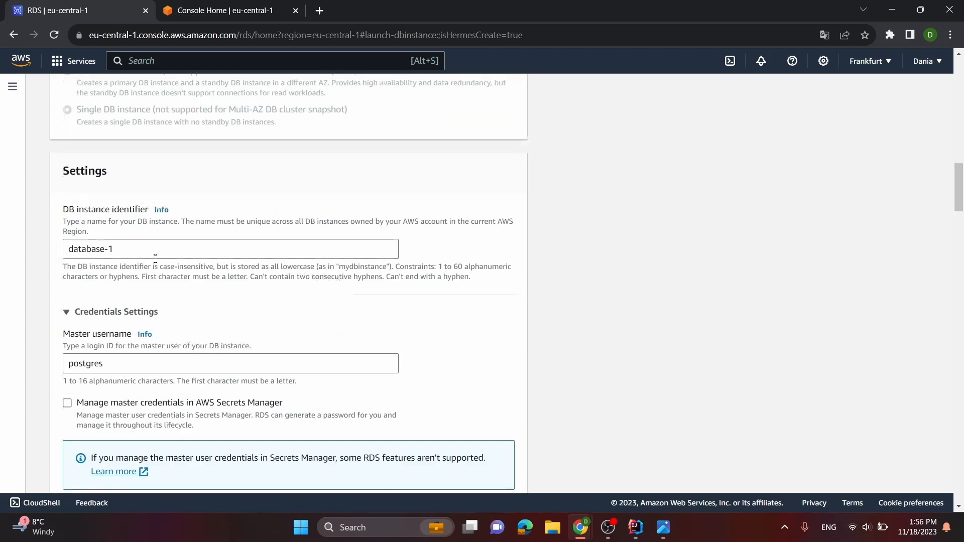
pyautogui.moveTo(135, 250); pyautogui.dragTo(3, 259)
pyautogui.press('BackSpace')
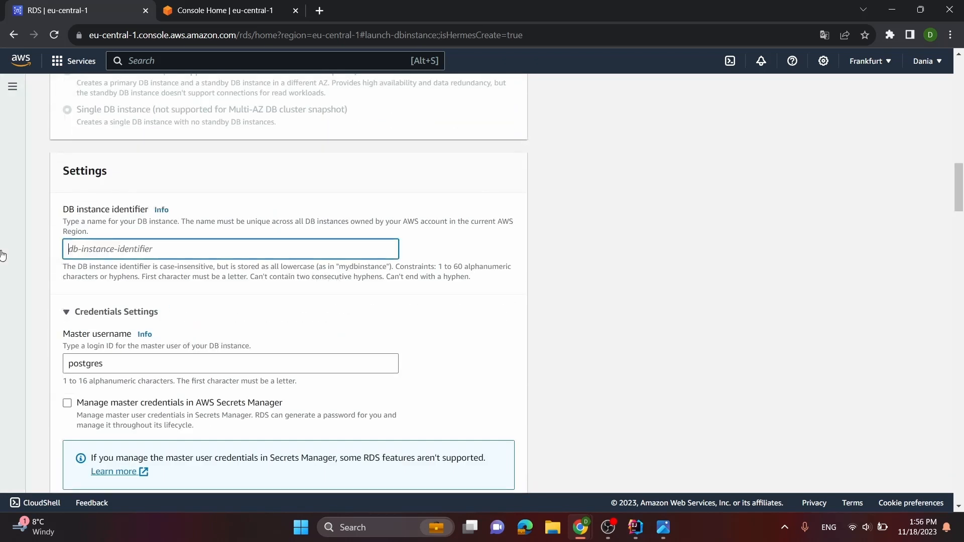
pyautogui.write('fitness-app-db')
pyautogui.scroll(-2, 3, 256)
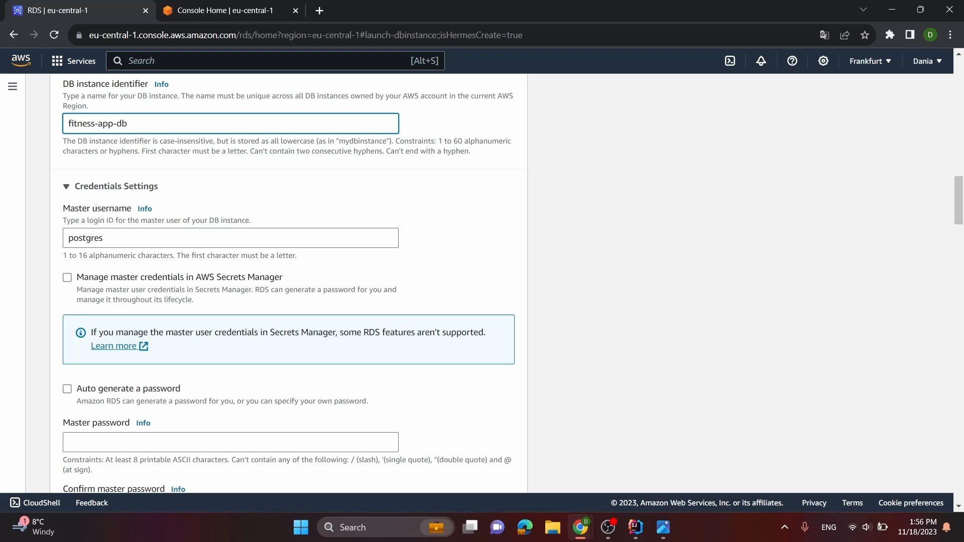
# Enter the master password for the postgres user and repeat it in the confirmation field
pyautogui.scroll(-1, 121, 287)
pyautogui.click(231, 380)
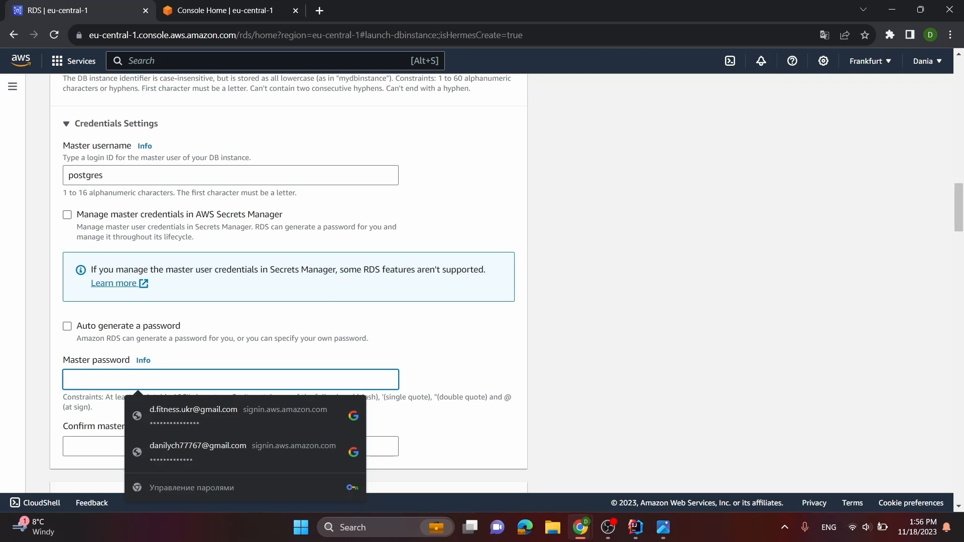
pyautogui.write('•••')
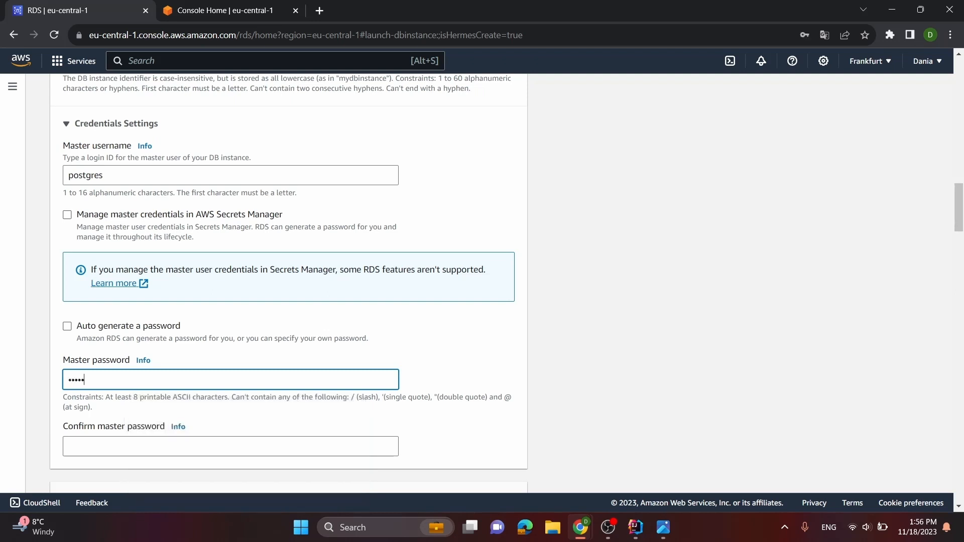
pyautogui.write('••••')
pyautogui.click(134, 446)
pyautogui.write('••')
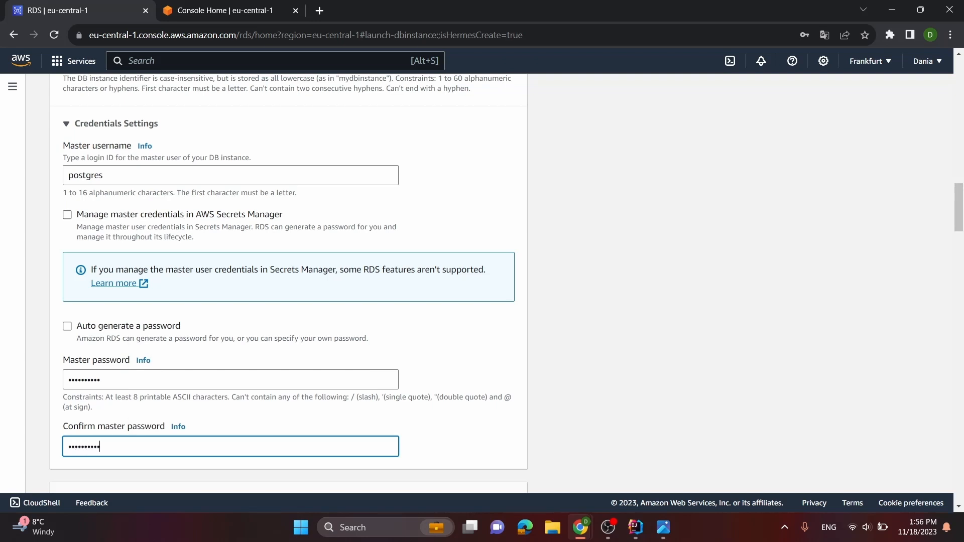
# Review the instance class and storage settings, and expand the storage autoscaling options
pyautogui.scroll(-5, 101, 381)
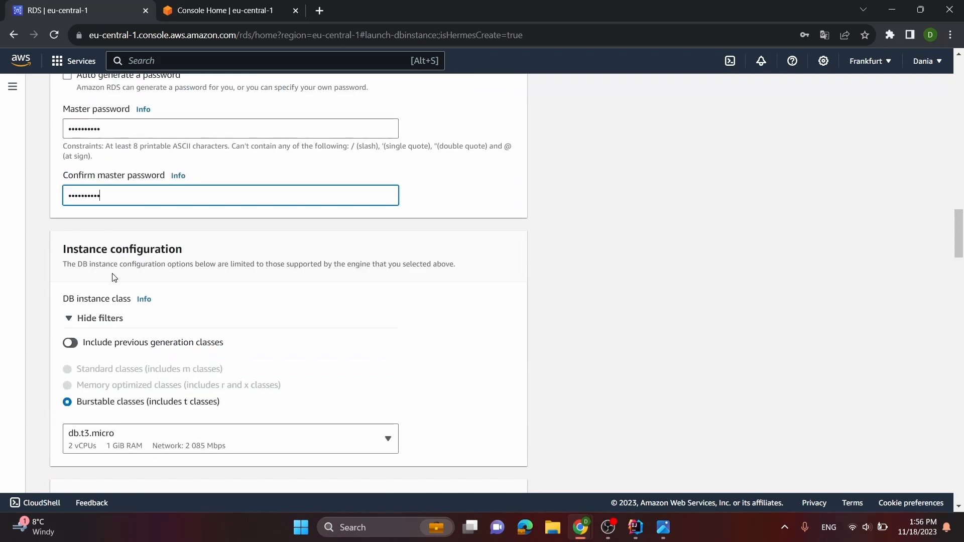
pyautogui.scroll(-2, 115, 278)
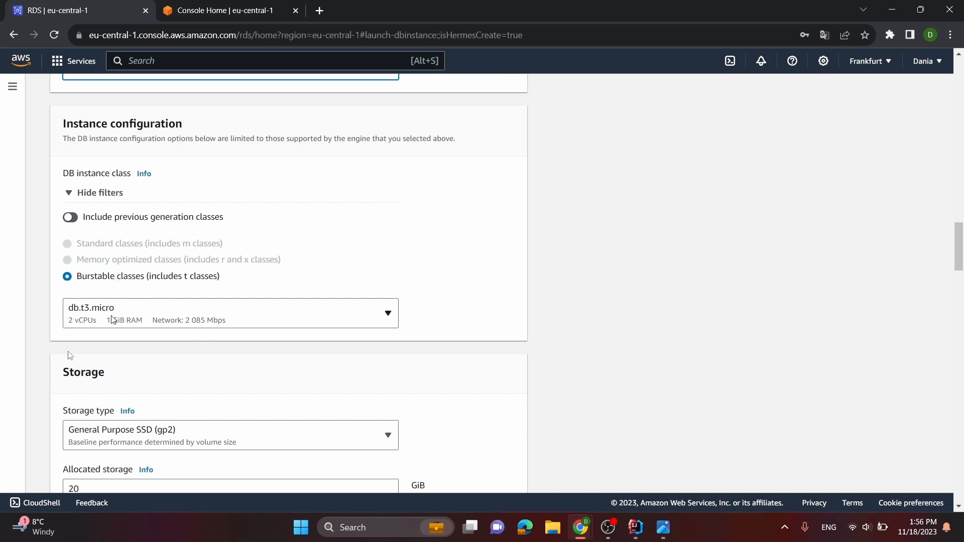
pyautogui.scroll(-2, 143, 329)
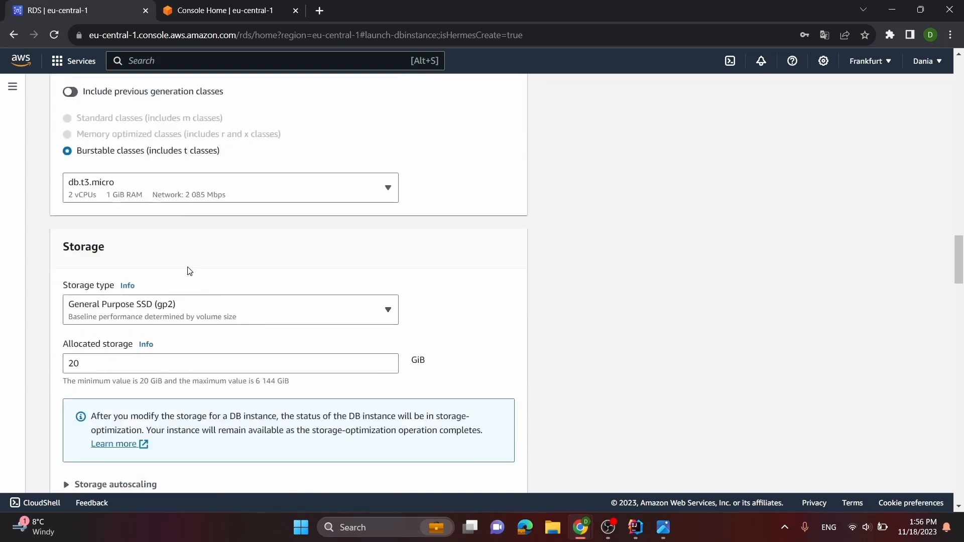
pyautogui.scroll(-2, 173, 262)
pyautogui.click(123, 361)
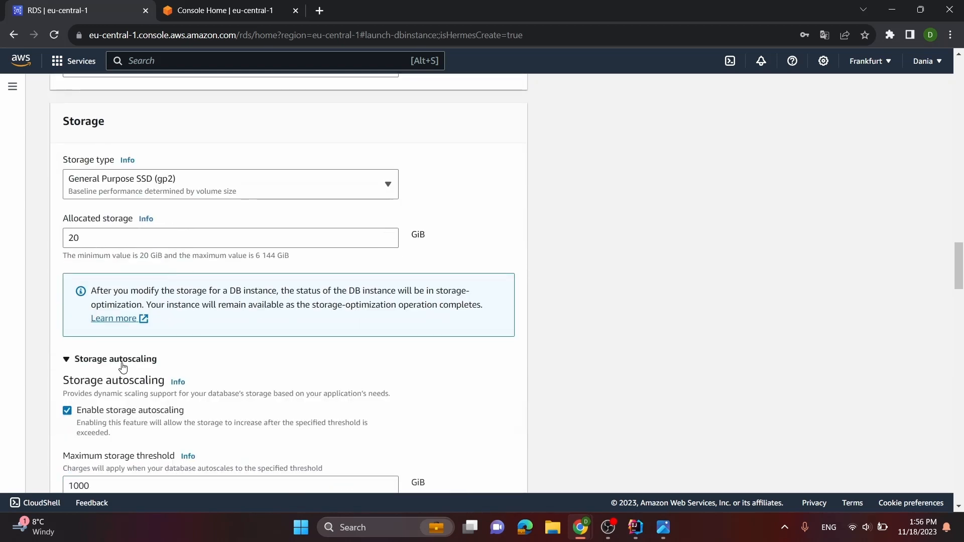
pyautogui.scroll(-2, 146, 332)
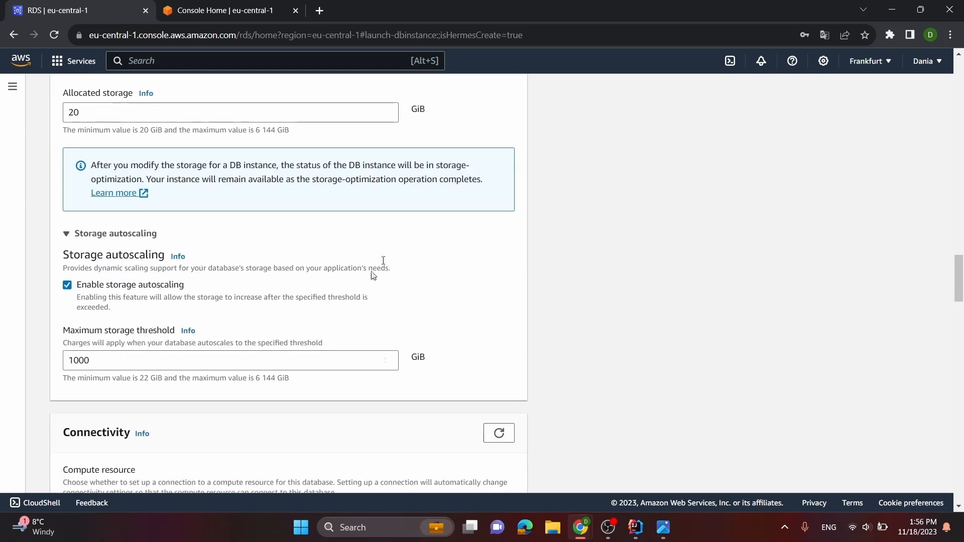
# Select finess-app-vpc-vpc as the database's VPC and keep "Create new DB Subnet Group" as its subnet group
pyautogui.scroll(-2, 606, 198)
pyautogui.scroll(-1, 606, 198)
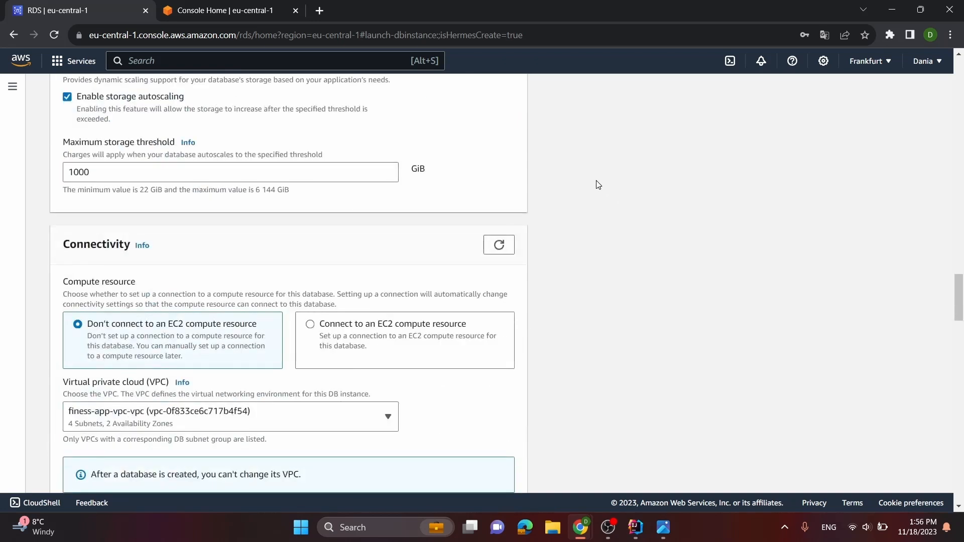
pyautogui.scroll(-2, 327, 276)
pyautogui.click(210, 296)
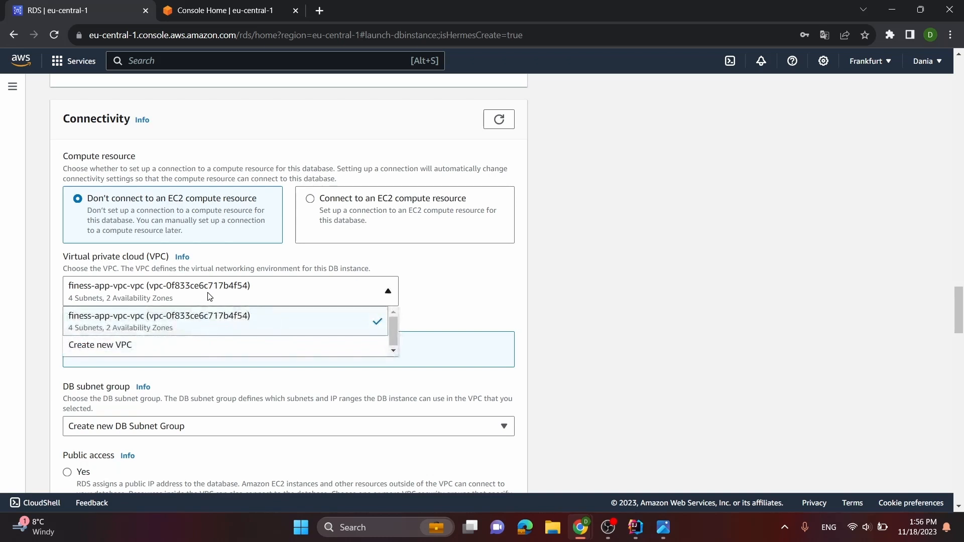
pyautogui.click(184, 326)
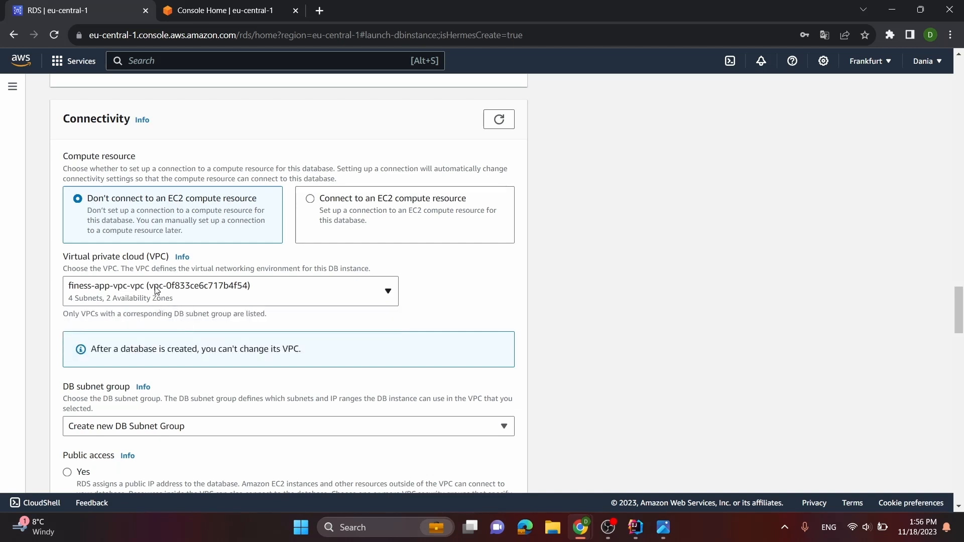
pyautogui.scroll(-2, 155, 289)
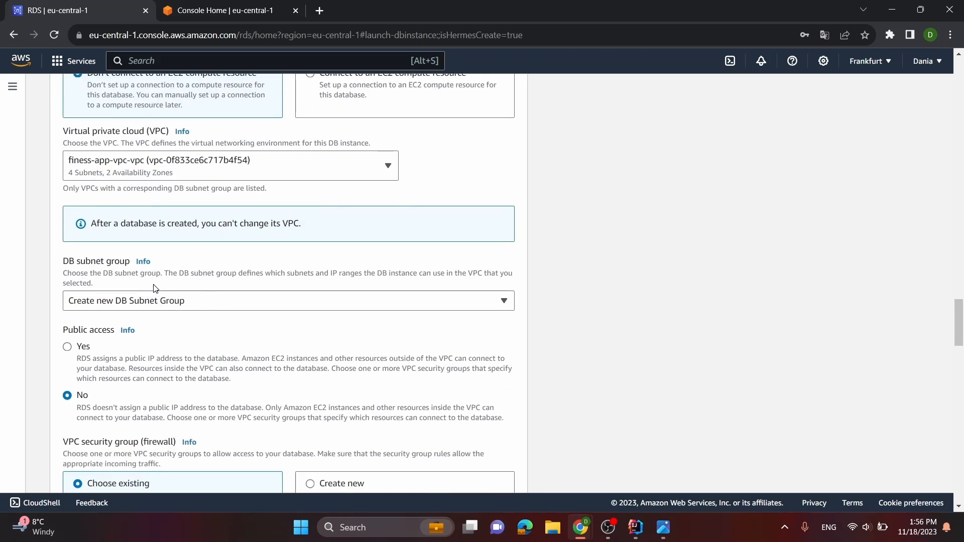
pyautogui.click(176, 299)
pyautogui.scroll(-1, 179, 294)
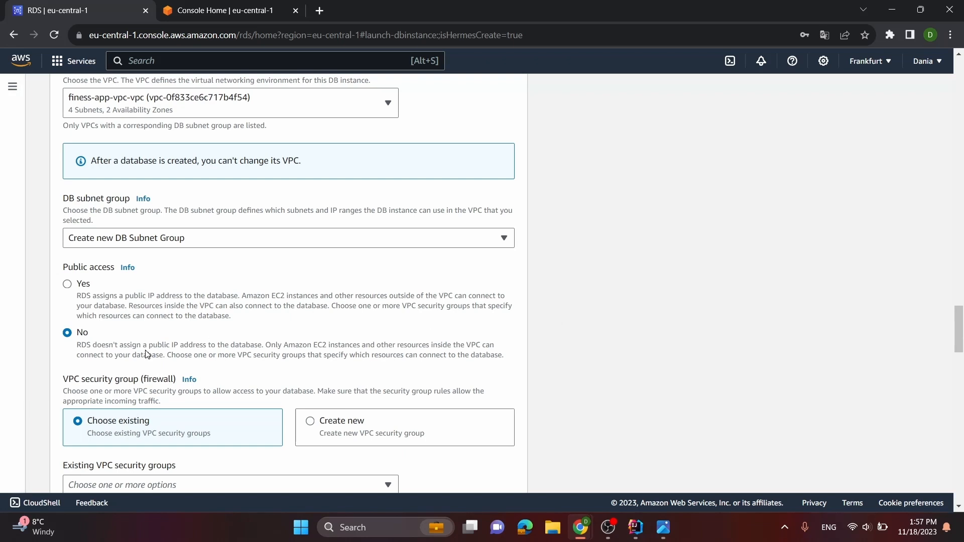
# Check the public access setting and the list of existing VPC security groups for the database
pyautogui.scroll(-1, 149, 356)
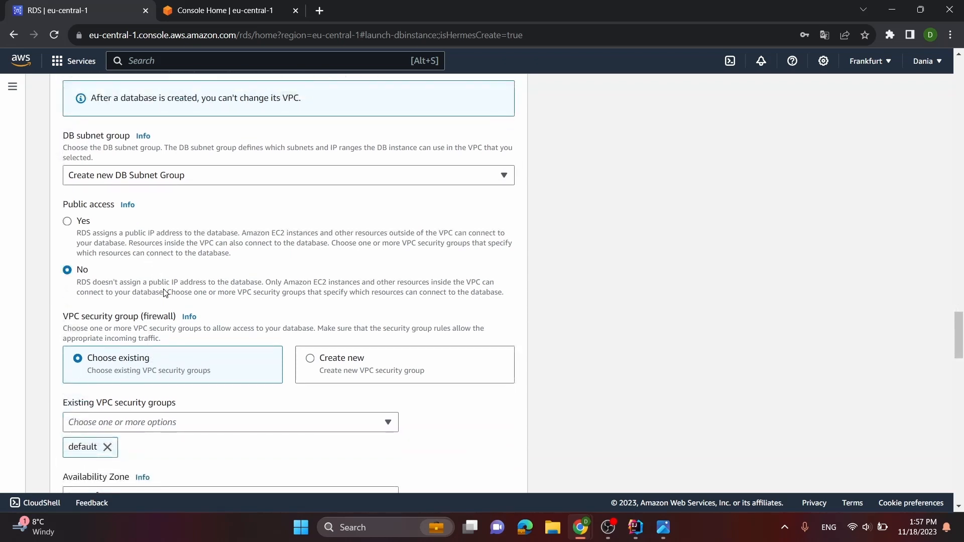
pyautogui.scroll(-1, 166, 288)
pyautogui.scroll(-2, 171, 301)
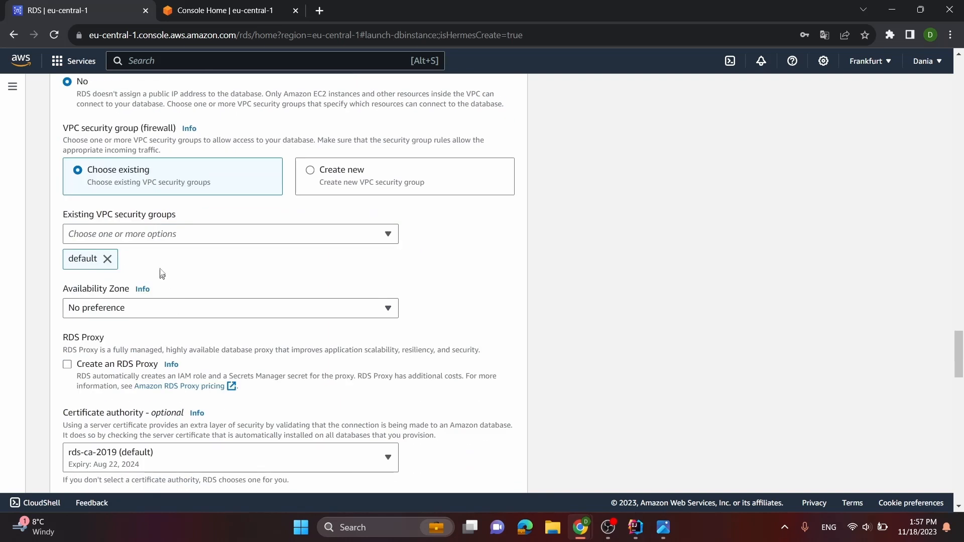
pyautogui.click(153, 241)
pyautogui.click(495, 262)
# Expand the additional connectivity configuration to check the database port and authentication options
pyautogui.scroll(-1, 182, 287)
pyautogui.scroll(-2, 166, 305)
pyautogui.click(120, 325)
pyautogui.scroll(-2, 135, 321)
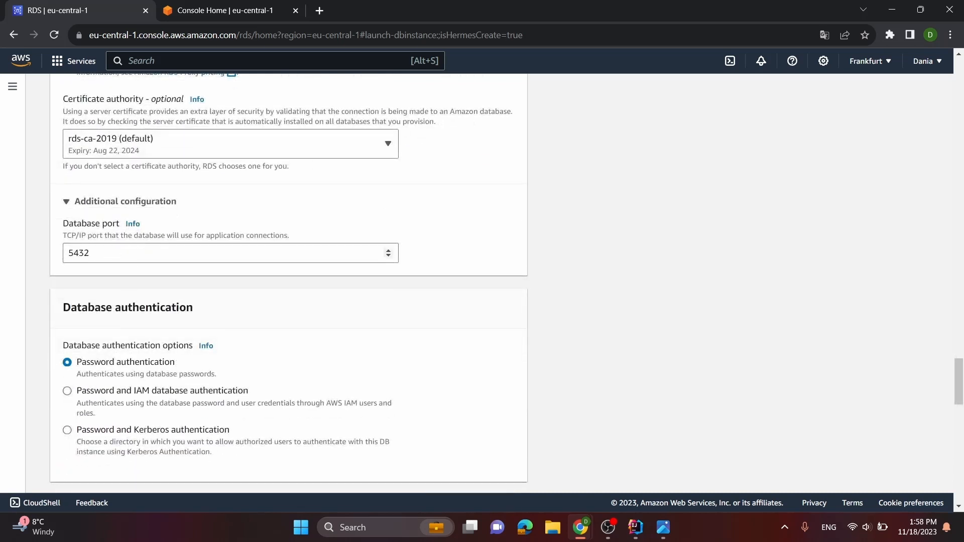
# Expand the database's final additional configuration section and set the initial database name to "fitness_app_db"
pyautogui.scroll(-2, 146, 261)
pyautogui.scroll(-1, 236, 267)
pyautogui.scroll(-4, 240, 270)
pyautogui.scroll(-1, 231, 259)
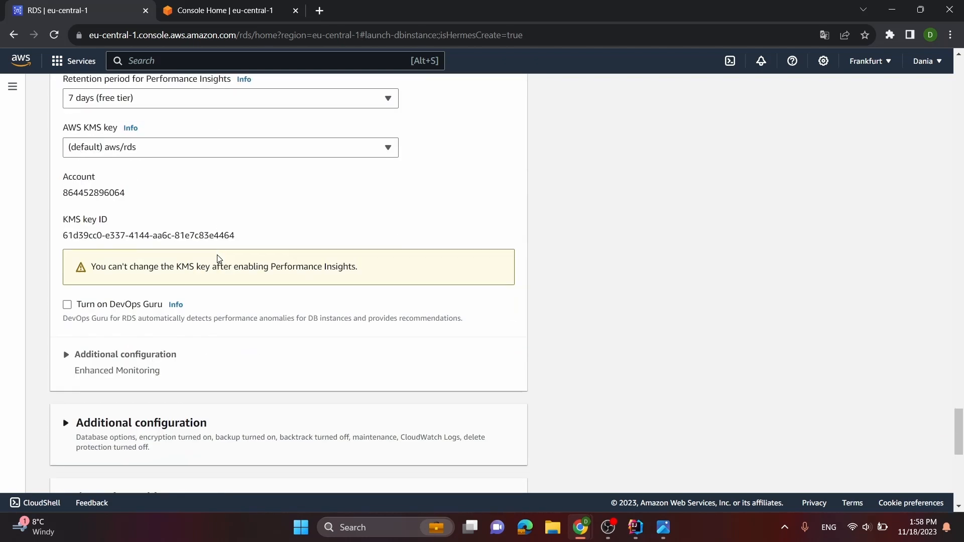
pyautogui.scroll(-1, 157, 360)
pyautogui.click(157, 359)
pyautogui.scroll(-3, 159, 354)
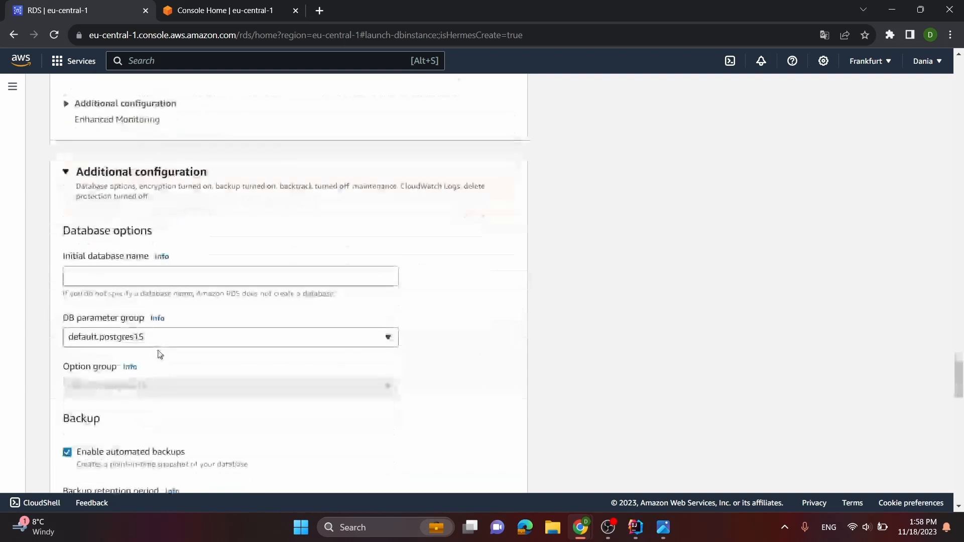
pyautogui.click(109, 276)
pyautogui.write('fitness_app_db')
# Examine the database's backup, encryption, log export, maintenance and deletion protection settings
pyautogui.scroll(-4, 134, 302)
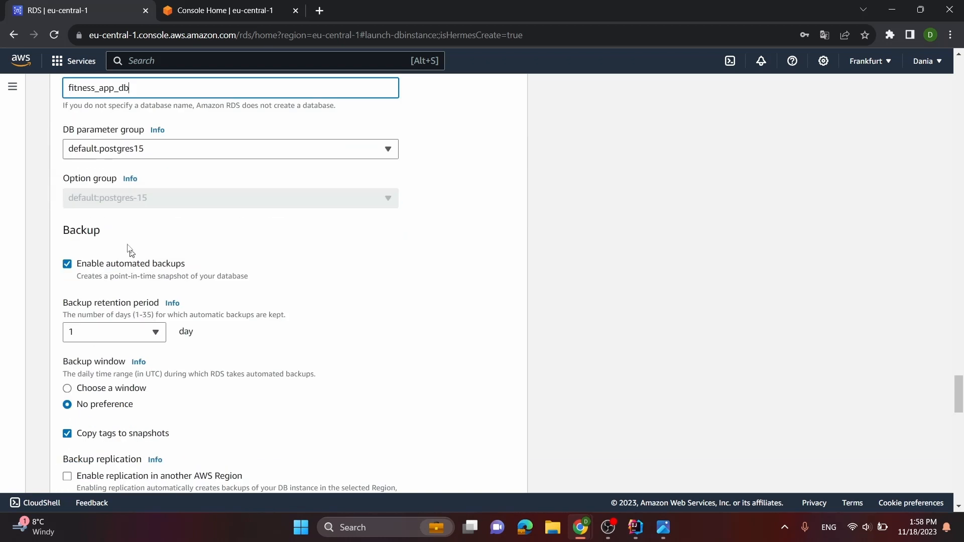
pyautogui.scroll(-2, 134, 273)
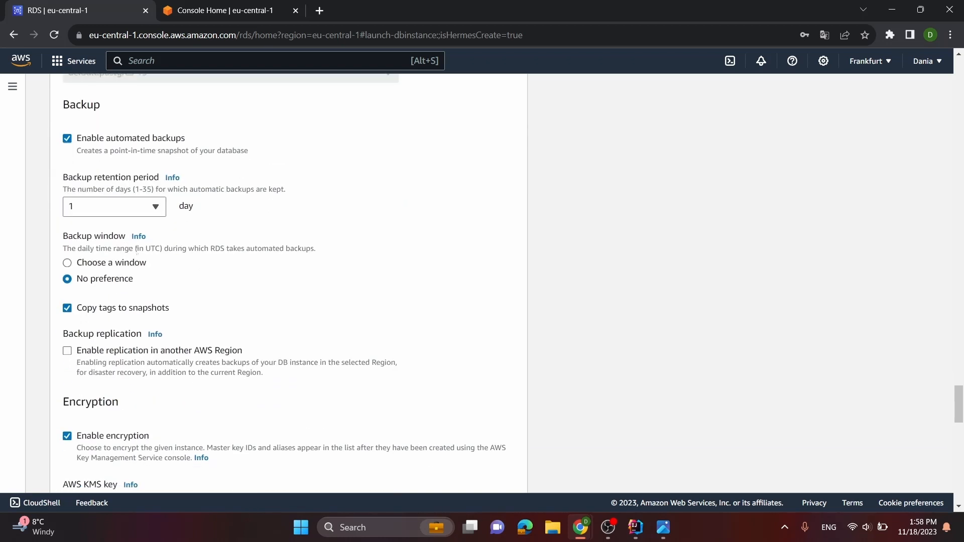
pyautogui.scroll(-3, 136, 250)
pyautogui.scroll(-4, 134, 271)
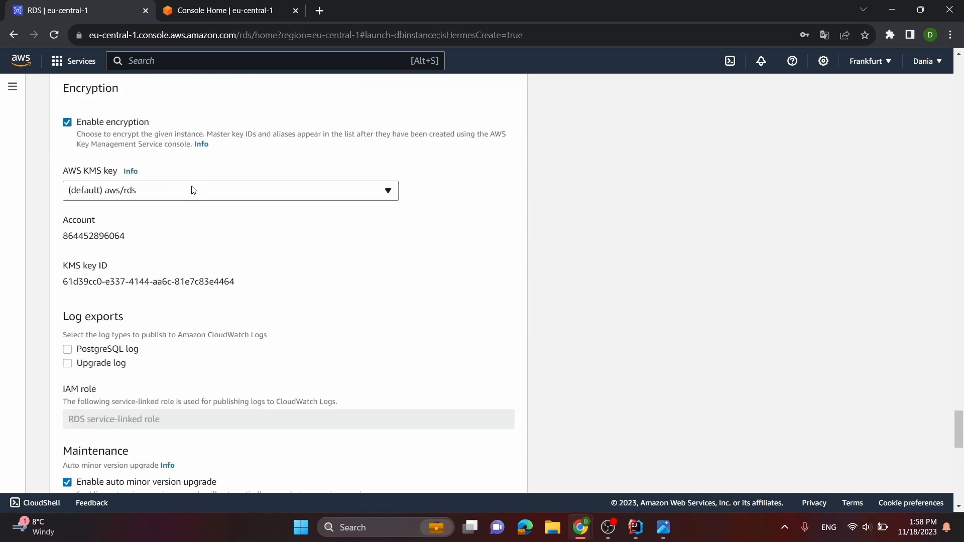
pyautogui.scroll(-6, 191, 190)
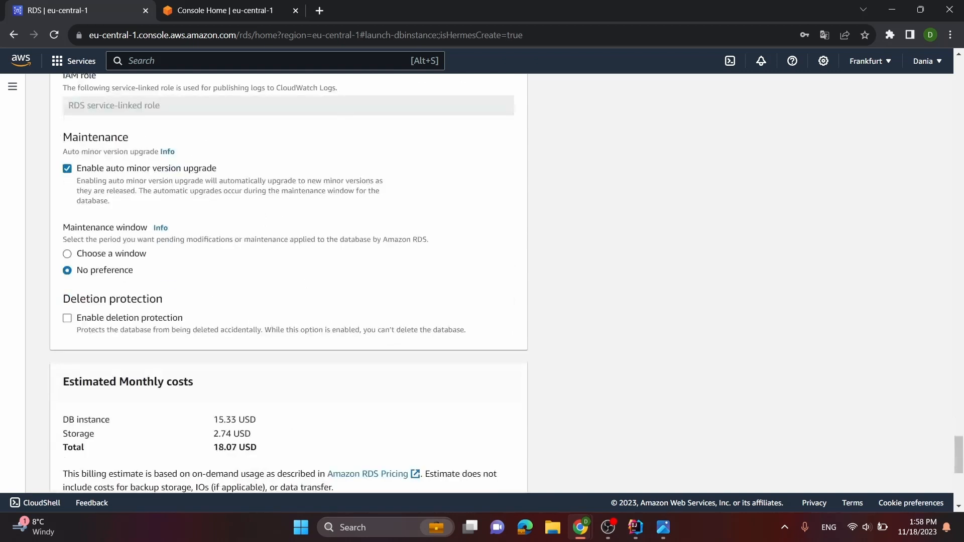
pyautogui.scroll(-1, 193, 206)
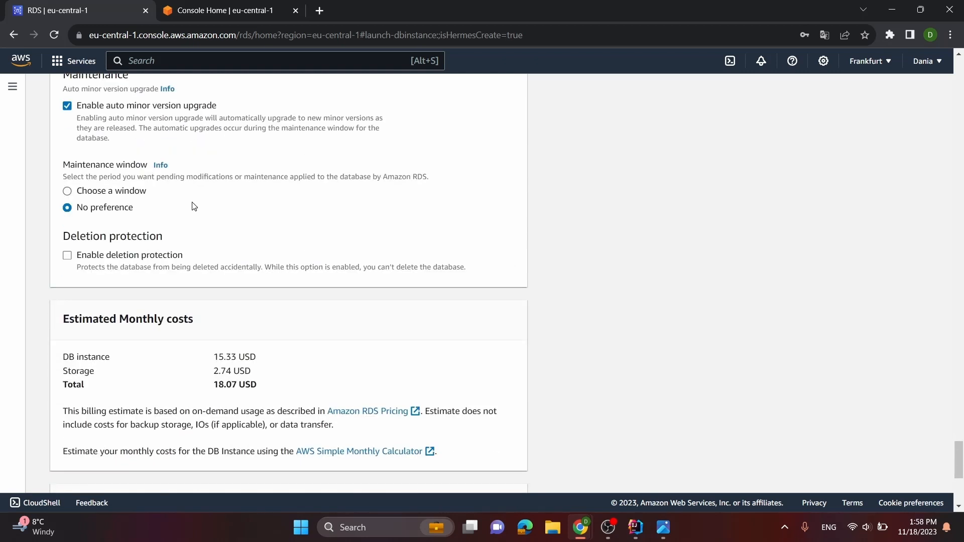
pyautogui.scroll(-1, 194, 206)
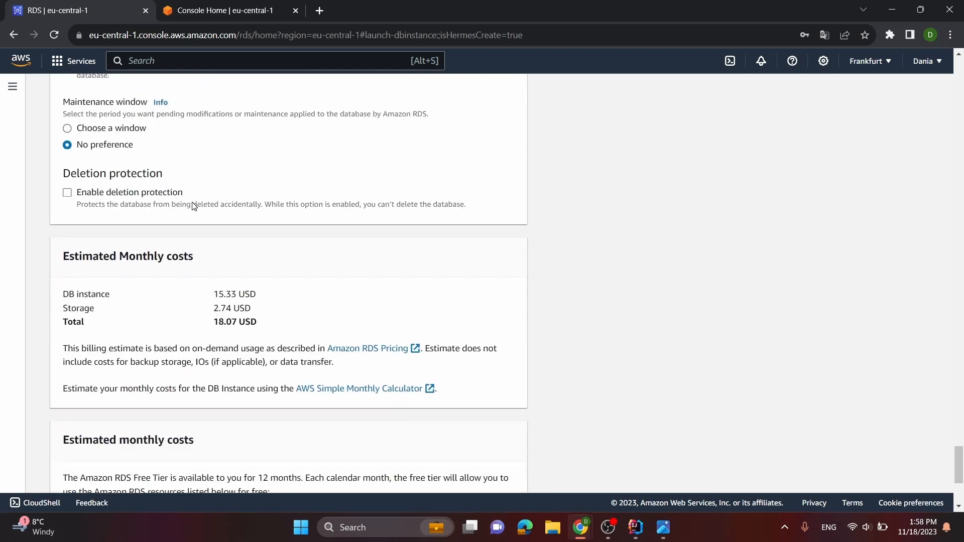
pyautogui.scroll(1, 193, 206)
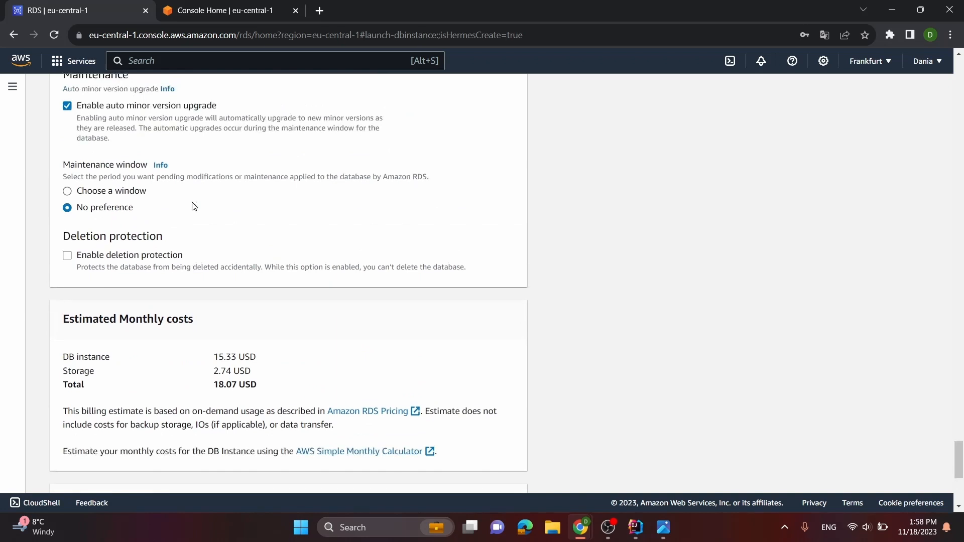
pyautogui.scroll(-1, 198, 270)
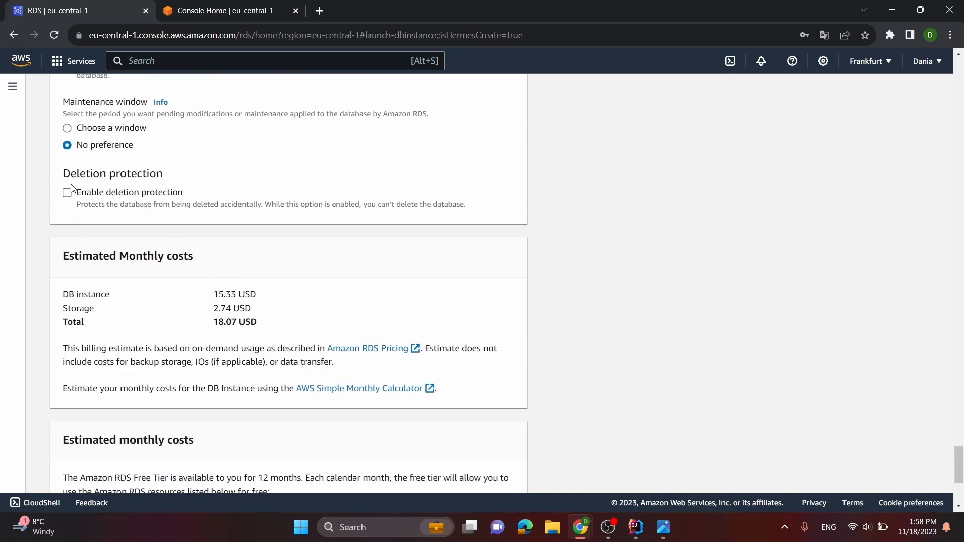
# Enable deletion protection for the database and check the estimated monthly costs
pyautogui.click(67, 195)
pyautogui.moveTo(62, 257); pyautogui.dragTo(272, 252)
pyautogui.click(273, 252)
pyautogui.click(351, 254)
# Create the database and dismiss the suggested add-ons for fitness-app-db
pyautogui.scroll(-5, 274, 408)
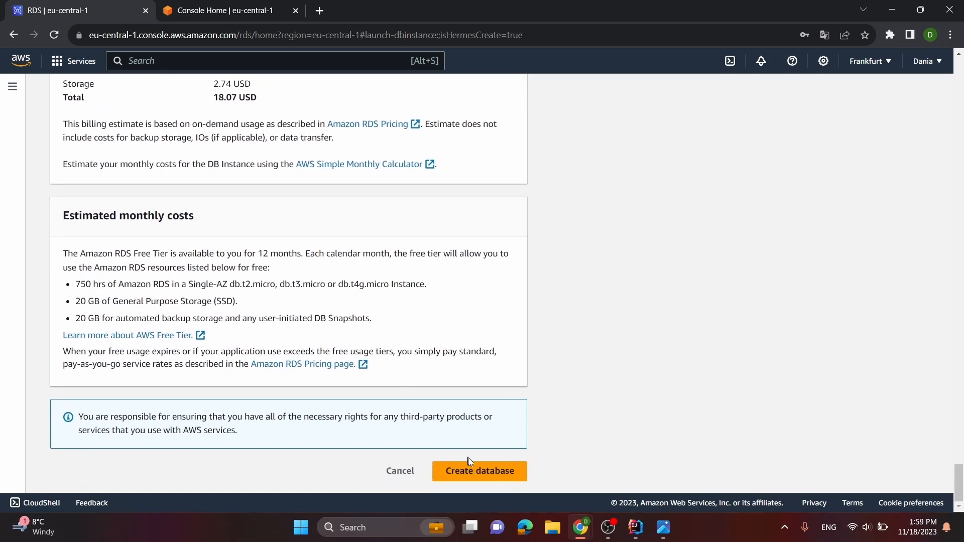
pyautogui.click(477, 470)
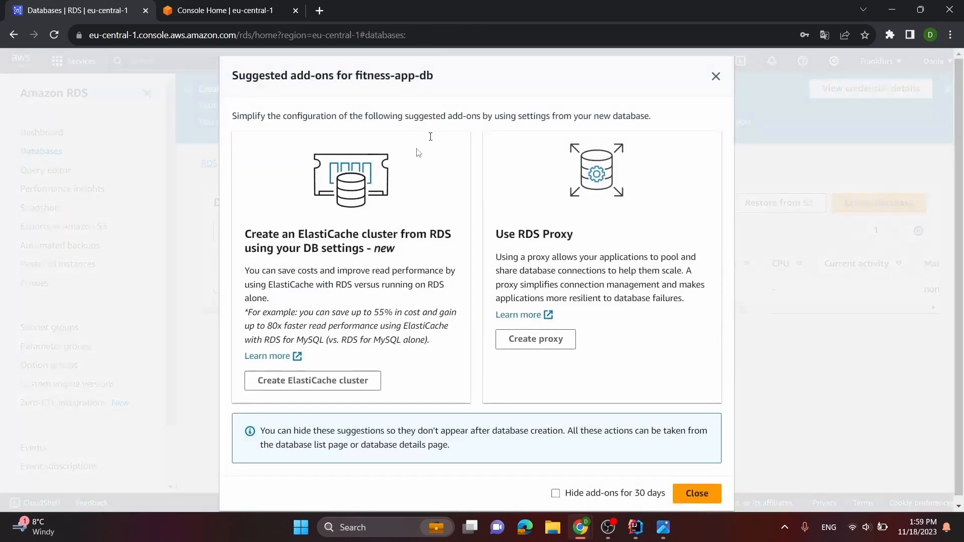
pyautogui.click(717, 77)
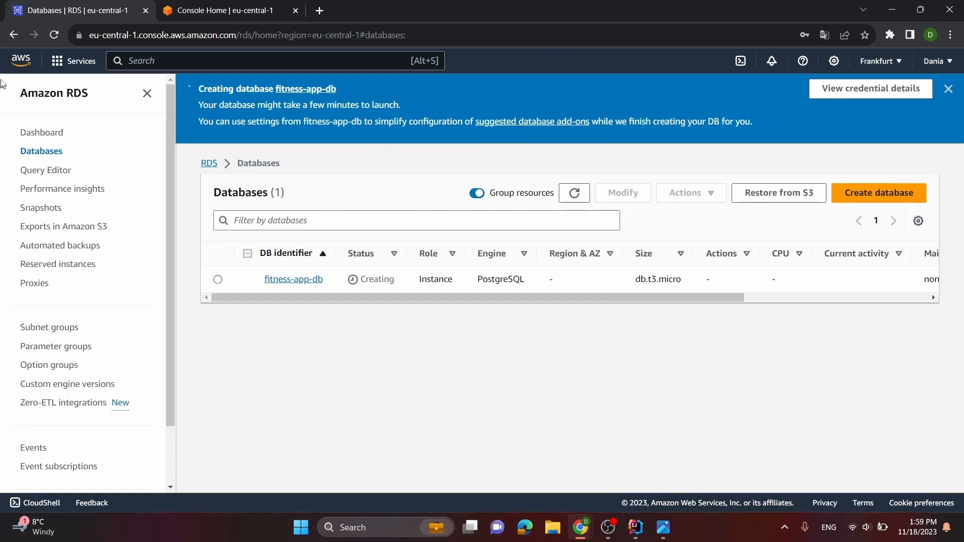
# Open Elastic Beanstalk from the console home and start a new web server application named "d-fitness"
pyautogui.click(20, 62)
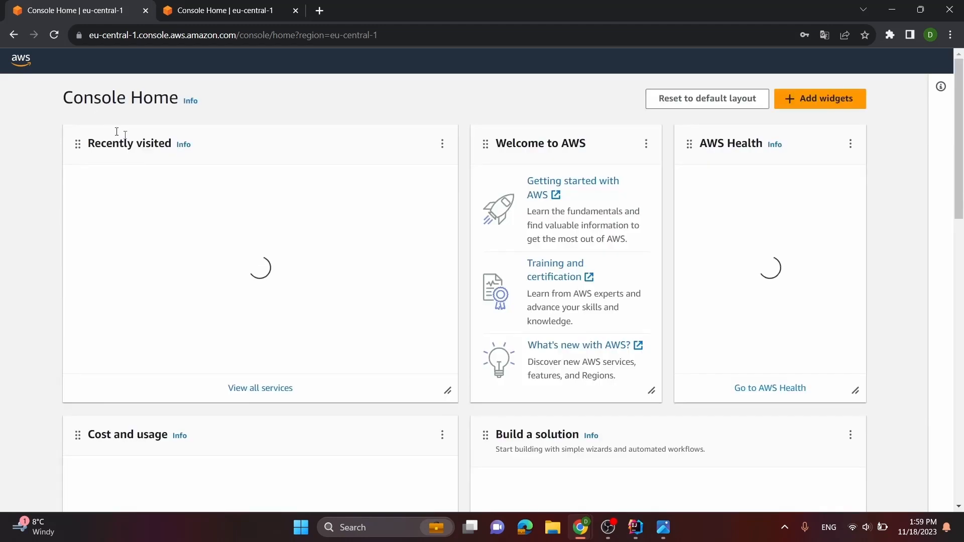
pyautogui.click(151, 236)
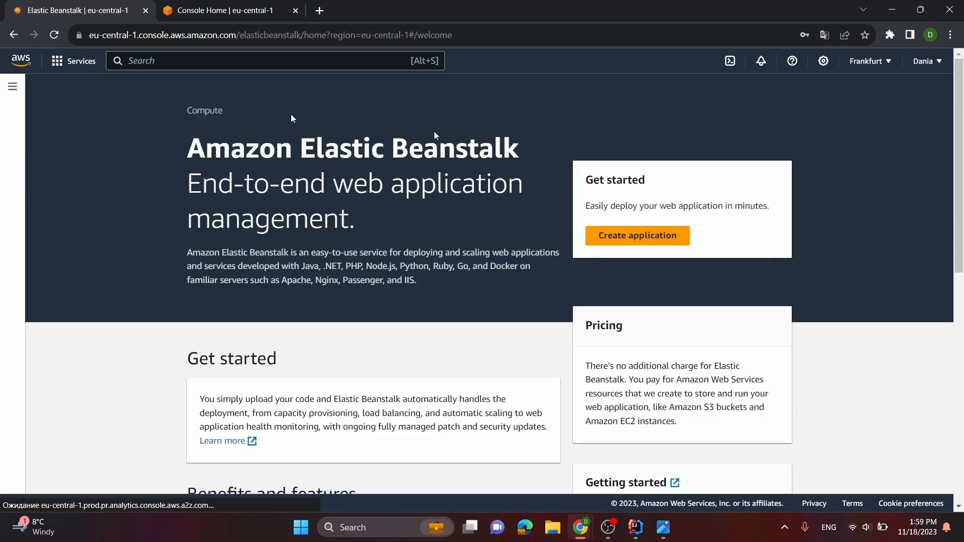
pyautogui.click(619, 240)
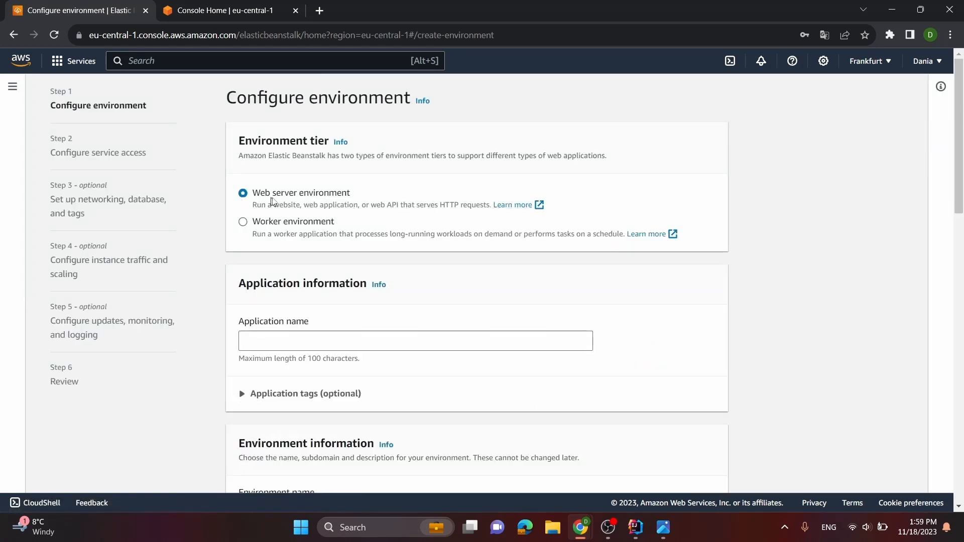
pyautogui.click(317, 342)
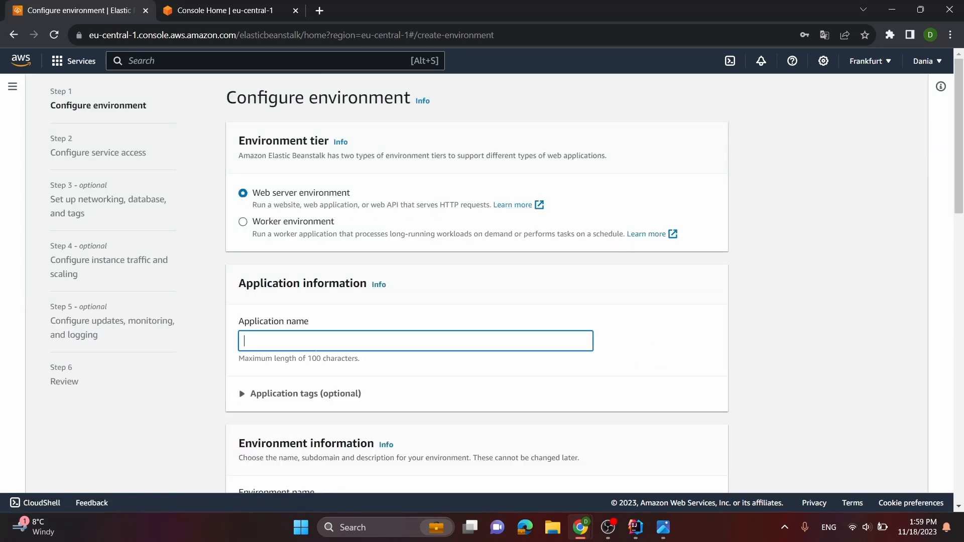
pyautogui.write('d-fitneess')
# Set the environment's domain to "d-fitness" and check its availability
pyautogui.scroll(-4, 315, 311)
pyautogui.click(313, 308)
pyautogui.scroll(-1, 315, 311)
pyautogui.click(326, 333)
pyautogui.write('d-fitness')
pyautogui.click(688, 333)
# Choose Docker as the managed platform, keep the sample application and free-tier single instance preset, and proceed to service access
pyautogui.scroll(-4, 680, 342)
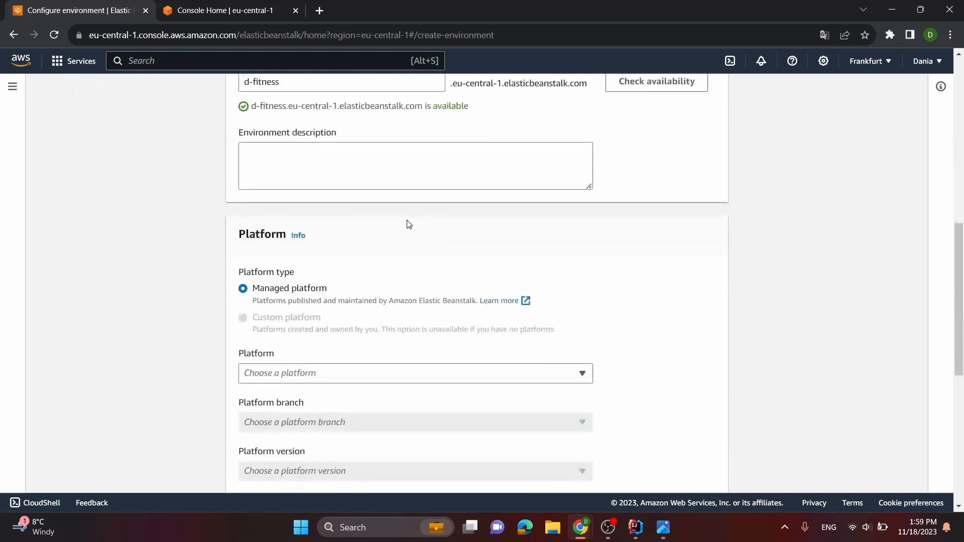
pyautogui.scroll(-1, 358, 201)
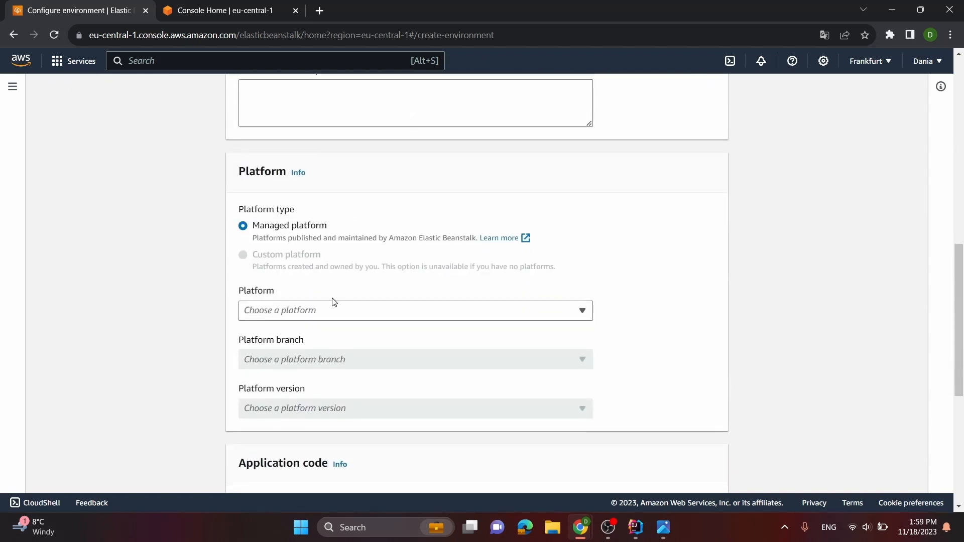
pyautogui.click(331, 310)
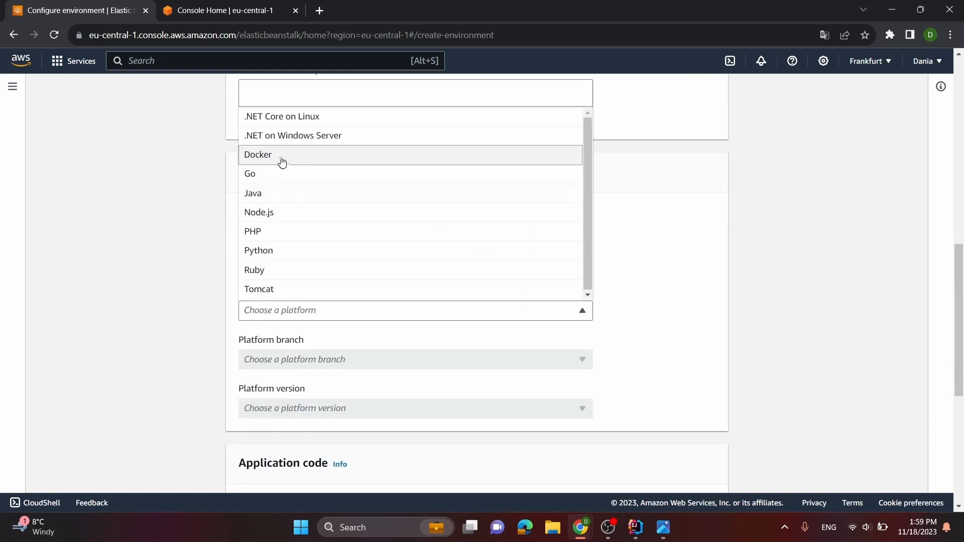
pyautogui.click(280, 156)
pyautogui.scroll(-5, 370, 272)
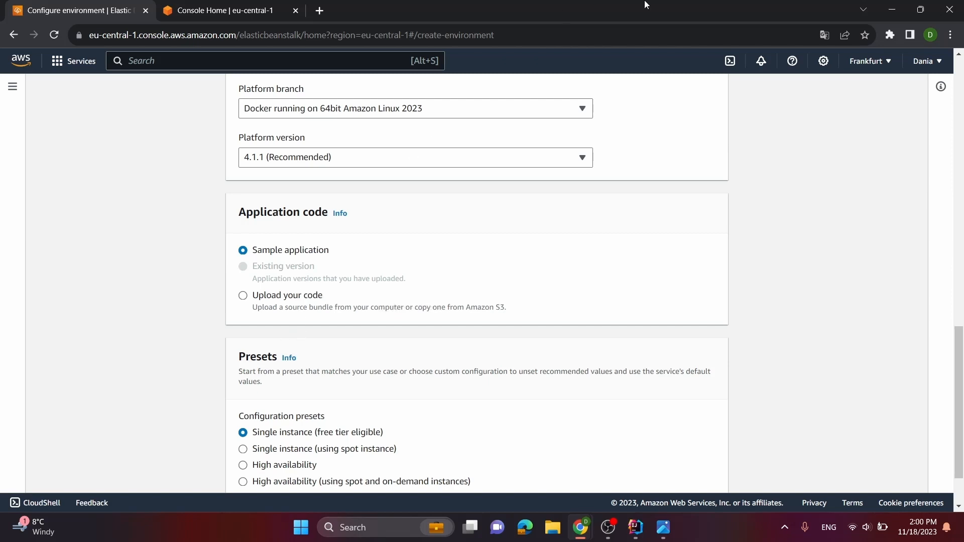
pyautogui.scroll(-2, 495, 238)
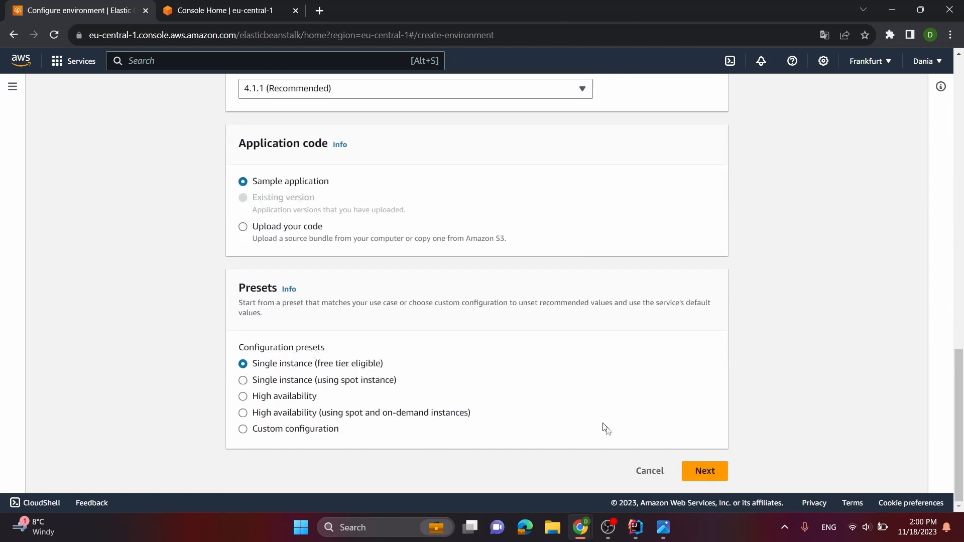
pyautogui.click(703, 471)
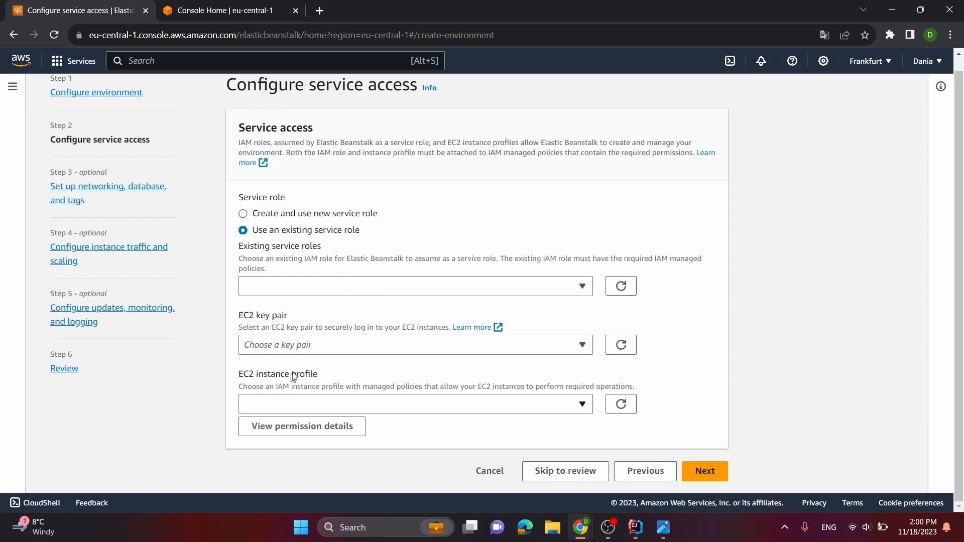
# Check which EC2 instance profiles, key pairs and existing service roles are available for the environment
pyautogui.click(472, 409)
pyautogui.click(399, 344)
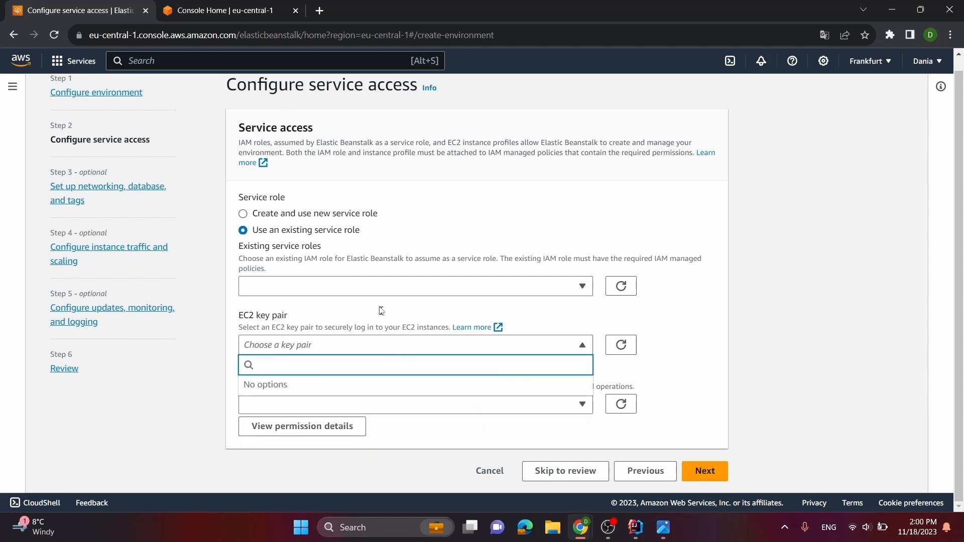
pyautogui.click(339, 284)
pyautogui.click(474, 172)
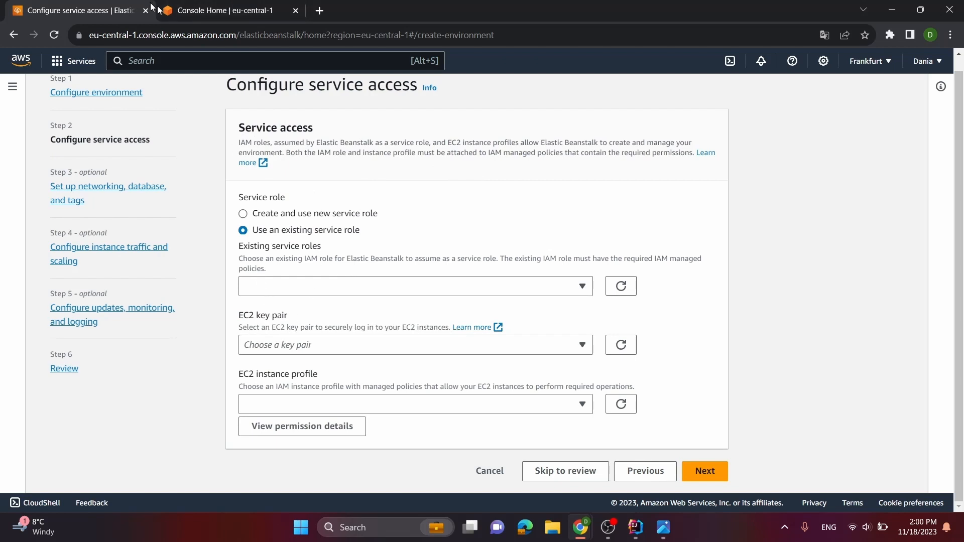
# Open the EC2 key pairs list in the other AWS console browser tab
pyautogui.click(216, 10)
pyautogui.click(303, 234)
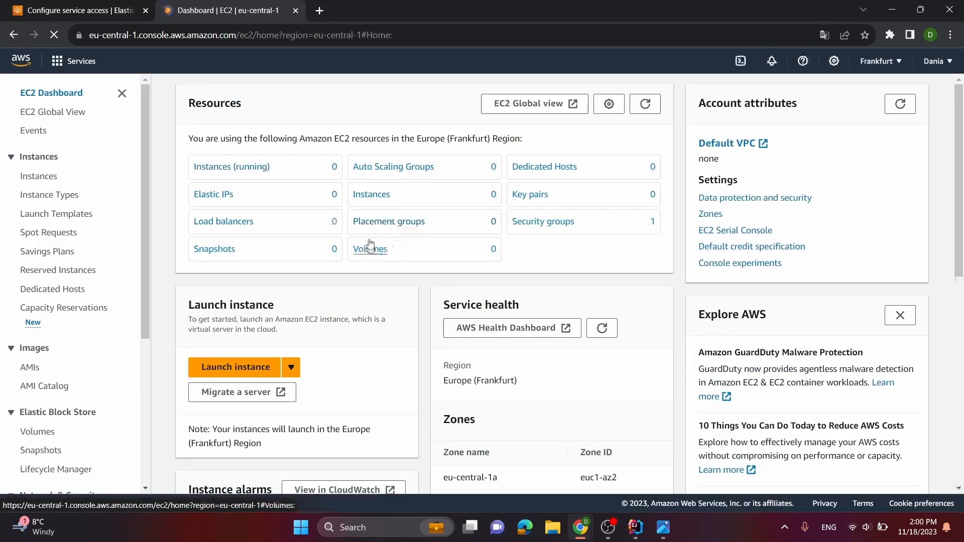
pyautogui.click(540, 196)
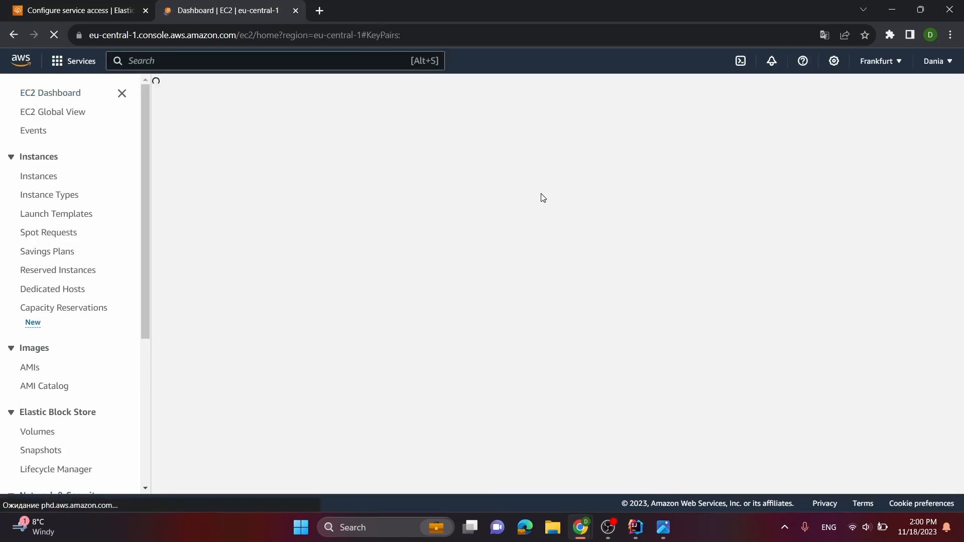
# Create an EC2 key pair named "fitness-app-key-pair", keeping the RSA type and .ppk private key format
pyautogui.click(898, 92)
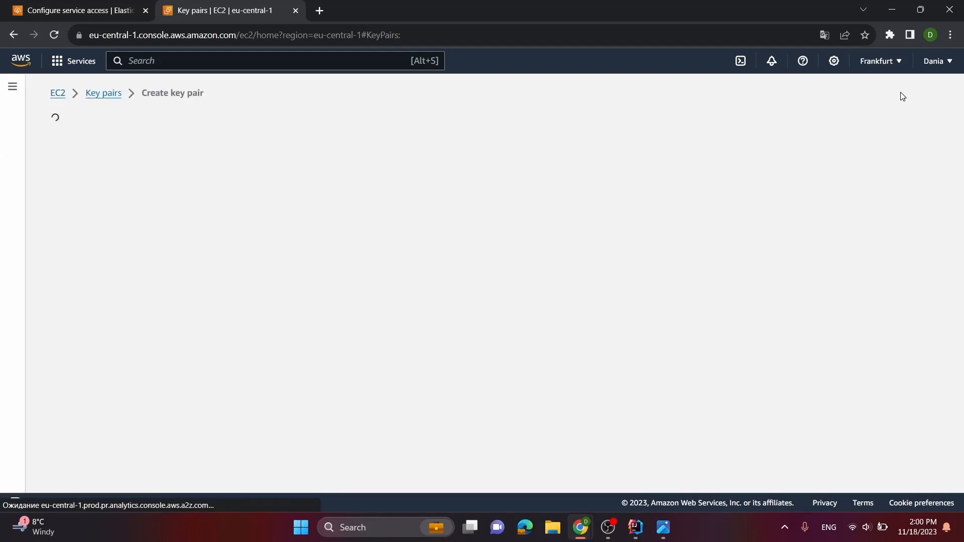
pyautogui.click(322, 246)
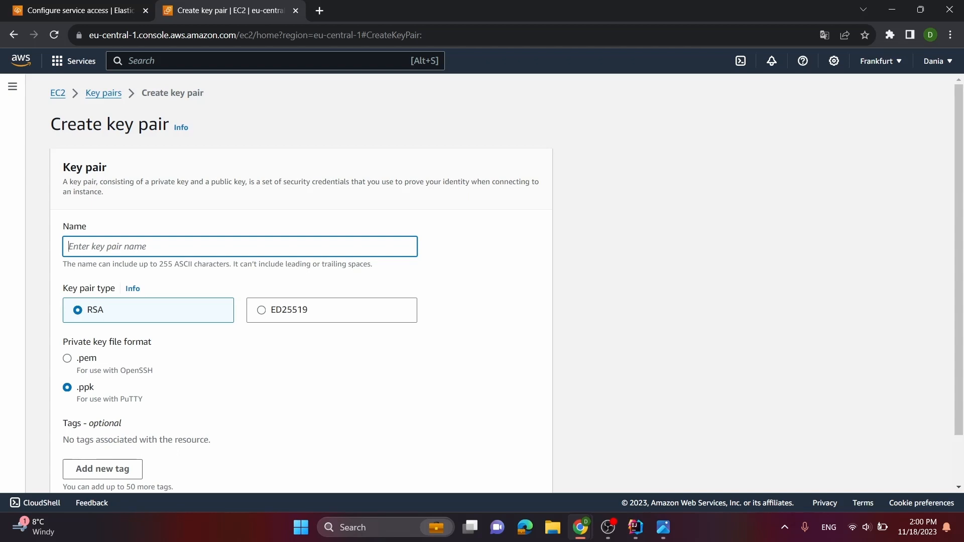
pyautogui.write('fitness-app-key-pair')
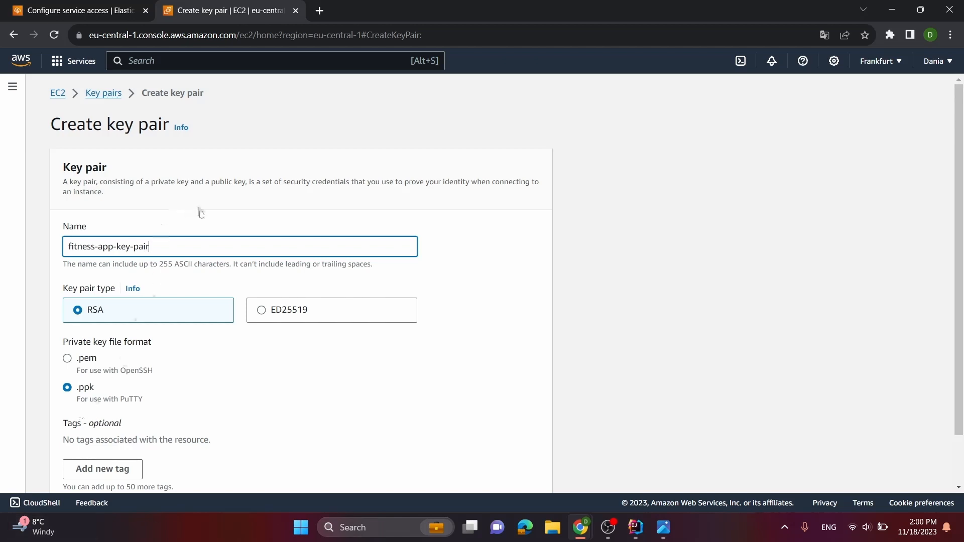
pyautogui.scroll(-2, 193, 236)
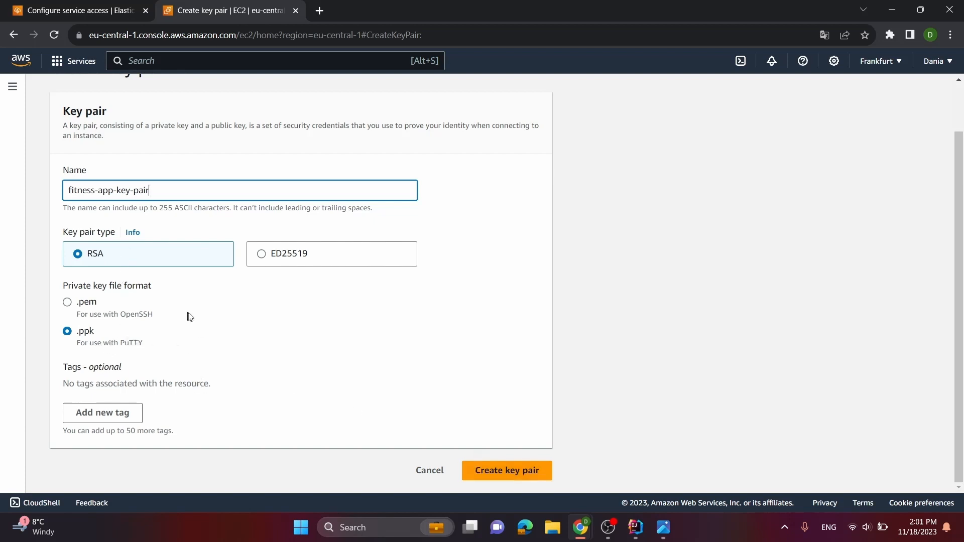
pyautogui.click(514, 470)
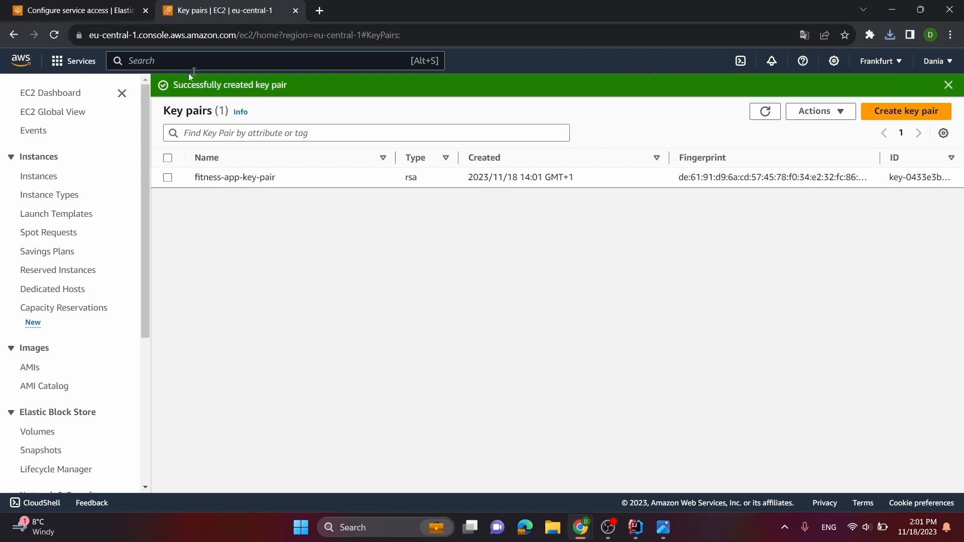
# Return to Elastic Beanstalk's service access settings and check the available EC2 key pairs and instance profiles
pyautogui.click(75, 6)
pyautogui.click(319, 351)
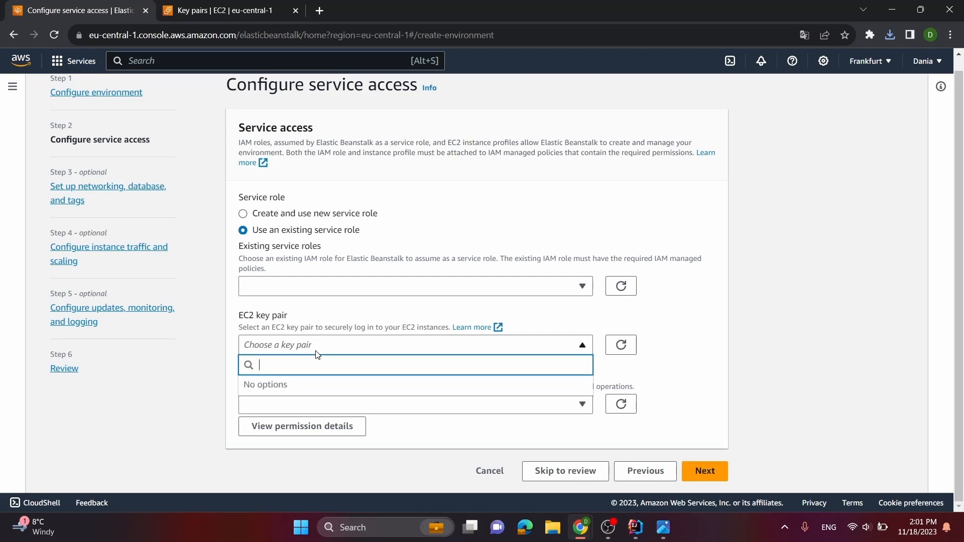
pyautogui.click(211, 407)
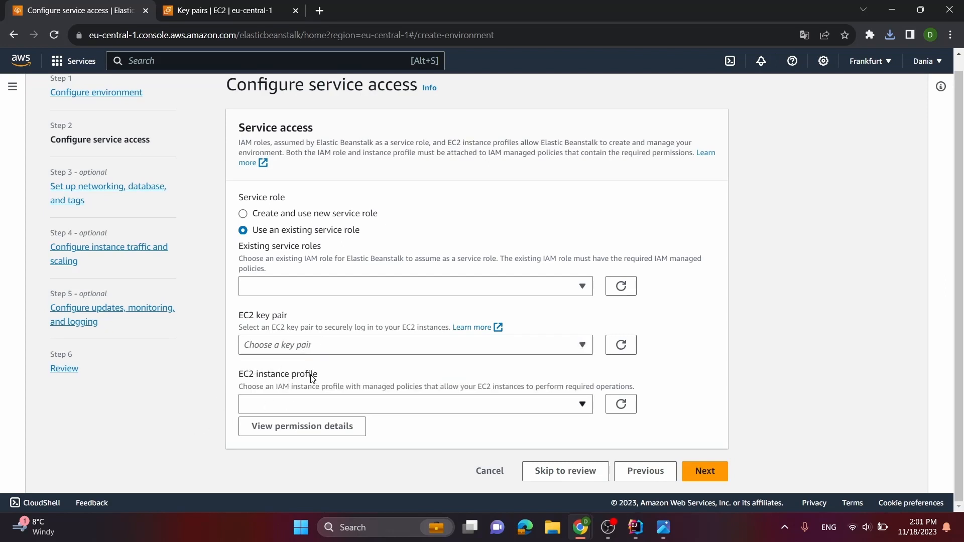
pyautogui.click(326, 406)
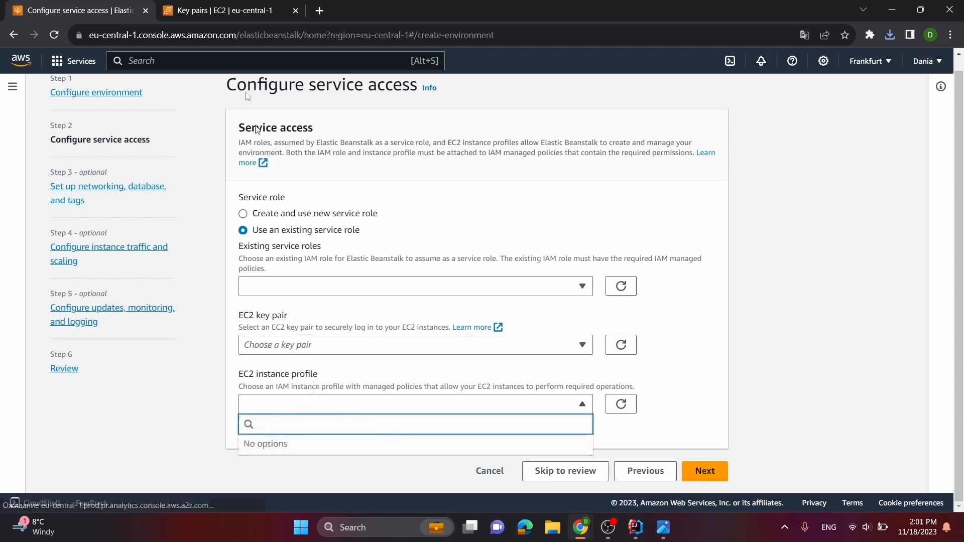
# Return to the AWS Console Home in the browser tab showing the EC2 key pairs
pyautogui.click(224, 9)
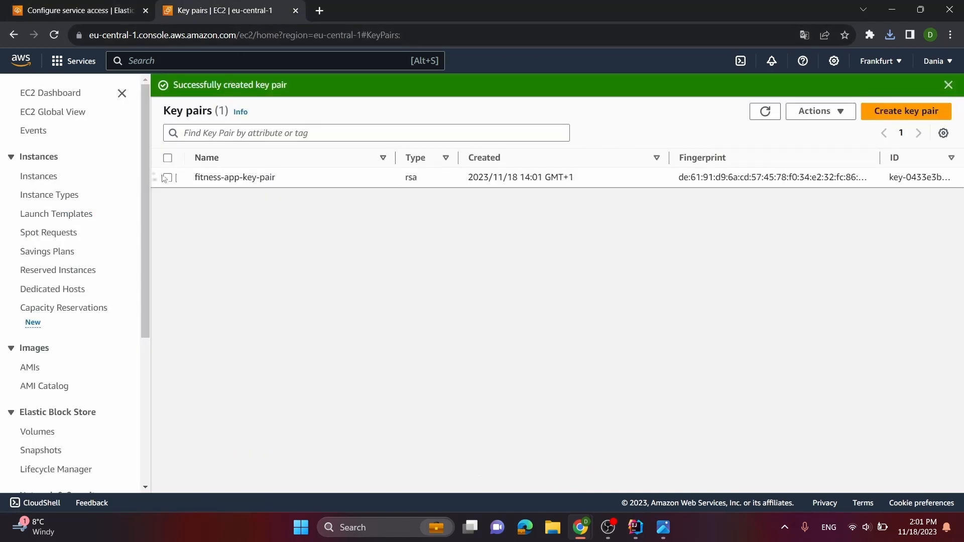
pyautogui.click(15, 36)
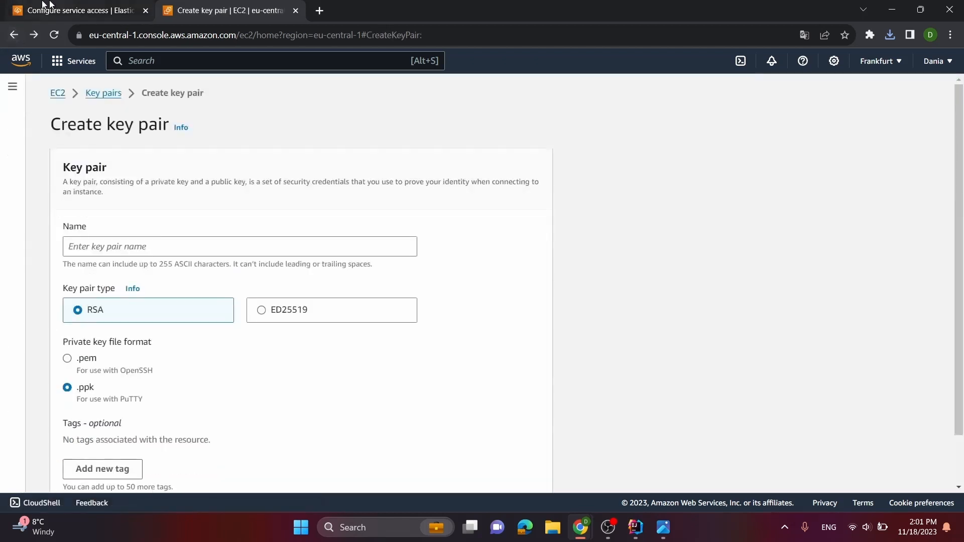
pyautogui.click(22, 60)
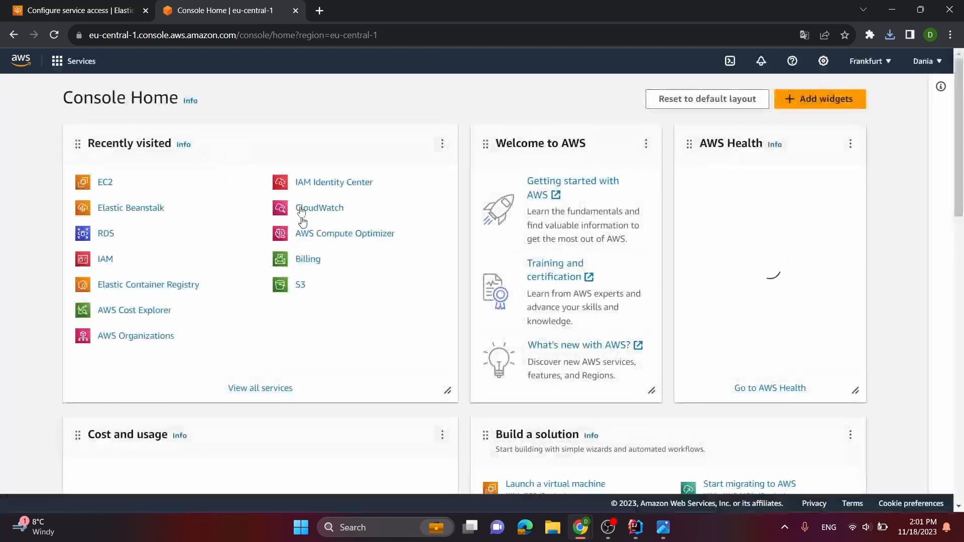
pyautogui.click(101, 181)
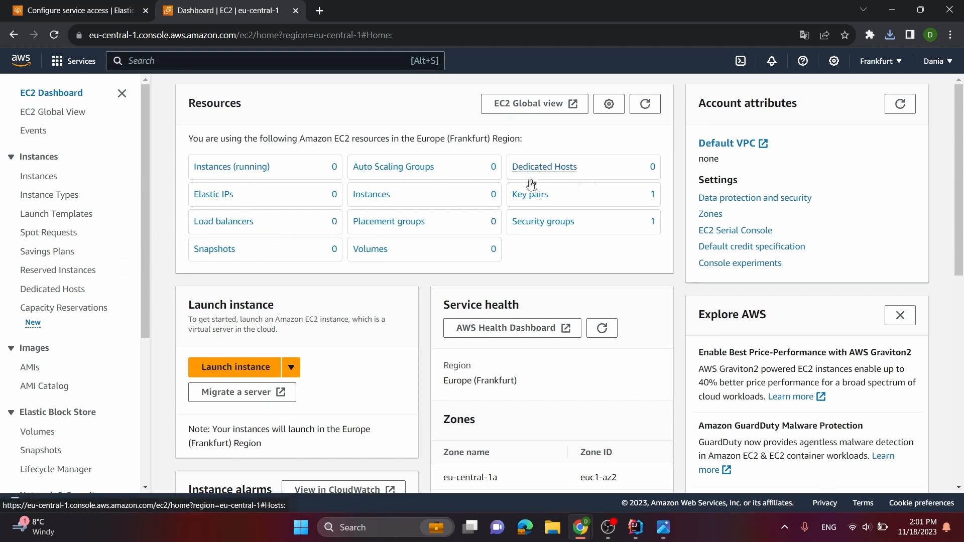
pyautogui.click(20, 60)
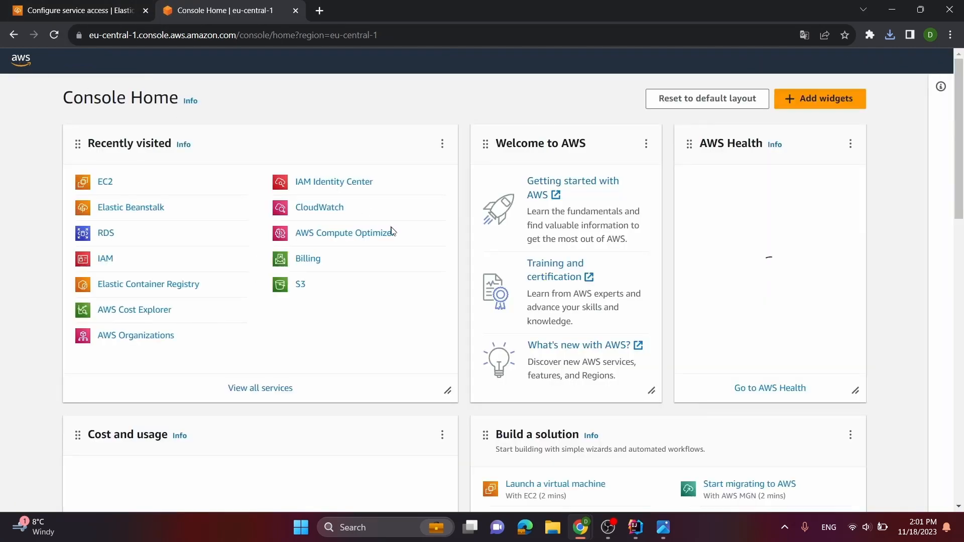
pyautogui.click(319, 185)
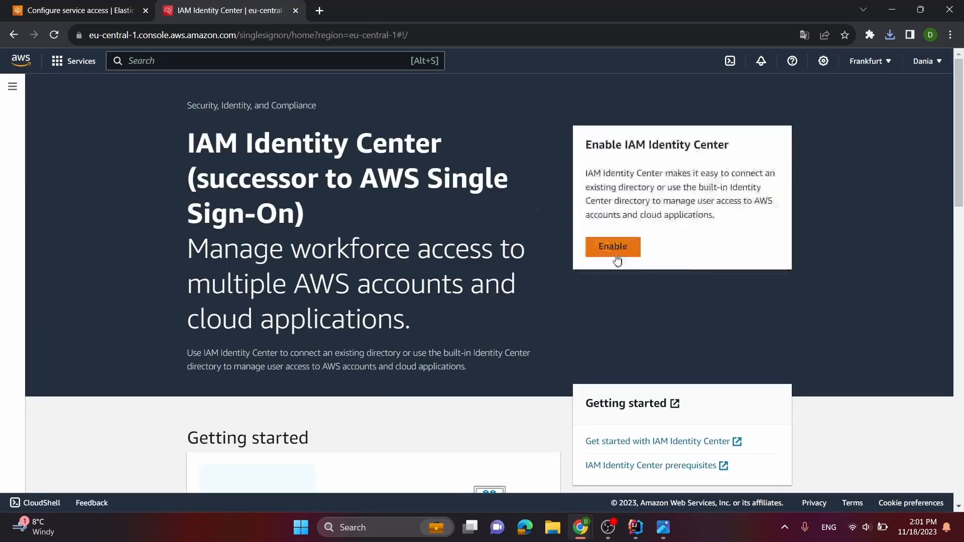
pyautogui.scroll(-5, 302, 259)
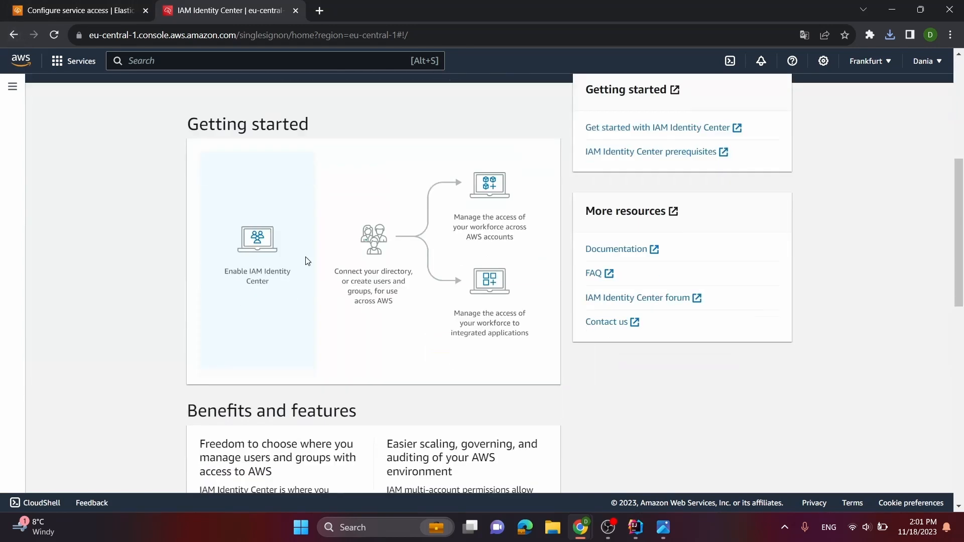
pyautogui.scroll(5, 201, 201)
pyautogui.click(11, 35)
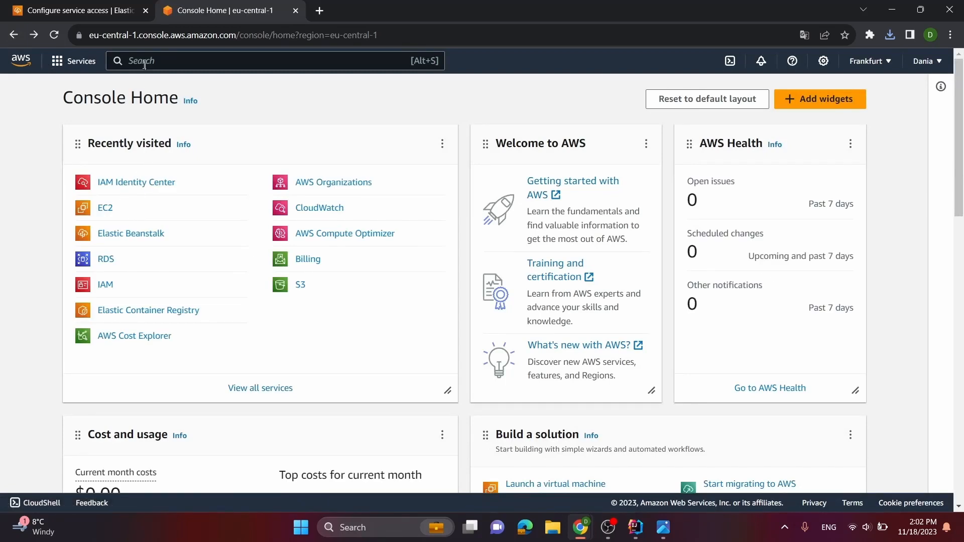
# Search the AWS services for "iam" and open the list of IAM roles
pyautogui.write('iam')
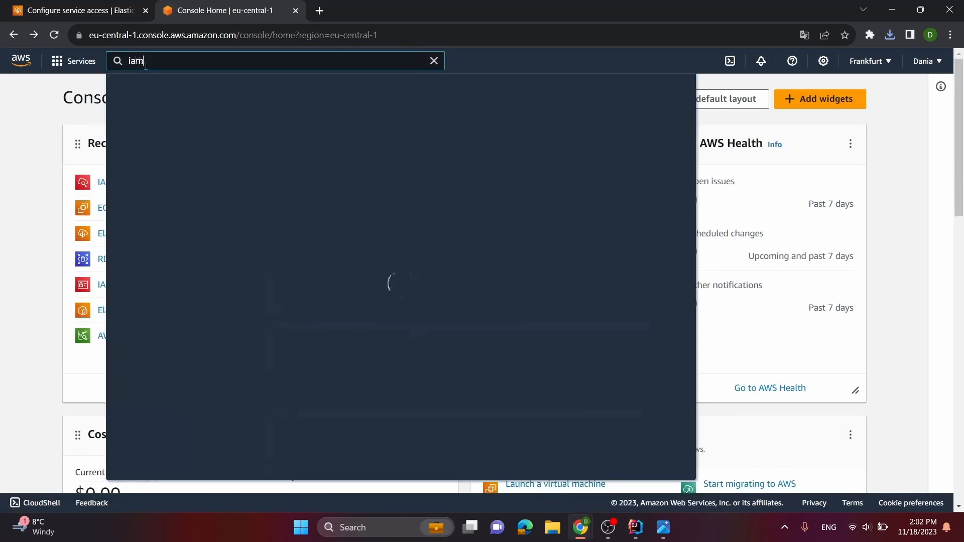
pyautogui.click(313, 185)
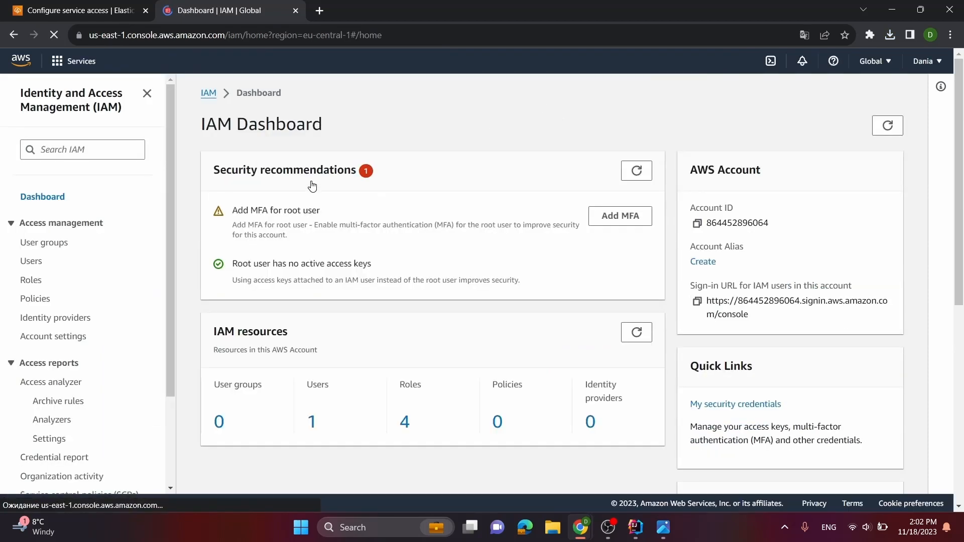
pyautogui.click(405, 422)
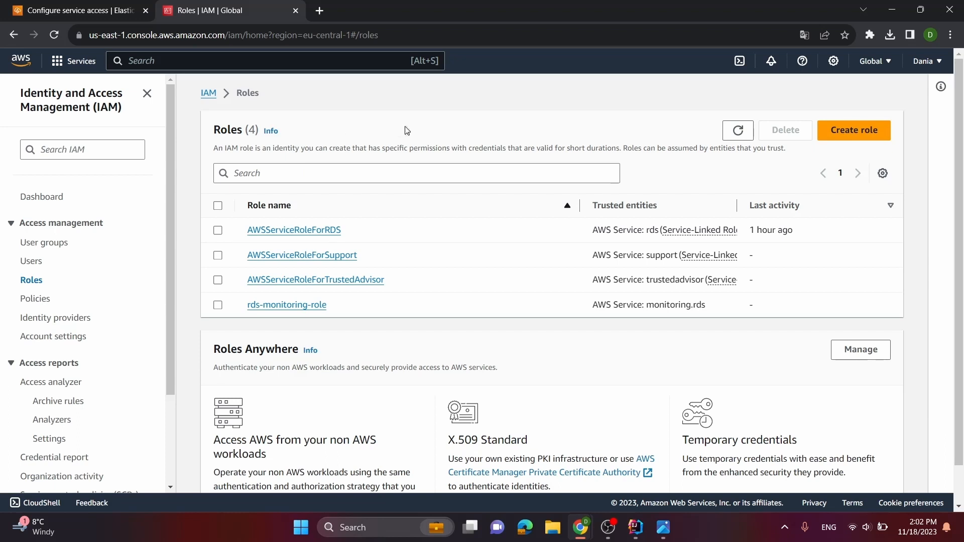
# Start a new IAM role with AWS service as trusted entity and EC2 as use case, and continue to its permissions
pyautogui.click(853, 131)
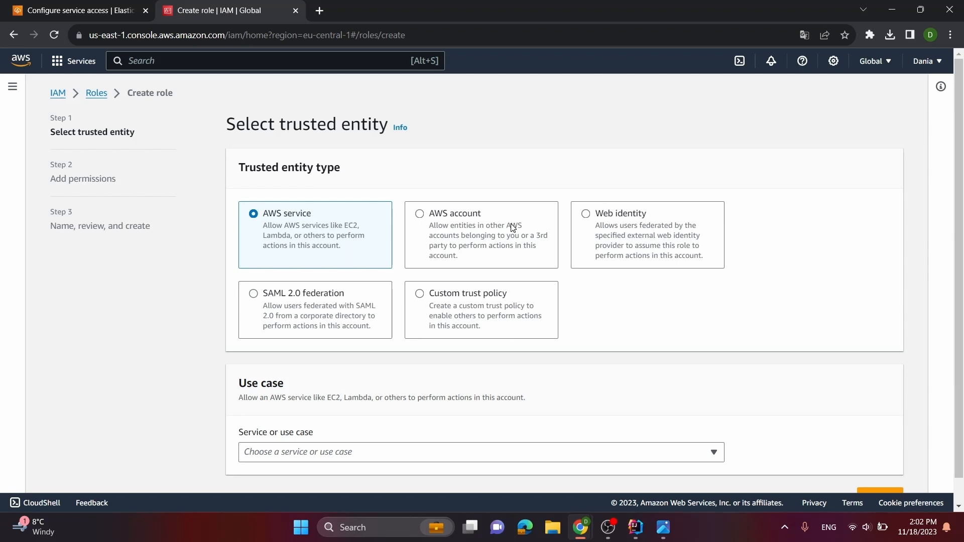
pyautogui.scroll(-1, 262, 301)
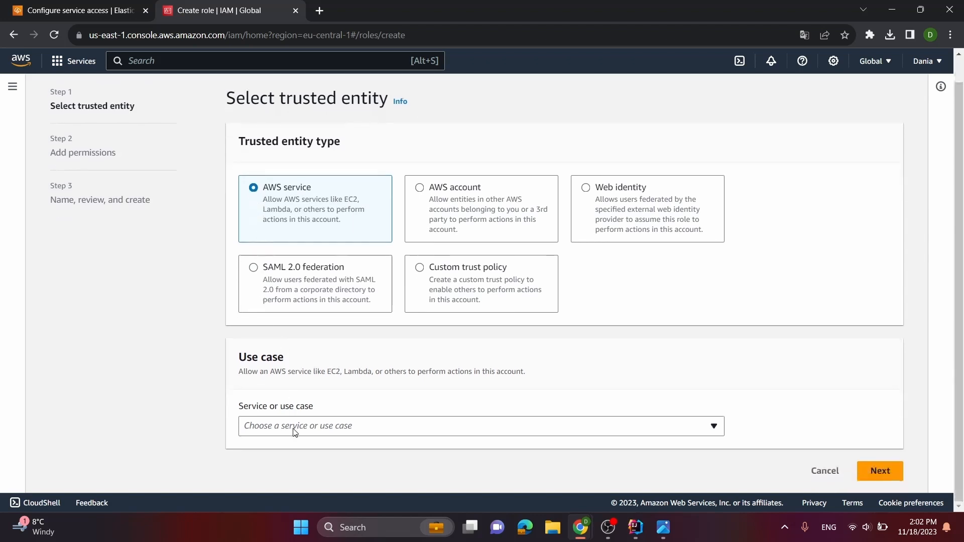
pyautogui.click(295, 427)
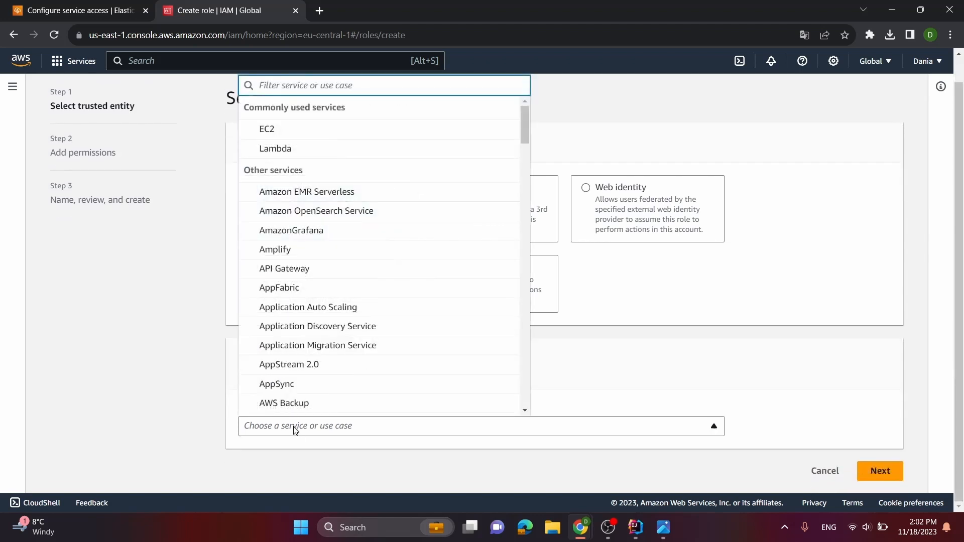
pyautogui.click(289, 129)
pyautogui.scroll(-4, 352, 216)
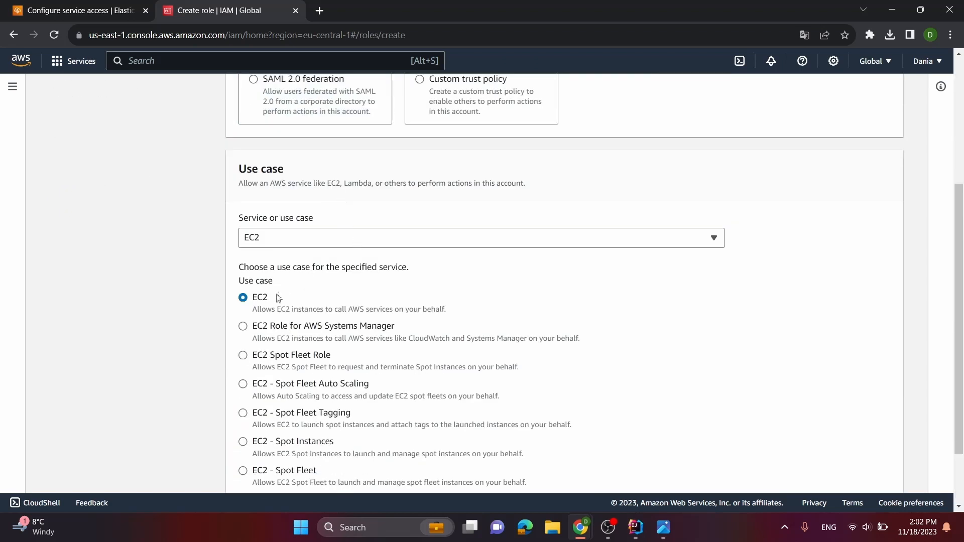
pyautogui.scroll(-2, 302, 298)
pyautogui.click(879, 470)
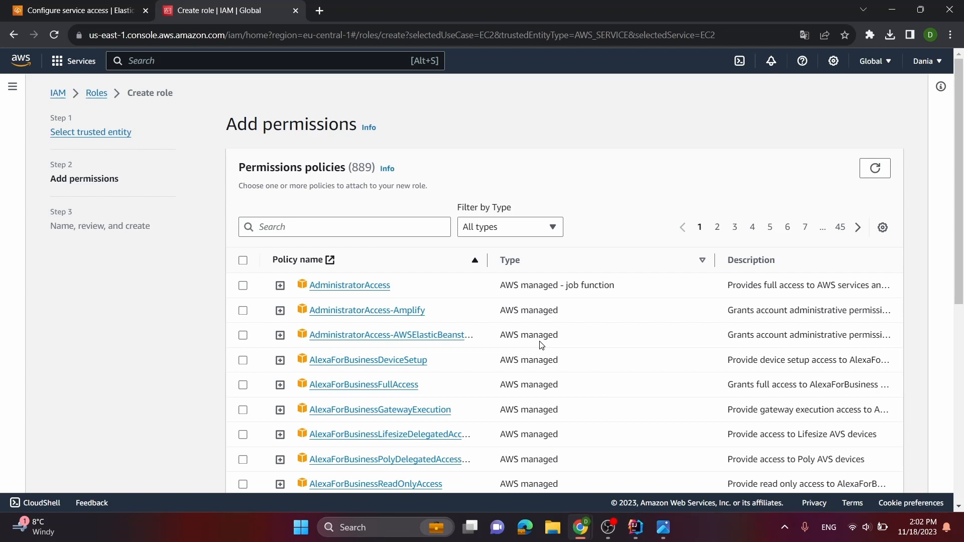
# Select the AdministratorAccess and AdministratorAccess-AWSElasticBeanstalk policies for the new role, filtering the list by "administratorAcc"
pyautogui.click(243, 286)
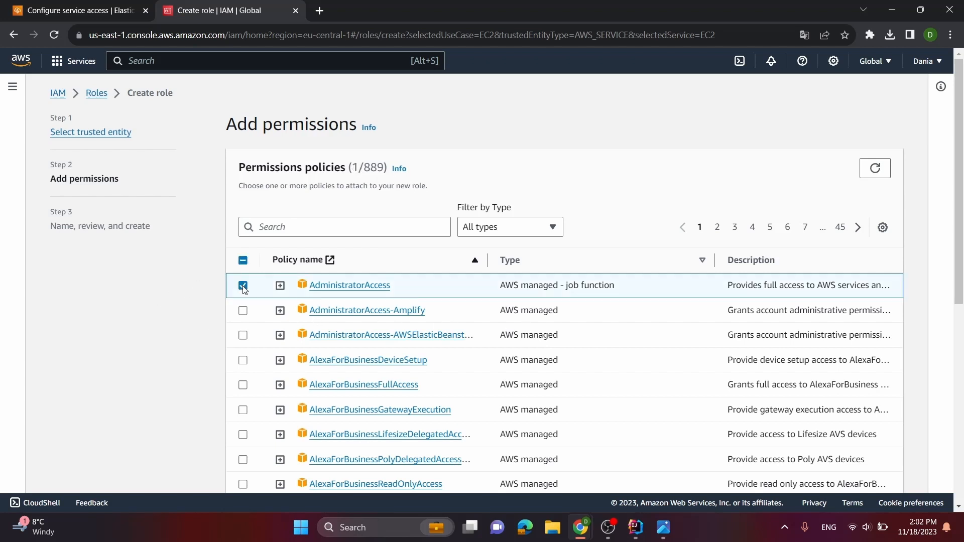
pyautogui.click(271, 221)
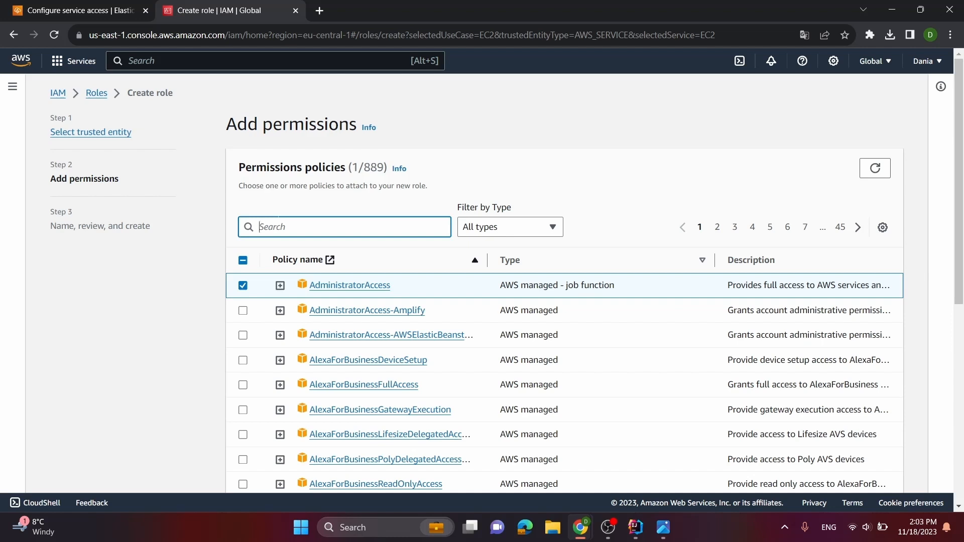
pyautogui.write('admi')
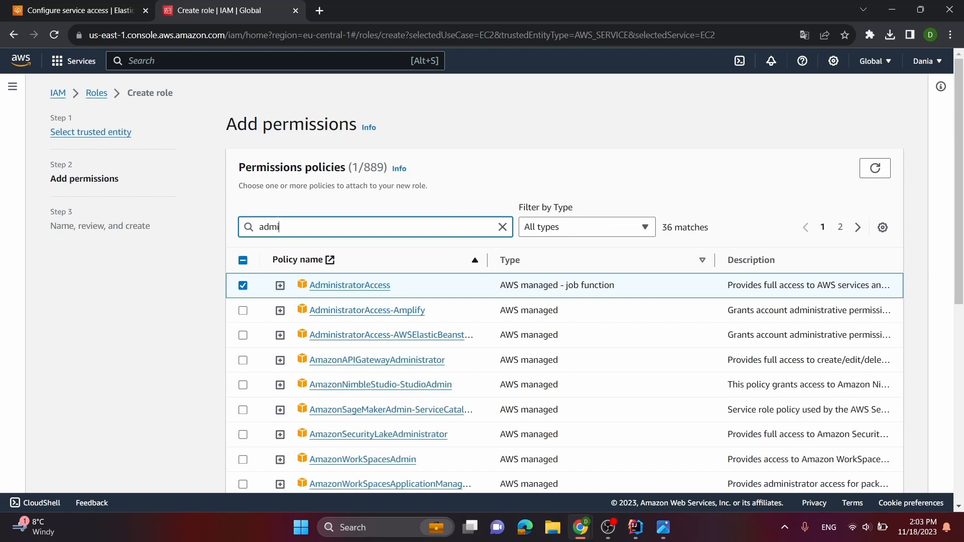
pyautogui.write('nistrat')
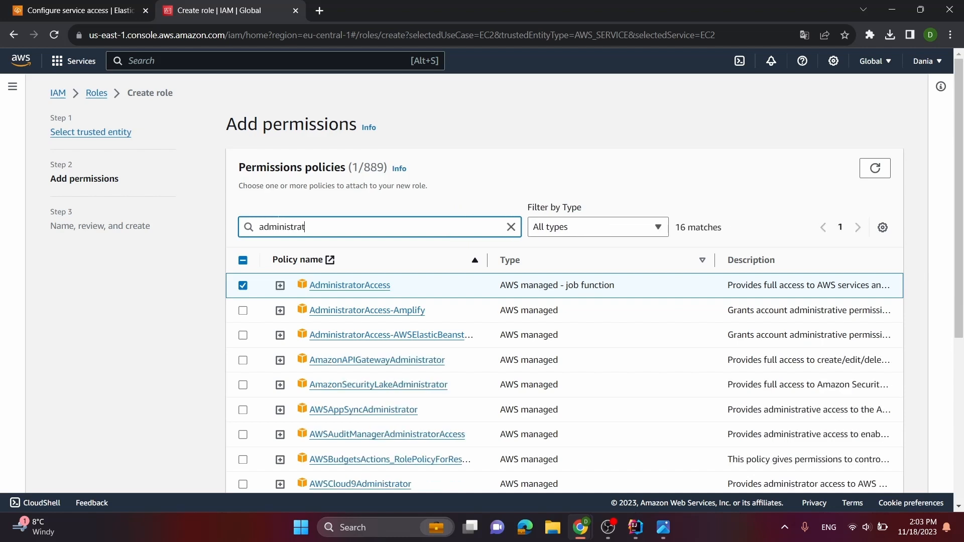
pyautogui.write('orA')
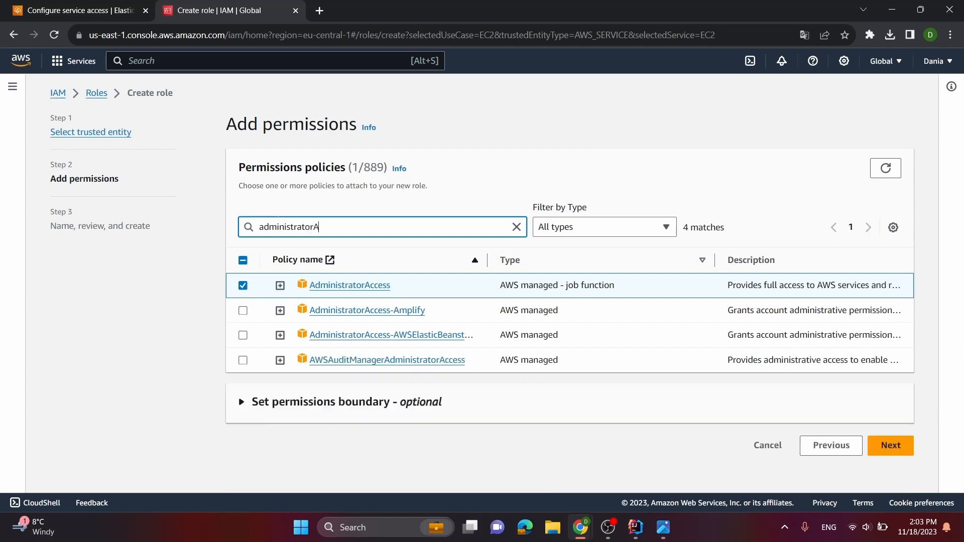
pyautogui.write('cc')
pyautogui.click(243, 336)
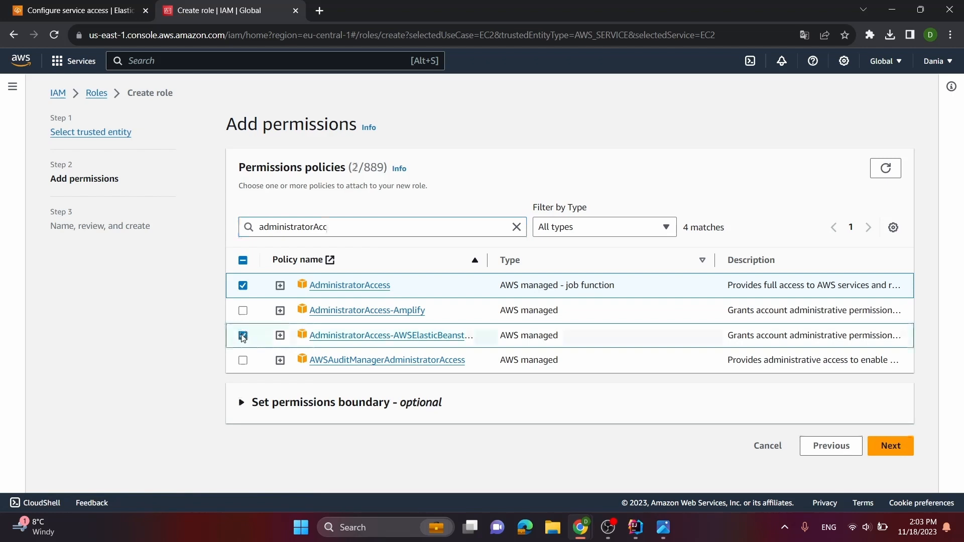
# Filter the permissions policies by "ec2" and "s3" in turn, selecting AmazonEC2FullAccess and AmazonS3FullAccess for the role
pyautogui.moveTo(205, 225); pyautogui.dragTo(131, 248)
pyautogui.press('BackSpace')
pyautogui.write('ec2')
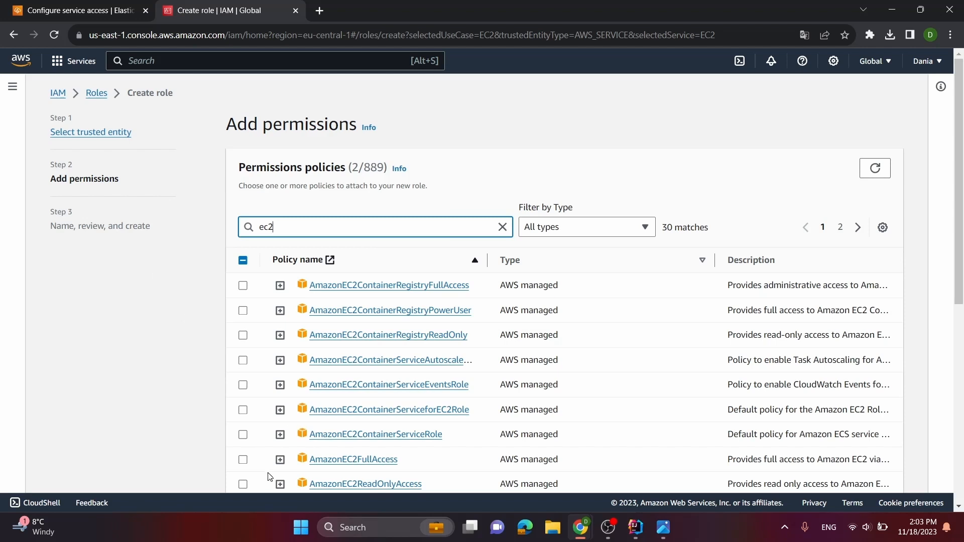
pyautogui.click(242, 460)
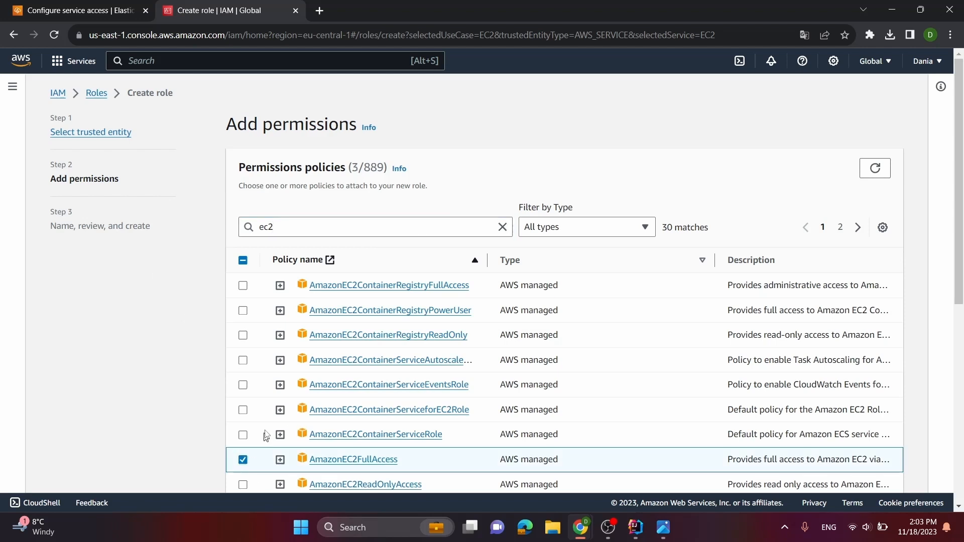
pyautogui.click(502, 227)
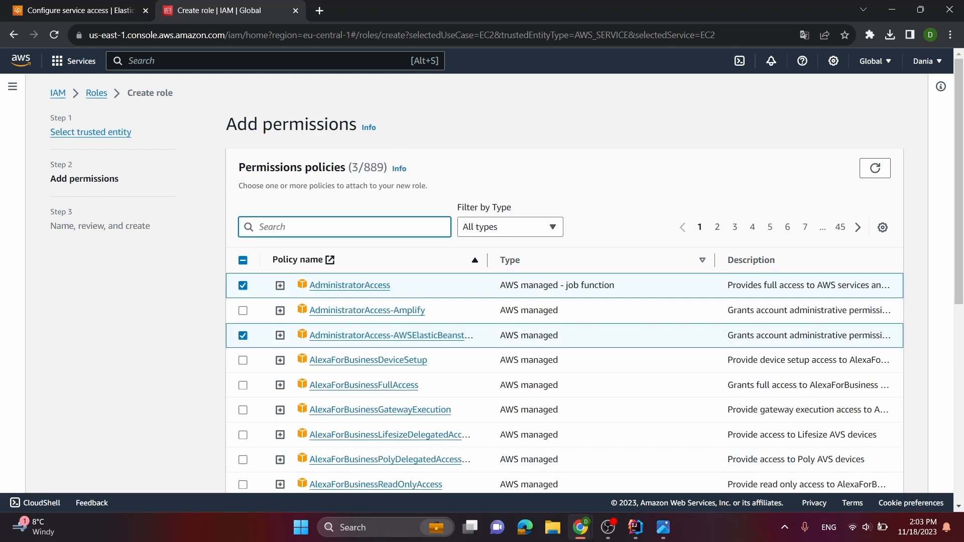
pyautogui.write('s3')
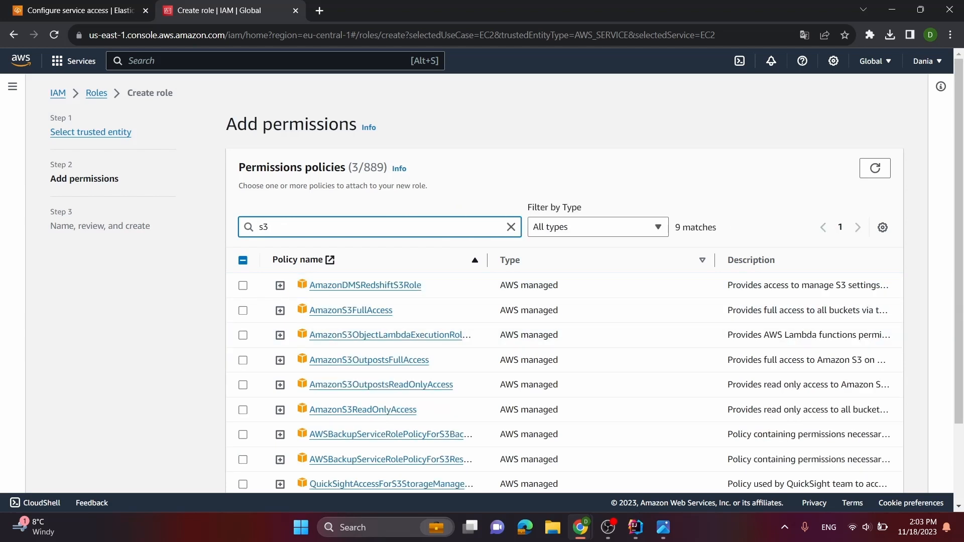
pyautogui.click(243, 310)
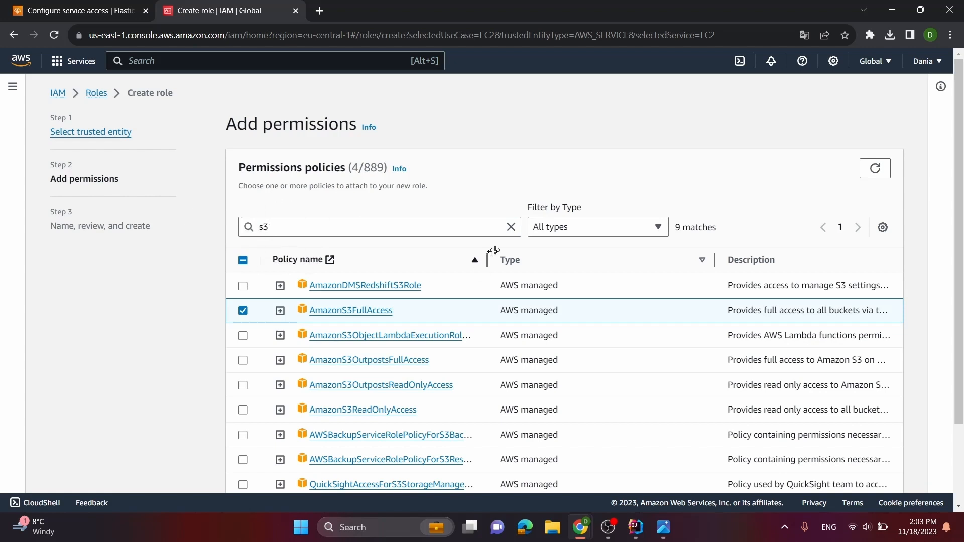
# Filter the permissions policies by "elasticbeanstalk" and select the Elastic Beanstalk EnhancedHealth, ManagedUpdates, CustomPlatform and WebTier policies
pyautogui.click(511, 227)
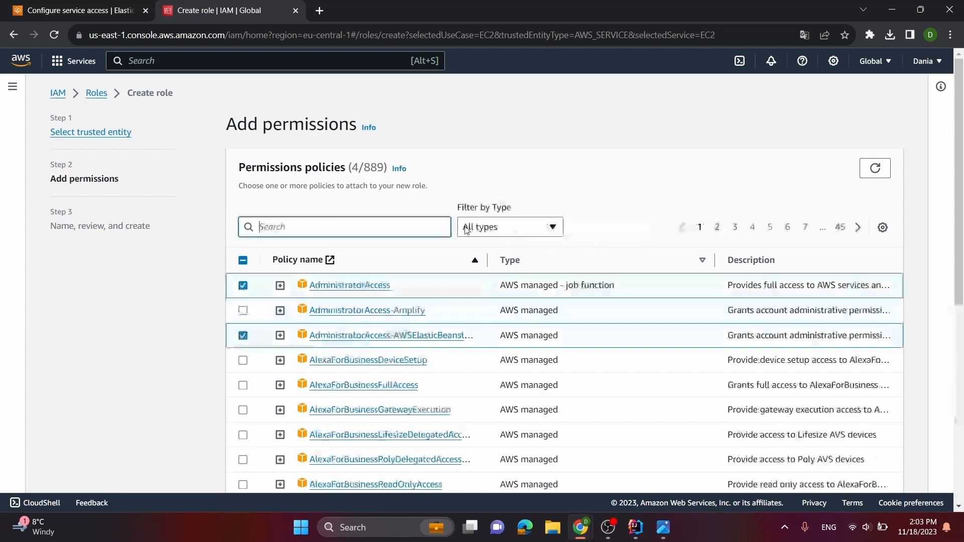
pyautogui.write('els')
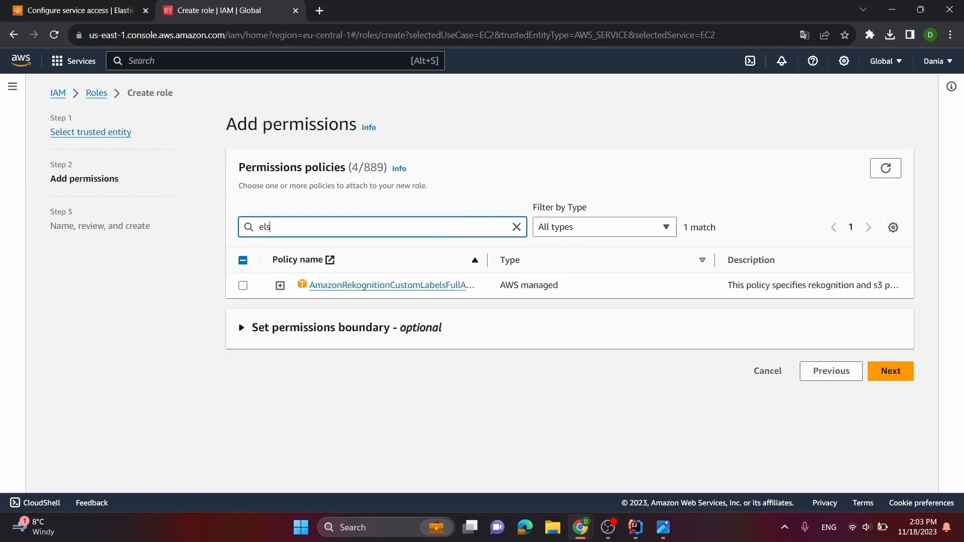
pyautogui.press('BackSpace')
pyautogui.write('astic')
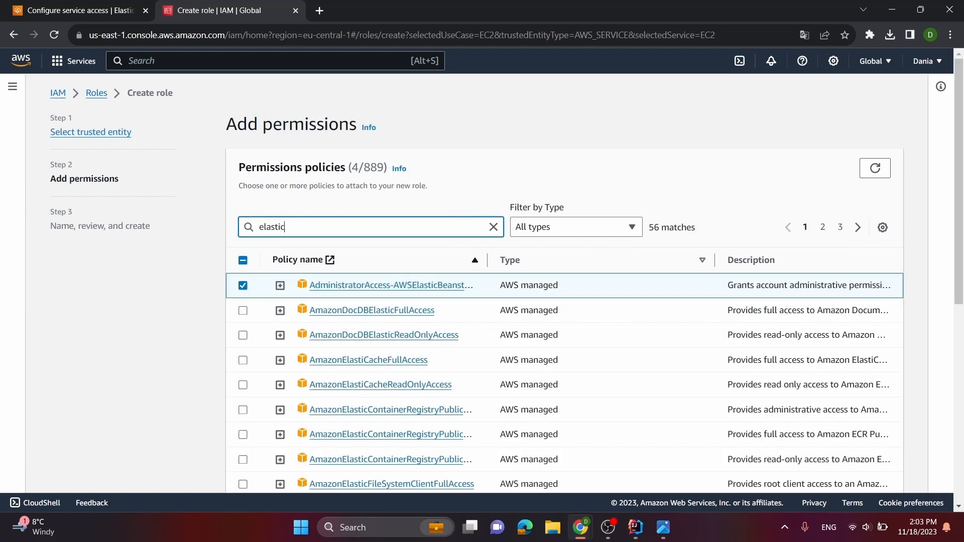
pyautogui.write('beanstalk')
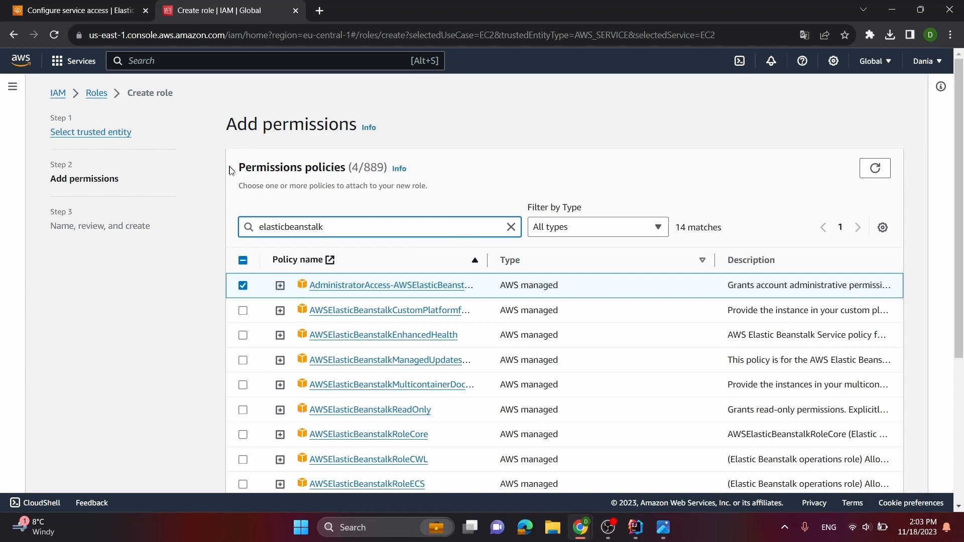
pyautogui.scroll(-1, 324, 270)
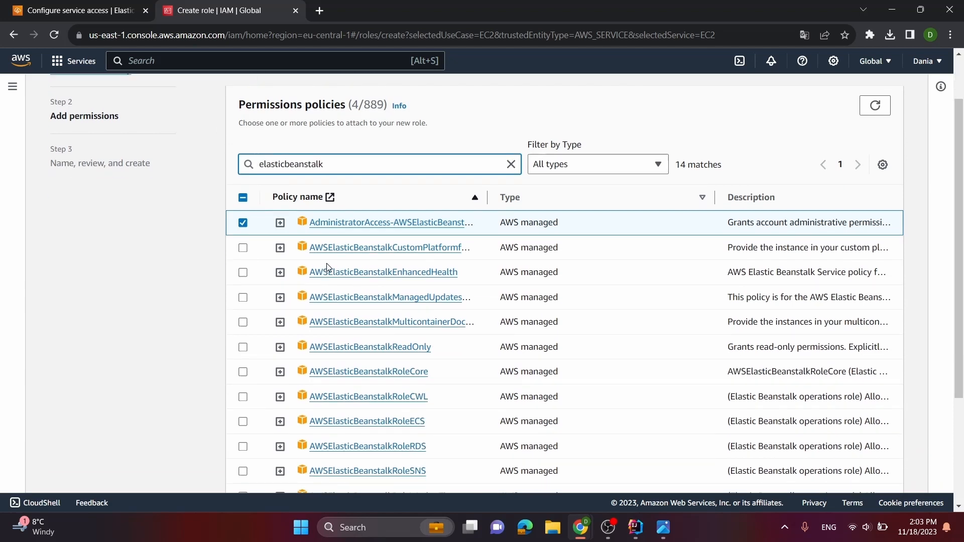
pyautogui.click(243, 276)
pyautogui.click(243, 298)
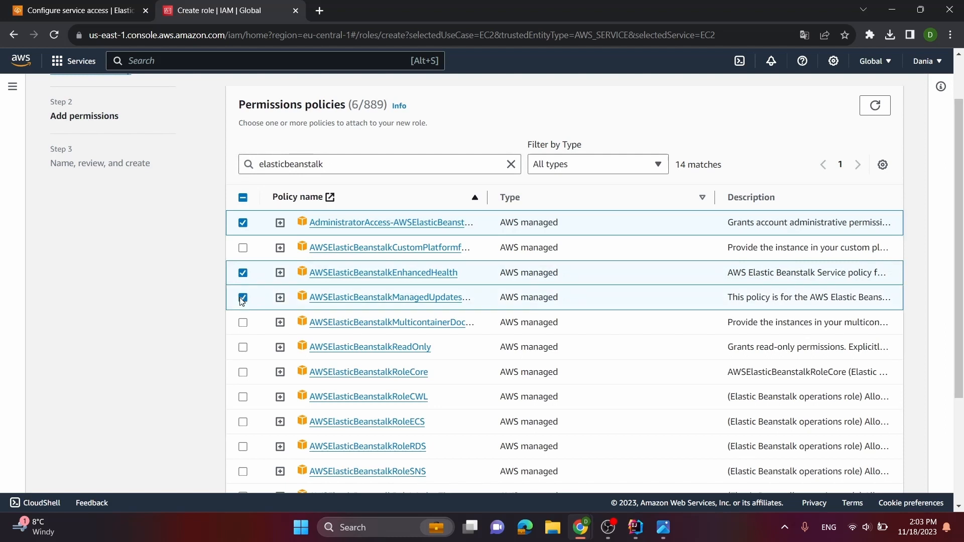
pyautogui.click(244, 249)
pyautogui.scroll(-3, 258, 302)
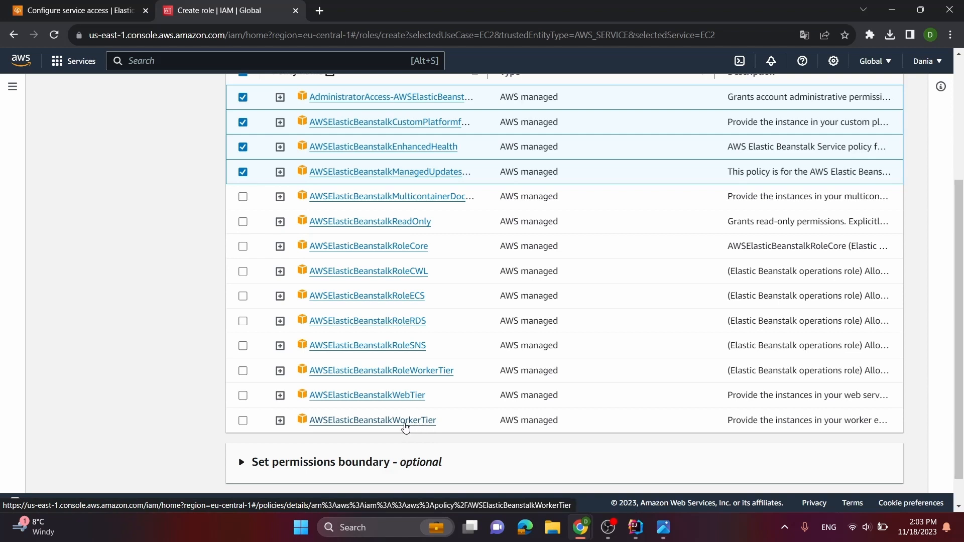
pyautogui.click(240, 396)
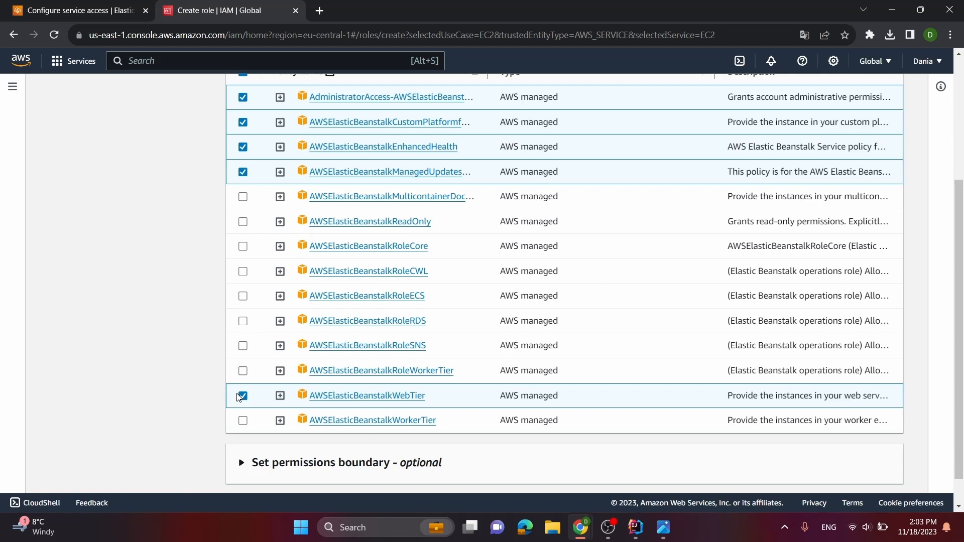
# Add the AWSElasticBeanstalkWorkerTier policy to the role's selected permissions and continue to naming and review
pyautogui.click(243, 421)
pyautogui.scroll(-1, 602, 326)
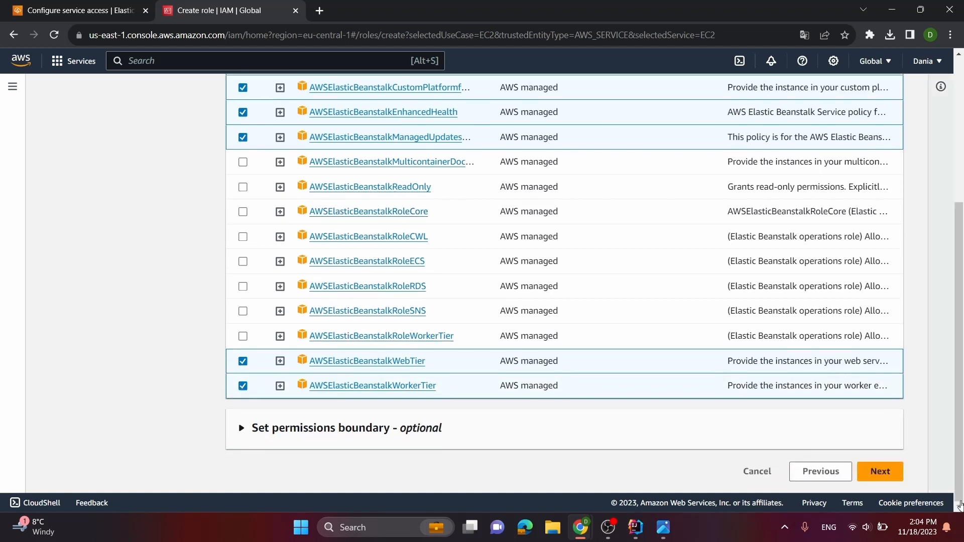
pyautogui.scroll(4, 823, 311)
pyautogui.scroll(-4, 848, 387)
pyautogui.scroll(3, 867, 396)
pyautogui.scroll(-3, 876, 431)
pyautogui.click(882, 474)
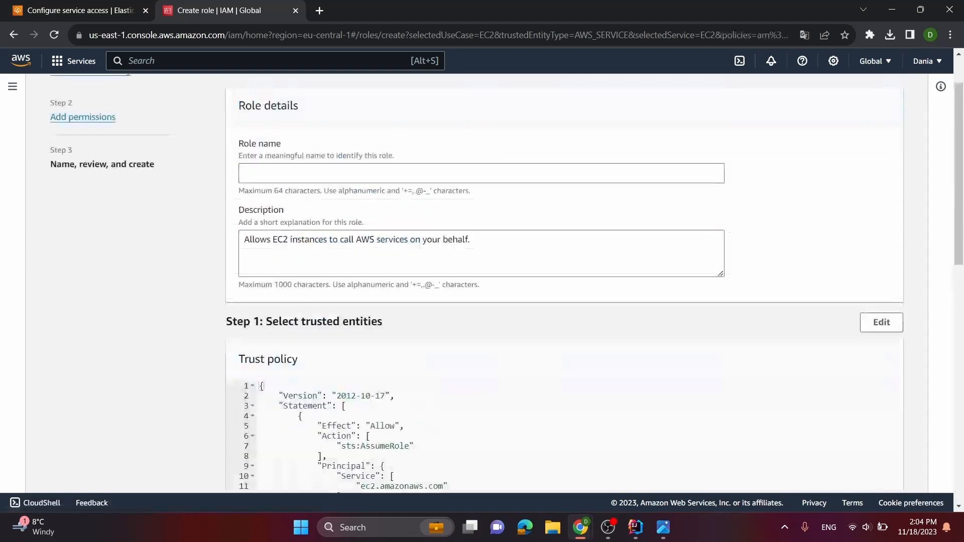
# Name the role aws-elasticbeanstalk-ec2-role, review its trust policy and permissions, create it and dismiss the notification
pyautogui.click(347, 173)
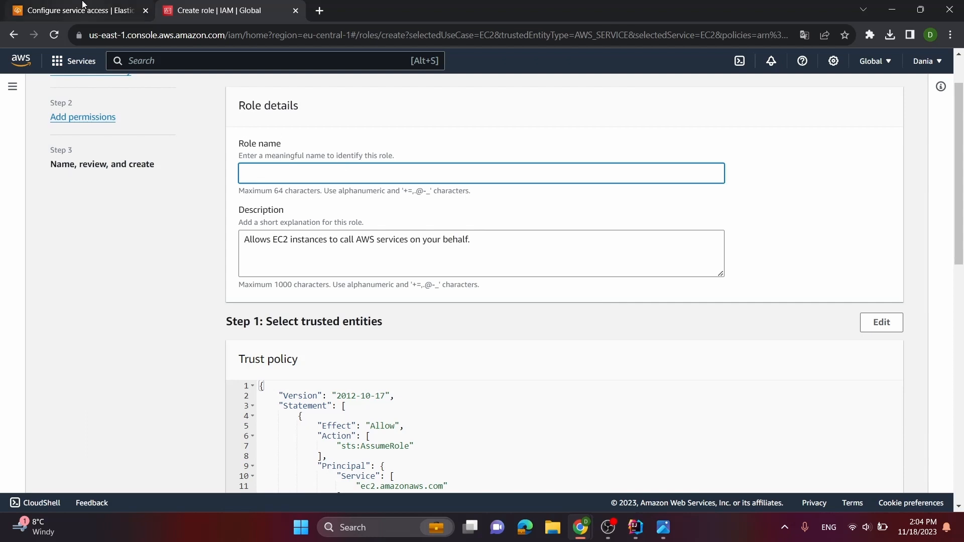
pyautogui.write('aws-elasticbeanstalk-ec2-role')
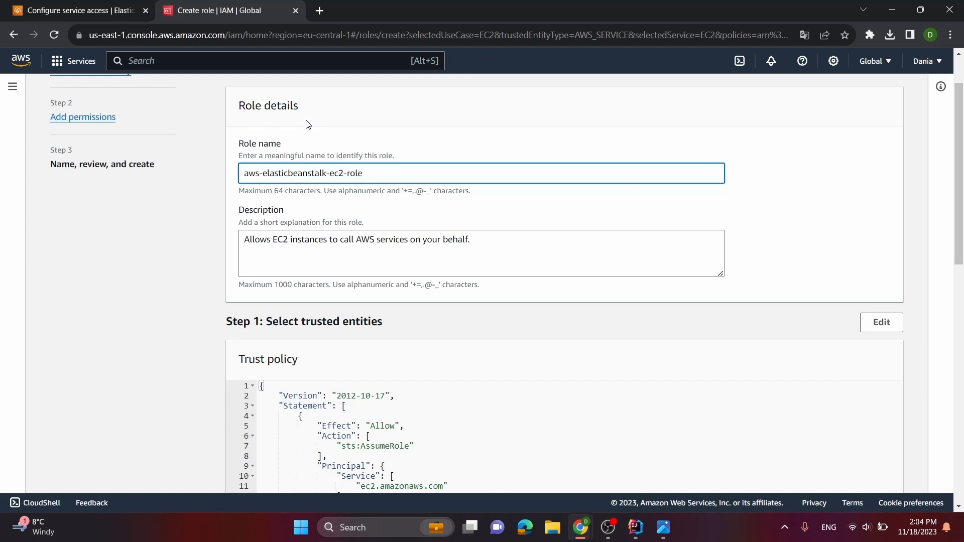
pyautogui.scroll(-1, 397, 173)
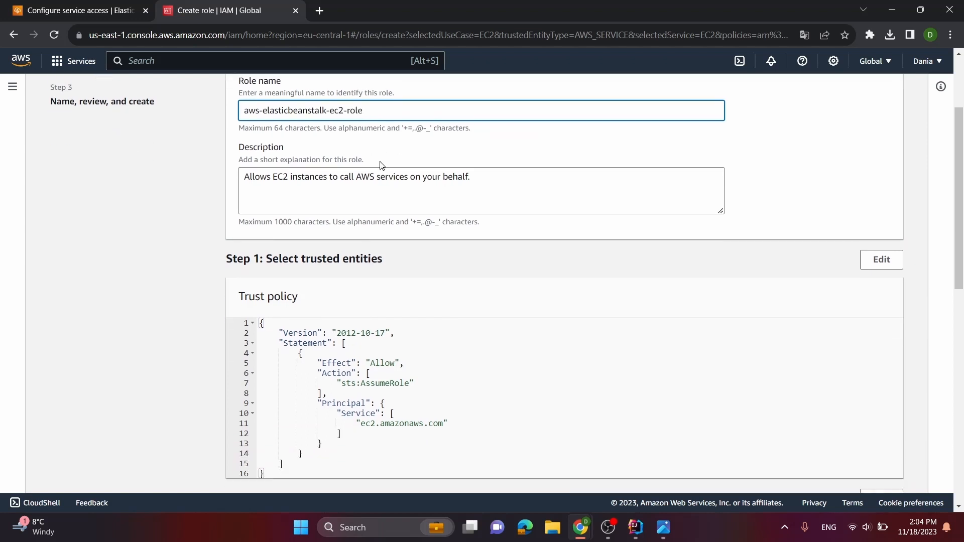
pyautogui.scroll(-4, 502, 181)
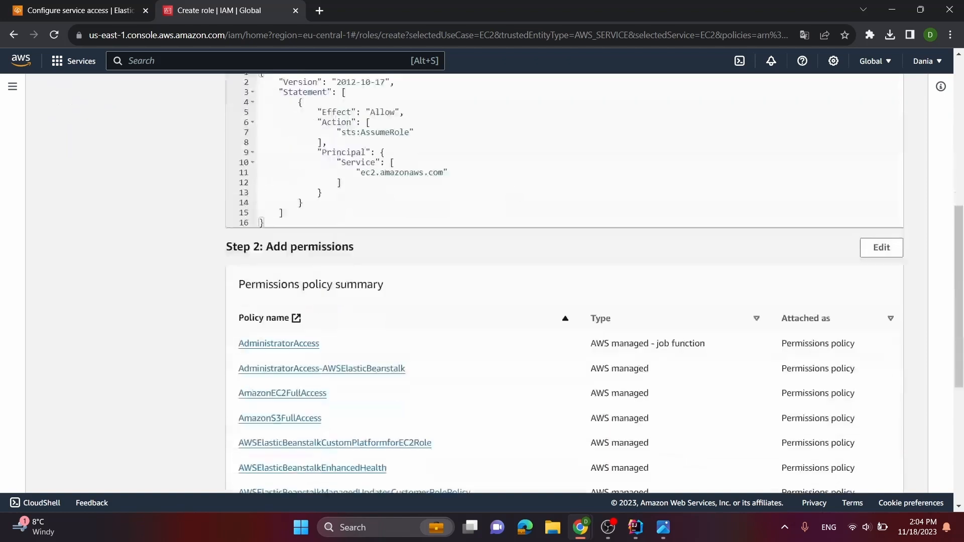
pyautogui.scroll(-2, 482, 159)
pyautogui.scroll(4, 483, 173)
pyautogui.scroll(-7, 680, 316)
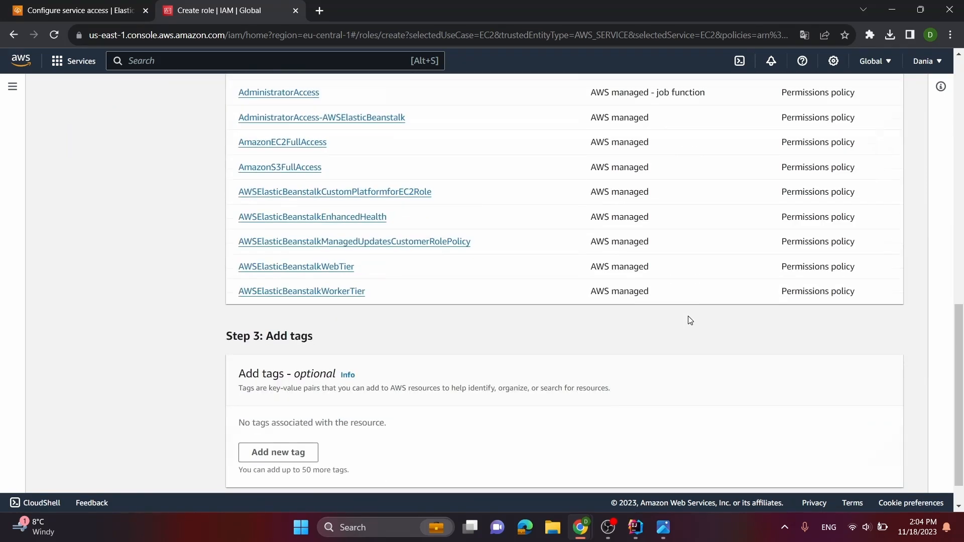
pyautogui.click(857, 473)
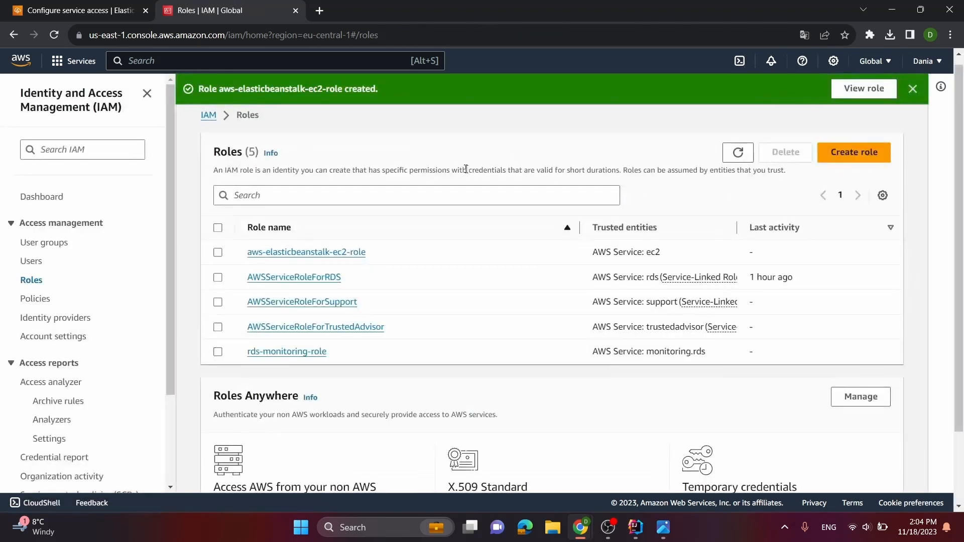
pyautogui.click(913, 89)
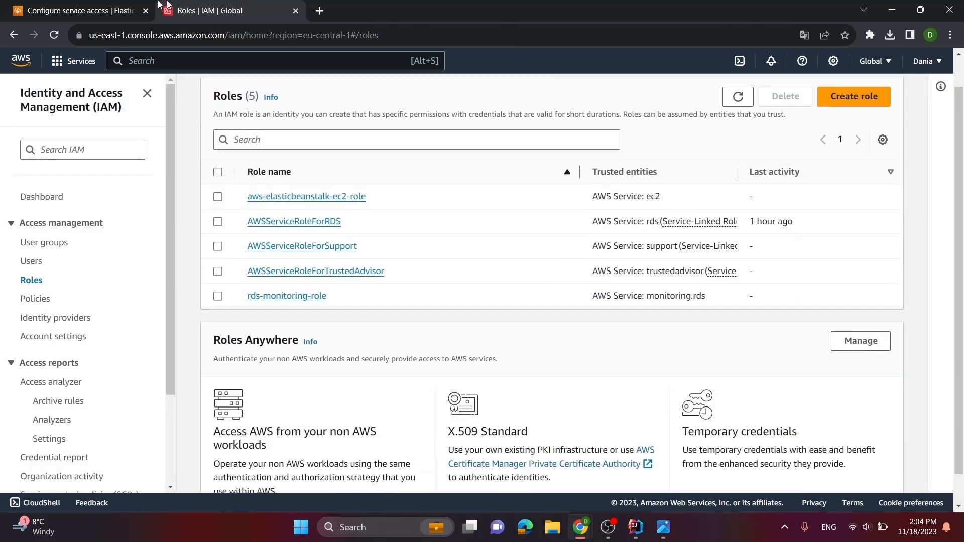
# Return to the Elastic Beanstalk environment setup and reload the page
pyautogui.click(97, 8)
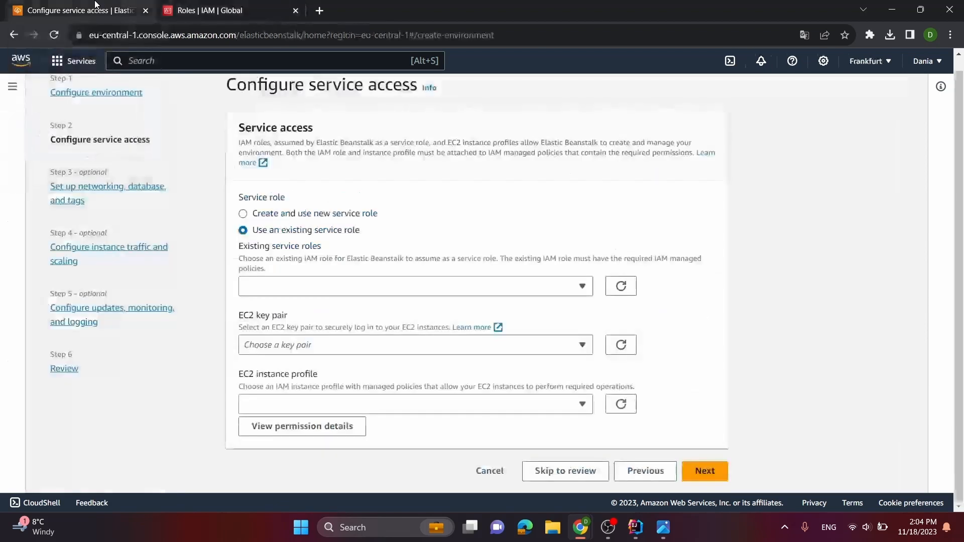
pyautogui.scroll(1, 146, 74)
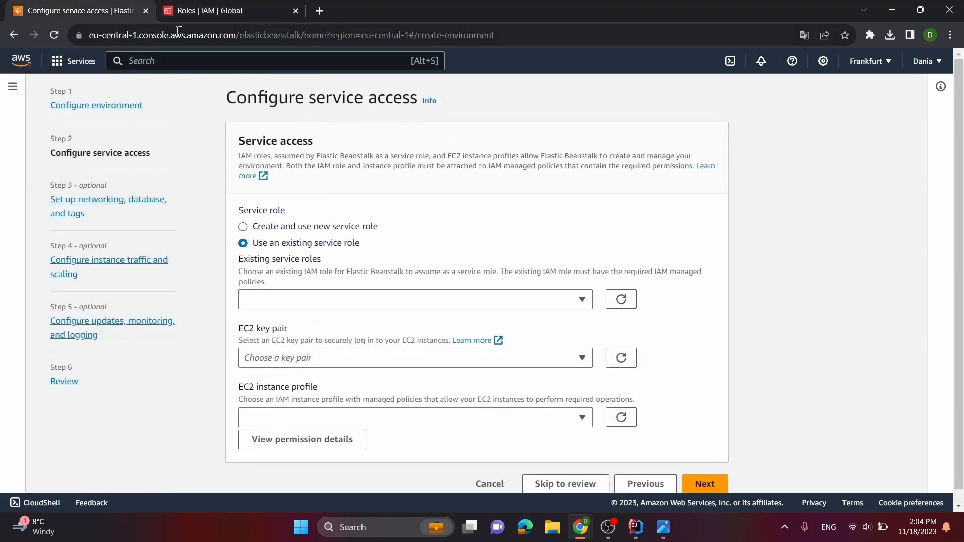
pyautogui.click(59, 35)
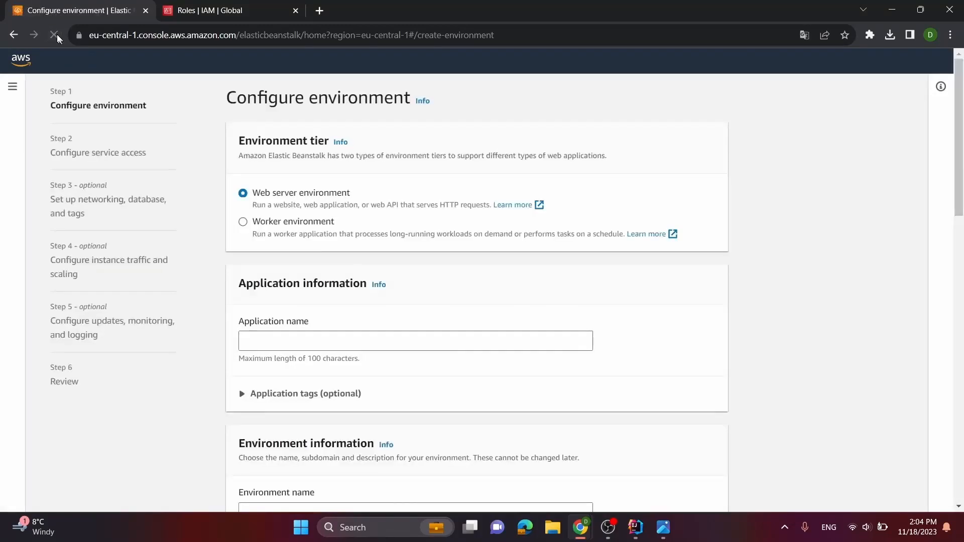
# Enter d-fitness as both the application name and the environment's domain
pyautogui.click(244, 341)
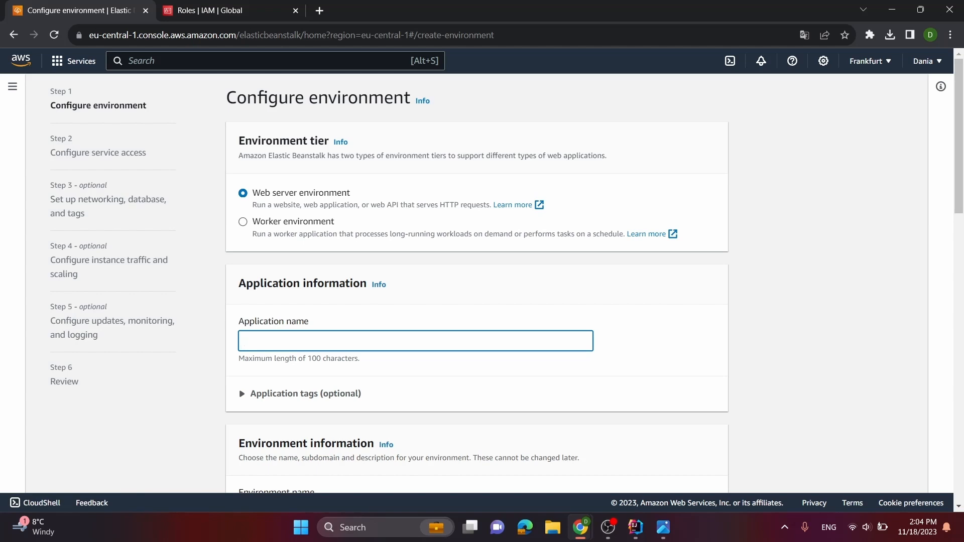
pyautogui.scroll(-8, 421, 305)
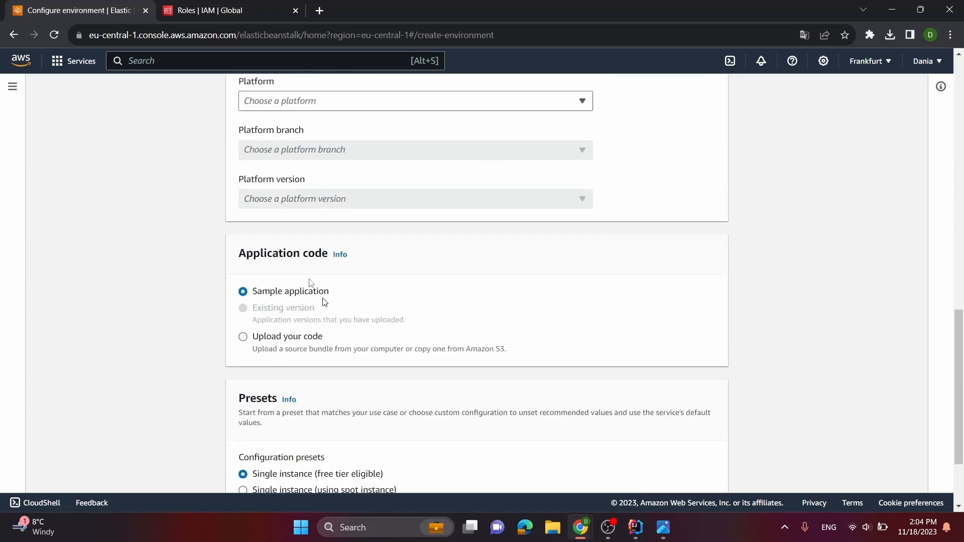
pyautogui.scroll(15, 301, 161)
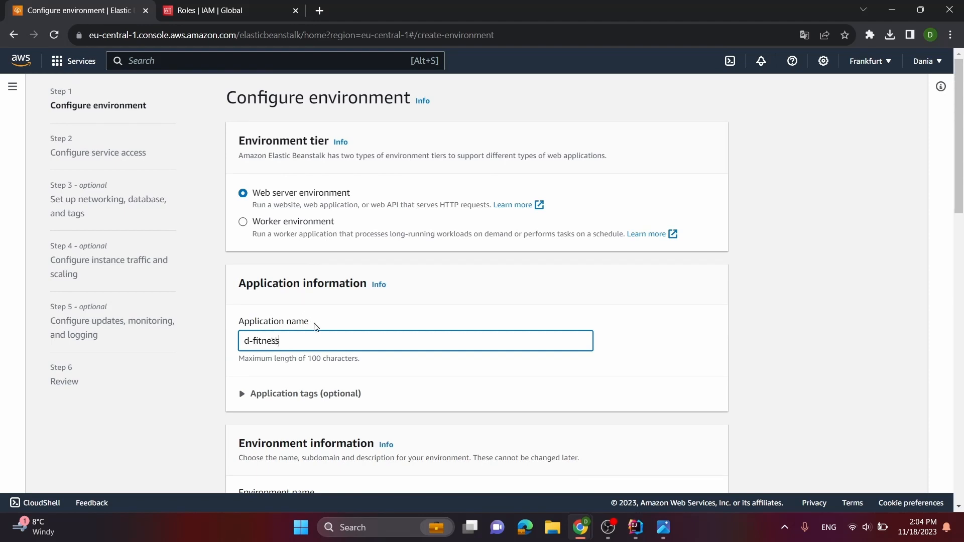
pyautogui.hotkey('ctrl', 'a')
pyautogui.hotkey('ctrl', 'c')
pyautogui.scroll(-5, 282, 333)
pyautogui.click(282, 333)
pyautogui.click(283, 270)
pyautogui.hotkey('ctrl', 'v')
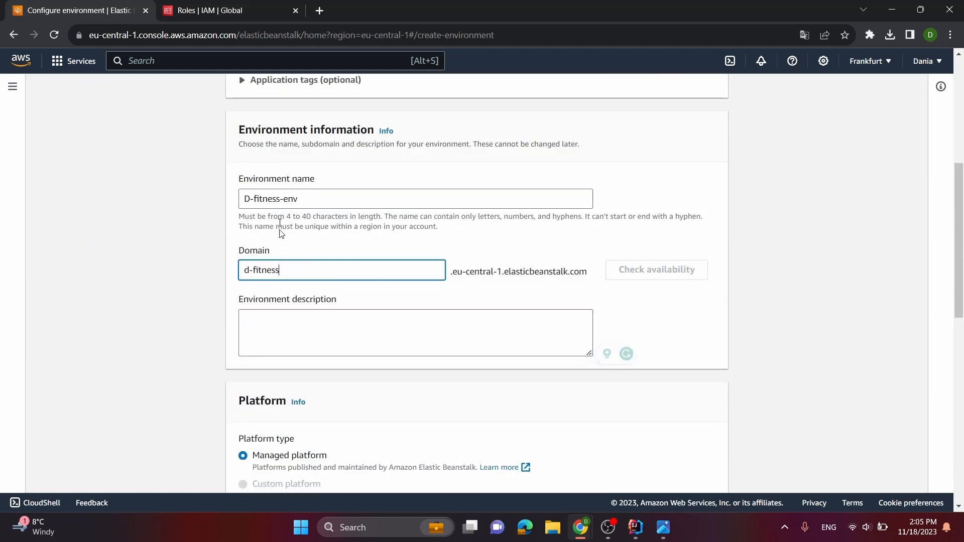
# Choose Docker as the environment's platform and continue to the service access configuration
pyautogui.scroll(-4, 295, 390)
pyautogui.click(295, 353)
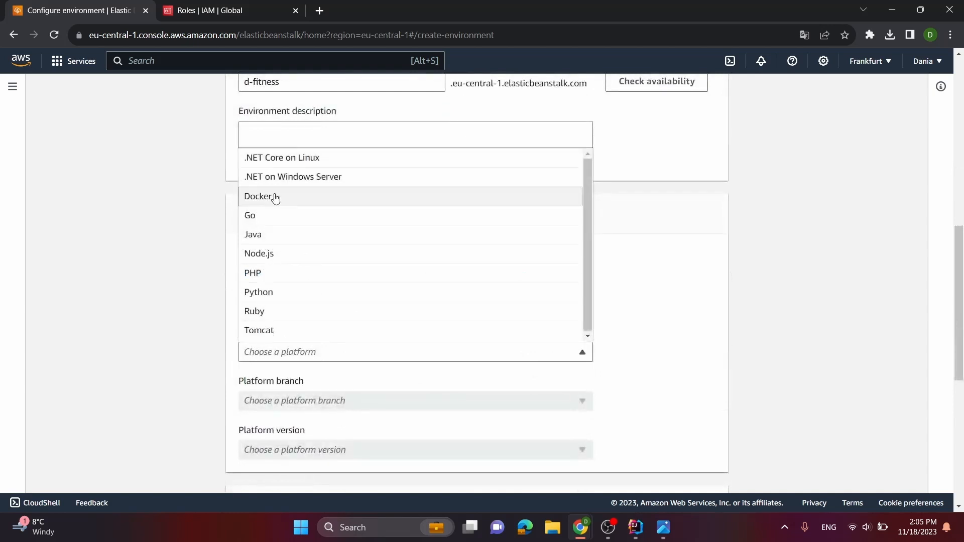
pyautogui.click(275, 197)
pyautogui.scroll(-5, 291, 311)
pyautogui.scroll(-2, 604, 372)
pyautogui.click(702, 470)
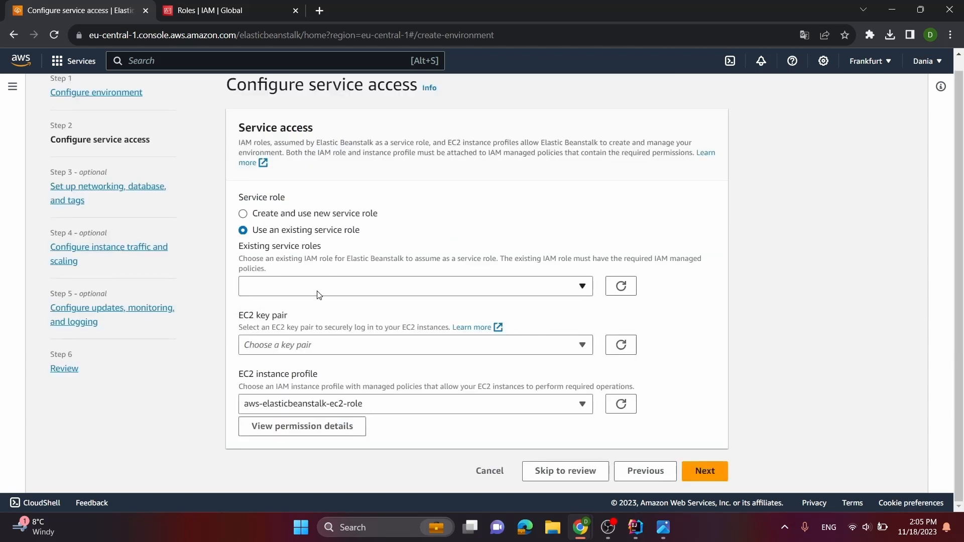
# Set the key pair to fitness-app-key-pair, use aws-elasticbeanstalk-ec2-role as instance profile and service role, and continue to networking
pyautogui.click(321, 345)
pyautogui.click(321, 385)
pyautogui.click(408, 404)
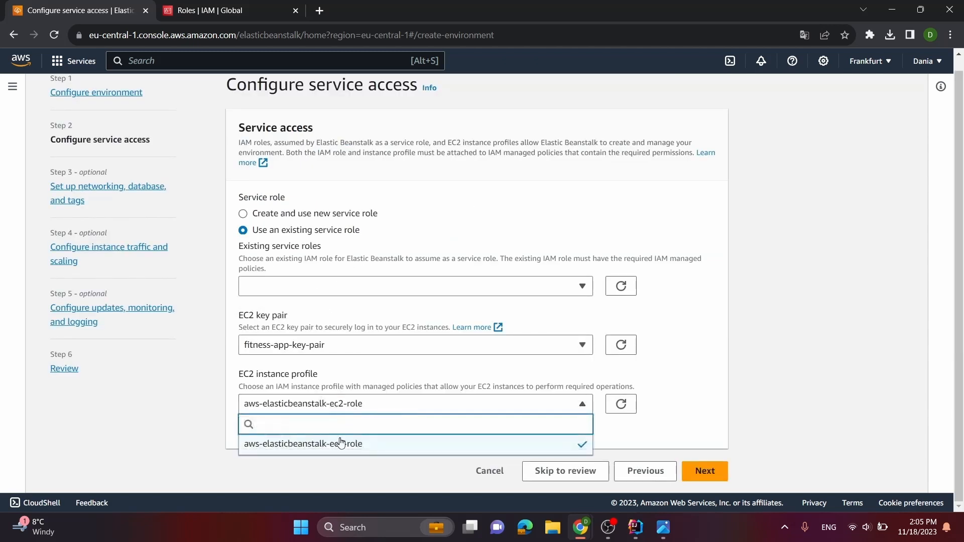
pyautogui.click(341, 448)
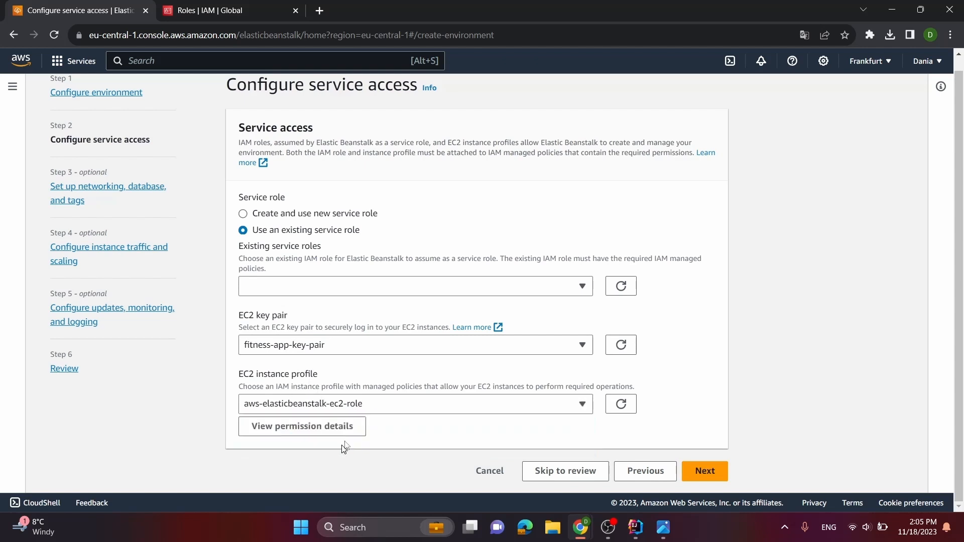
pyautogui.click(326, 287)
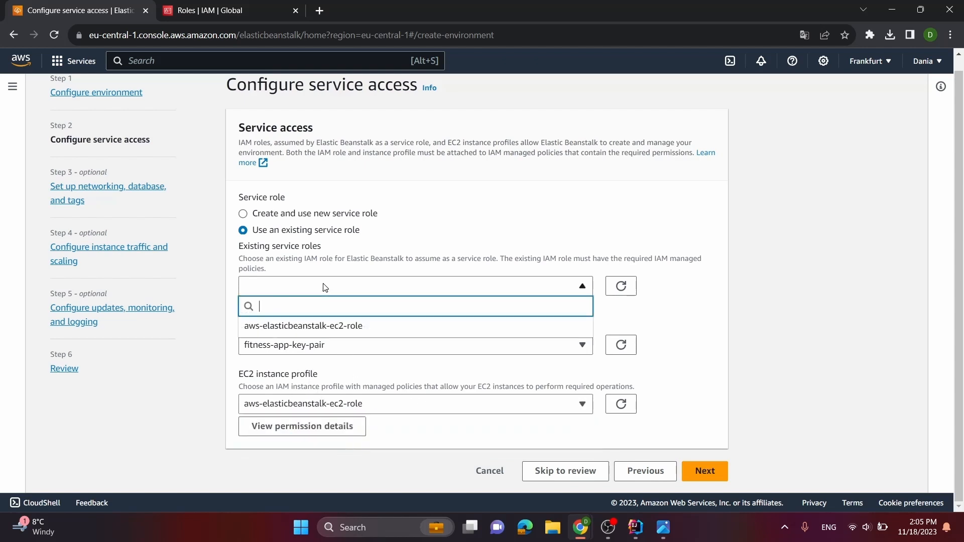
pyautogui.click(340, 326)
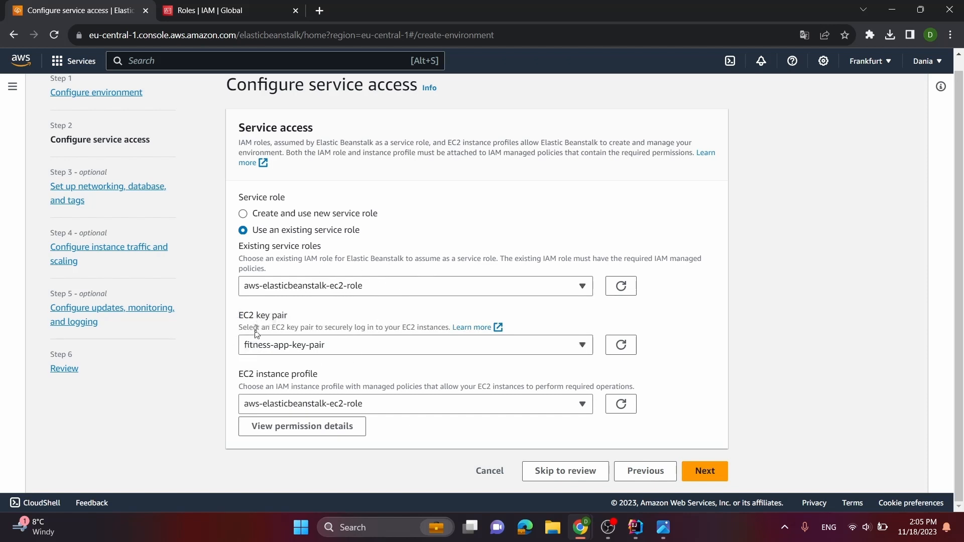
pyautogui.click(706, 471)
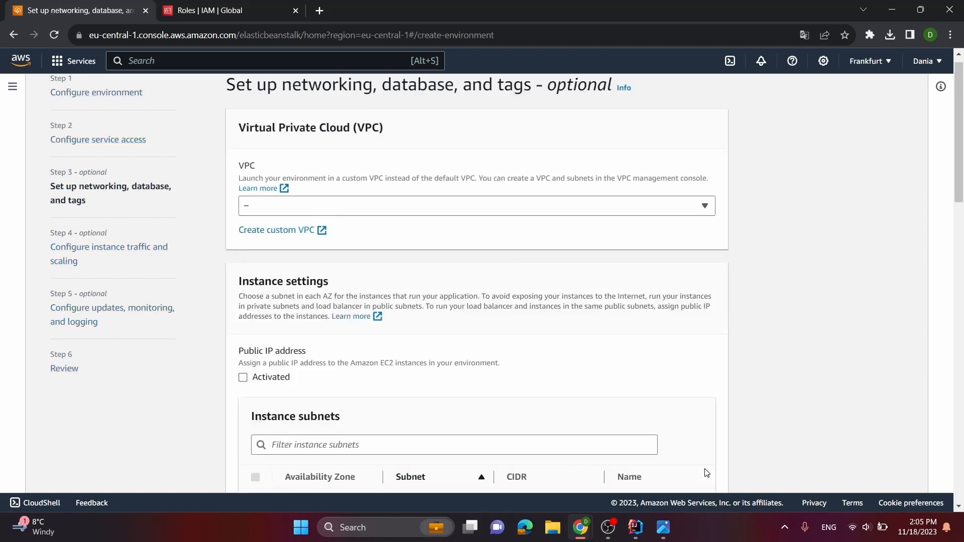
# Select the finess-app-vpc-vpc VPC for the environment and activate public IP addresses for its instances
pyautogui.scroll(-3, 462, 359)
pyautogui.scroll(3, 459, 362)
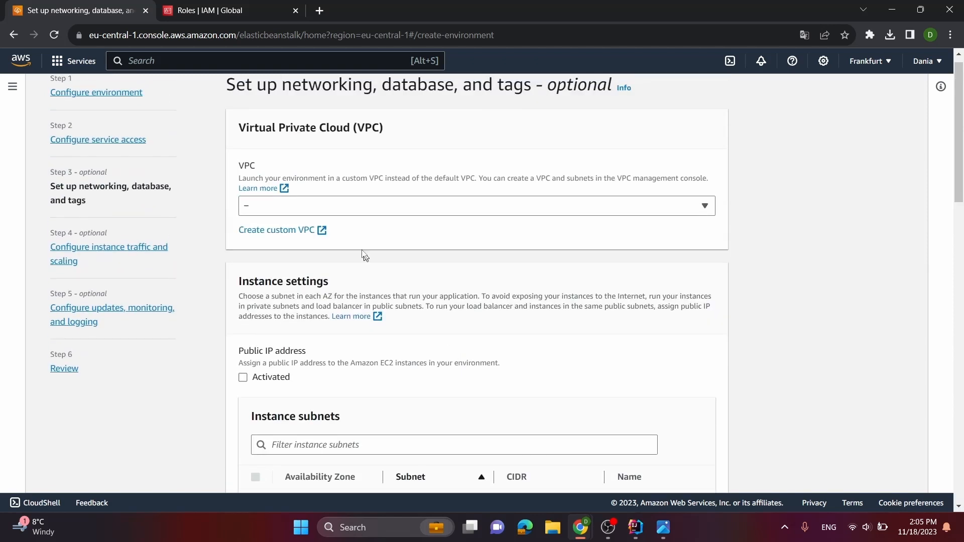
pyautogui.click(322, 206)
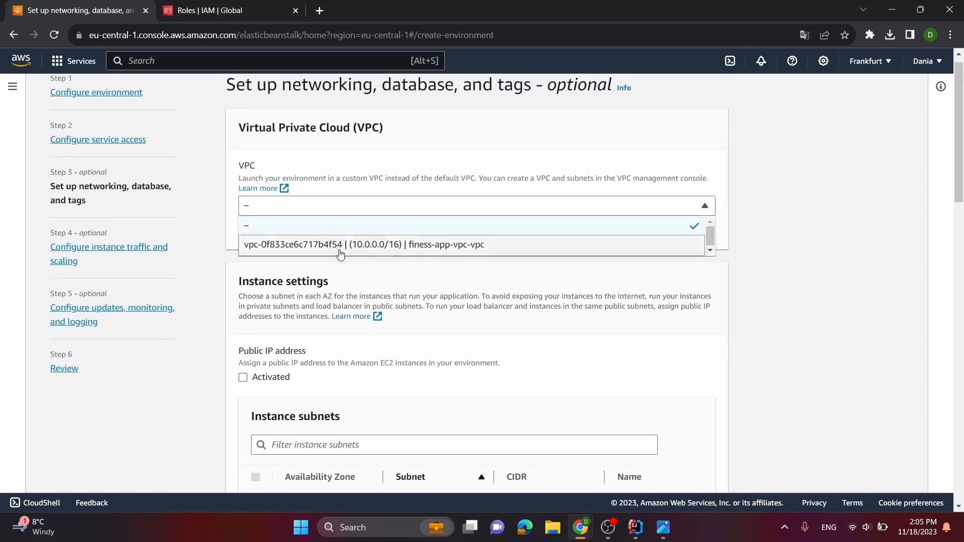
pyautogui.click(483, 251)
pyautogui.scroll(-1, 452, 213)
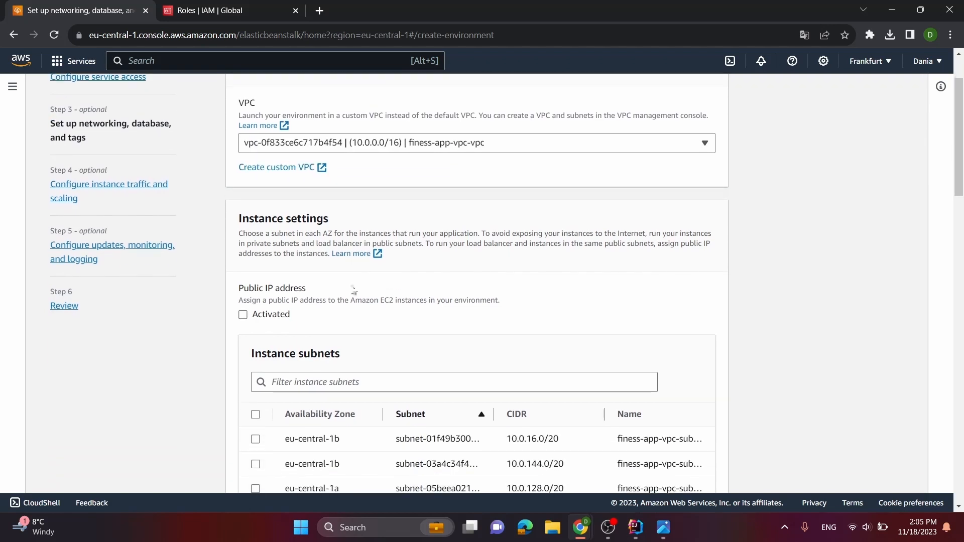
pyautogui.click(243, 315)
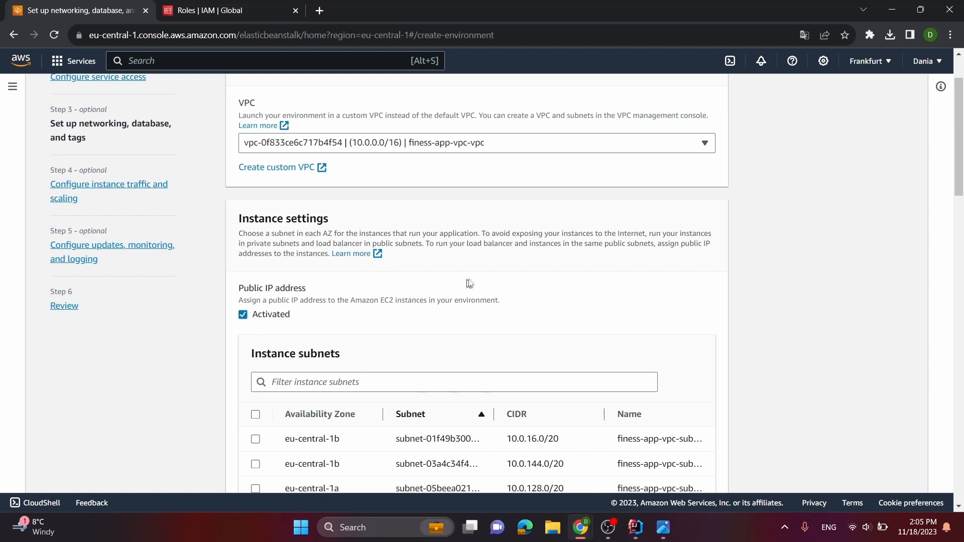
# Check the subnet names and select the public instance subnets 10.0.16.0/20 in eu-central-1b and 10.0.0.0/20 in eu-central-1a
pyautogui.scroll(-2, 508, 275)
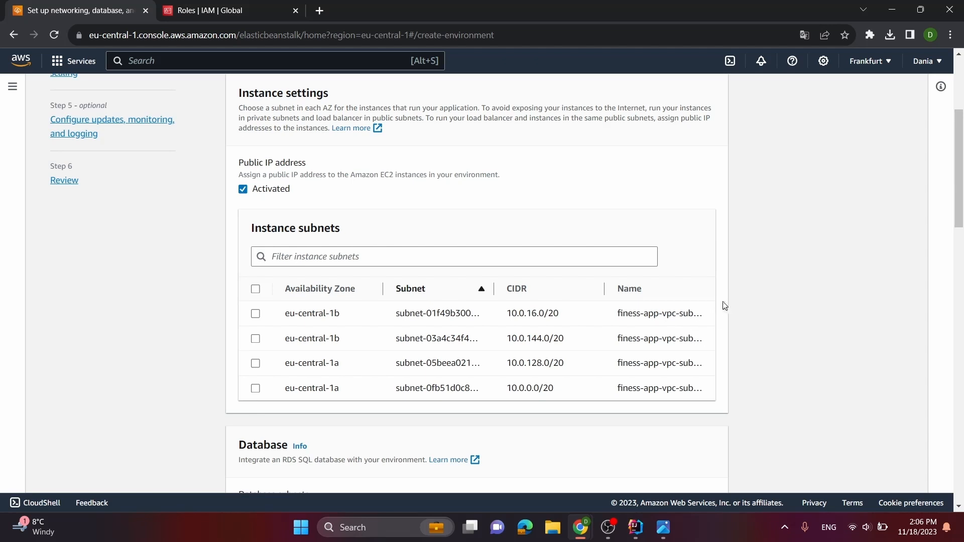
pyautogui.tripleClick(661, 313)
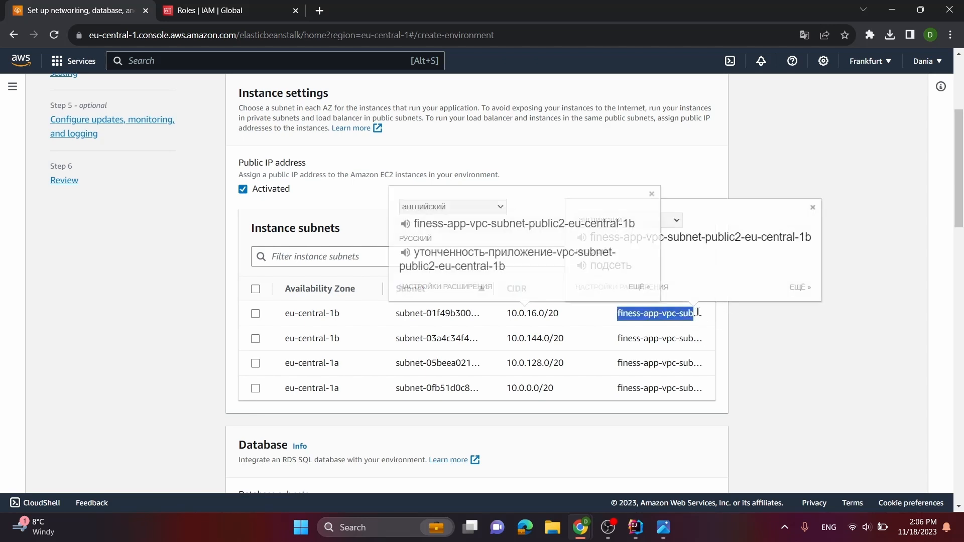
pyautogui.click(799, 371)
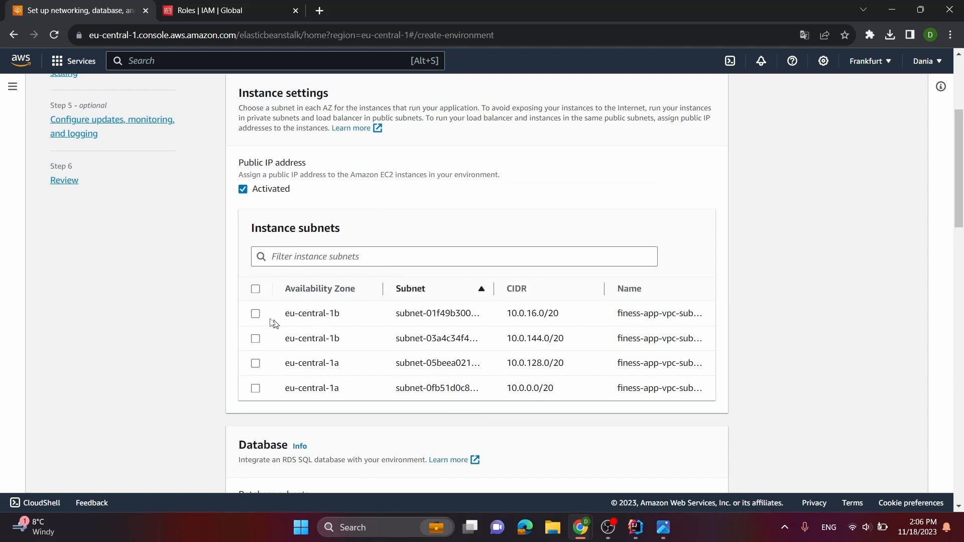
pyautogui.click(255, 313)
pyautogui.doubleClick(651, 388)
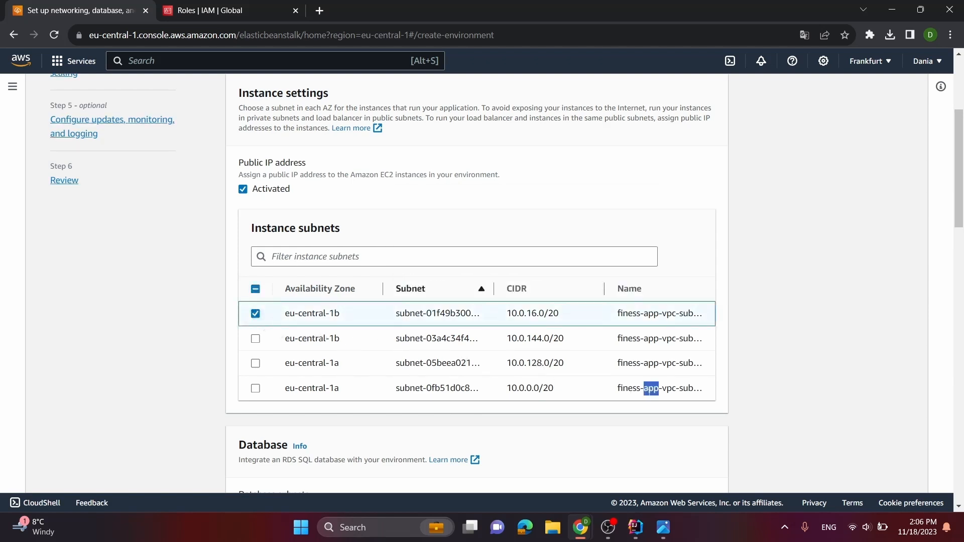
pyautogui.tripleClick(631, 388)
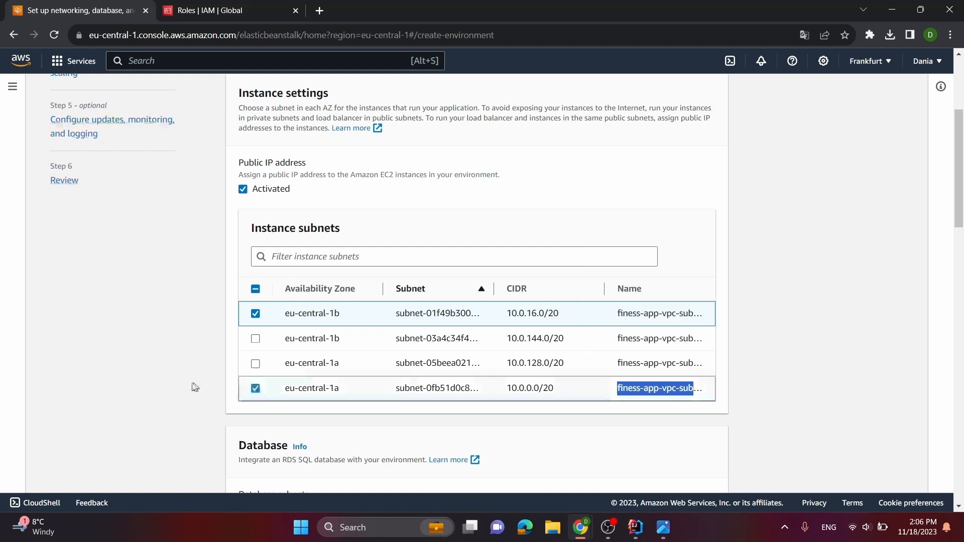
pyautogui.click(255, 389)
pyautogui.scroll(-2, 185, 387)
pyautogui.click(841, 131)
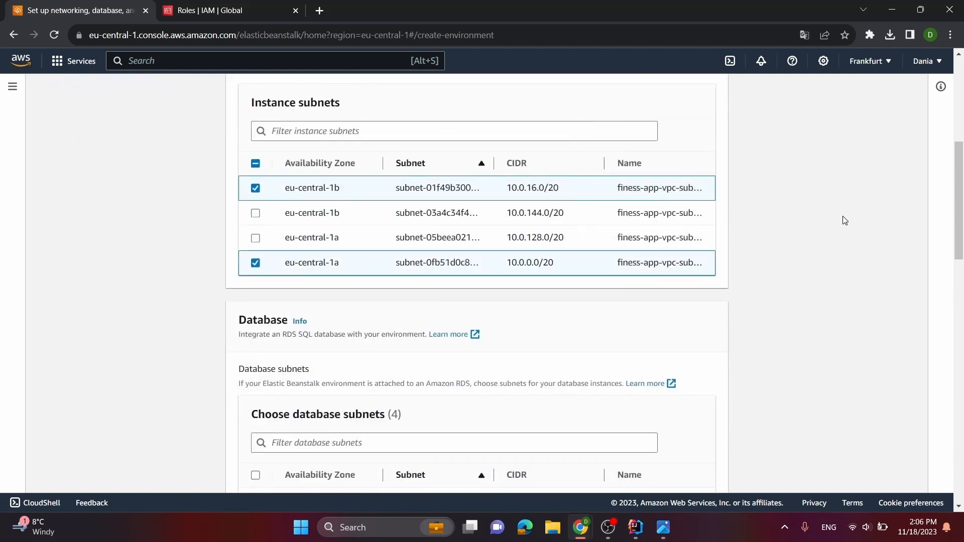
# Select the database subnets 10.0.144.0/20 in eu-central-1b and 10.0.128.0/20 in eu-central-1a
pyautogui.scroll(-3, 399, 319)
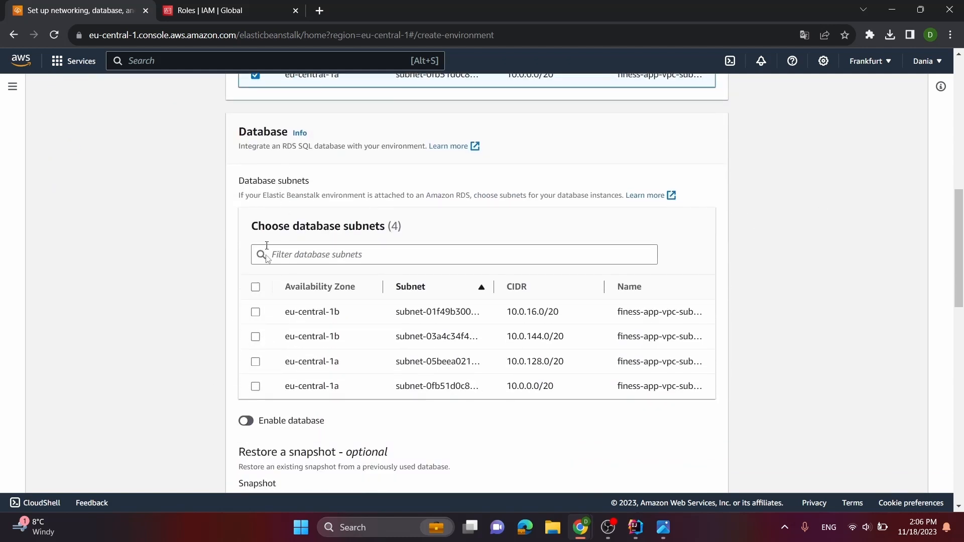
pyautogui.scroll(3, 262, 314)
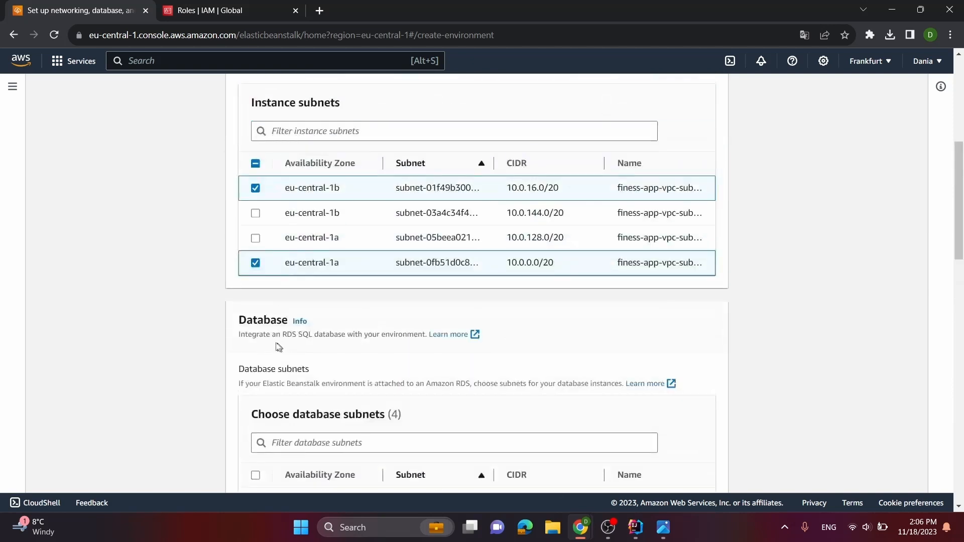
pyautogui.scroll(-2, 260, 375)
pyautogui.click(255, 399)
pyautogui.click(255, 425)
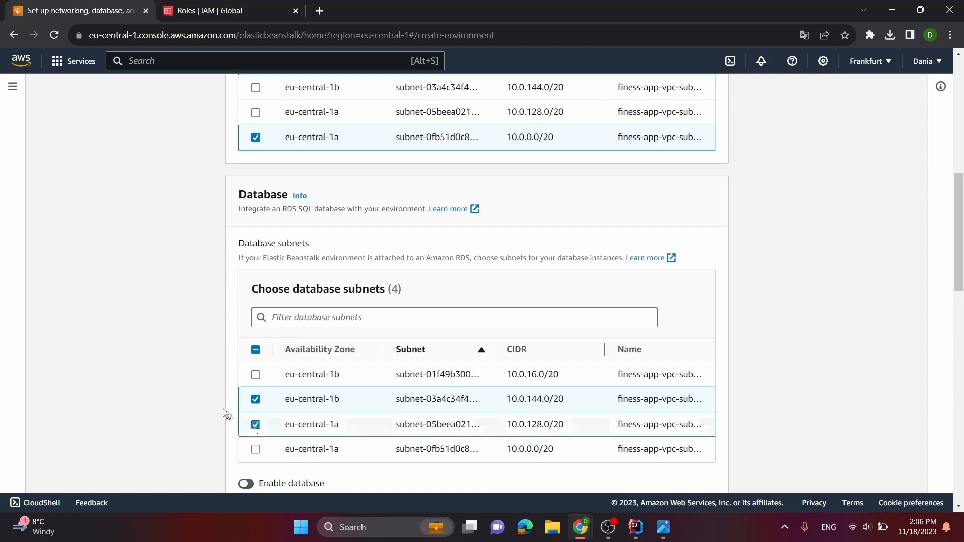
# Leave the environment's integrated database disabled, add no tags, and continue to instance traffic and scaling
pyautogui.scroll(1, 114, 316)
pyautogui.scroll(-4, 114, 318)
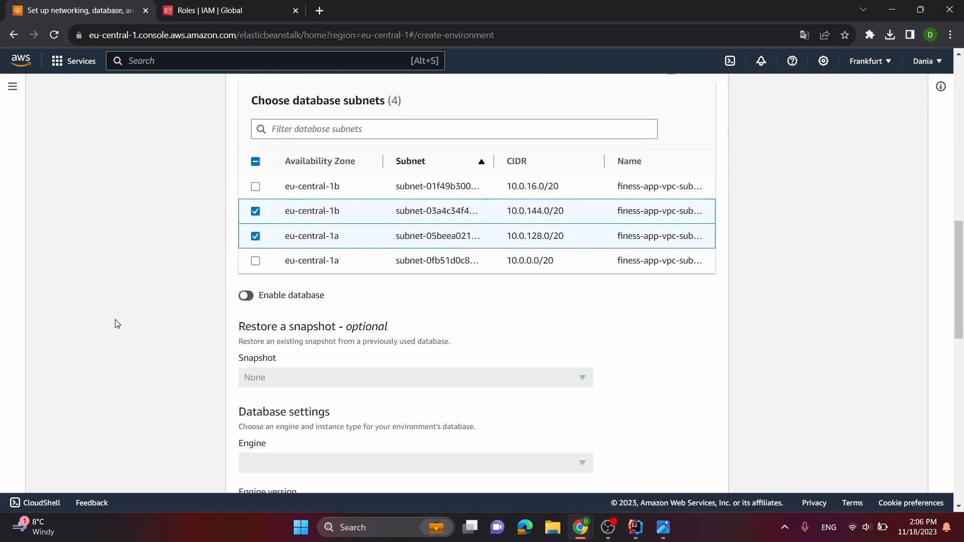
pyautogui.scroll(-1, 120, 323)
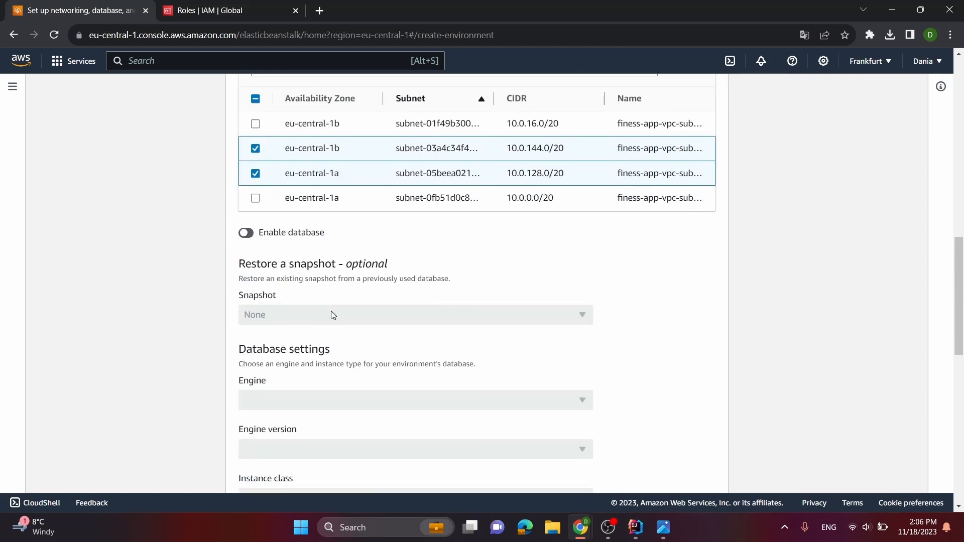
pyautogui.scroll(-3, 332, 314)
pyautogui.scroll(2, 327, 223)
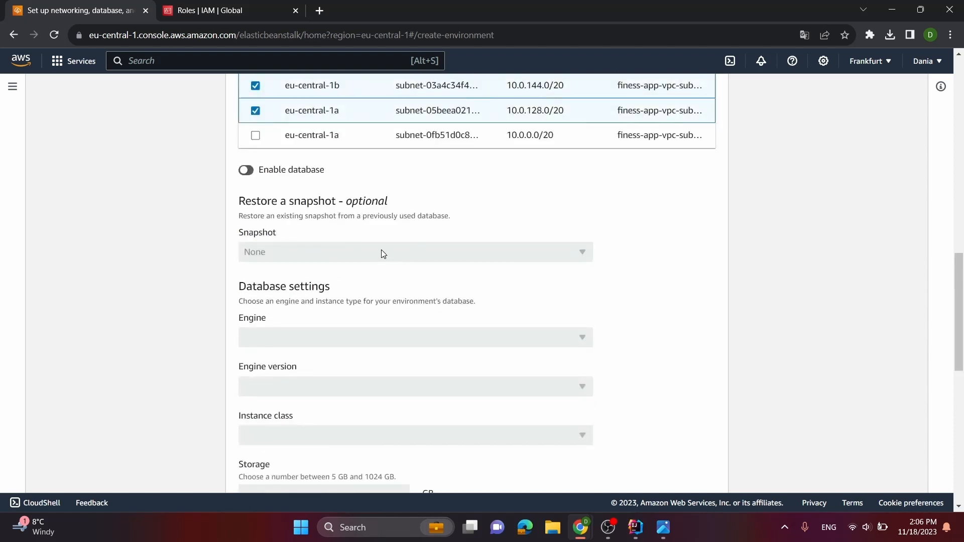
pyautogui.scroll(-4, 378, 246)
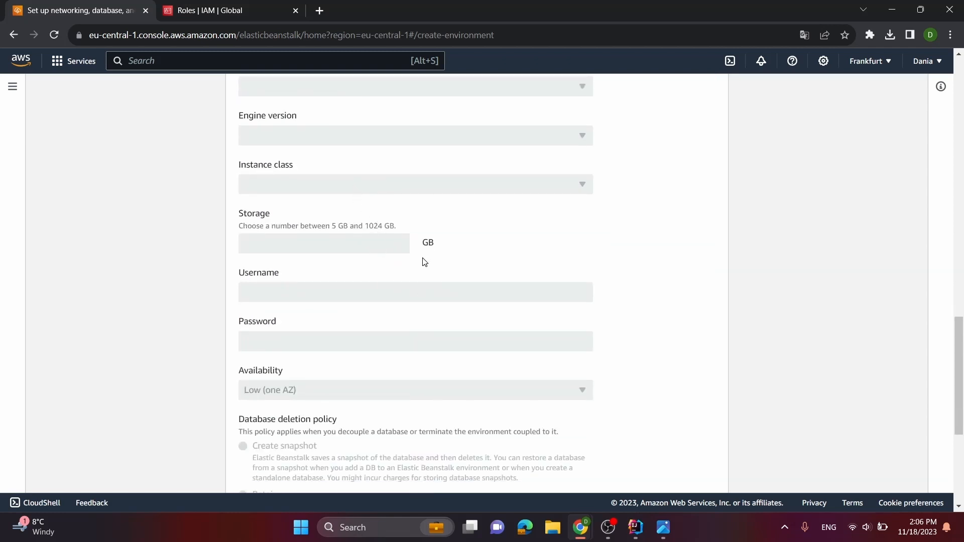
pyautogui.scroll(-1, 397, 226)
pyautogui.scroll(-5, 396, 225)
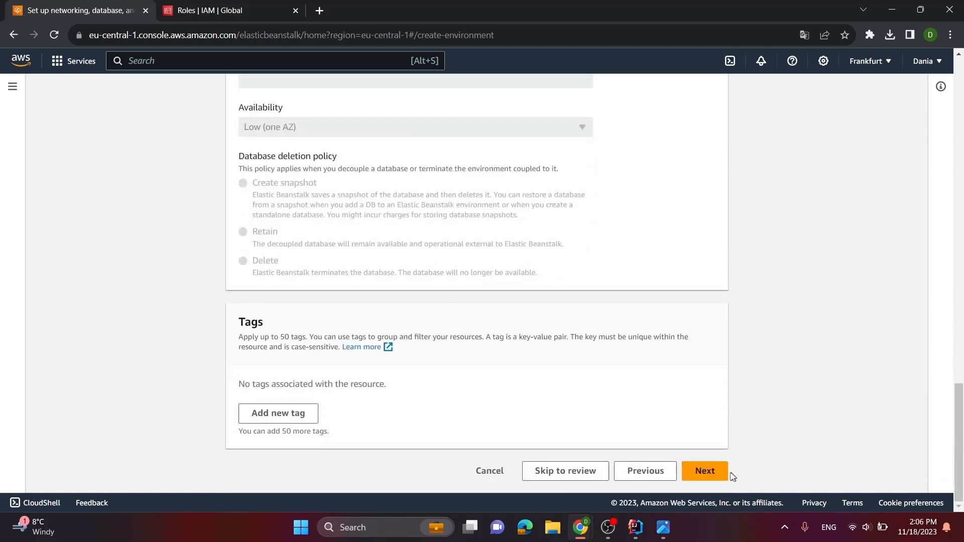
pyautogui.click(704, 471)
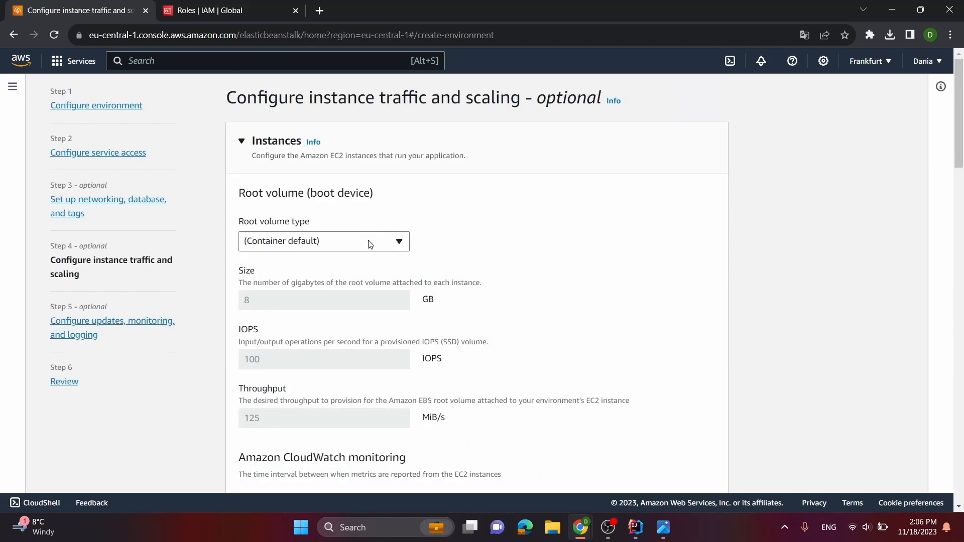
# Select the default EC2 security group for the environment's instances
pyautogui.scroll(-6, 364, 235)
pyautogui.scroll(-4, 331, 210)
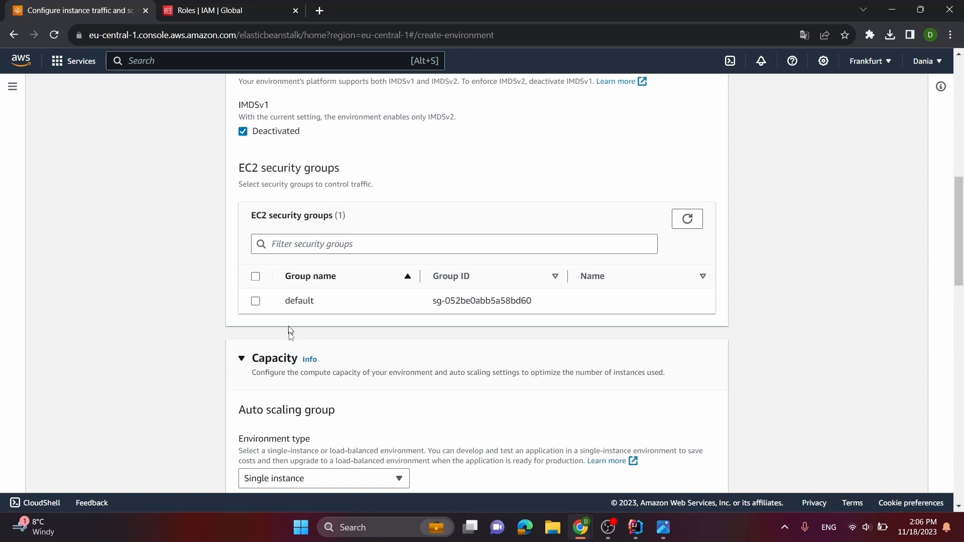
pyautogui.click(256, 302)
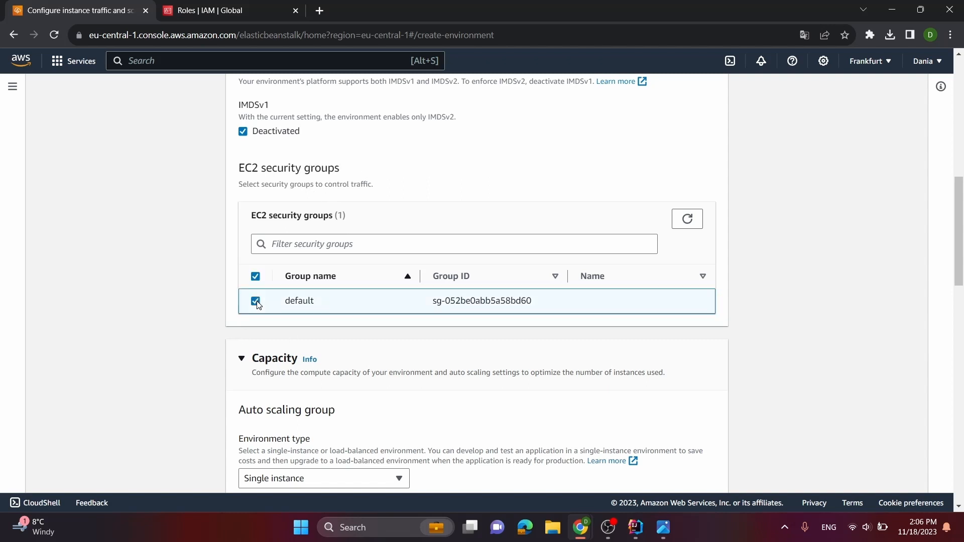
# Check the environment types offered for the auto scaling group, keeping Single instance and On-Demand instance
pyautogui.scroll(-2, 426, 341)
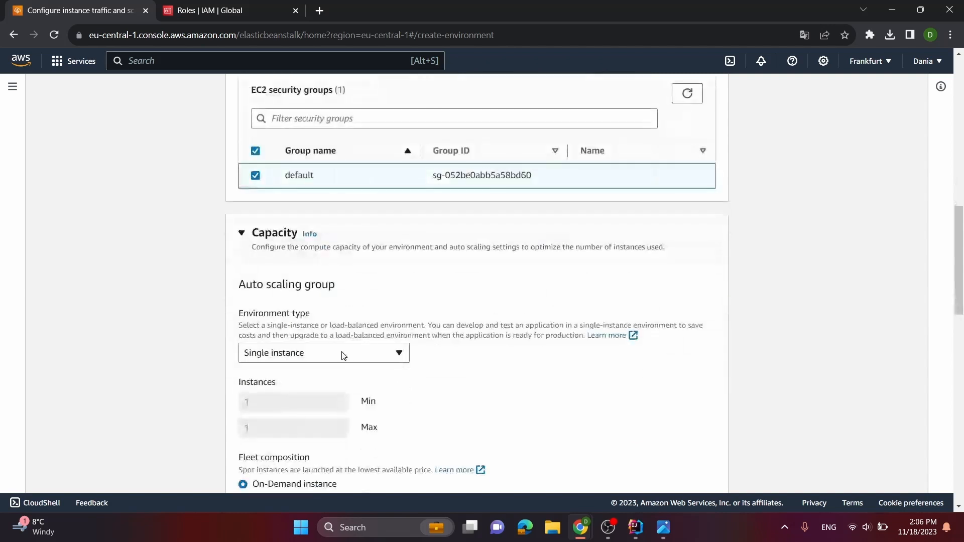
pyautogui.scroll(-3, 342, 355)
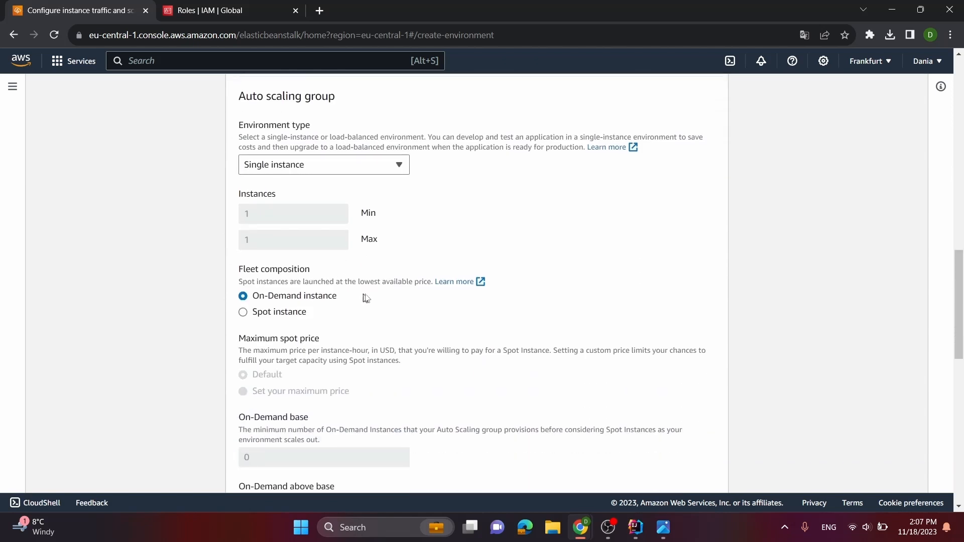
pyautogui.click(360, 168)
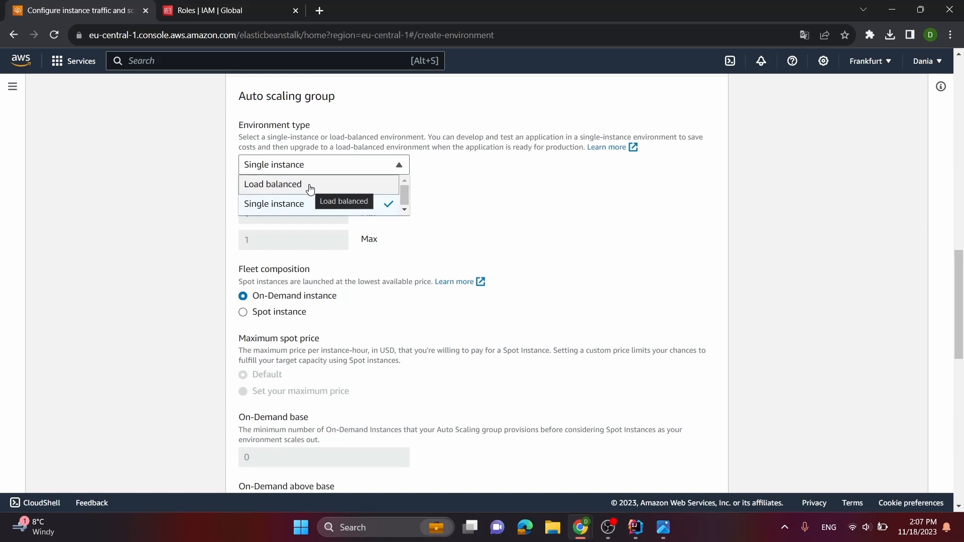
pyautogui.click(618, 221)
pyautogui.scroll(-1, 557, 231)
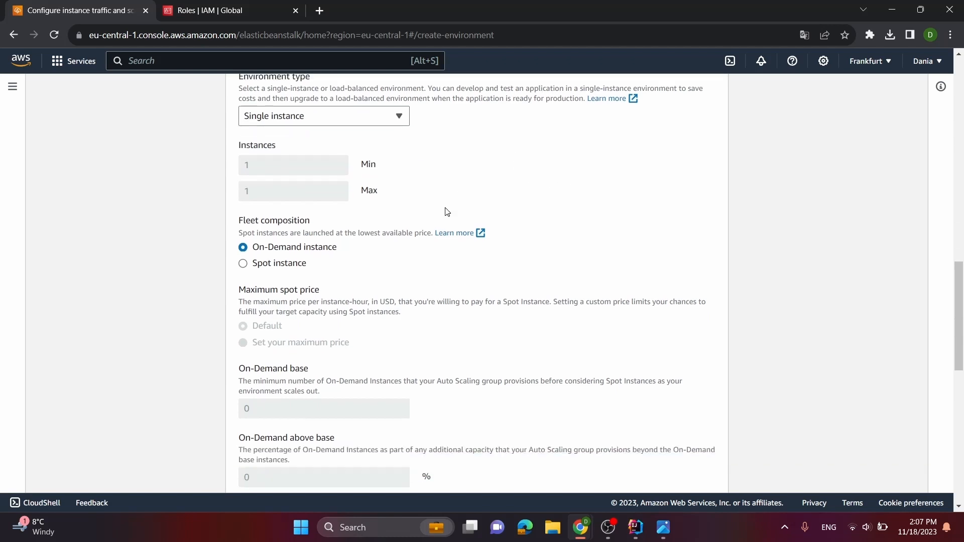
pyautogui.scroll(-5, 442, 189)
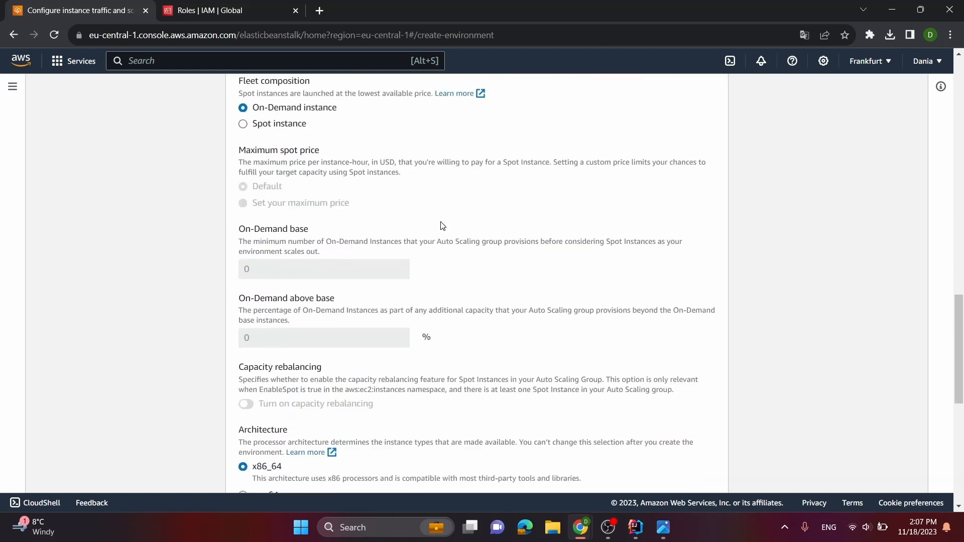
# Replace the t3.micro and t3.small instance types with t2.small, keeping the x86_64 architecture
pyautogui.scroll(-1, 444, 232)
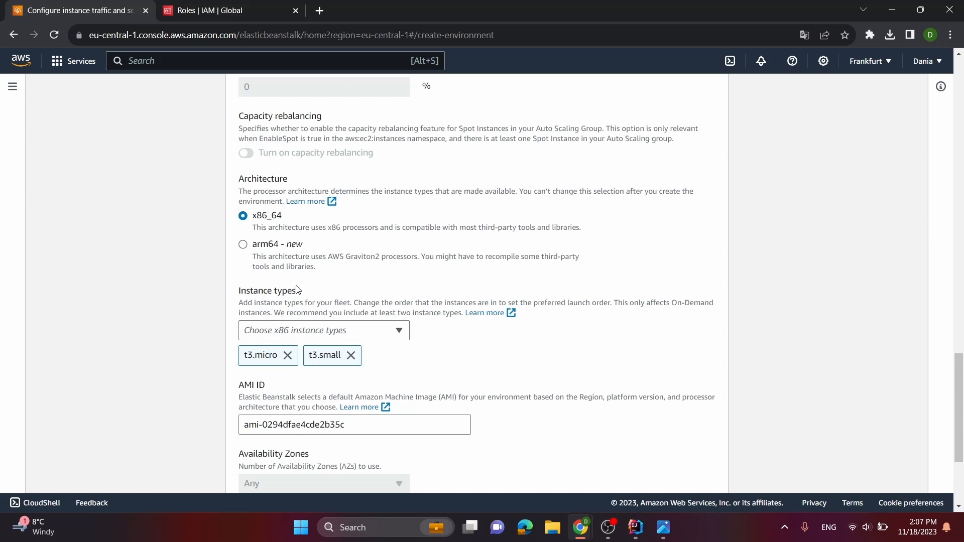
pyautogui.click(288, 355)
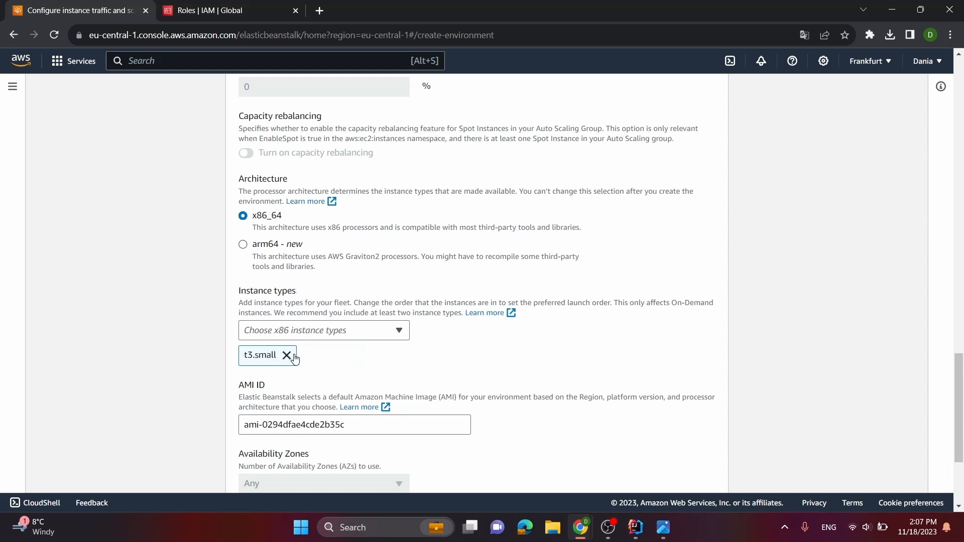
pyautogui.click(287, 354)
pyautogui.click(292, 336)
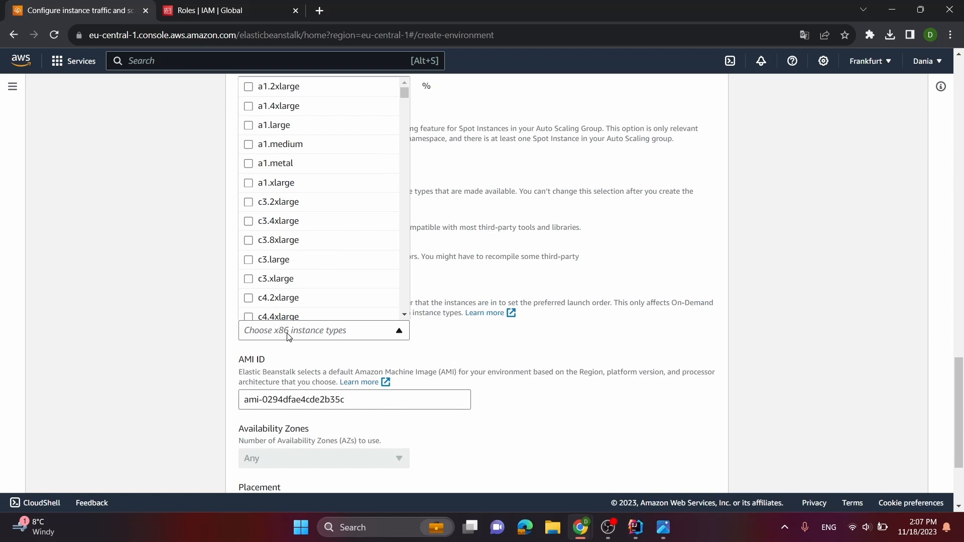
pyautogui.press('t')
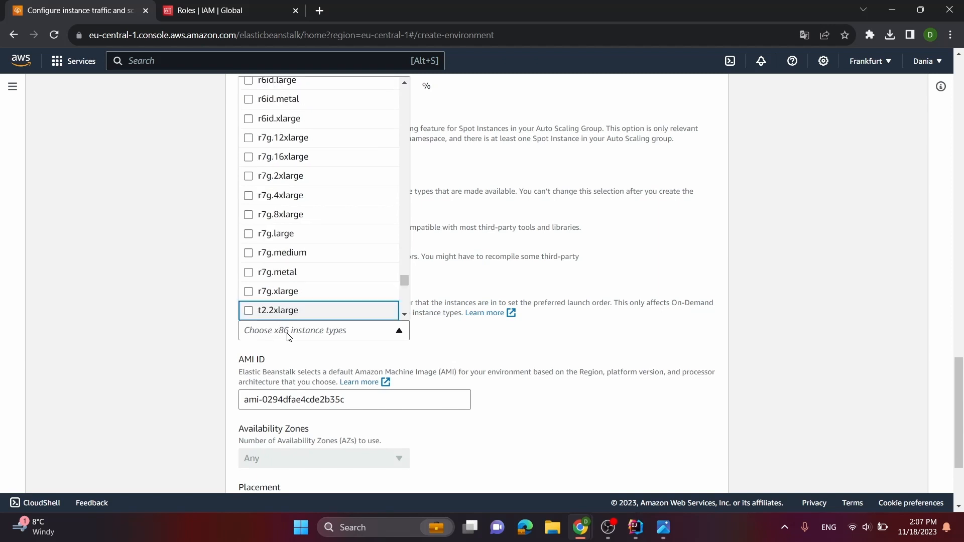
pyautogui.scroll(-1, 284, 269)
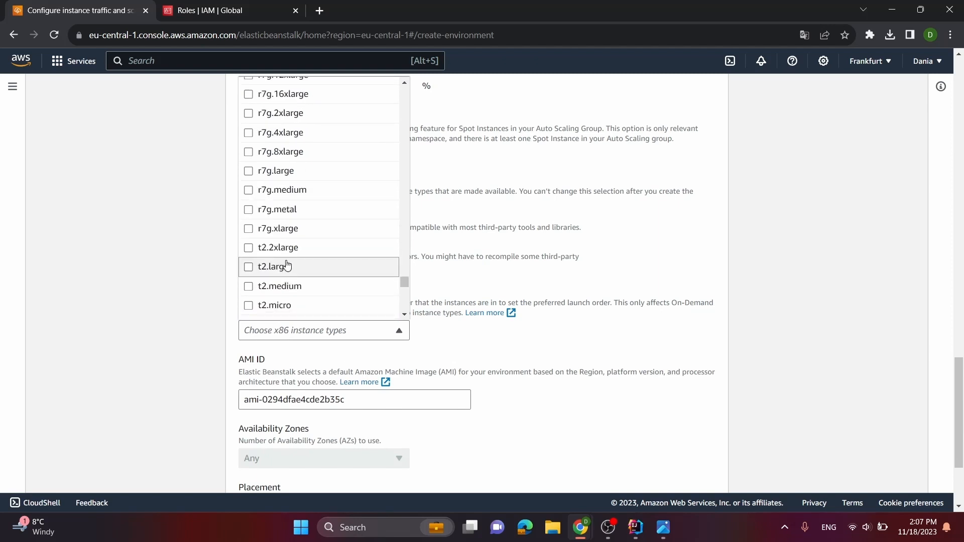
pyautogui.scroll(-2, 297, 294)
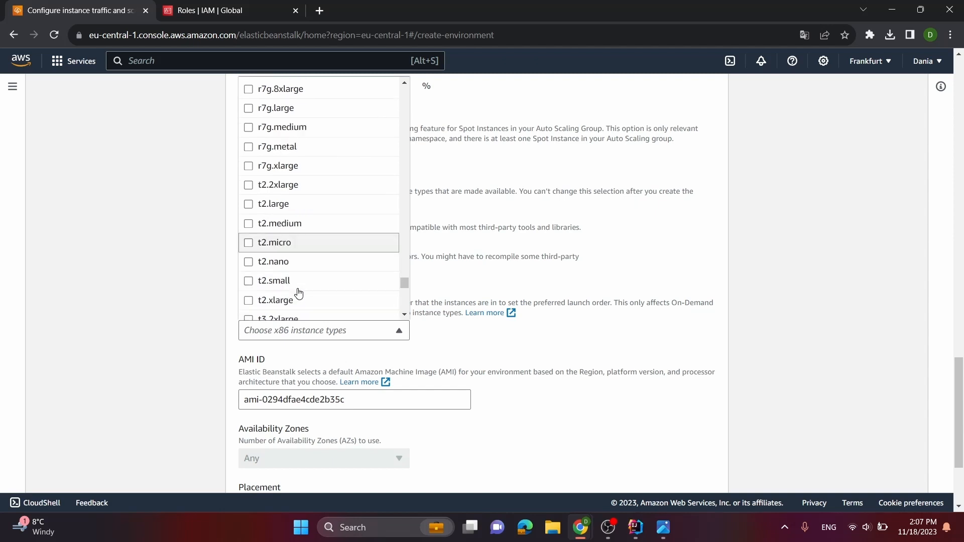
pyautogui.click(295, 285)
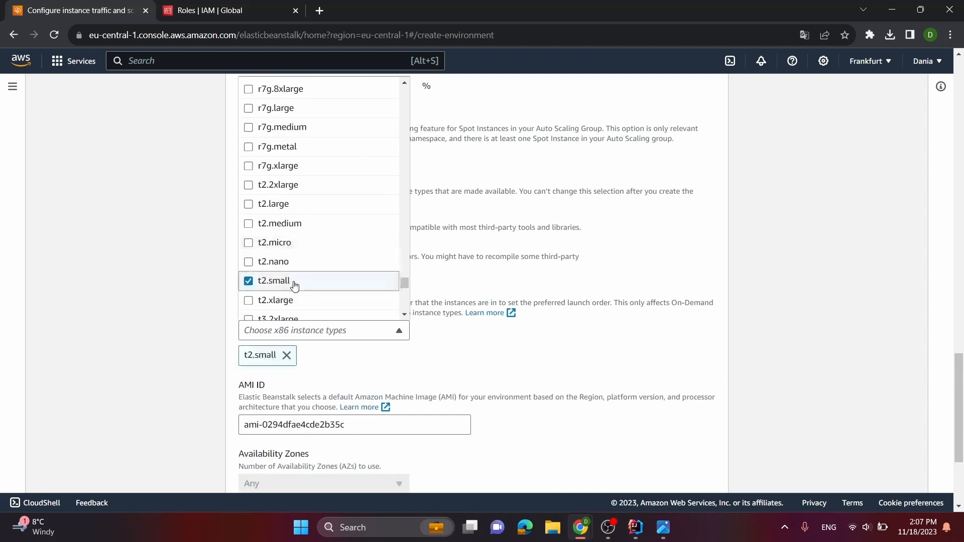
pyautogui.click(285, 331)
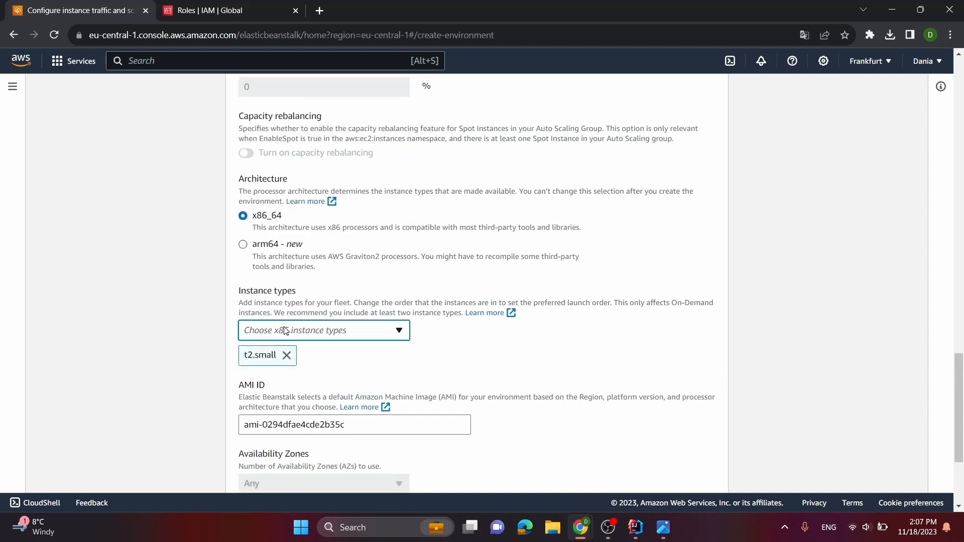
# Add t2.medium as a second instance type for the fleet
pyautogui.click(283, 339)
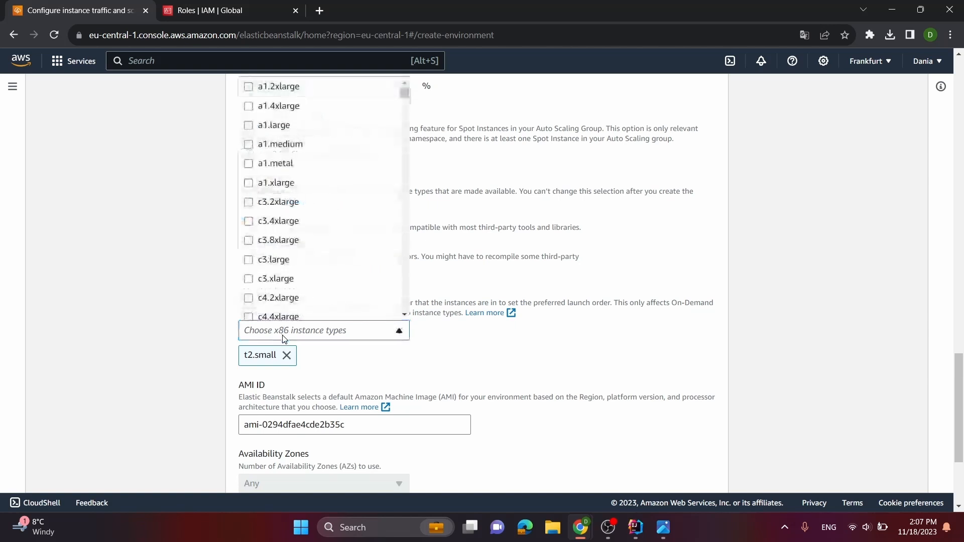
pyautogui.press('t')
pyautogui.scroll(-1, 275, 227)
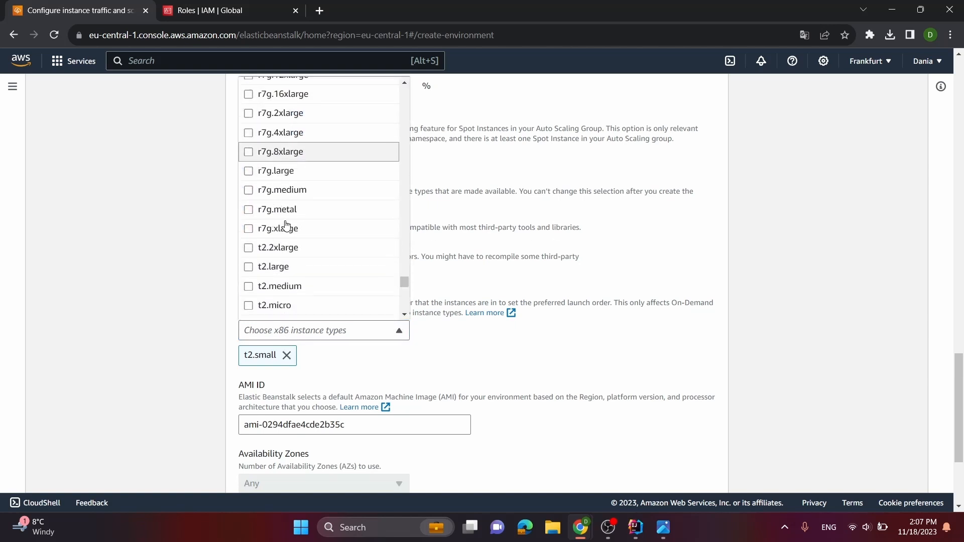
pyautogui.click(304, 286)
pyautogui.click(147, 319)
# Keep the default AMI and remaining capacity settings, and continue to updates, monitoring, and logging
pyautogui.scroll(-1, 143, 317)
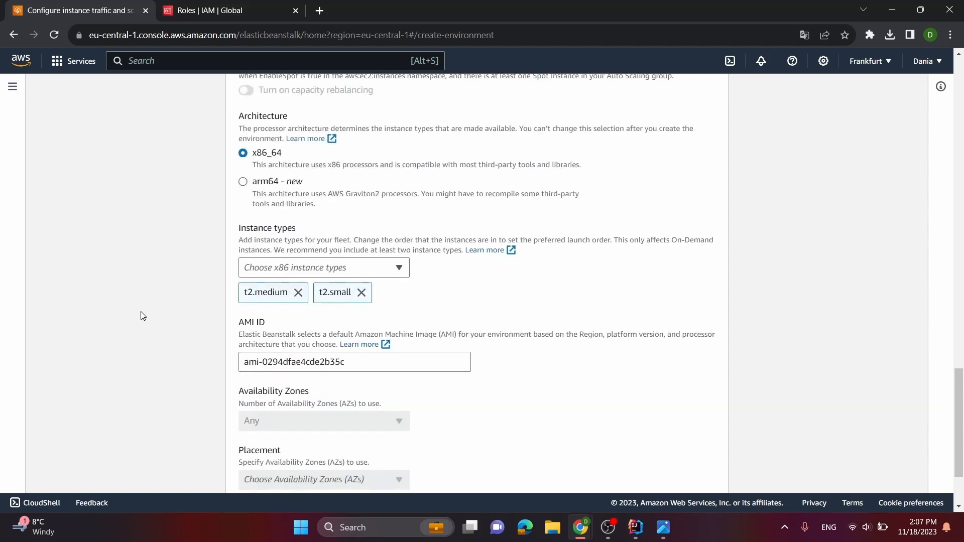
pyautogui.scroll(-2, 456, 344)
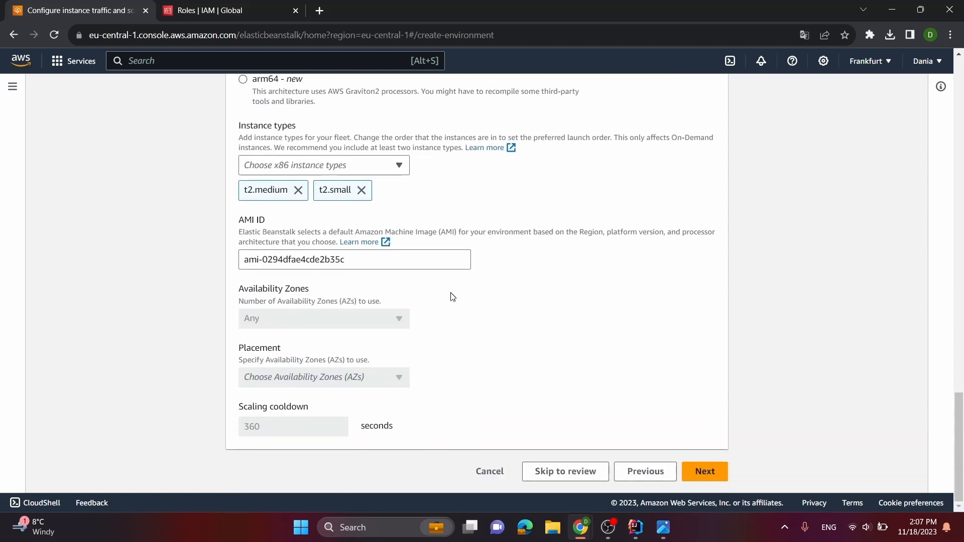
pyautogui.scroll(3, 450, 317)
pyautogui.scroll(-3, 482, 331)
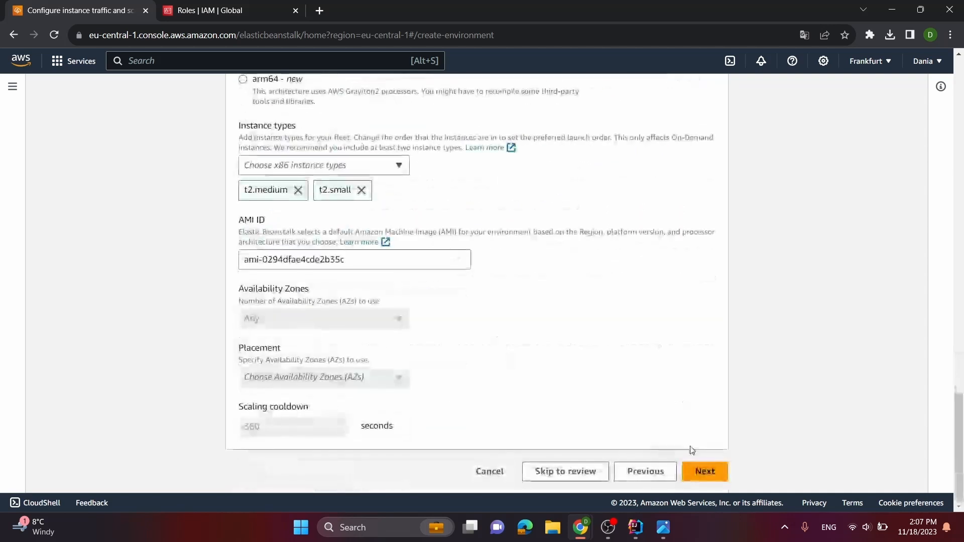
pyautogui.click(706, 472)
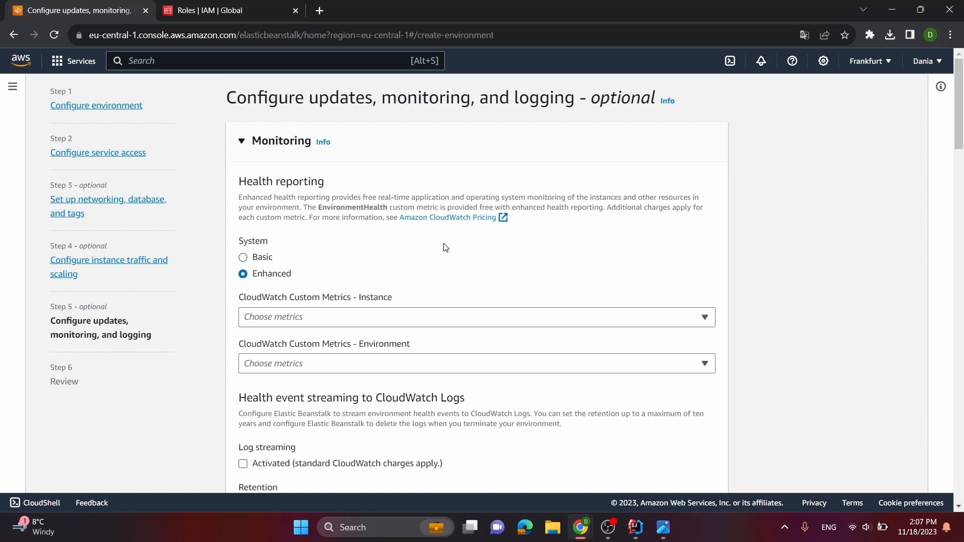
# Check the CloudWatch custom metrics offered for instances without selecting any
pyautogui.scroll(-1, 444, 248)
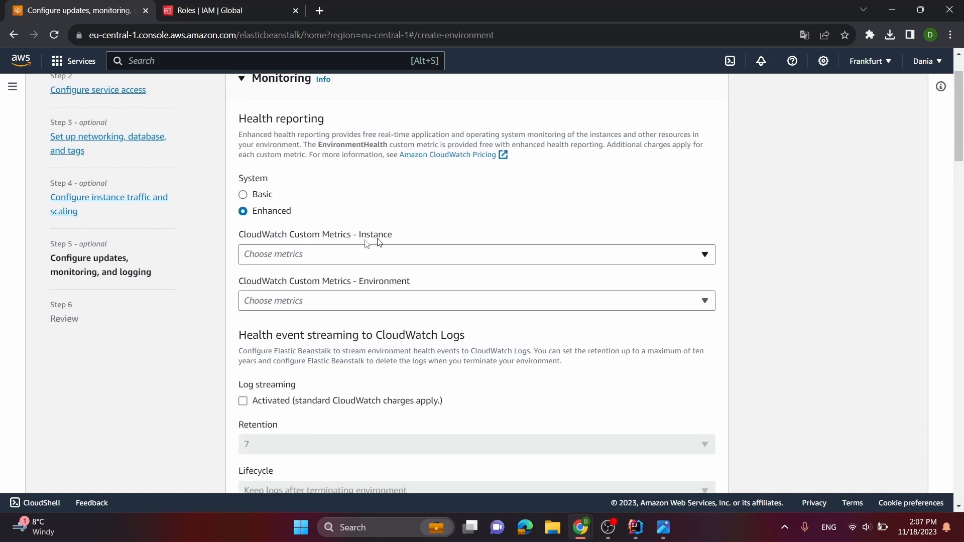
pyautogui.click(391, 258)
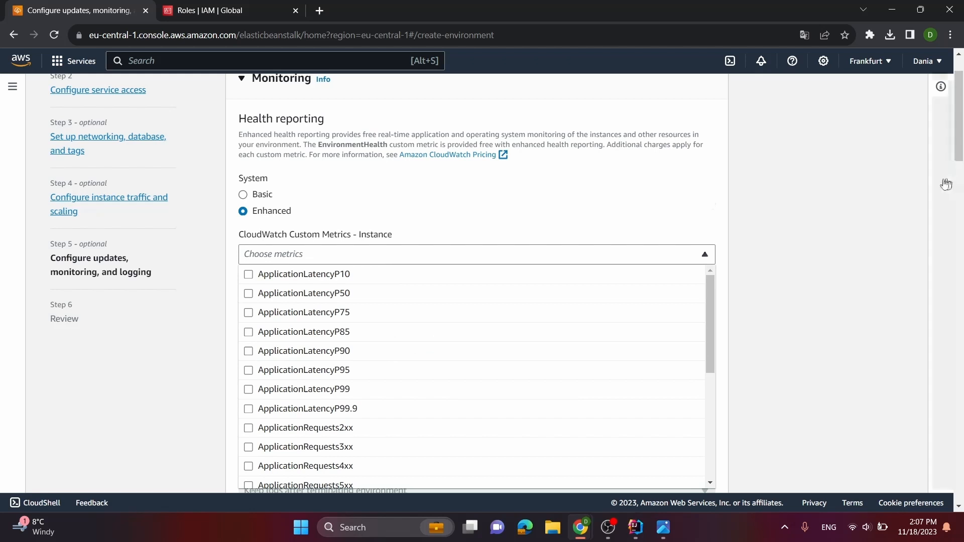
pyautogui.click(864, 194)
# Enter the contact's email address for environment event notifications, keeping the managed update settings at their defaults
pyautogui.scroll(-8, 525, 191)
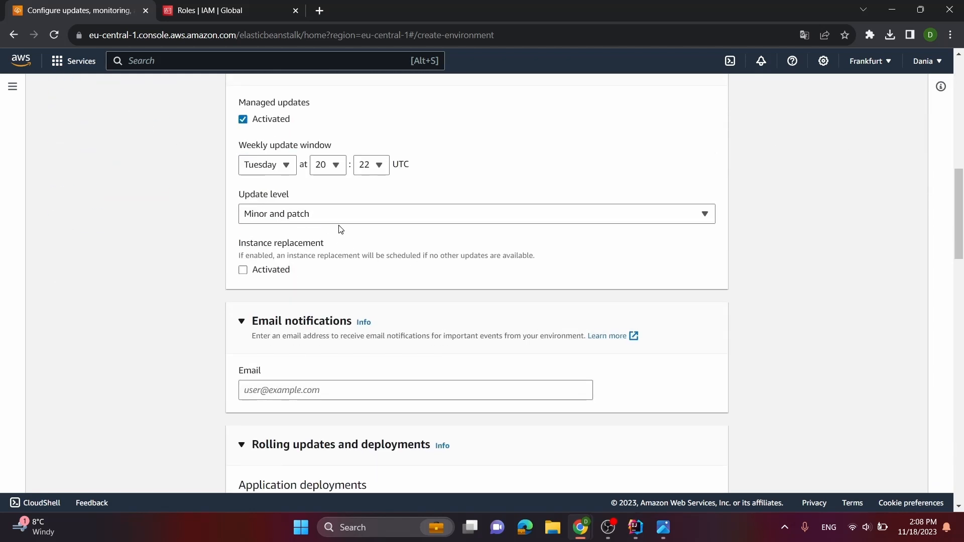
pyautogui.scroll(-1, 362, 205)
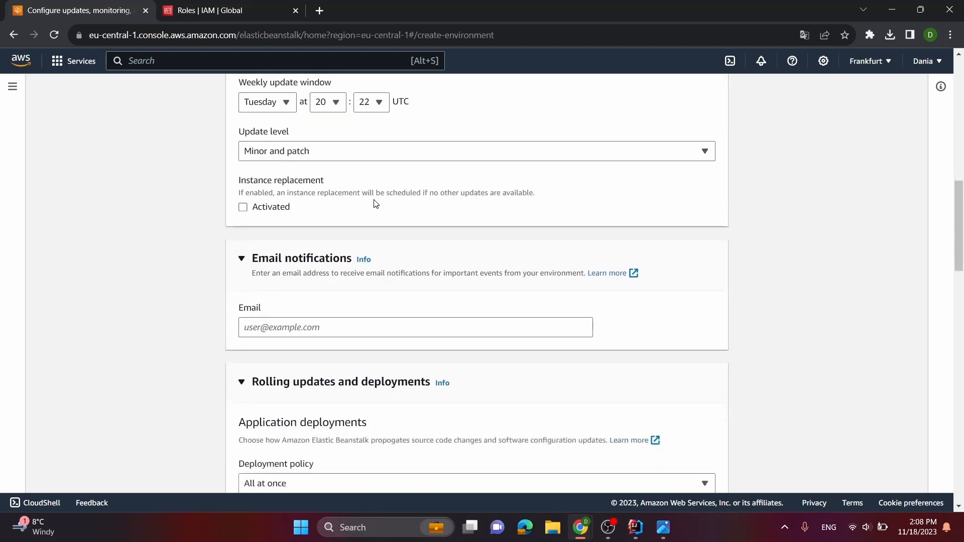
pyautogui.scroll(-2, 384, 298)
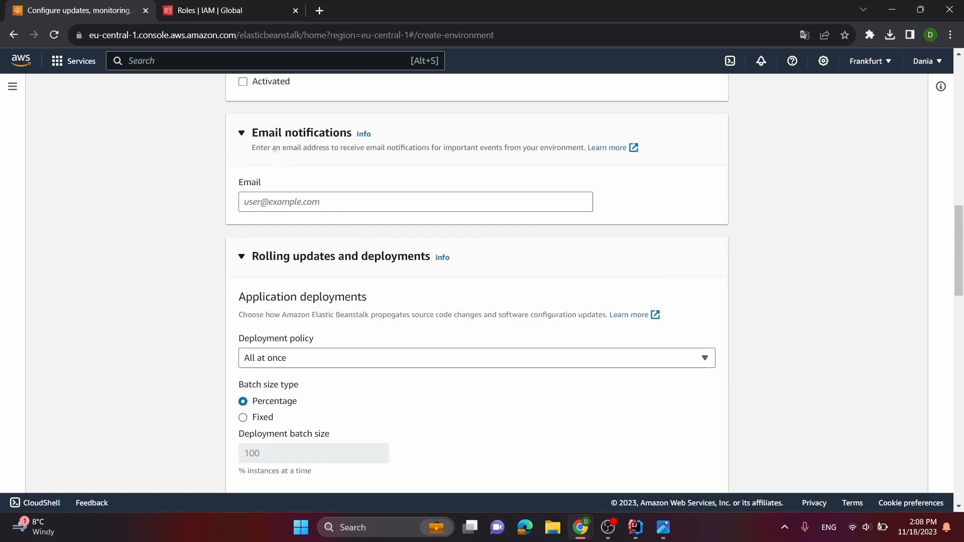
pyautogui.click(324, 203)
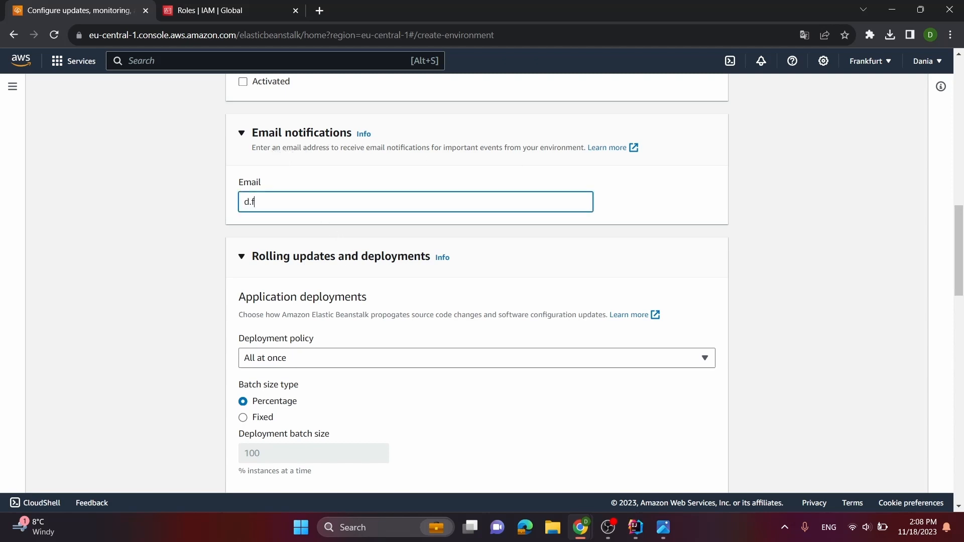
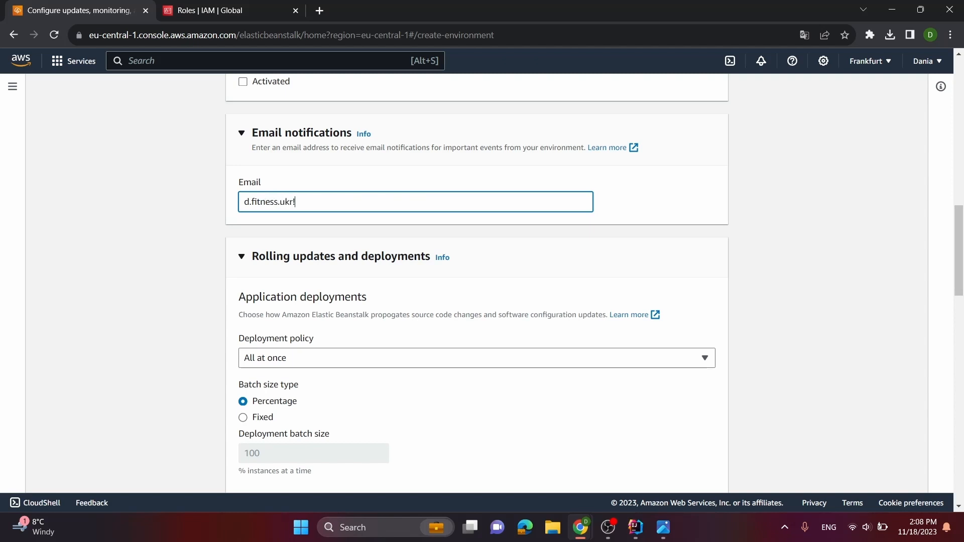
# Add an environment property named SPRING_DATASOURCE_URL, copying the name from the prod datasource section of application.yml in IntelliJ IDEA
pyautogui.scroll(-10, 415, 235)
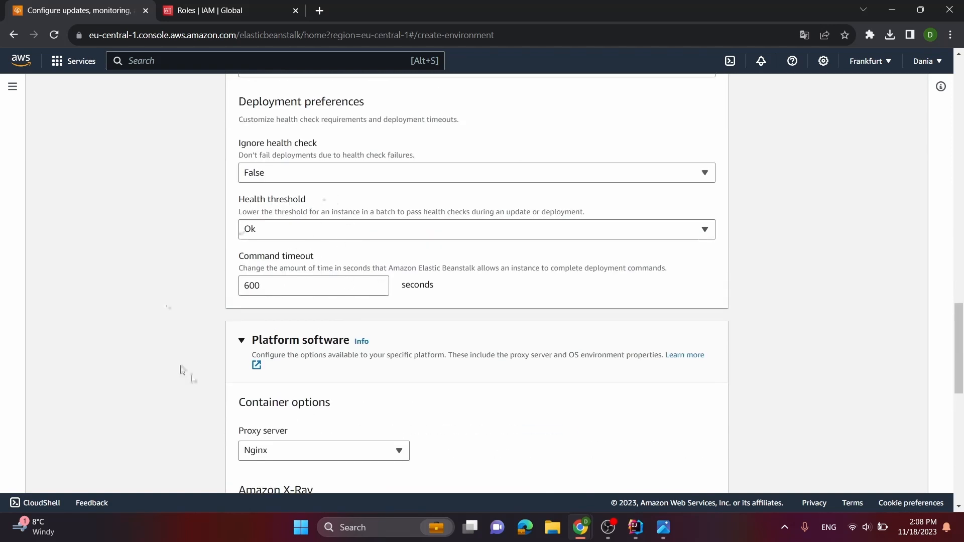
pyautogui.scroll(-3, 253, 226)
pyautogui.scroll(-6, 366, 269)
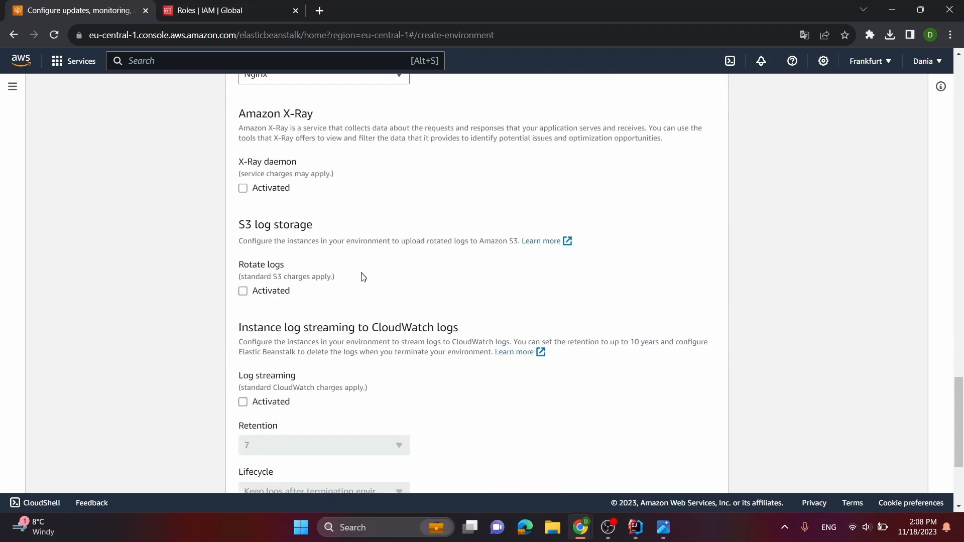
pyautogui.scroll(1, 360, 301)
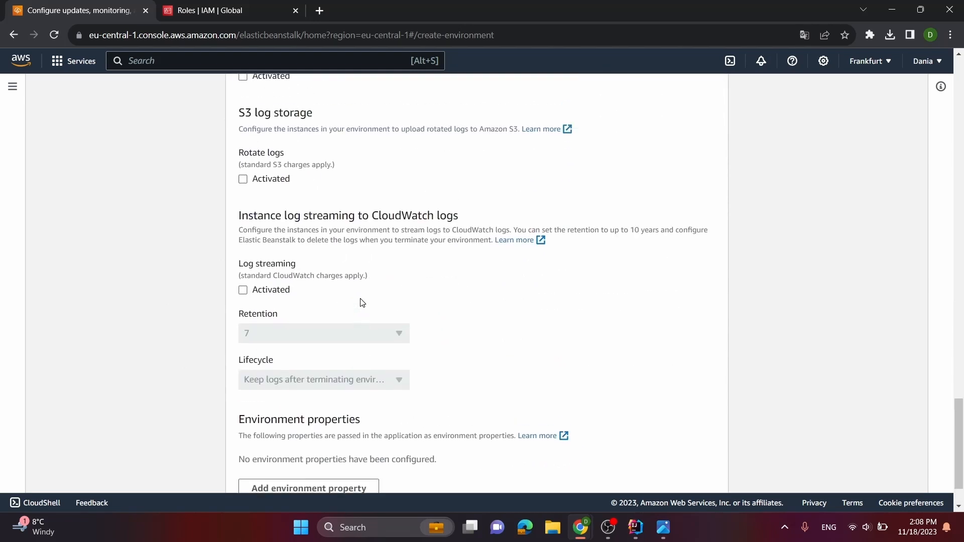
pyautogui.scroll(-1, 363, 302)
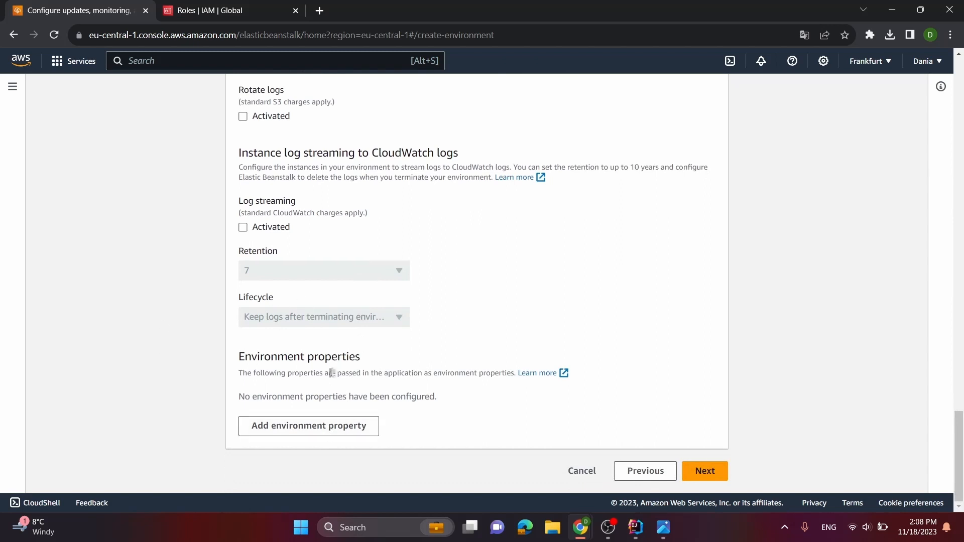
pyautogui.click(330, 430)
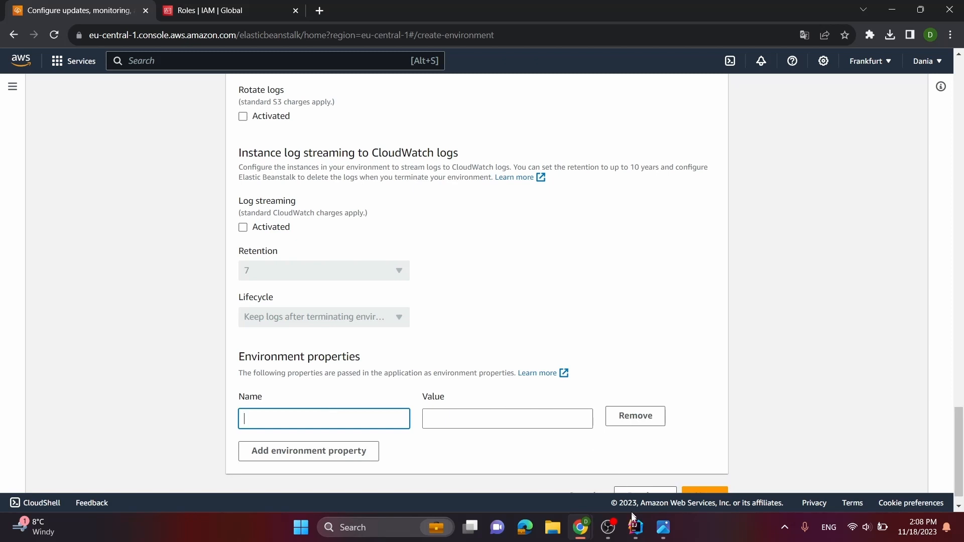
pyautogui.click(642, 536)
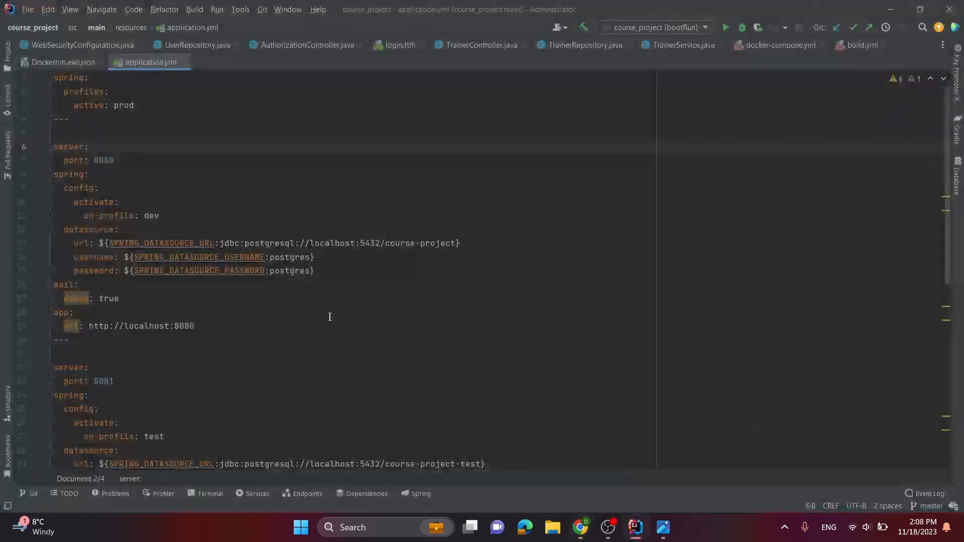
pyautogui.scroll(-5, 319, 327)
pyautogui.doubleClick(172, 313)
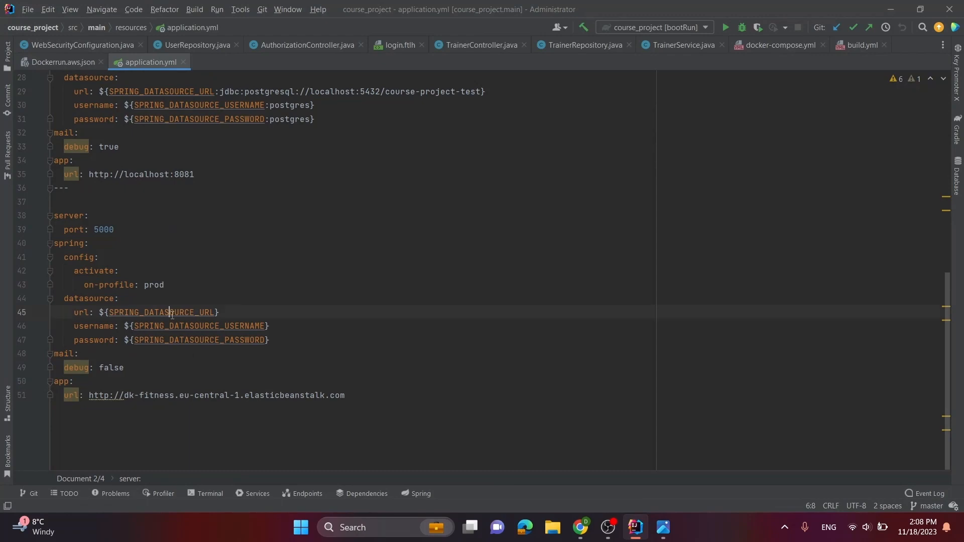
pyautogui.hotkey('ctrl', 'c')
pyautogui.hotkey('alt', 'Tab')
pyautogui.hotkey('ctrl', 'v')
# Add a second environment property named SPRING_DATASOURCE_USERNAME, copying the name from the prod datasource in application.yml
pyautogui.click(323, 450)
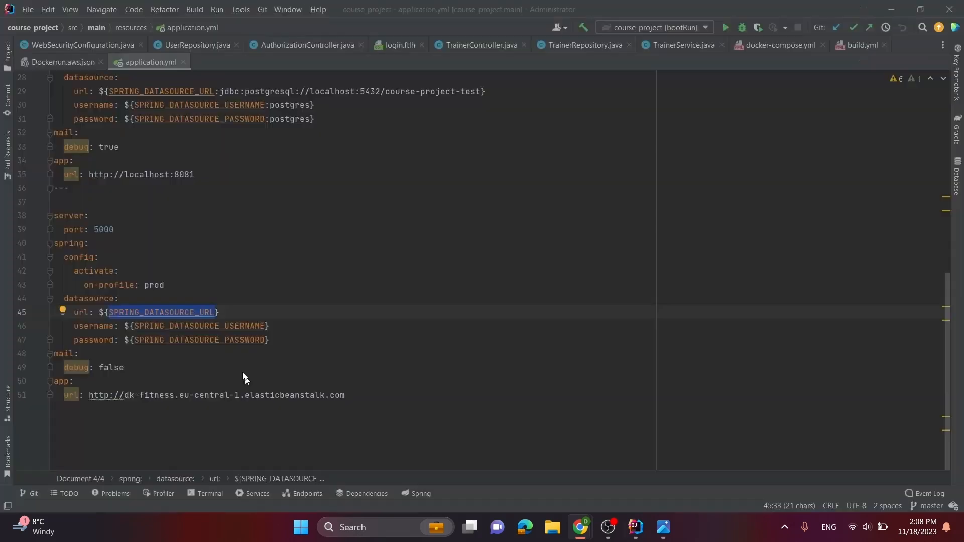
pyautogui.hotkey('alt', 'Tab')
pyautogui.doubleClick(190, 336)
pyautogui.doubleClick(189, 326)
pyautogui.hotkey('alt', 'Tab')
pyautogui.click(319, 394)
pyautogui.hotkey('ctrl', 'v')
# Name the third environment property SPRING_DATASOURCE_PASSWORD, copying the variable name from the prod datasource in application.yml
pyautogui.hotkey('alt', 'Tab')
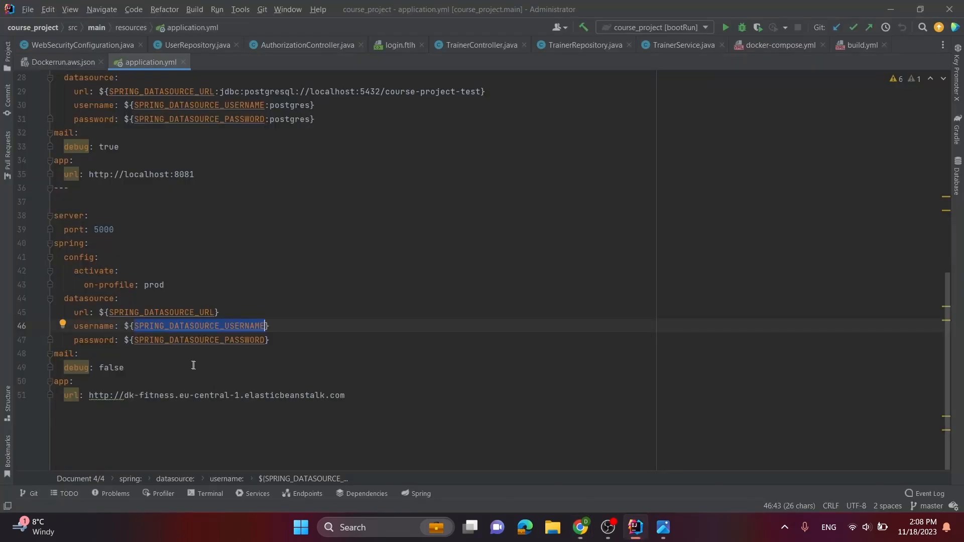
pyautogui.doubleClick(188, 340)
pyautogui.hotkey('alt', 'Tab')
pyautogui.click(324, 430)
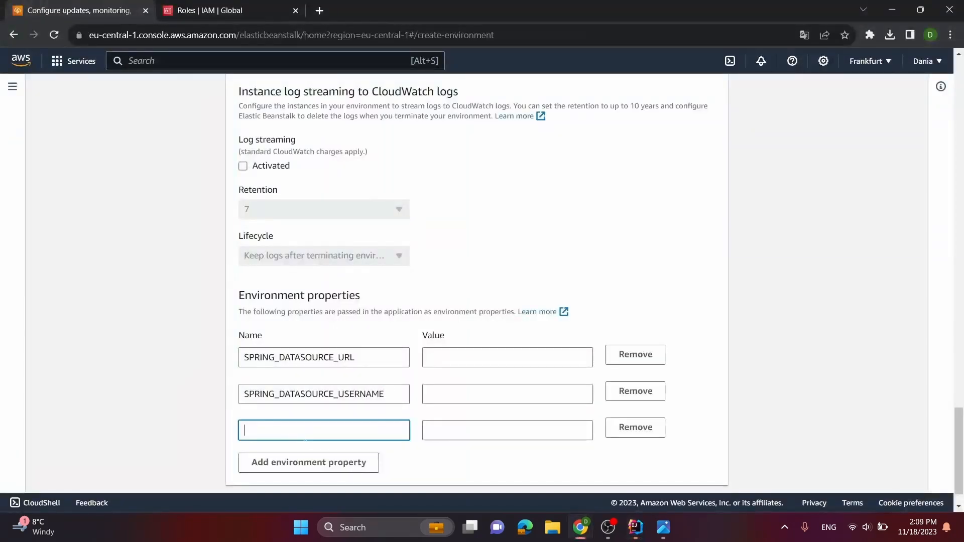
pyautogui.hotkey('ctrl', 'v')
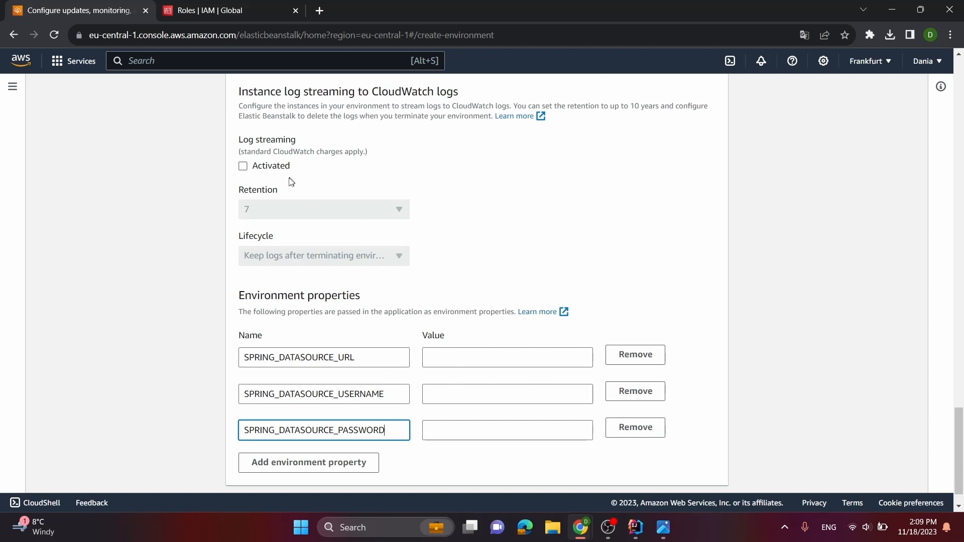
# Open the fitness-app-db database in RDS and copy its endpoint address
pyautogui.click(223, 4)
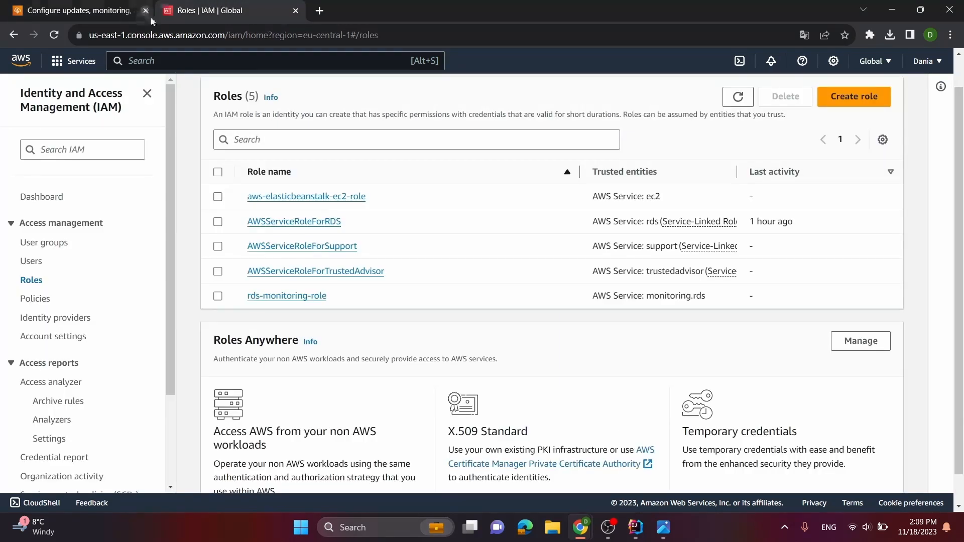
pyautogui.scroll(-1, 200, 104)
pyautogui.scroll(1, 62, 151)
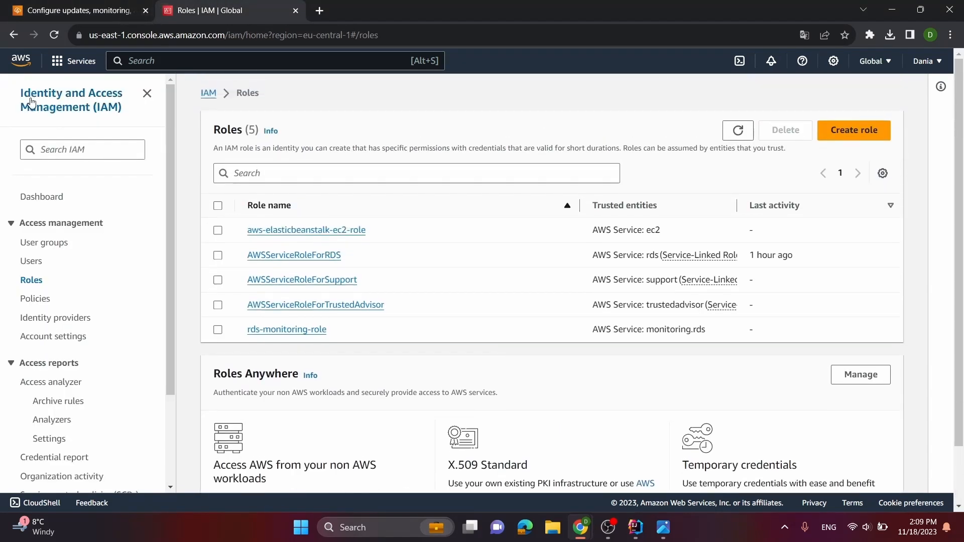
pyautogui.click(18, 64)
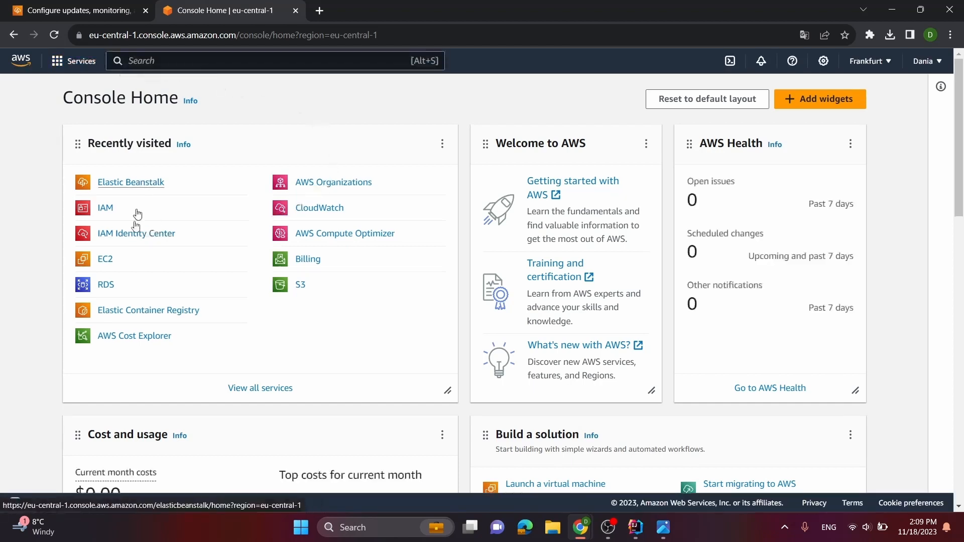
pyautogui.click(110, 286)
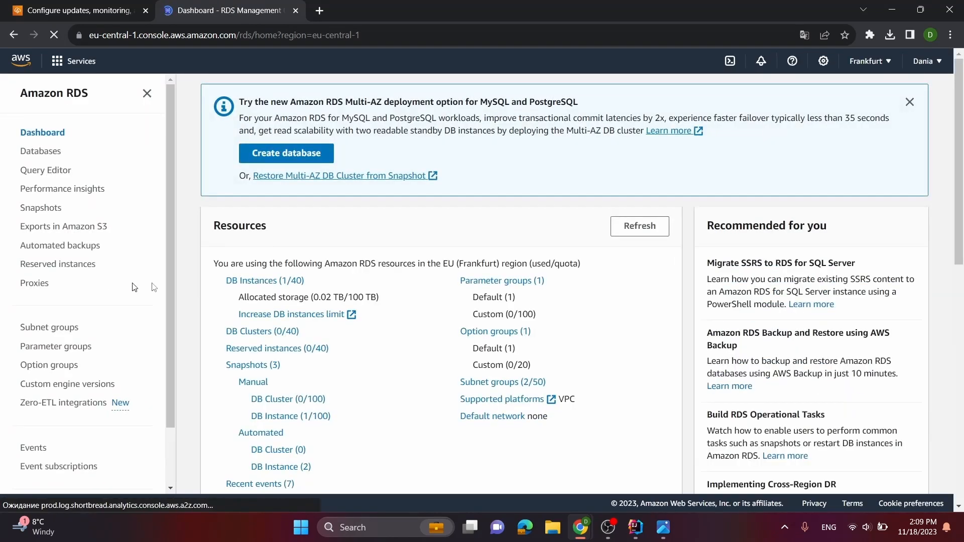
pyautogui.click(287, 280)
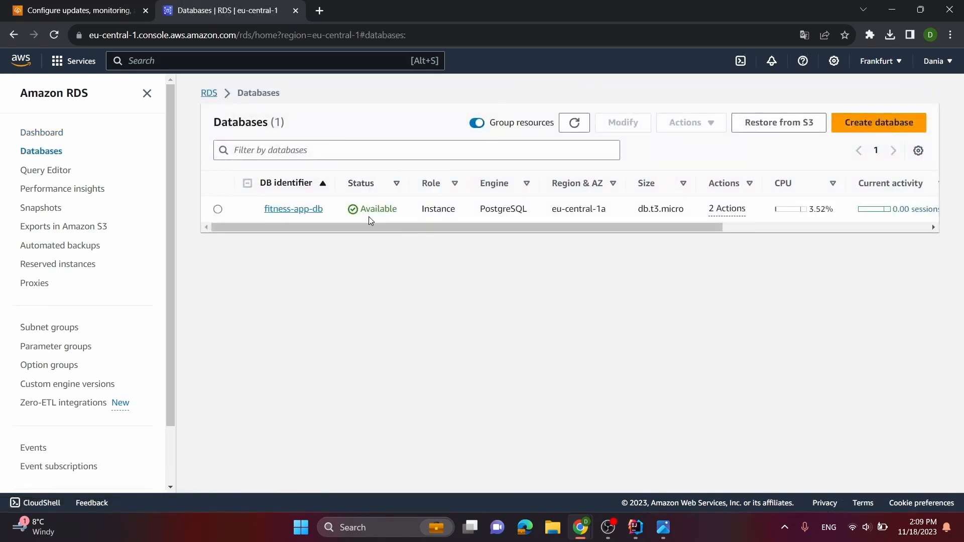
pyautogui.click(300, 209)
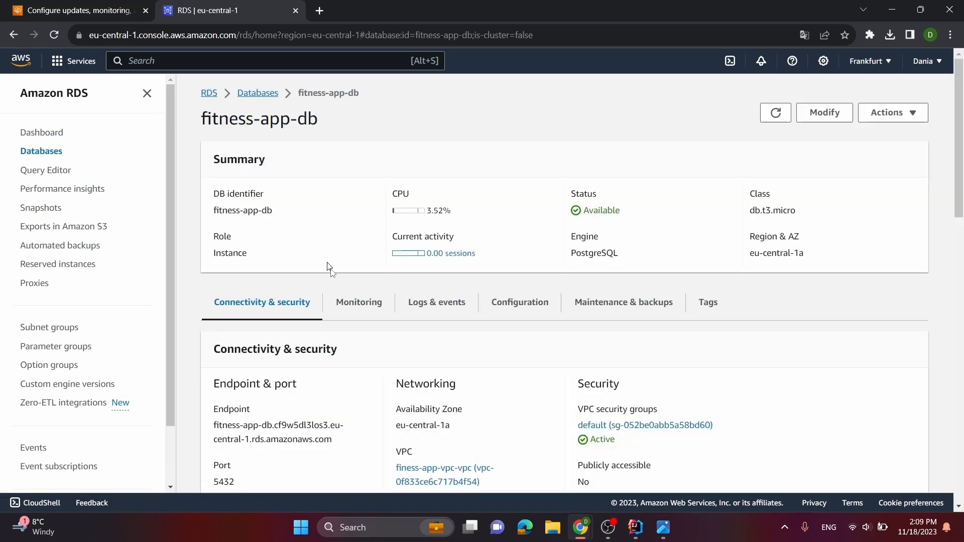
pyautogui.scroll(-1, 303, 361)
pyautogui.moveTo(332, 377); pyautogui.dragTo(212, 372)
pyautogui.hotkey('ctrl', 'c')
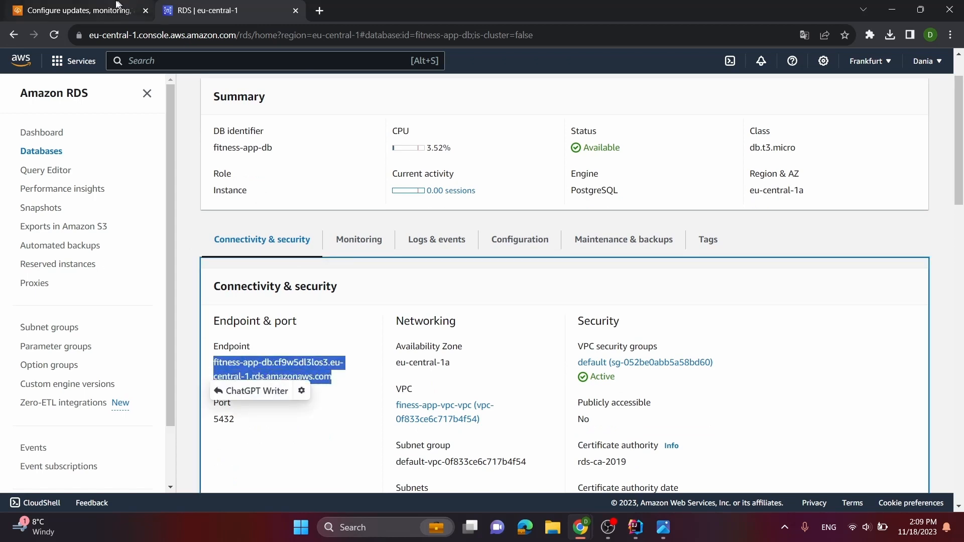
# Paste the copied database endpoint as the value of SPRING_DATASOURCE_URL in the Elastic Beanstalk environment properties
pyautogui.click(95, 10)
pyautogui.click(482, 354)
pyautogui.hotkey('ctrl', 'v')
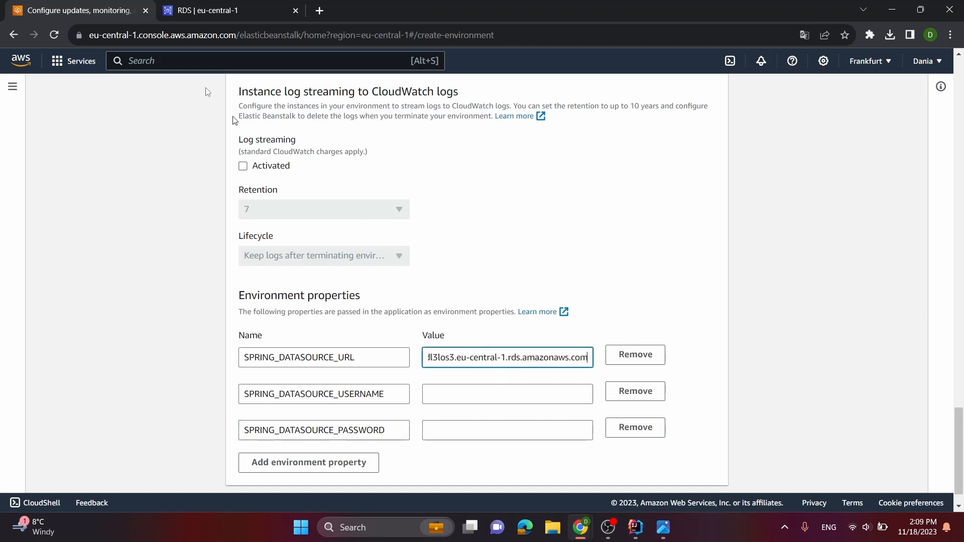
# Switch to IntelliJ IDEA and paste the database endpoint after ${SPRING_DATASOURCE_URL} in the prod datasource of application.yml
pyautogui.click(217, 9)
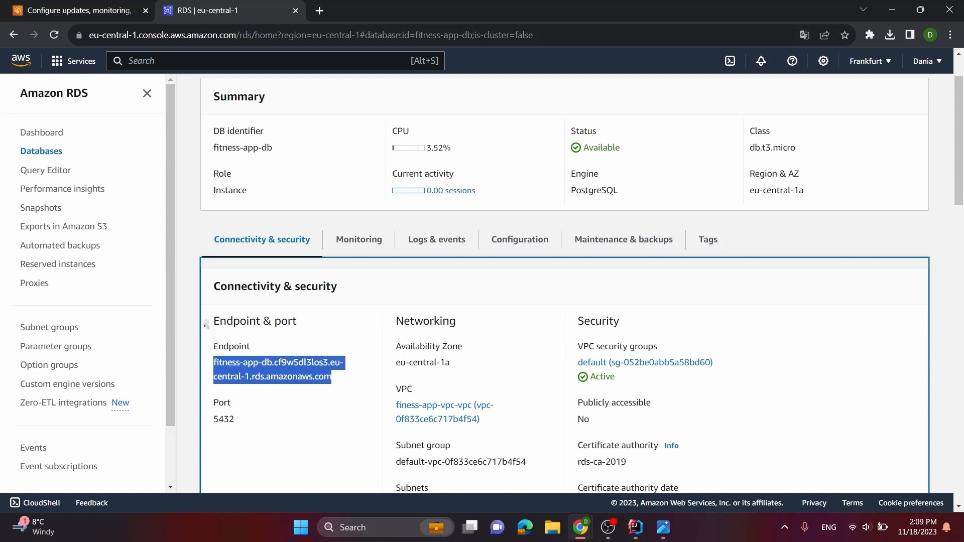
pyautogui.hotkey('alt', 'Tab')
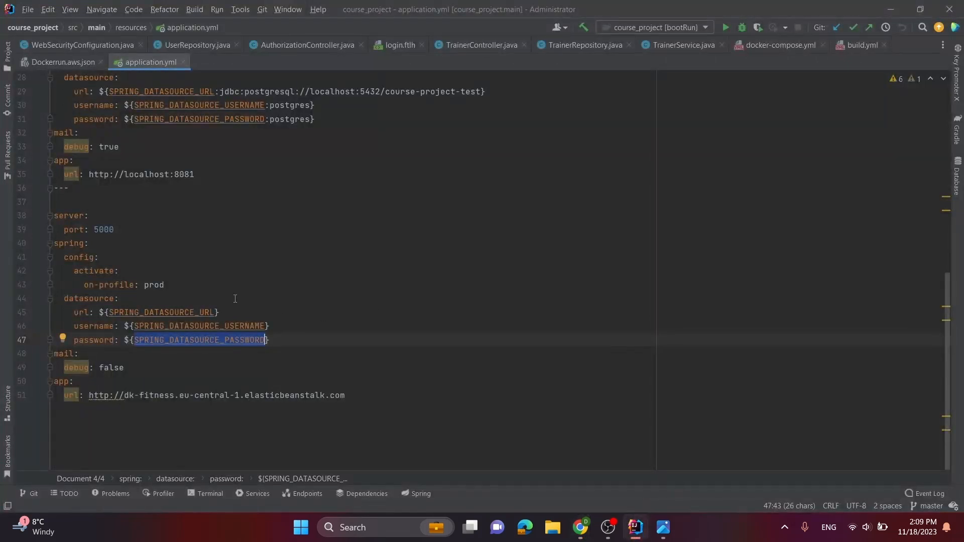
pyautogui.click(235, 299)
pyautogui.click(237, 314)
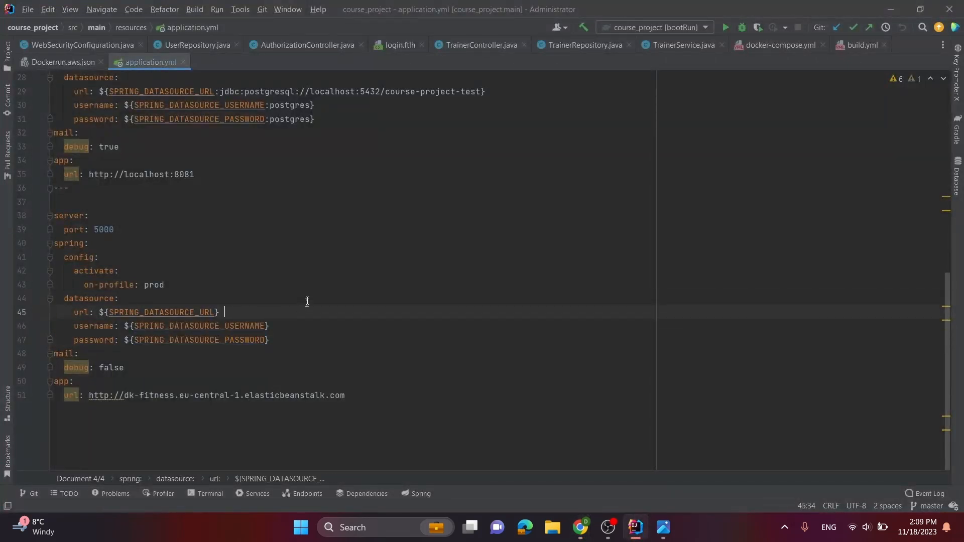
pyautogui.hotkey('ctrl', 'v')
pyautogui.hotkey('alt', 'Tab')
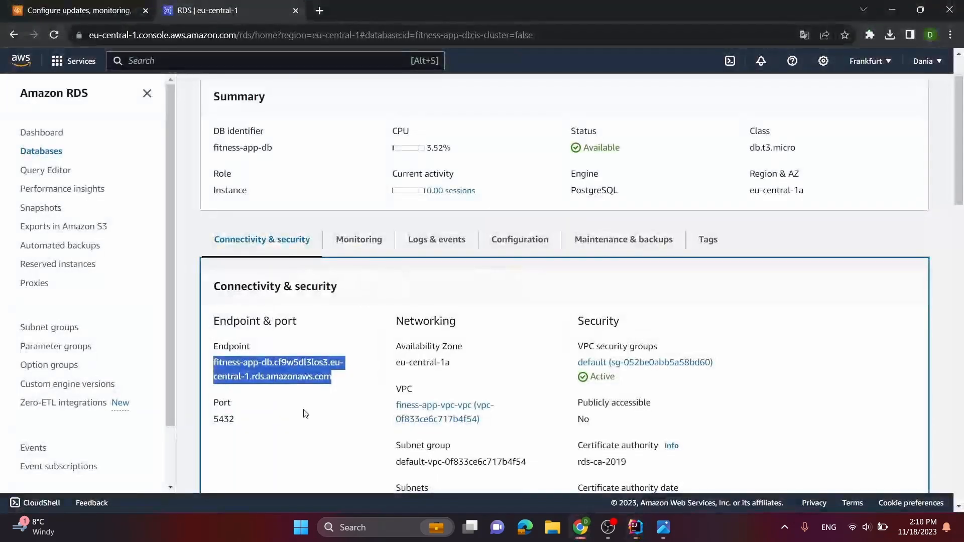
pyautogui.hotkey('alt', 'Tab')
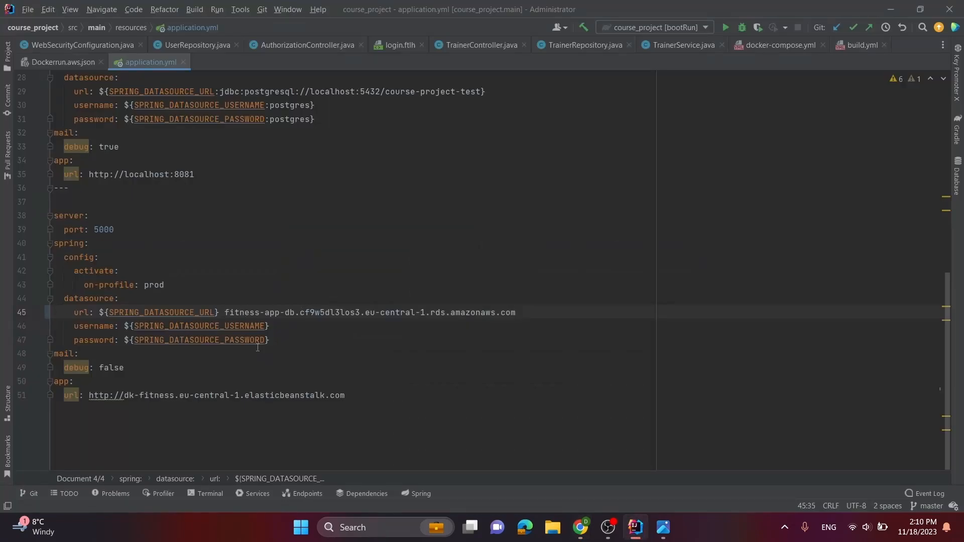
# Prefix the pasted endpoint with jdbc:postgresql://, copied from the test datasource URL above it
pyautogui.moveTo(220, 91); pyautogui.dragTo(307, 93)
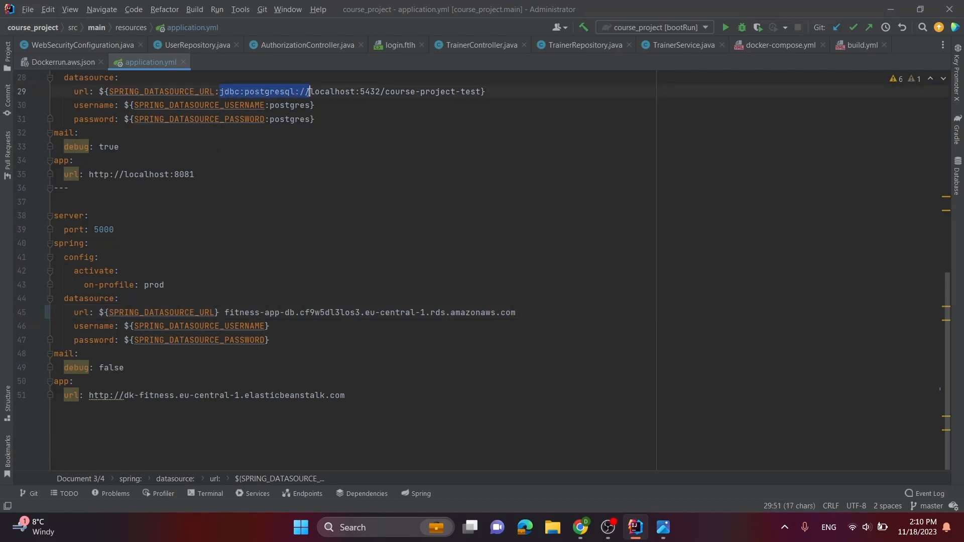
pyautogui.hotkey('ctrl', 'c')
pyautogui.click(224, 308)
pyautogui.hotkey('ctrl', 'v')
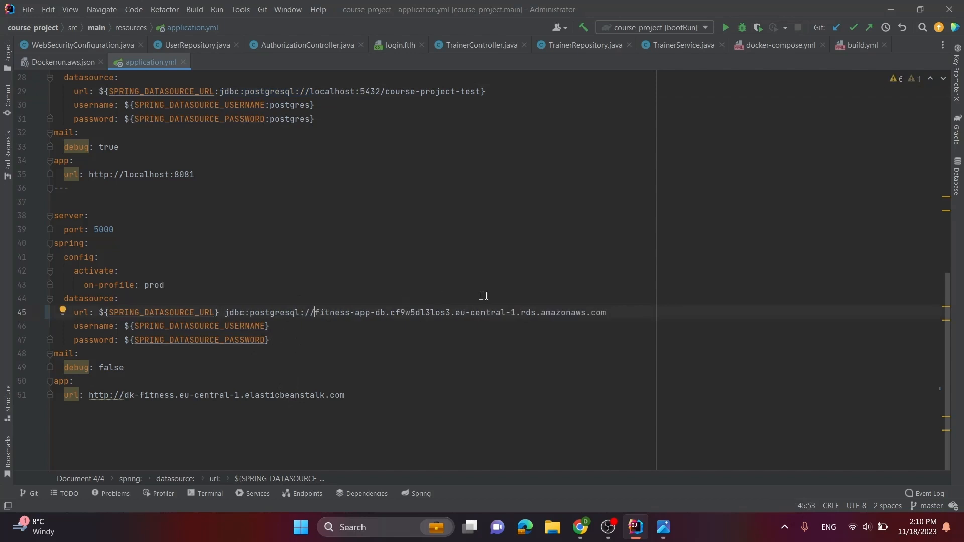
# Copy the DB identifier fitness-app-db from the RDS database page and append it as /fitness-app-db to the JDBC URL in application.yml
pyautogui.click(614, 315)
pyautogui.hotkey('alt', 'Tab')
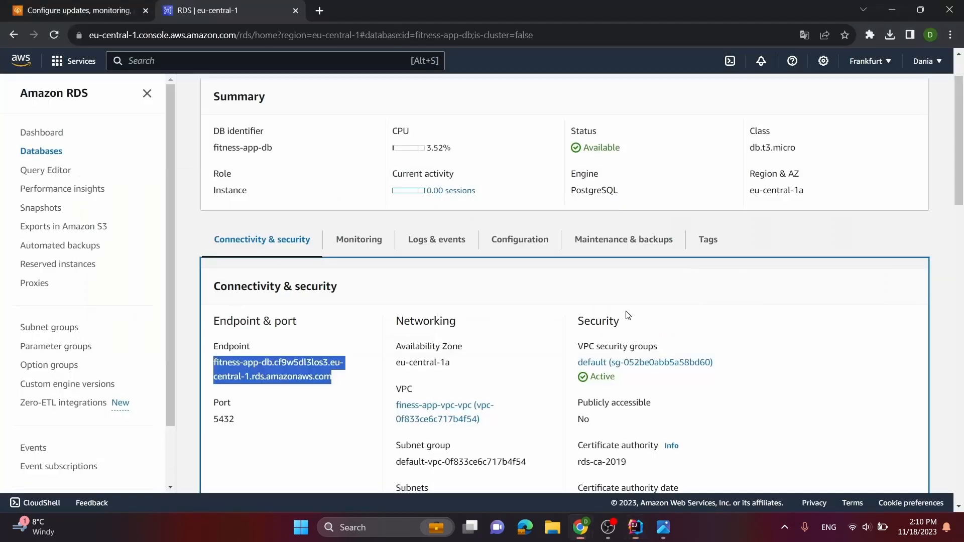
pyautogui.scroll(-2, 508, 325)
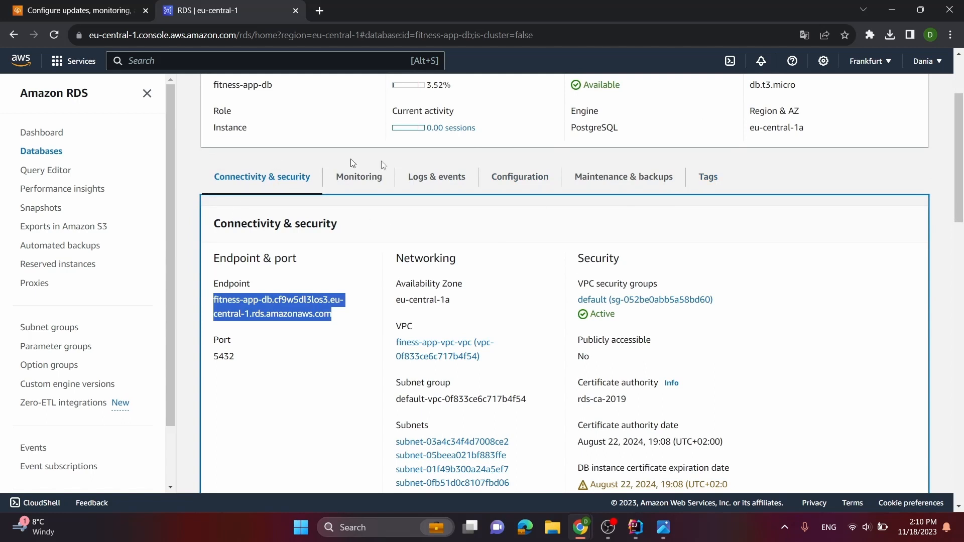
pyautogui.click(718, 171)
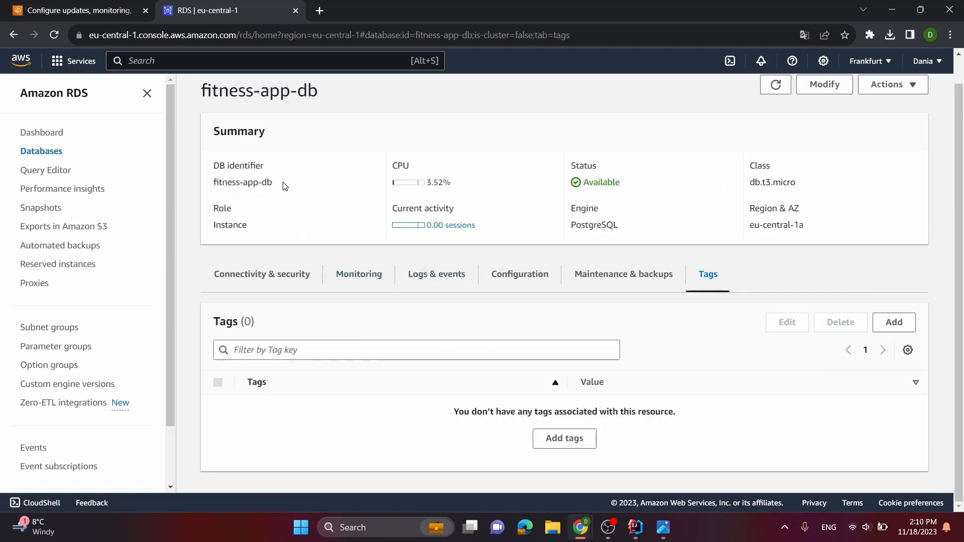
pyautogui.moveTo(284, 185); pyautogui.dragTo(209, 186)
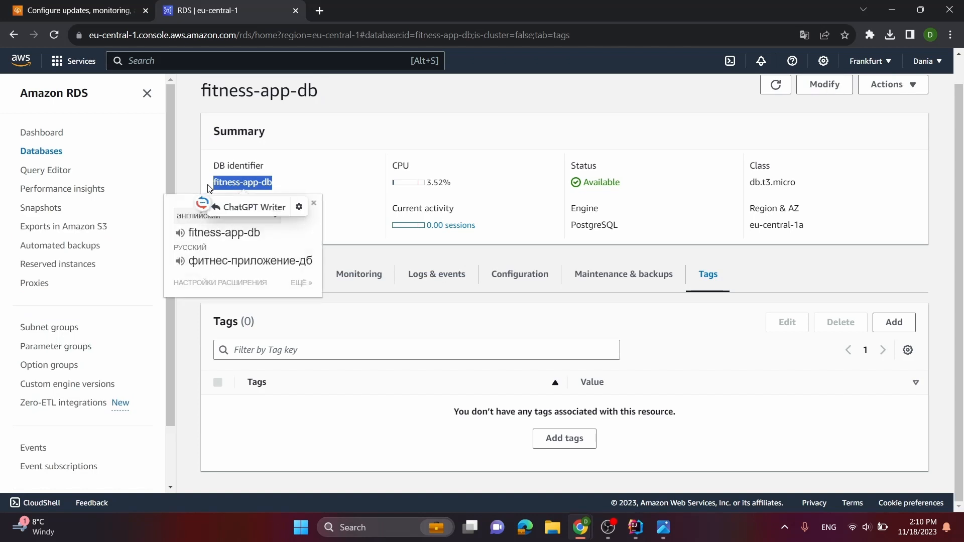
pyautogui.hotkey('alt', 'Tab')
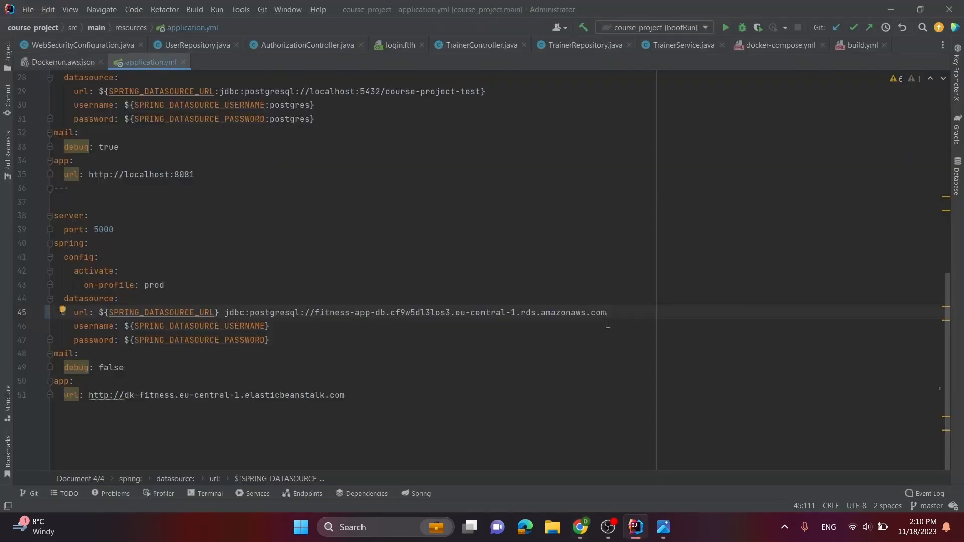
pyautogui.hotkey('ctrl', 'v')
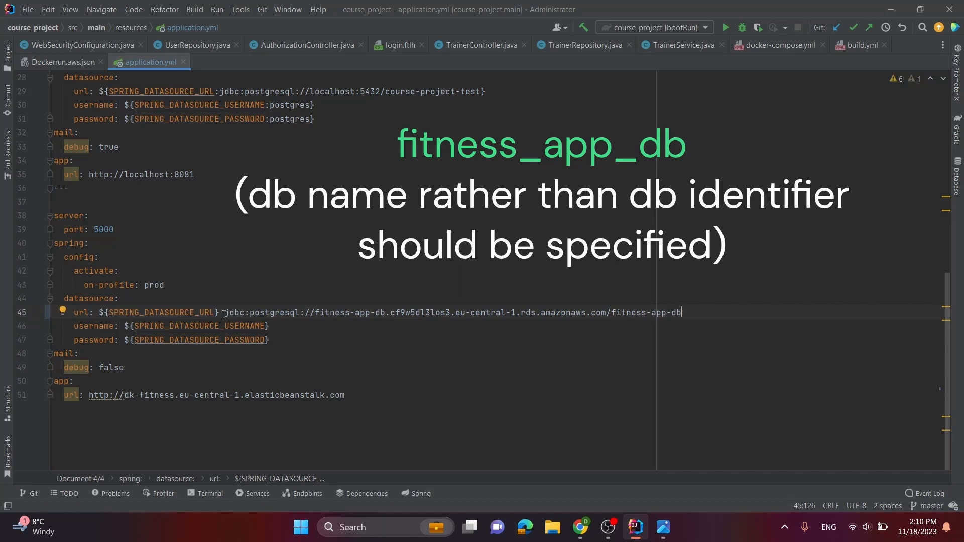
# Replace the SPRING_DATASOURCE_URL value in Elastic Beanstalk with the complete jdbc:postgresql:// URL copied from application.yml
pyautogui.moveTo(224, 314); pyautogui.dragTo(683, 313)
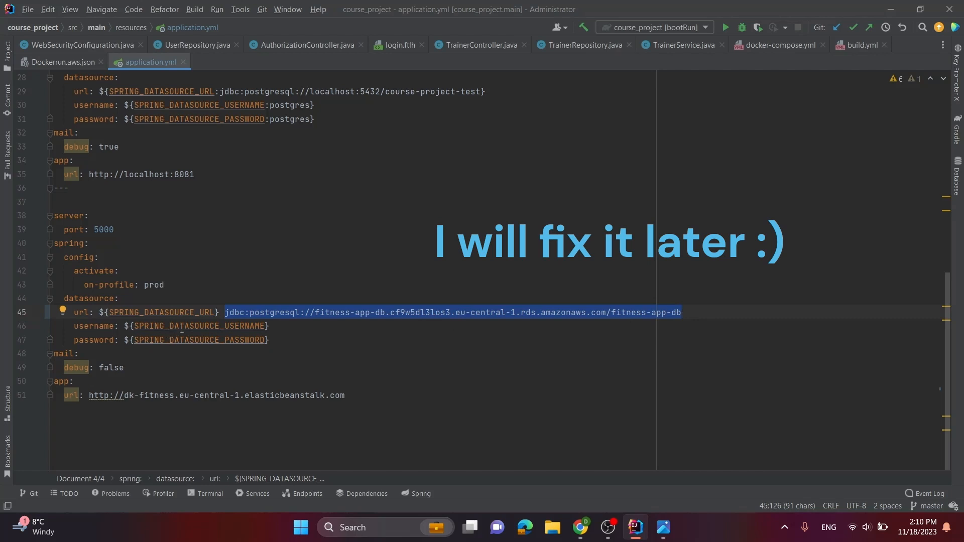
pyautogui.click(580, 527)
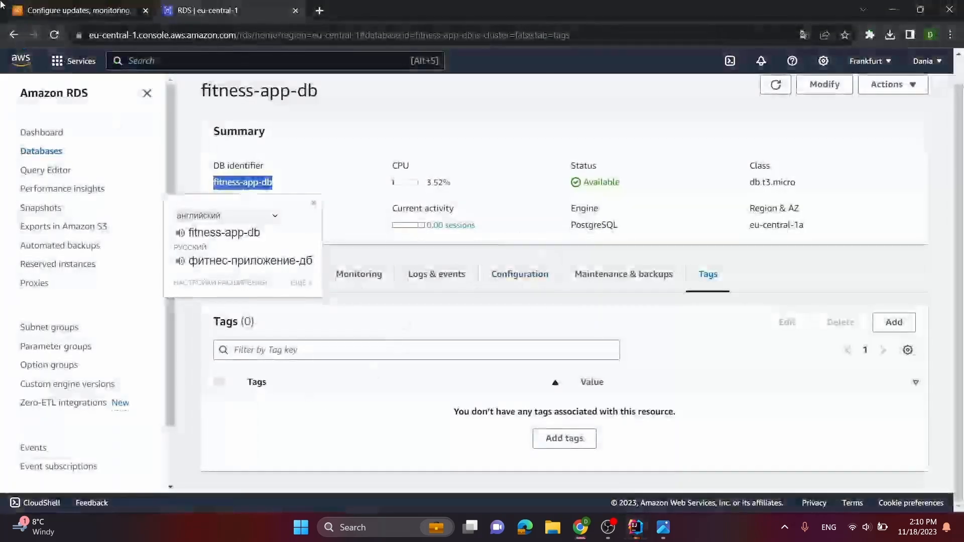
pyautogui.click(75, 10)
pyautogui.tripleClick(517, 354)
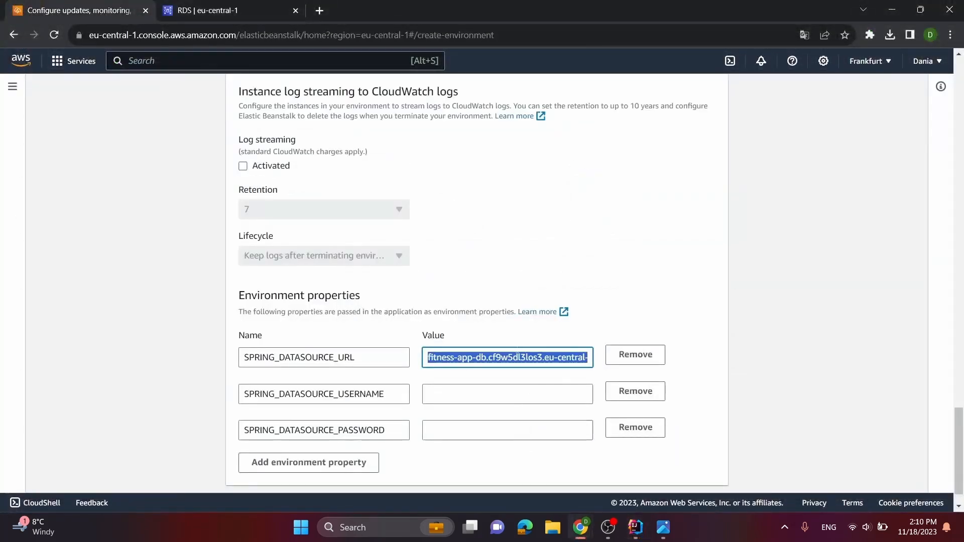
pyautogui.hotkey('ctrl', 'v')
# Check application.yml and the RDS database page for the value needed by SPRING_DATASOURCE_USERNAME
pyautogui.click(474, 391)
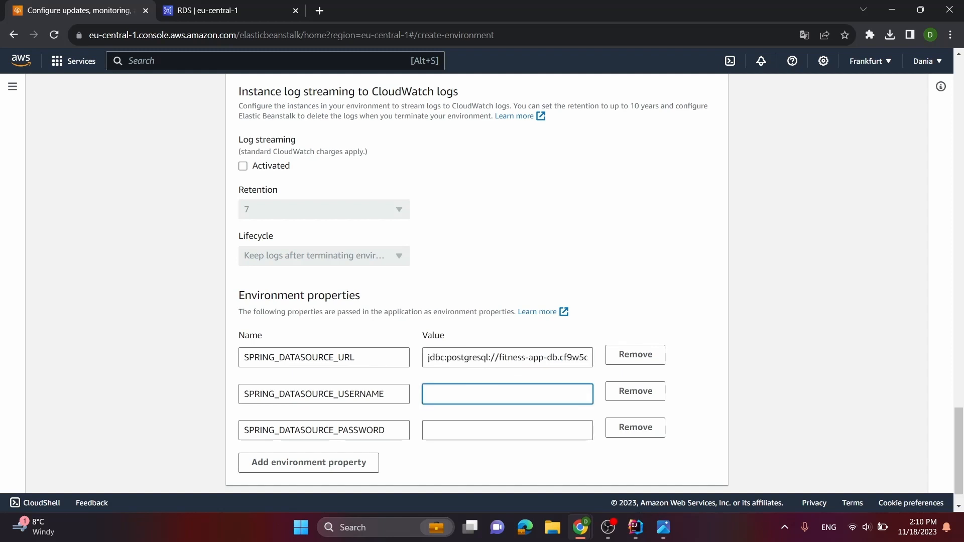
pyautogui.hotkey('alt', 'Tab')
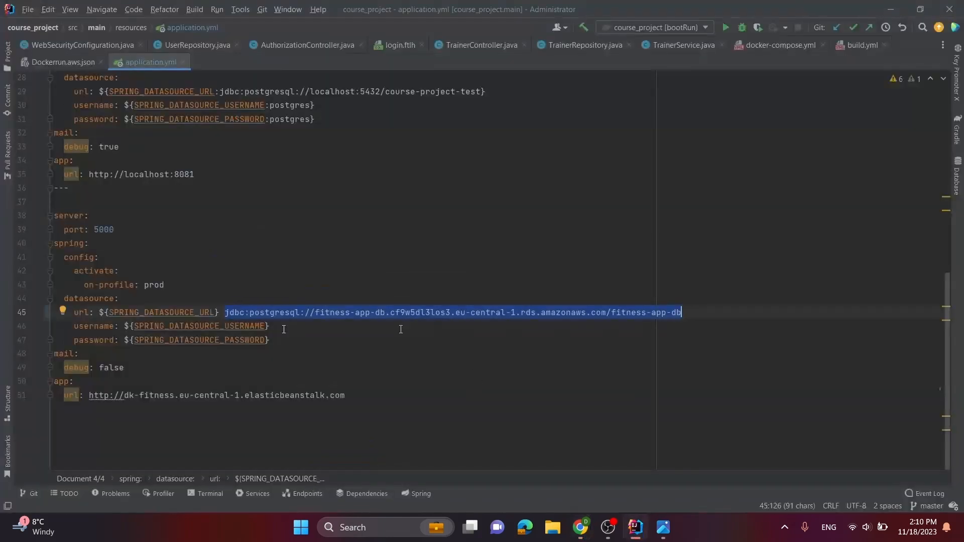
pyautogui.hotkey('alt', 'Tab')
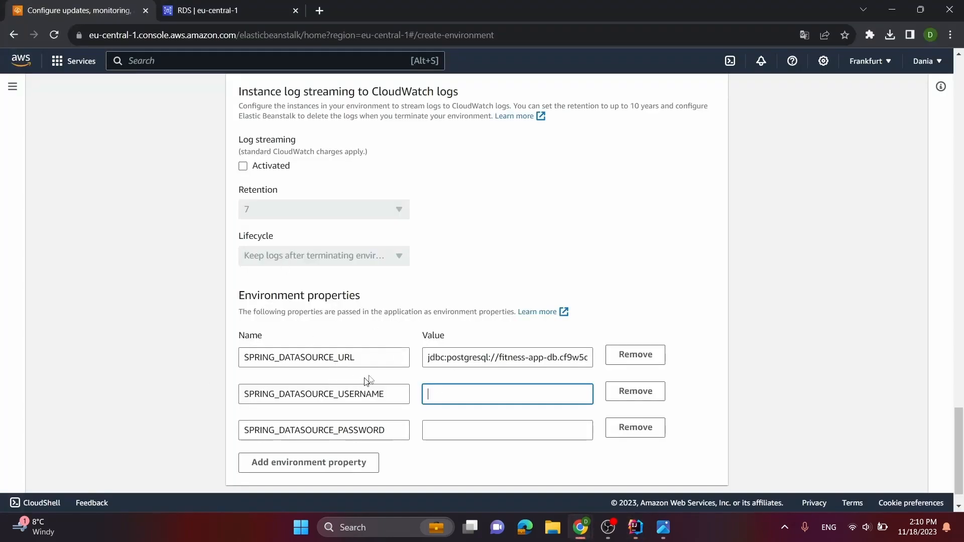
pyautogui.click(226, 10)
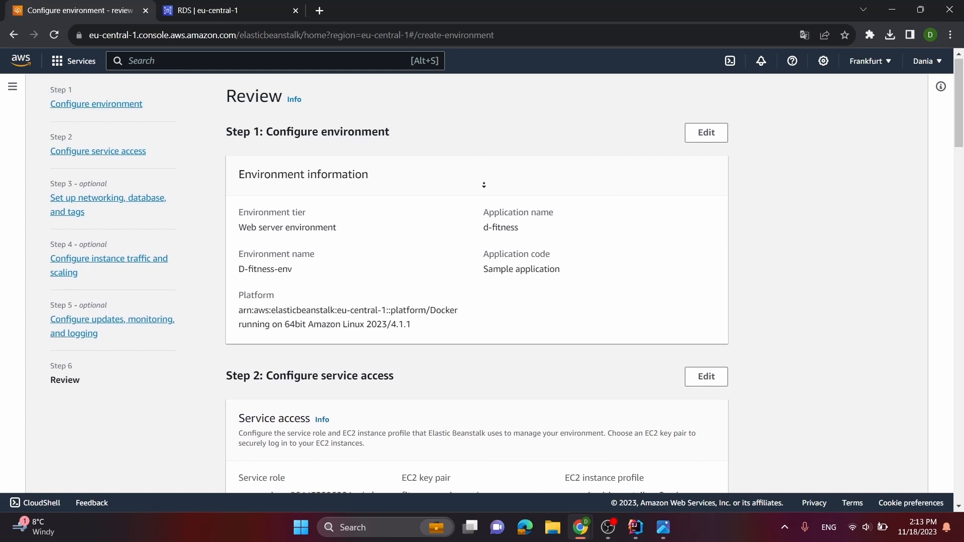
# Review the D-fitness-env configuration through to the environment properties and submit it to create the environment
pyautogui.middleClick(535, 177)
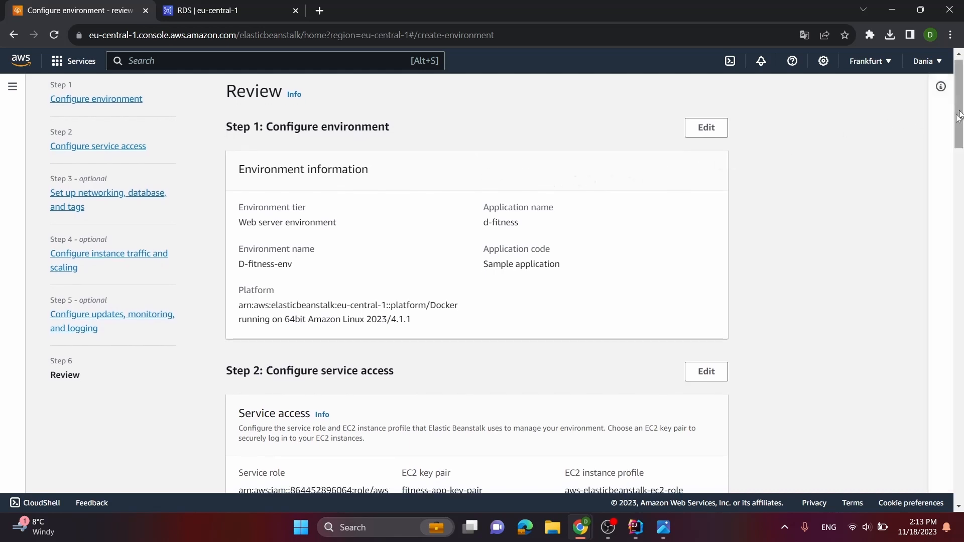
pyautogui.moveTo(960, 82); pyautogui.dragTo(806, 439)
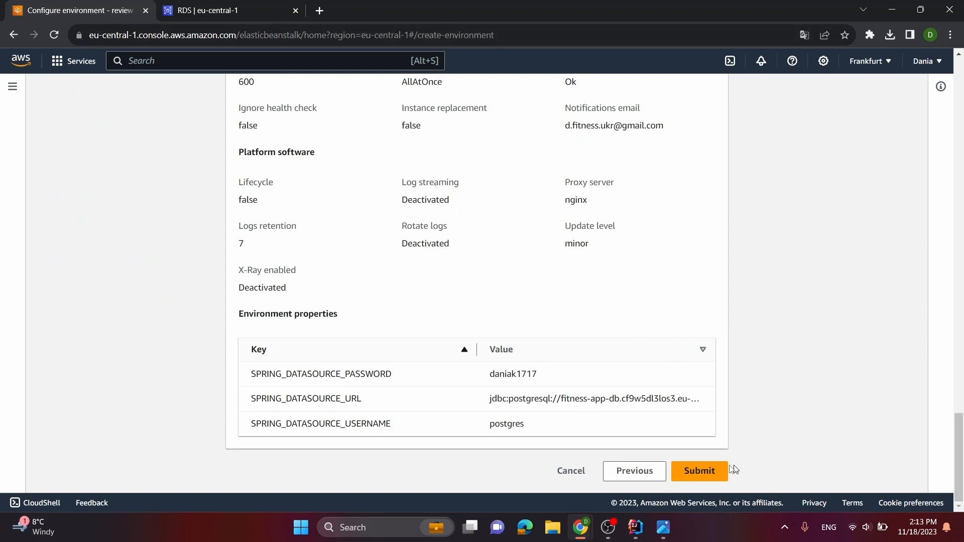
pyautogui.click(704, 473)
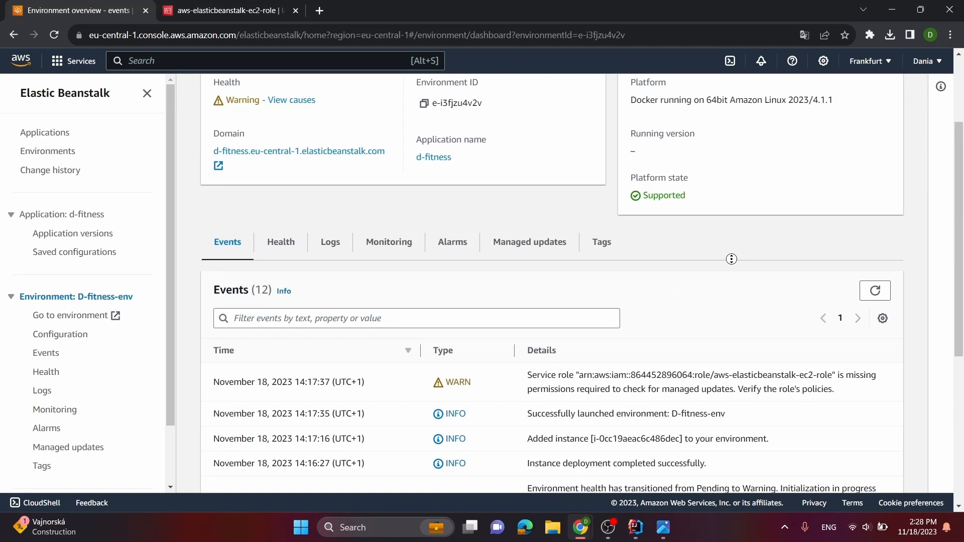
# Examine the D-fitness-env overview and its launch events
pyautogui.scroll(-6, 731, 259)
pyautogui.scroll(5, 544, 256)
pyautogui.scroll(-5, 613, 234)
pyautogui.scroll(3, 610, 280)
pyautogui.scroll(5, 316, 279)
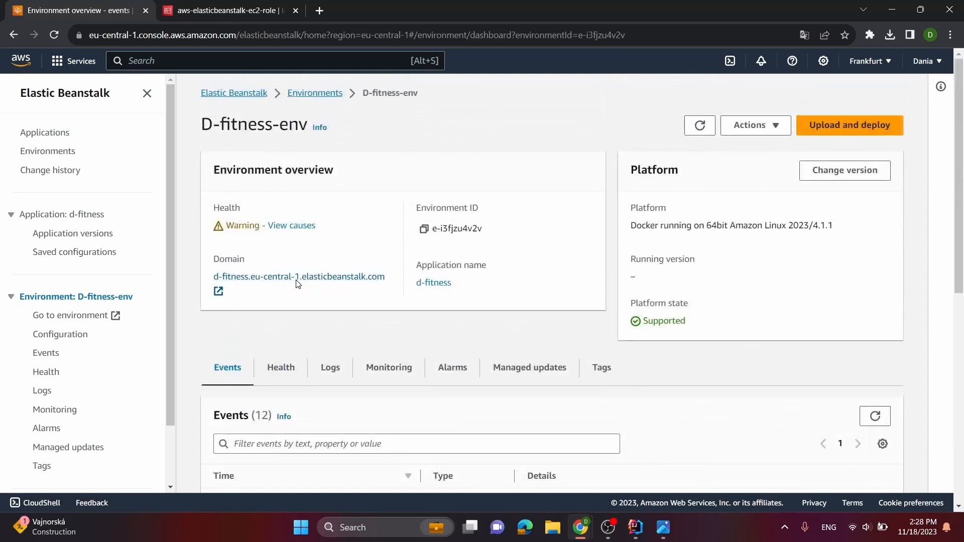
# Open the environment's domain to check the running sample page, close it and examine the environment's event list
pyautogui.click(297, 277)
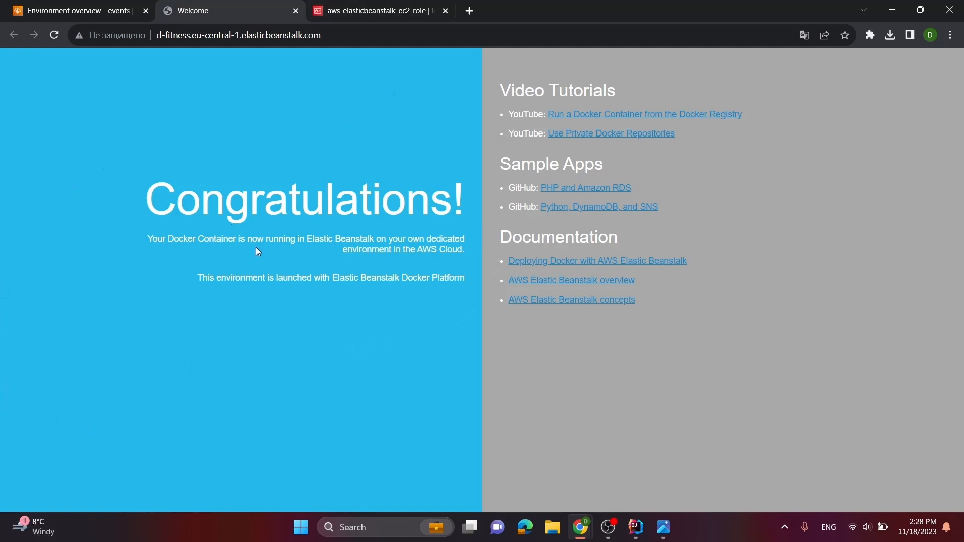
pyautogui.click(295, 10)
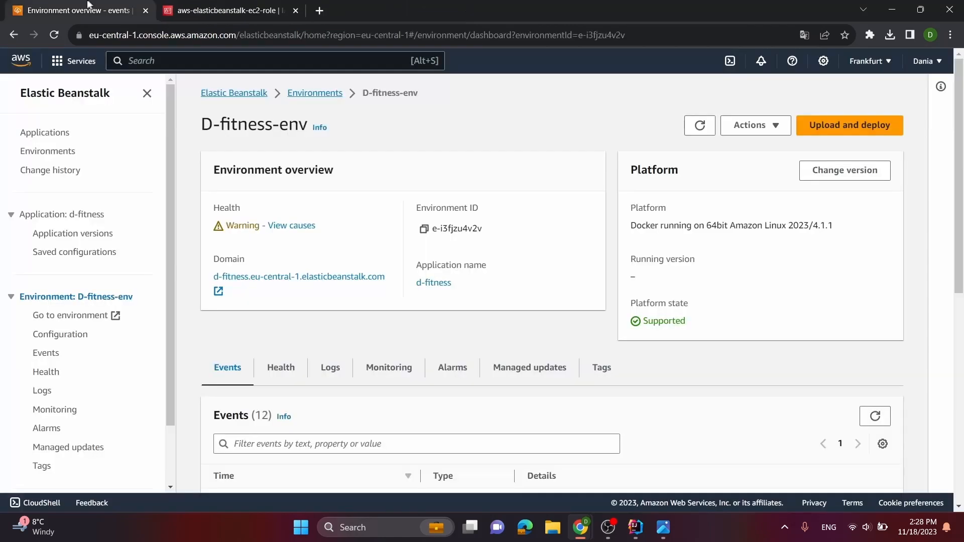
pyautogui.scroll(-3, 486, 336)
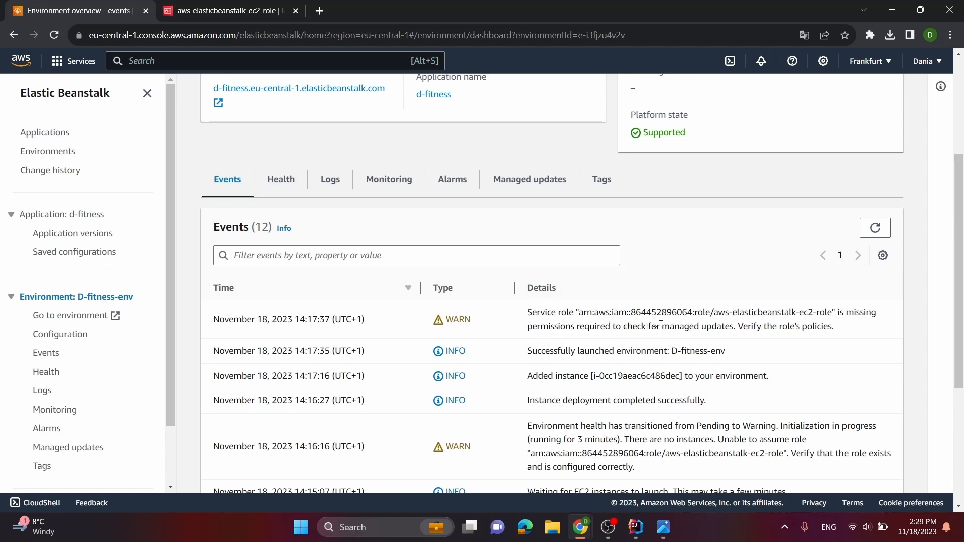
# Remove the AWSElasticBeanstalkManagedUpdatesCustomerRolePolicy permission from aws-elasticbeanstalk-ec2-role in IAM
pyautogui.click(205, 4)
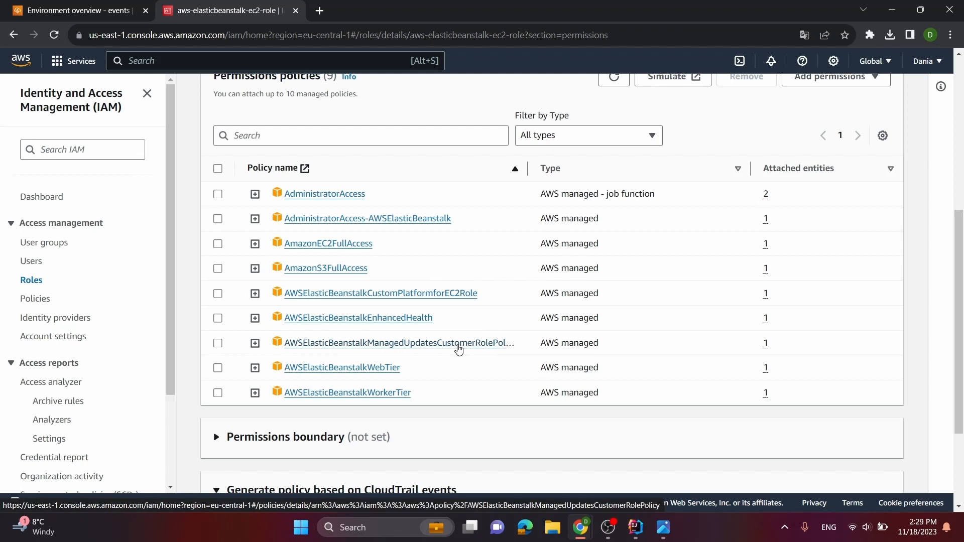
pyautogui.click(217, 344)
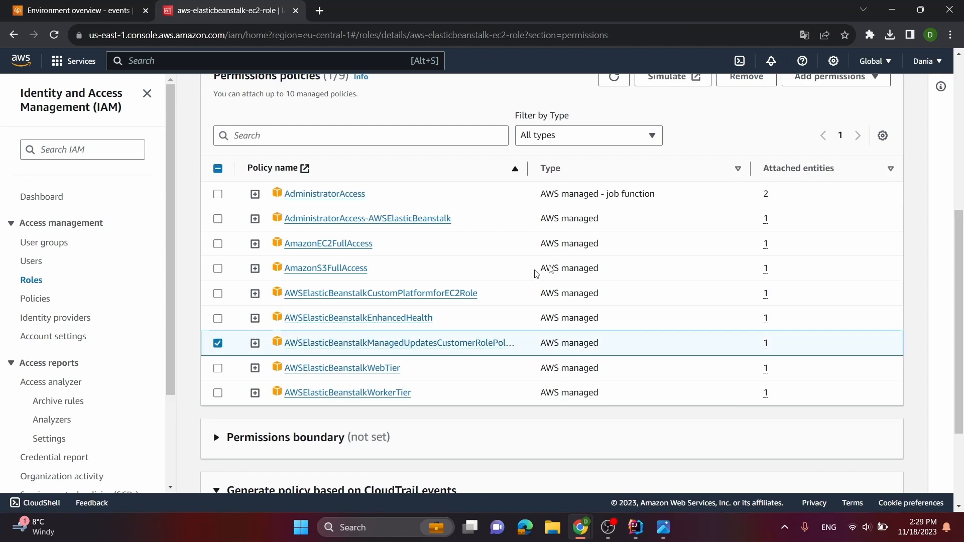
pyautogui.scroll(-3, 693, 255)
pyautogui.scroll(8, 467, 325)
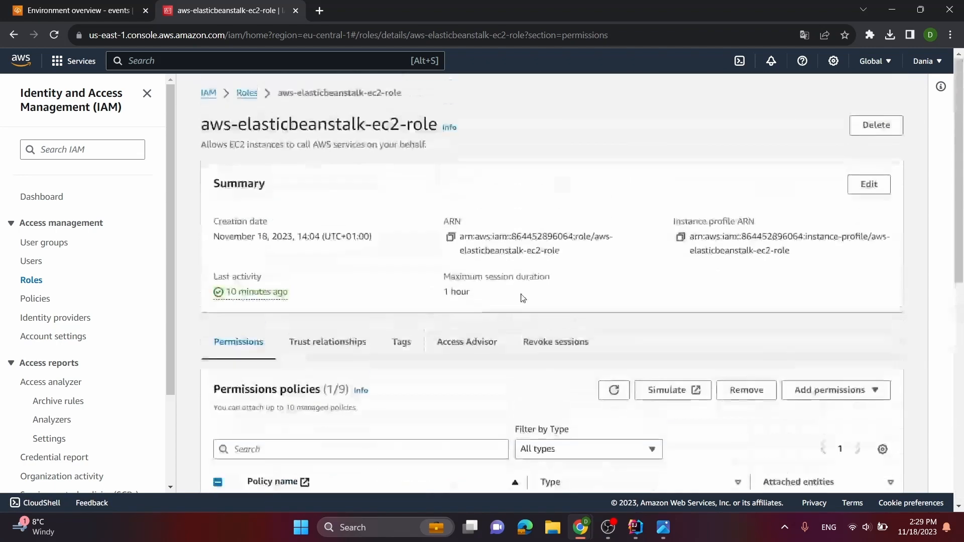
pyautogui.scroll(-5, 665, 324)
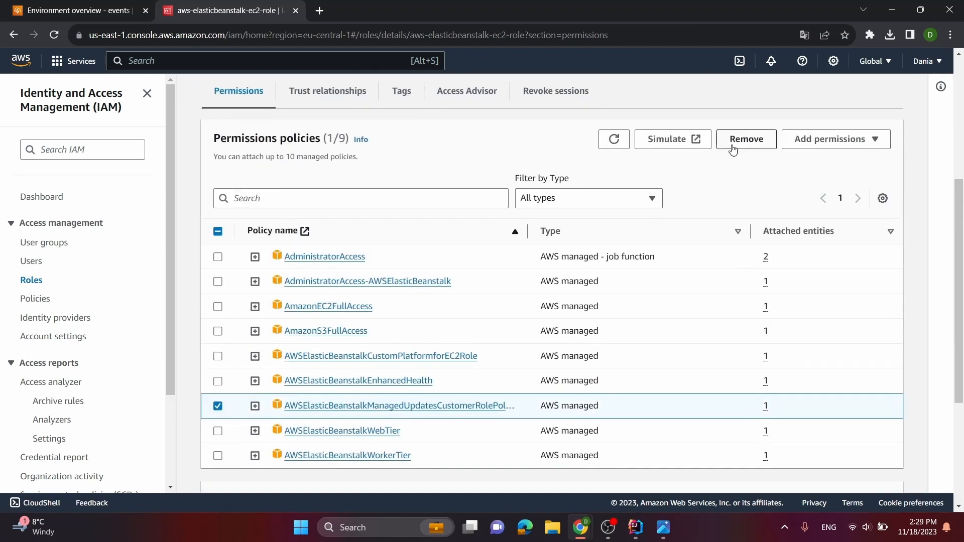
pyautogui.click(743, 147)
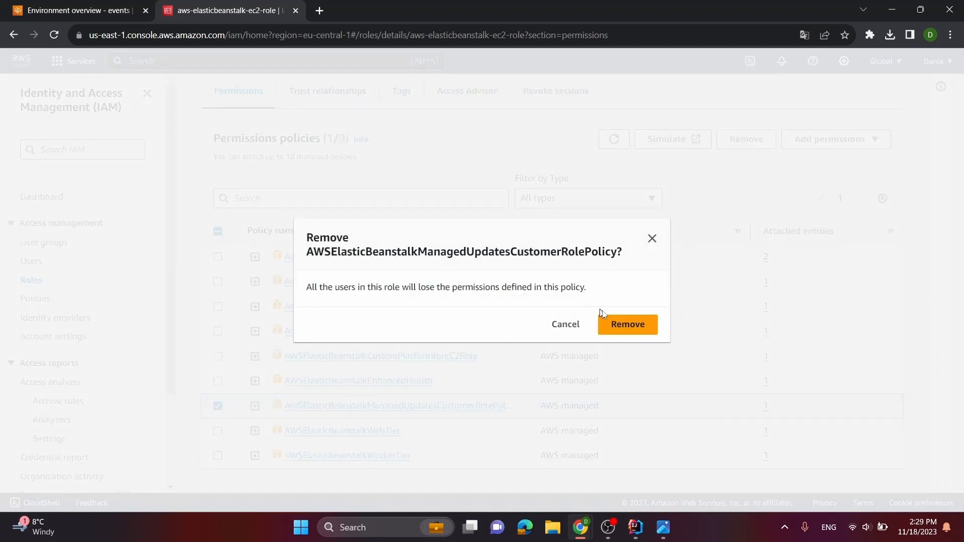
pyautogui.click(635, 324)
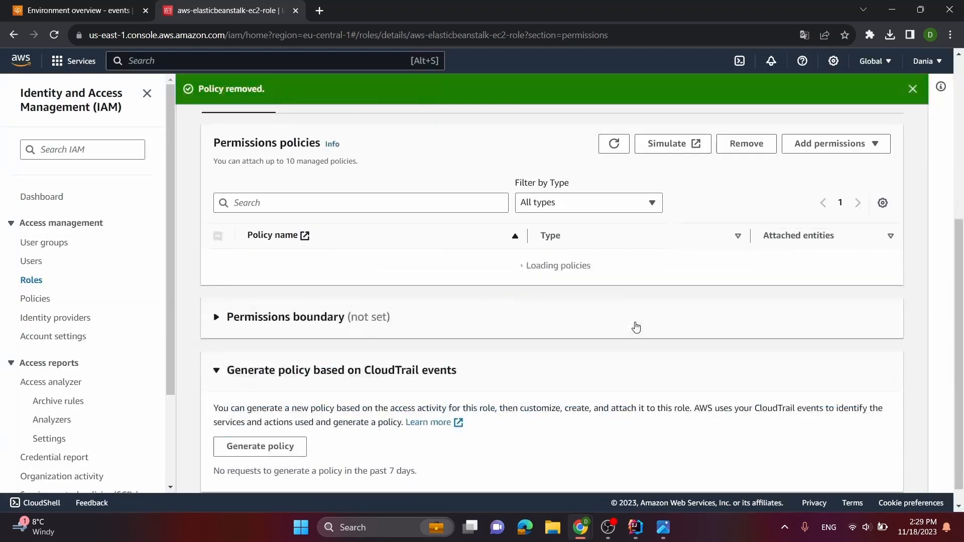
pyautogui.scroll(-2, 269, 222)
pyautogui.scroll(-5, 378, 226)
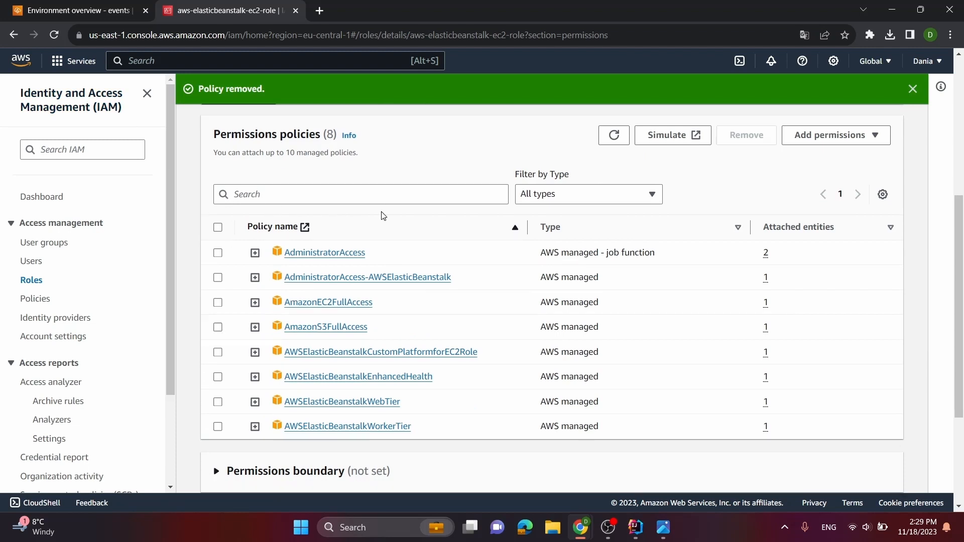
# Reopen aws-elasticbeanstalk-ec2-role from the IAM roles list and review its attached permissions policies
pyautogui.scroll(8, 386, 255)
pyautogui.scroll(2, 387, 255)
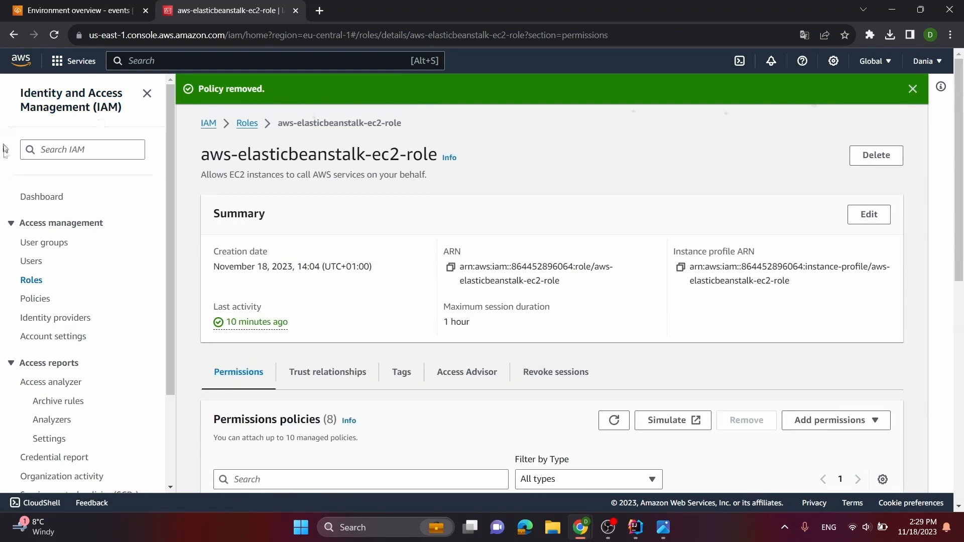
pyautogui.click(30, 279)
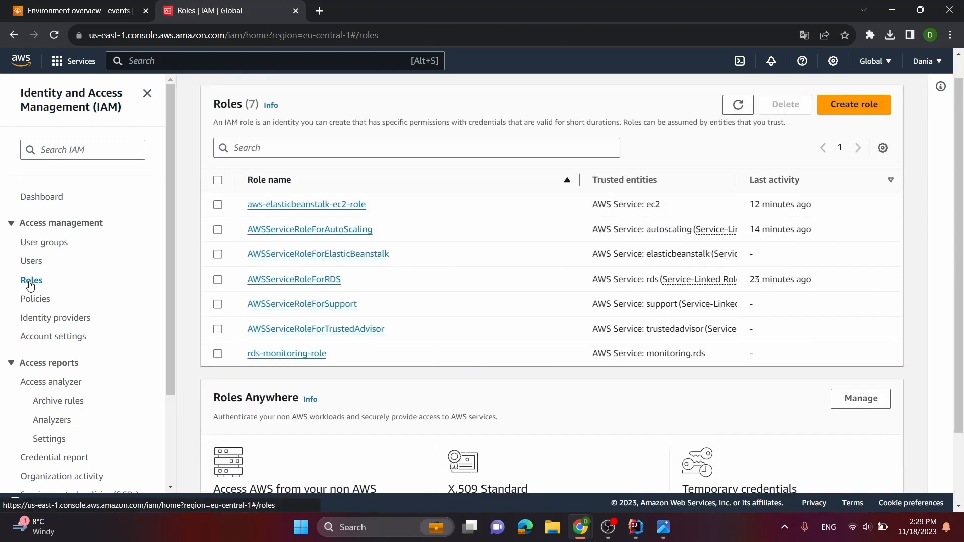
pyautogui.click(324, 206)
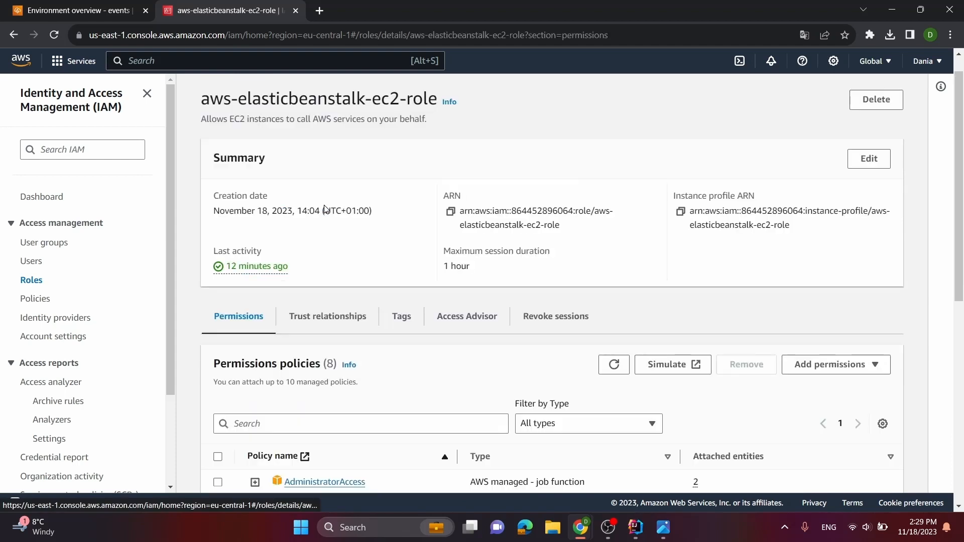
pyautogui.scroll(-5, 301, 226)
pyautogui.scroll(3, 284, 327)
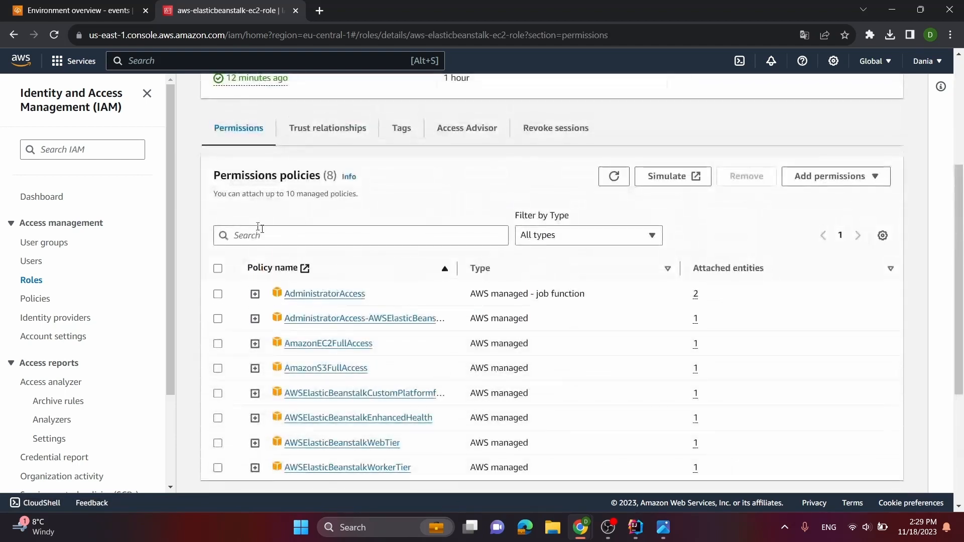
pyautogui.scroll(3, 200, 291)
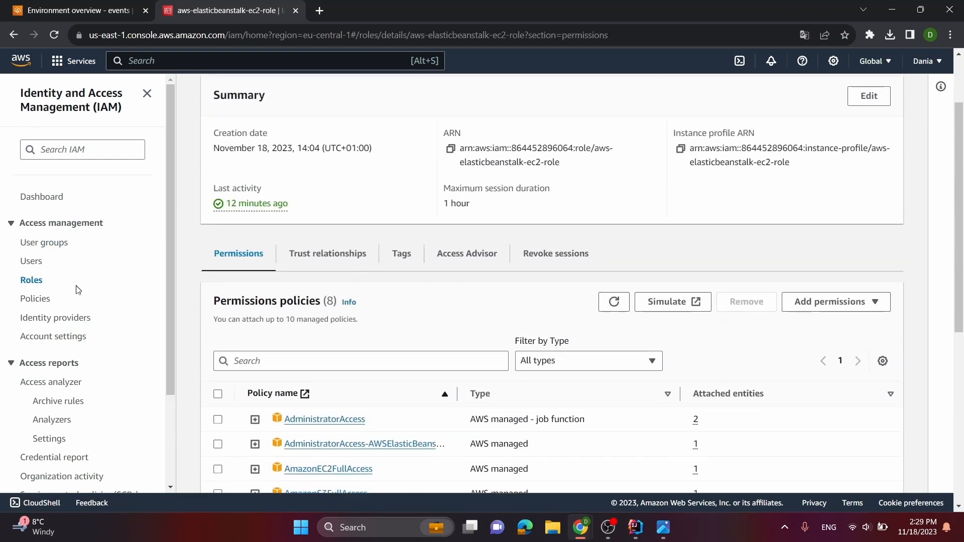
pyautogui.click(14, 35)
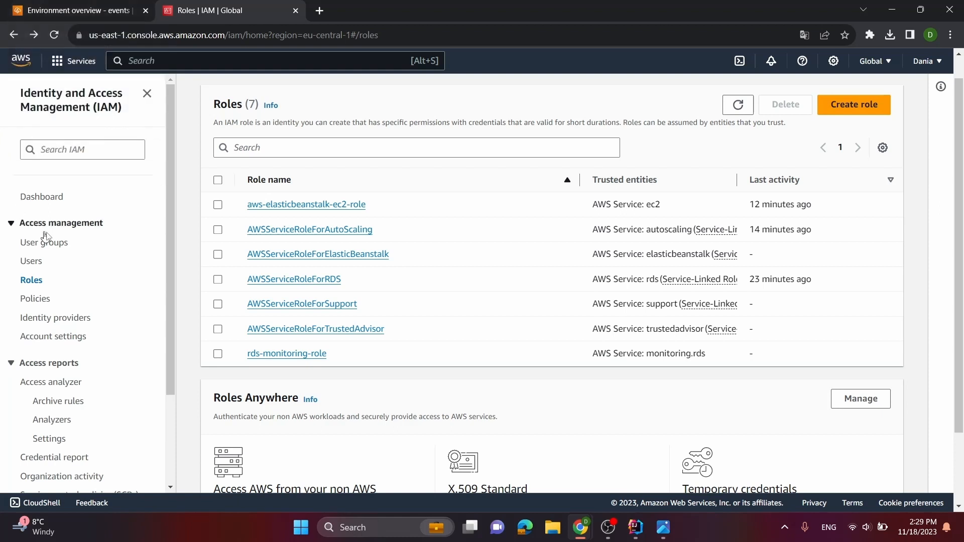
# Go to the EC2 security groups list and examine the default group's inbound rules
pyautogui.click(21, 59)
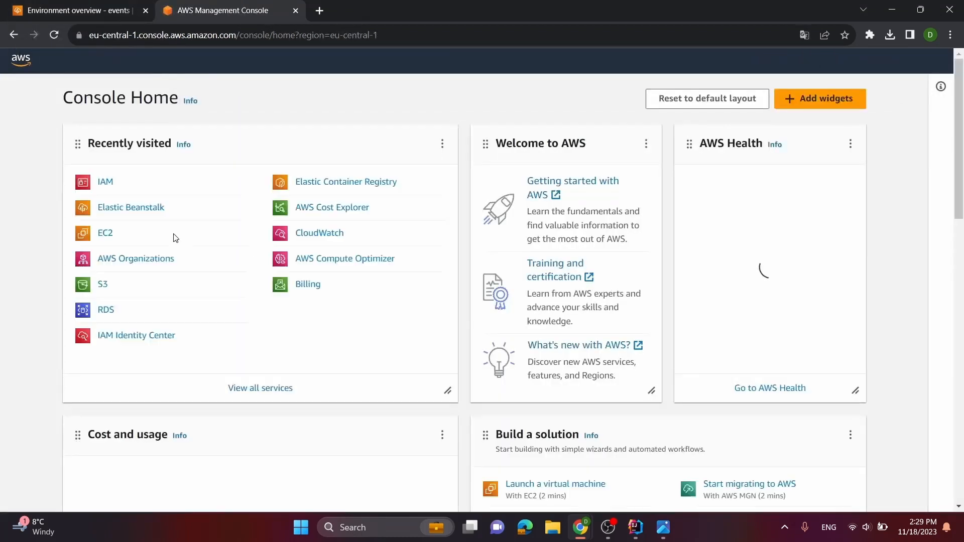
pyautogui.click(105, 234)
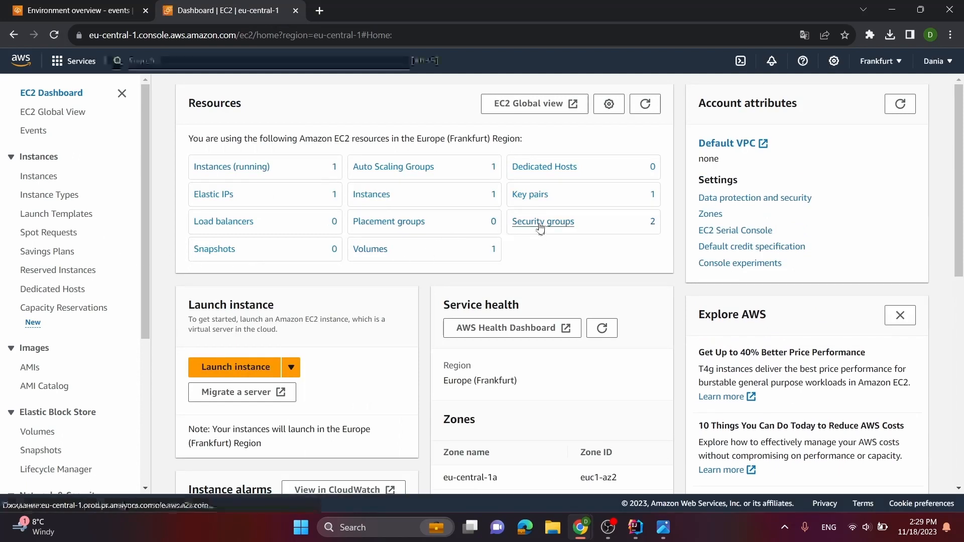
pyautogui.click(540, 225)
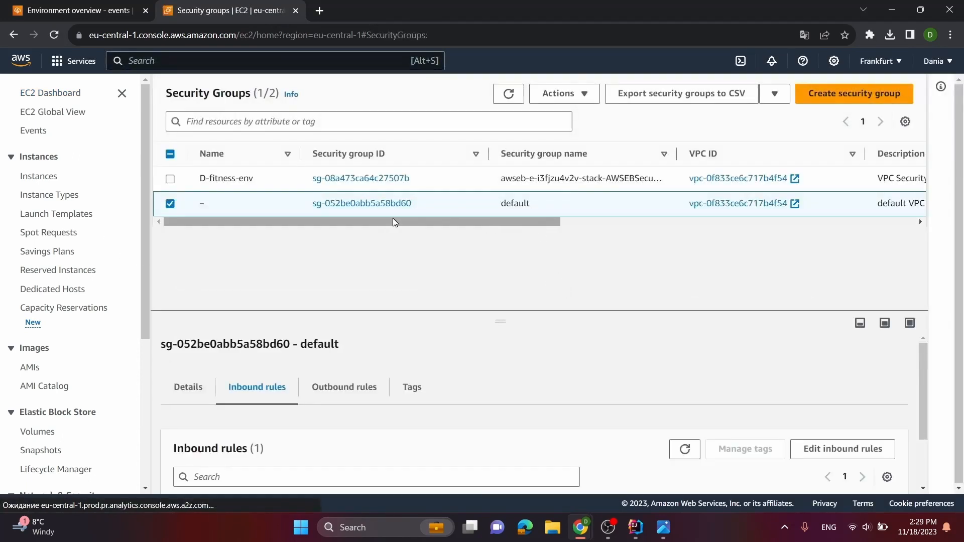
pyautogui.moveTo(393, 222); pyautogui.dragTo(301, 231)
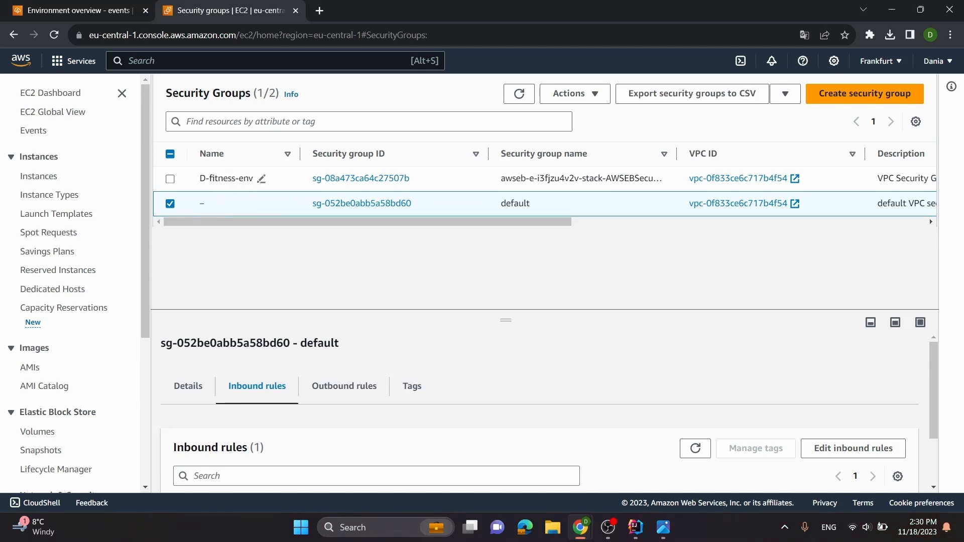
pyautogui.moveTo(444, 223); pyautogui.dragTo(424, 213)
pyautogui.scroll(-2, 267, 377)
pyautogui.scroll(2, 271, 365)
pyautogui.scroll(-2, 280, 408)
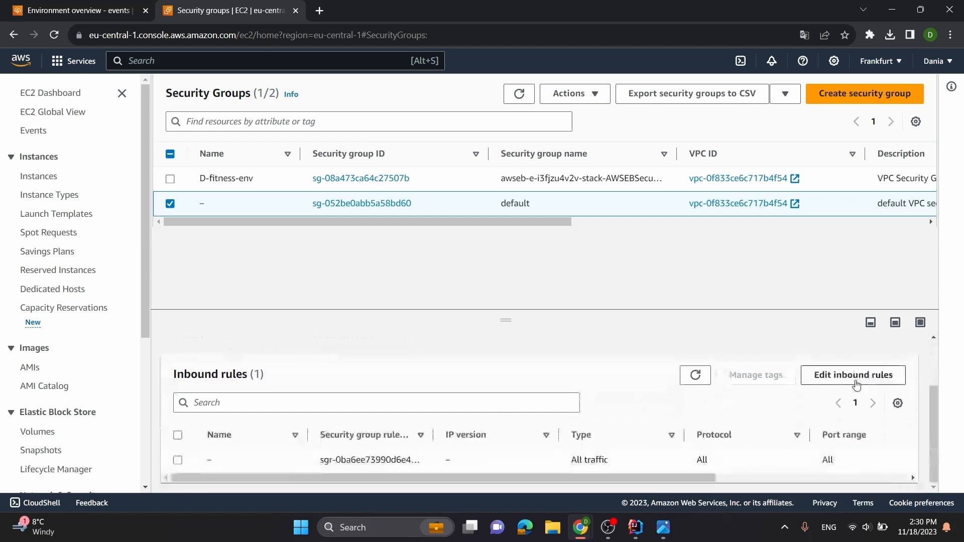
# Add an inbound rule of type PostgreSQL to the default security group
pyautogui.click(878, 375)
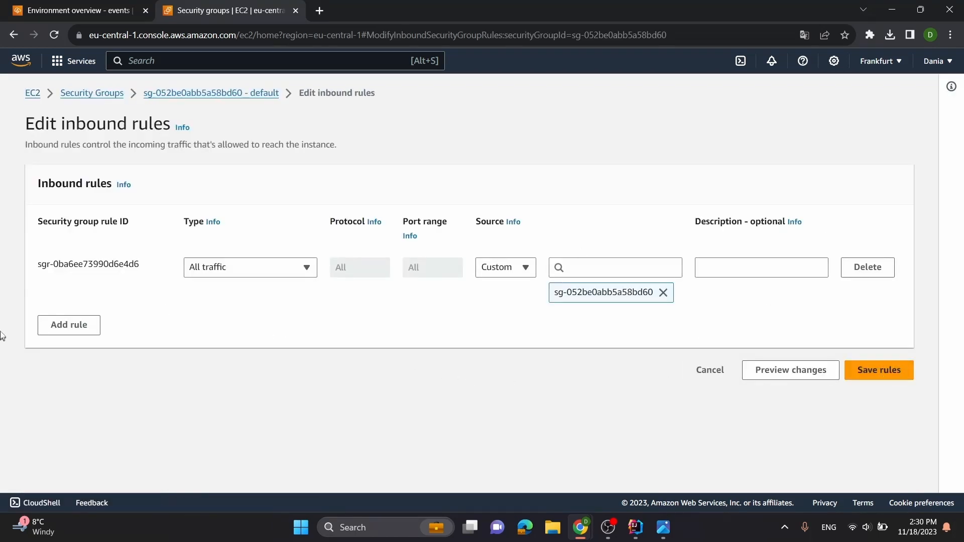
pyautogui.click(76, 321)
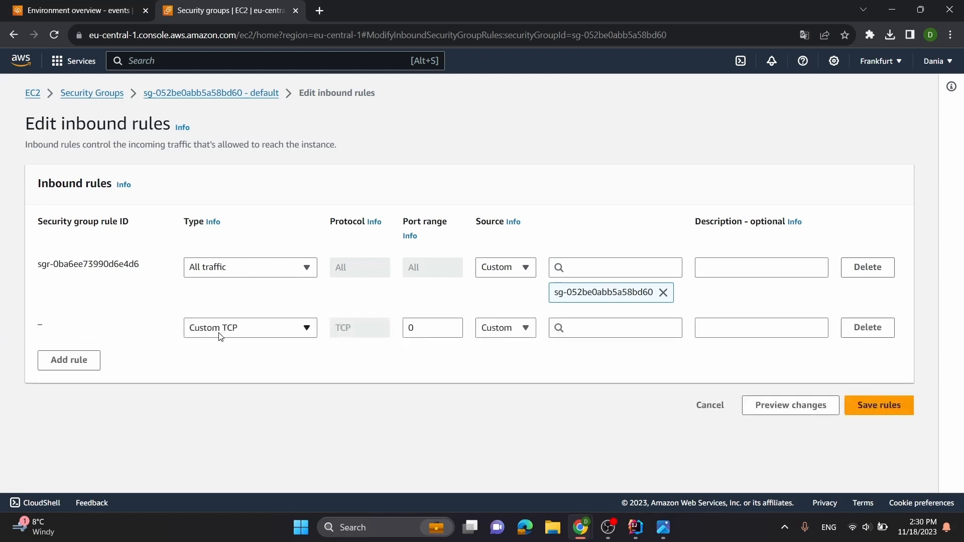
pyautogui.click(232, 336)
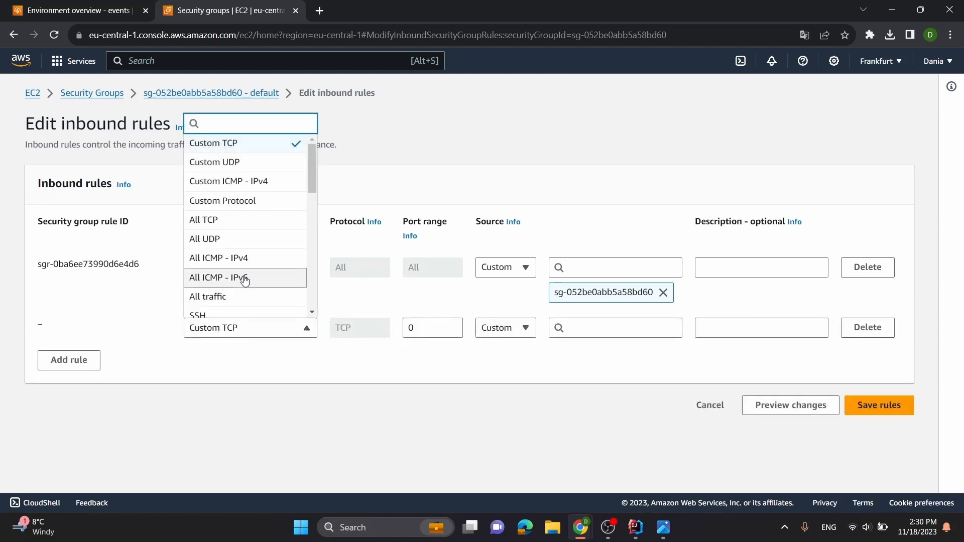
pyautogui.write('Pos')
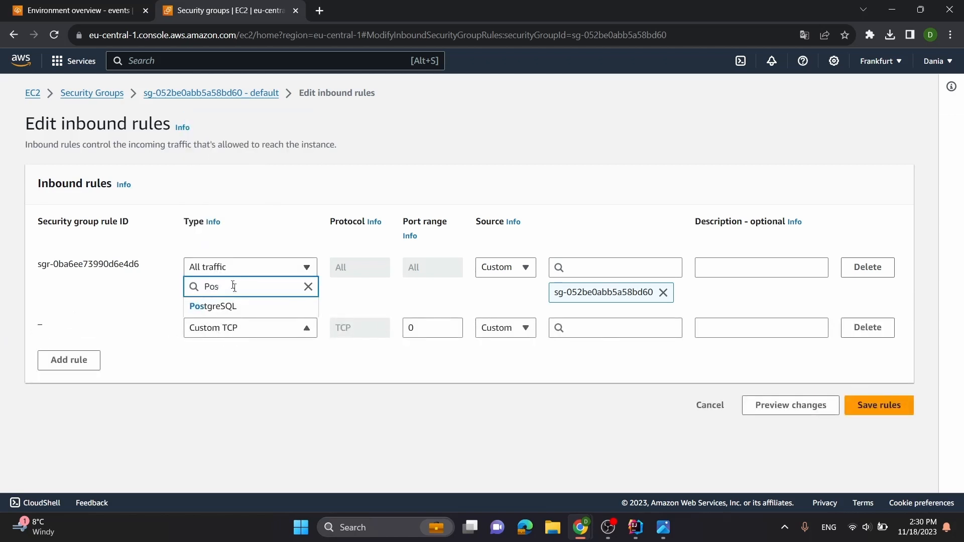
pyautogui.click(236, 307)
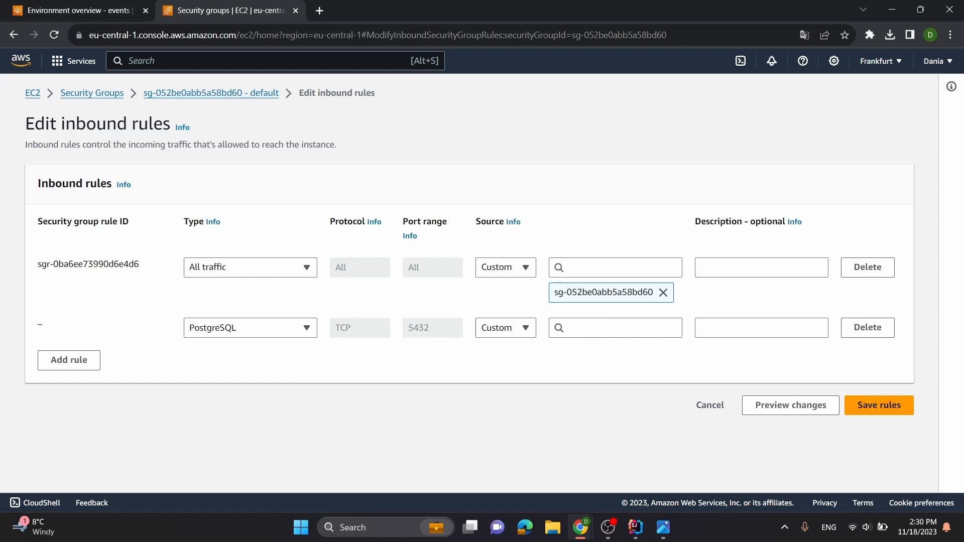
pyautogui.click(615, 328)
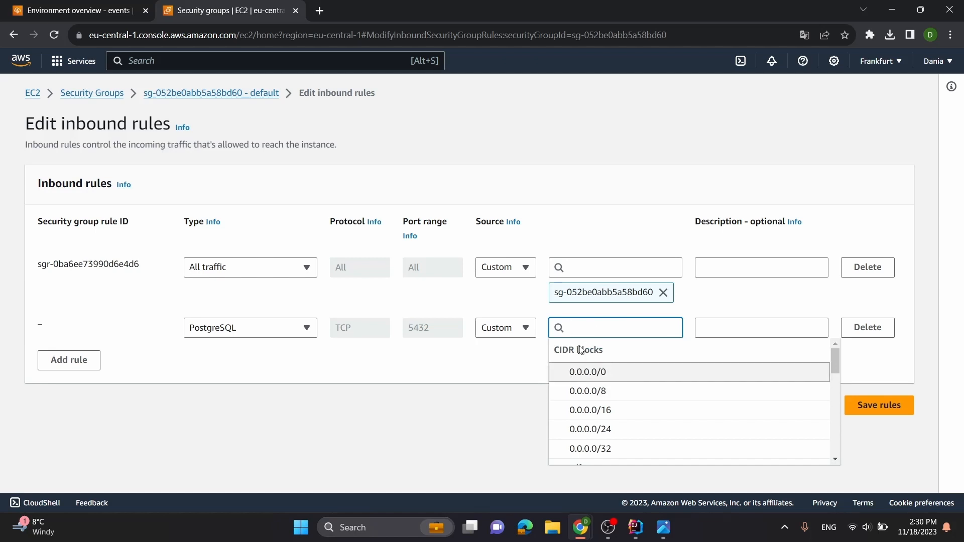
pyautogui.scroll(-3, 572, 394)
pyautogui.scroll(-3, 607, 399)
pyautogui.scroll(6, 618, 396)
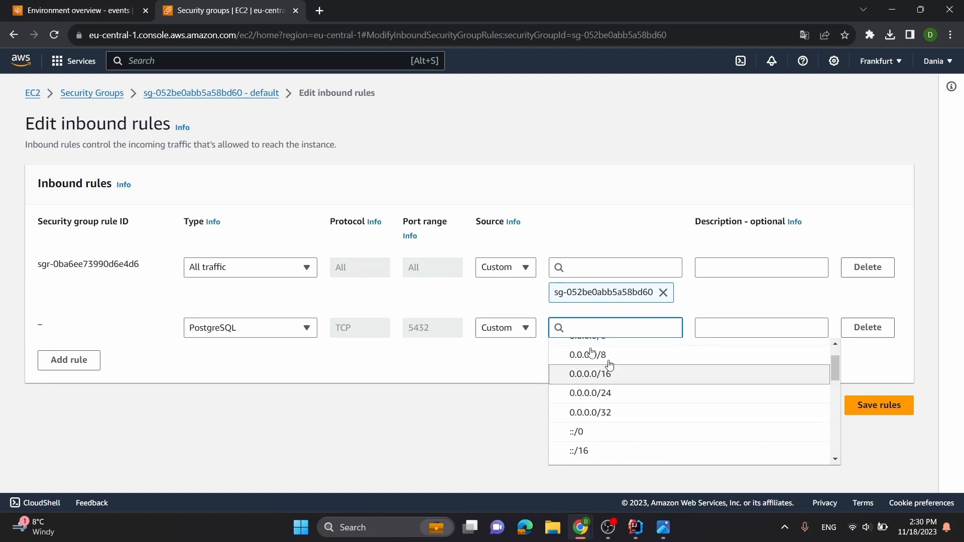
pyautogui.click(454, 446)
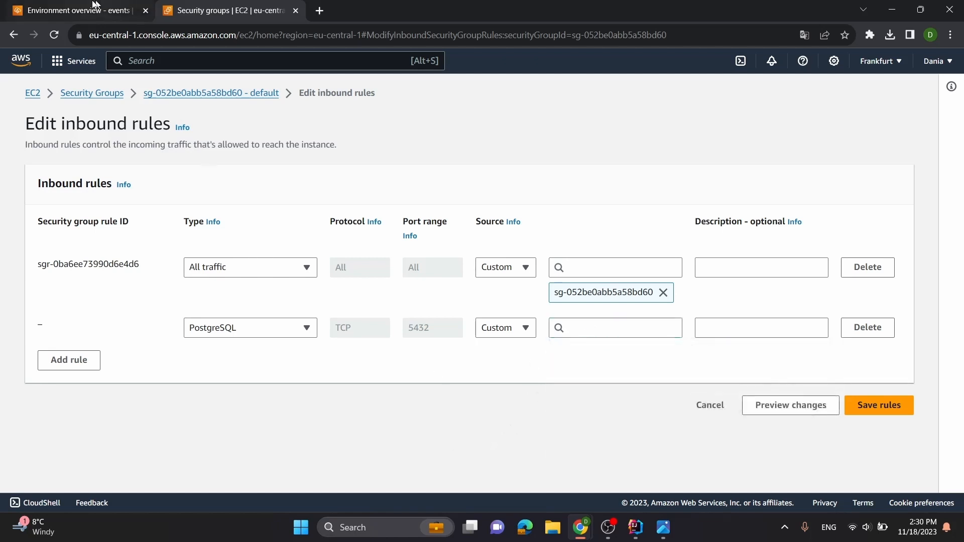
# Open the EC2 security groups list in the other browser tab and copy the security group ID of D-fitness-env
pyautogui.click(98, 9)
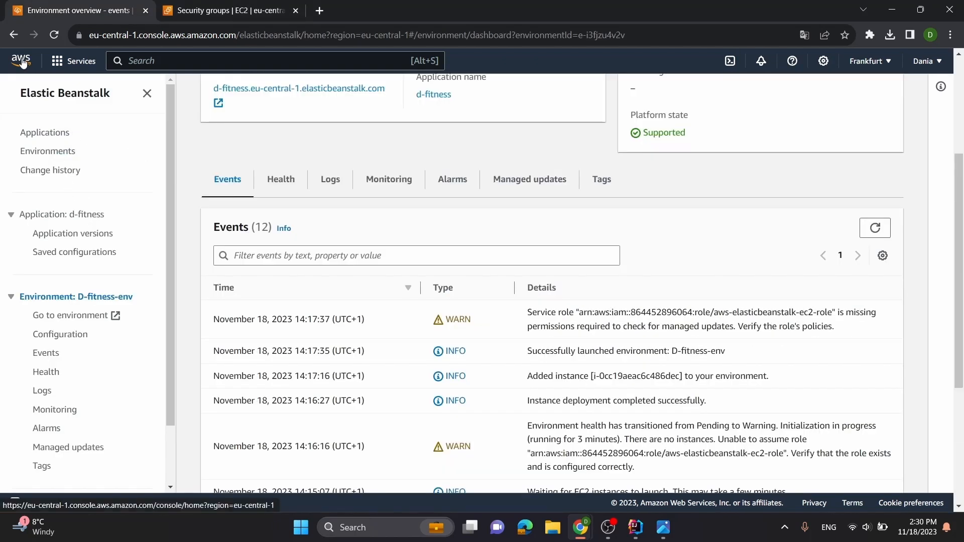
pyautogui.click(21, 59)
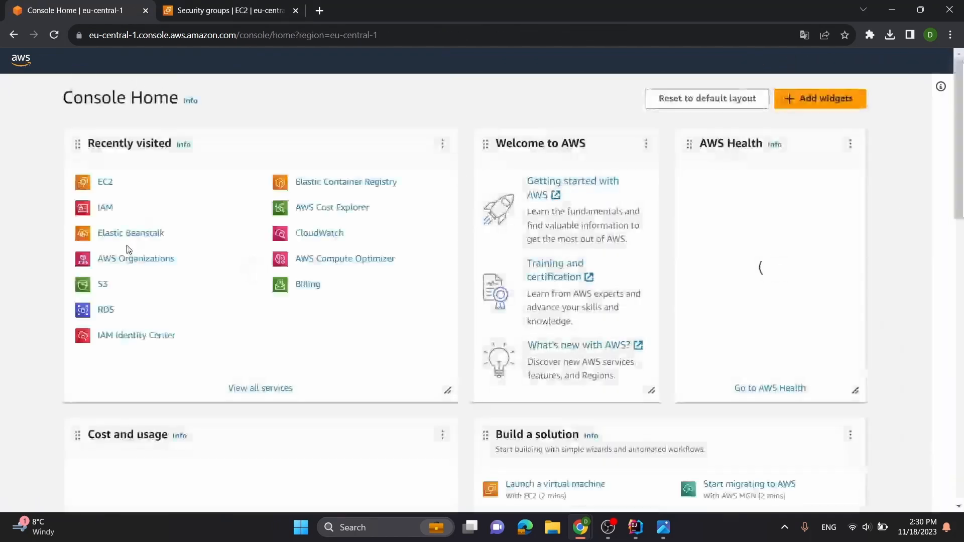
pyautogui.click(103, 185)
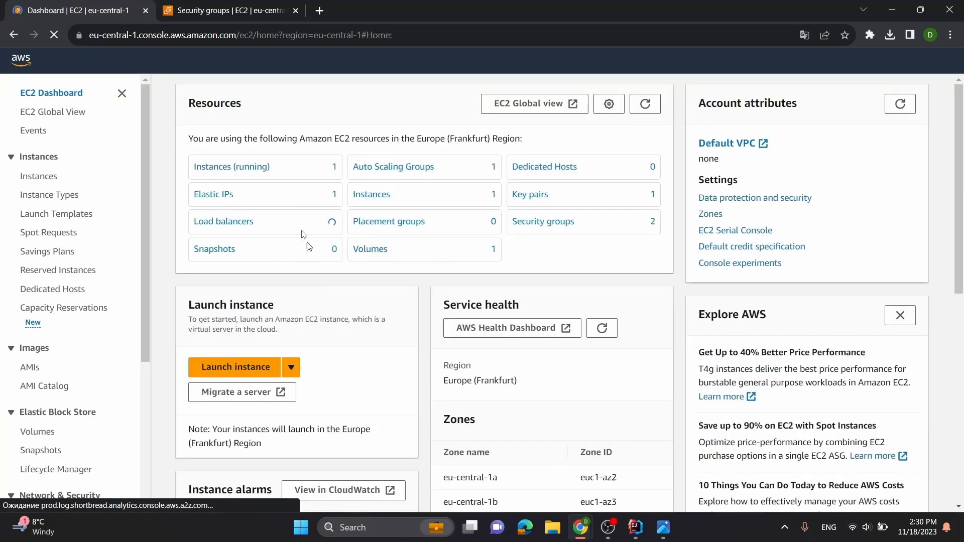
pyautogui.click(535, 221)
pyautogui.click(250, 6)
pyautogui.click(119, 10)
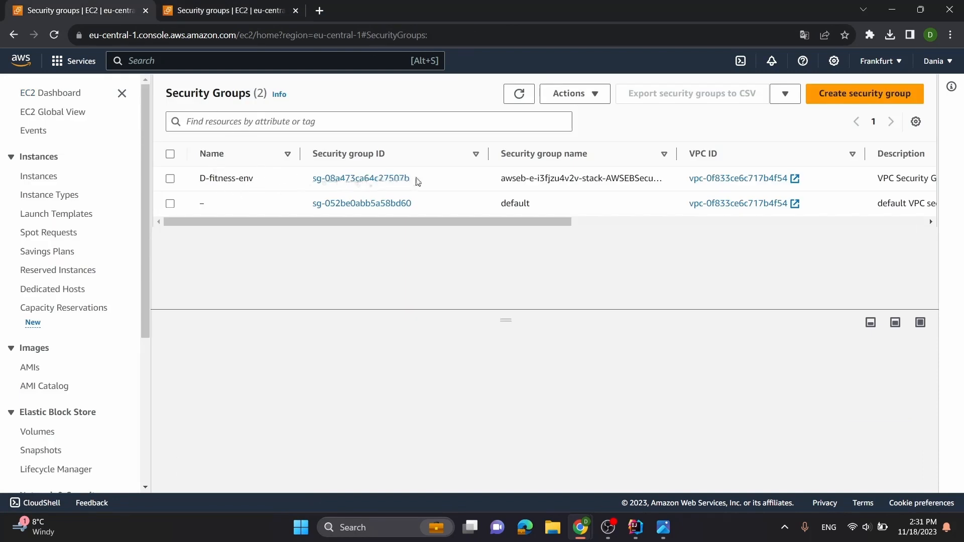
pyautogui.moveTo(416, 180); pyautogui.dragTo(314, 178)
pyautogui.hotkey('ctrl', 'c')
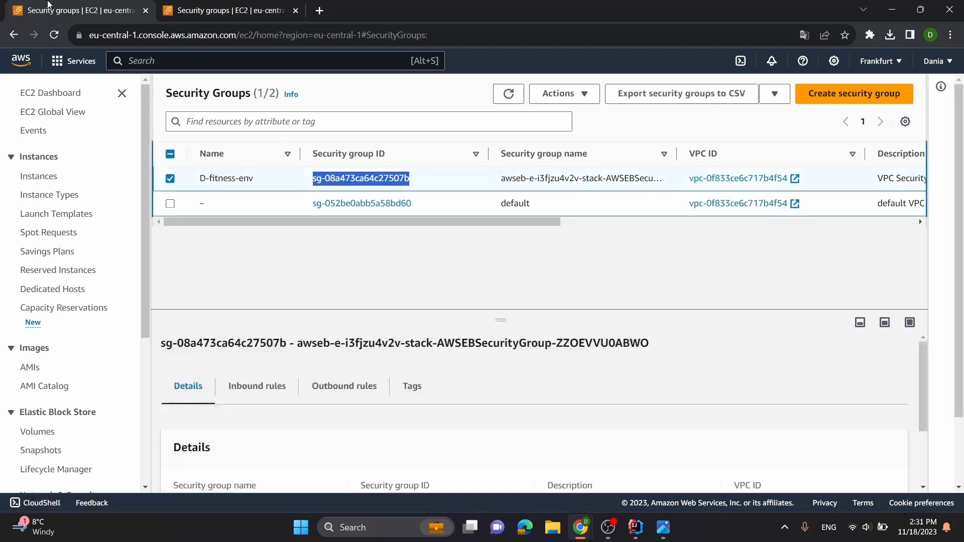
# Set the new PostgreSQL rule's source to the D-fitness-env security group, sg-08a473ca64c27507b
pyautogui.click(213, 5)
pyautogui.click(606, 329)
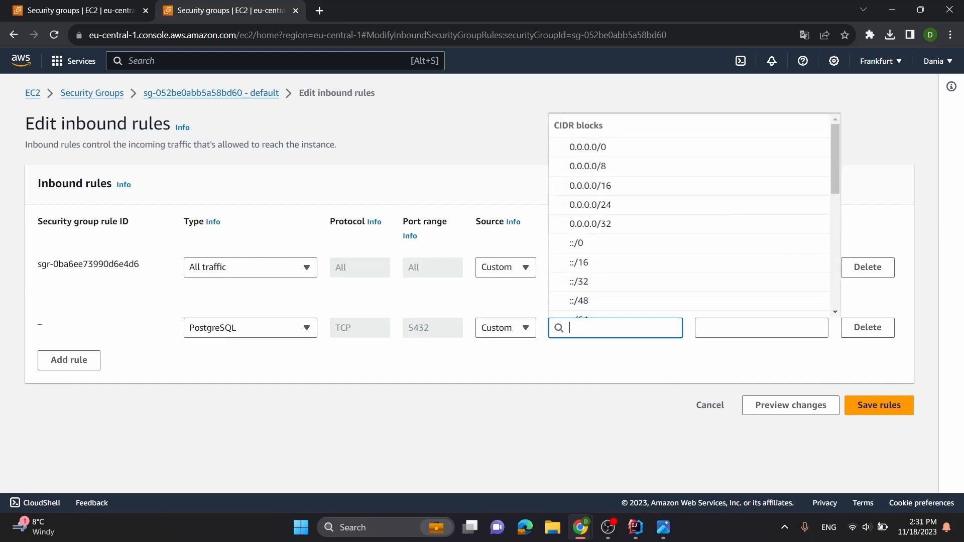
pyautogui.hotkey('ctrl', 'v')
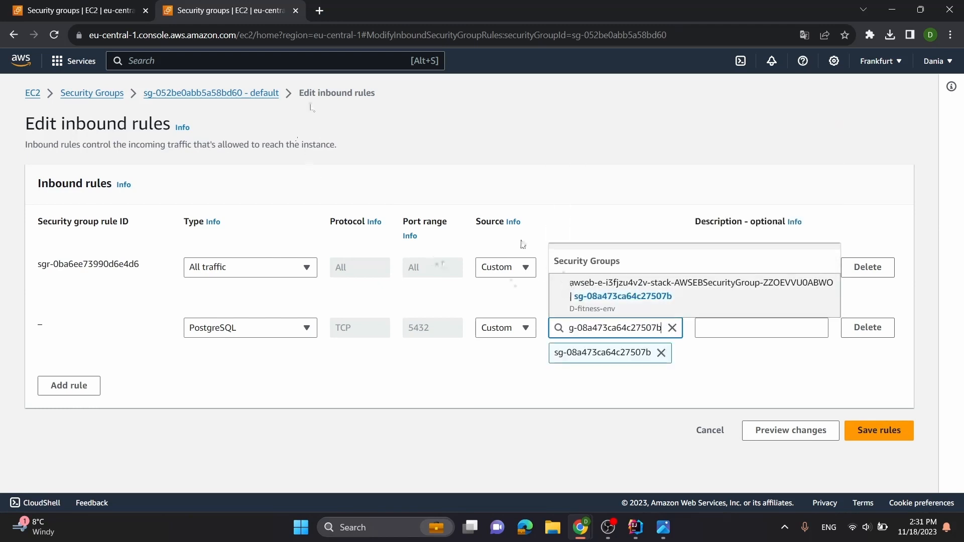
pyautogui.click(48, 7)
pyautogui.click(186, 6)
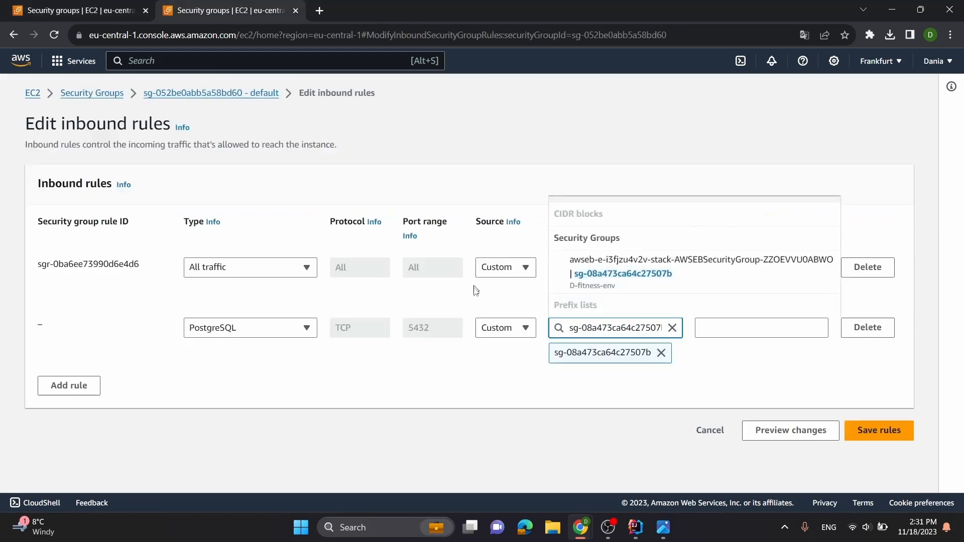
pyautogui.click(495, 382)
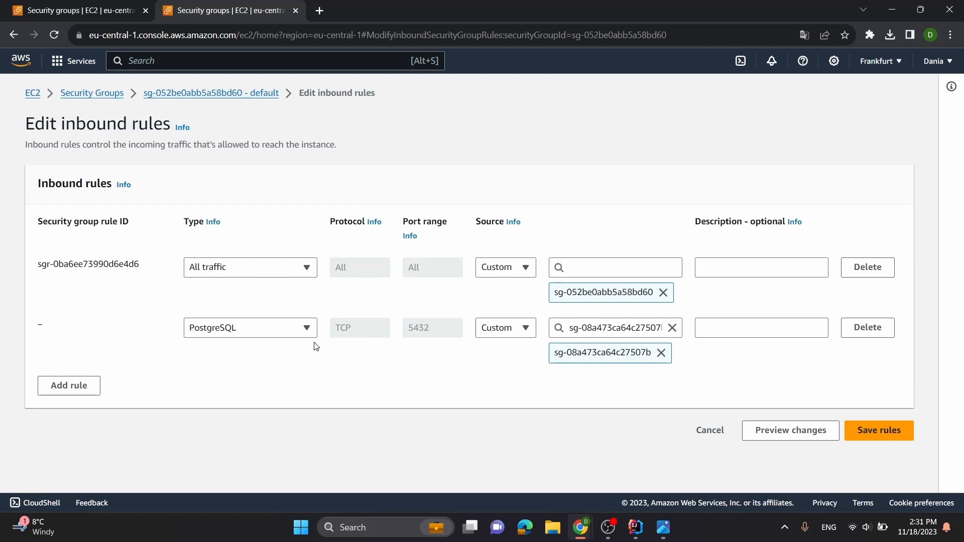
# Save the default security group's inbound rules and check the group's updated rule list
pyautogui.click(888, 436)
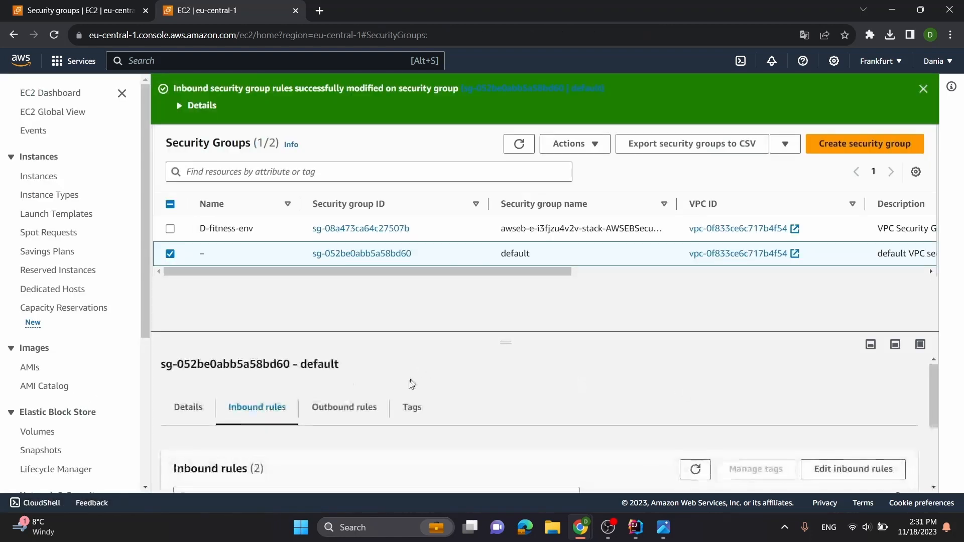
pyautogui.scroll(-2, 382, 401)
pyautogui.scroll(1, 281, 447)
pyautogui.scroll(-1, 286, 442)
pyautogui.scroll(1, 323, 430)
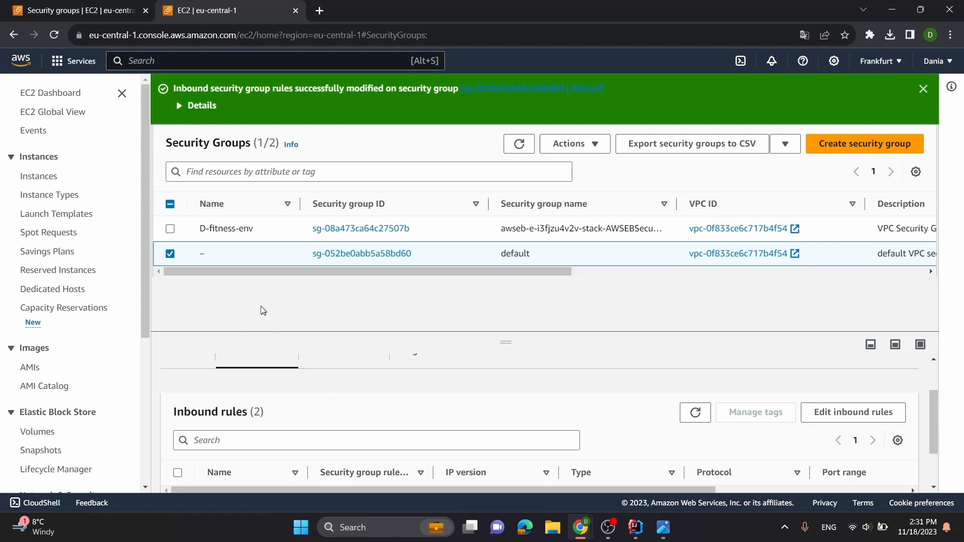
pyautogui.click(924, 89)
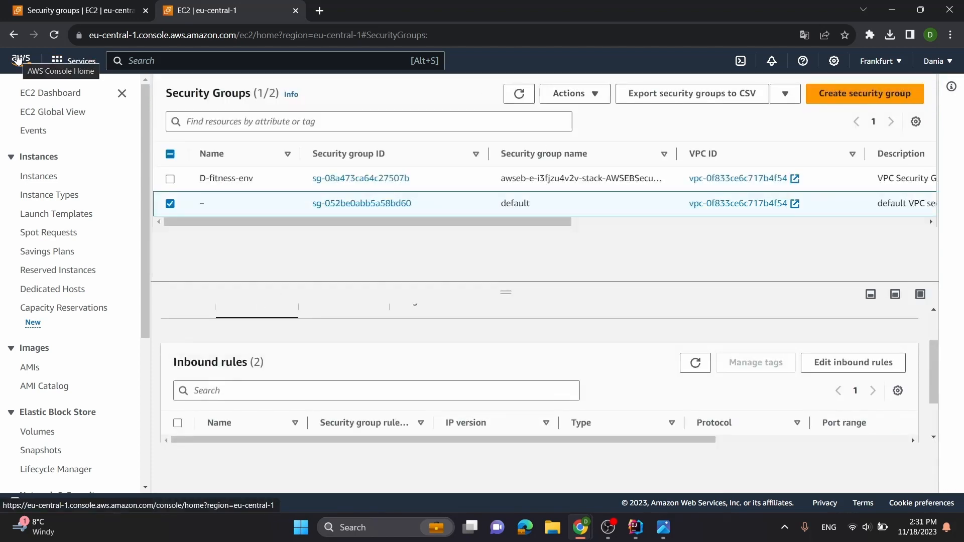
# Return to the console home, search for "ecr" and open Elastic Container Registry
pyautogui.click(18, 59)
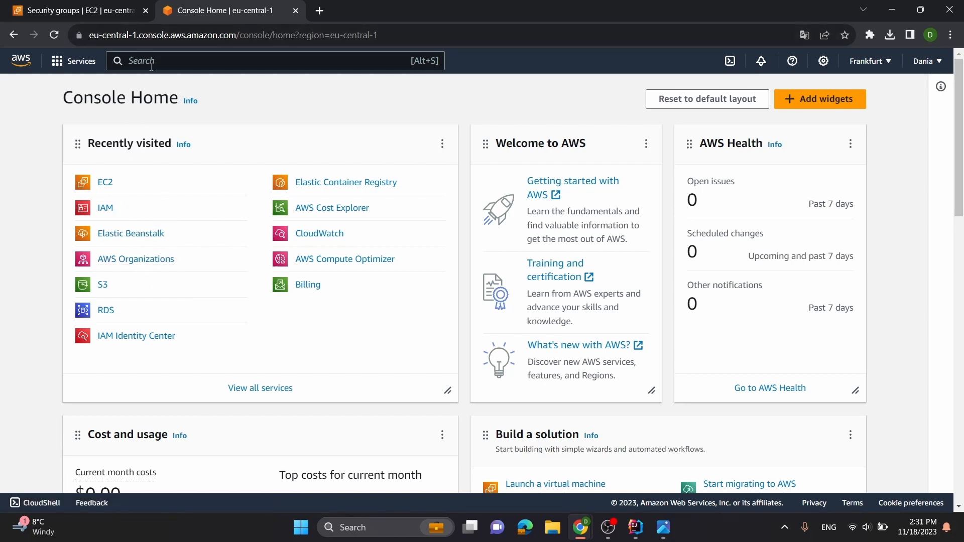
pyautogui.write('ecr')
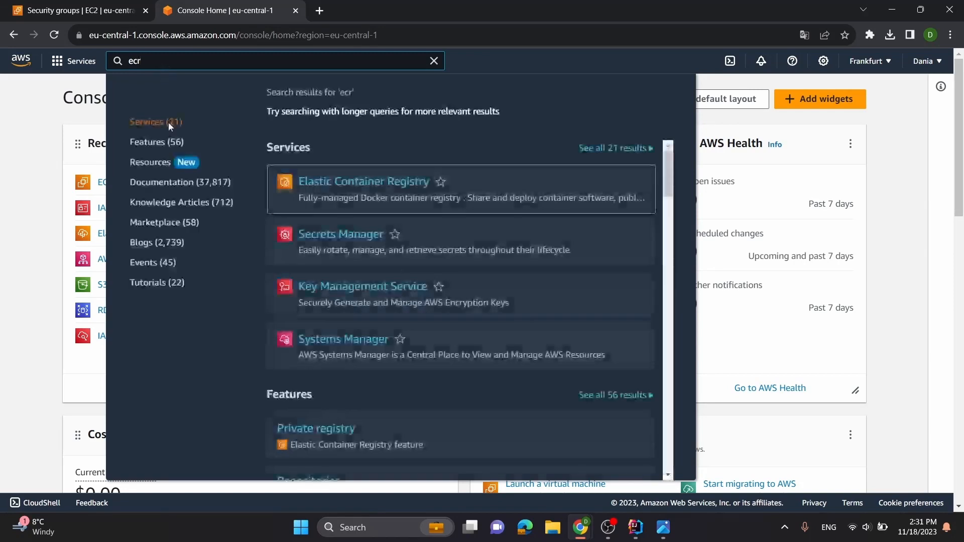
pyautogui.click(382, 184)
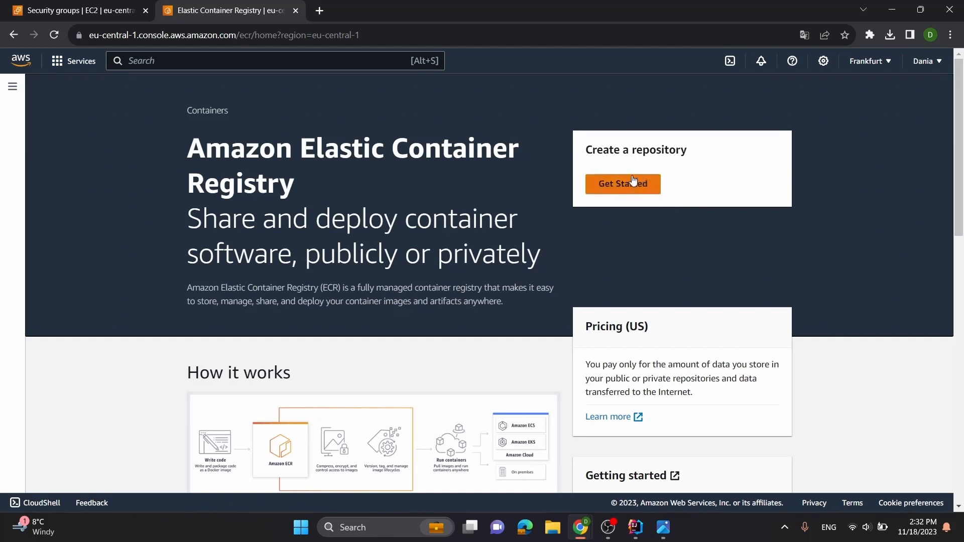
# Create a private repository named fitness-app-repo with tag immutability, scan on push and KMS encryption left disabled
pyautogui.click(637, 188)
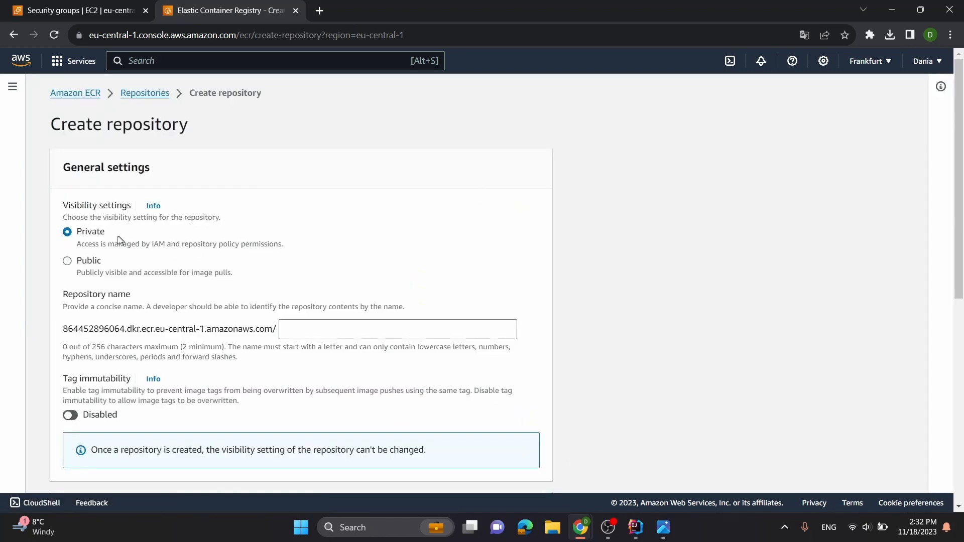
pyautogui.scroll(-2, 97, 233)
pyautogui.scroll(1, 77, 173)
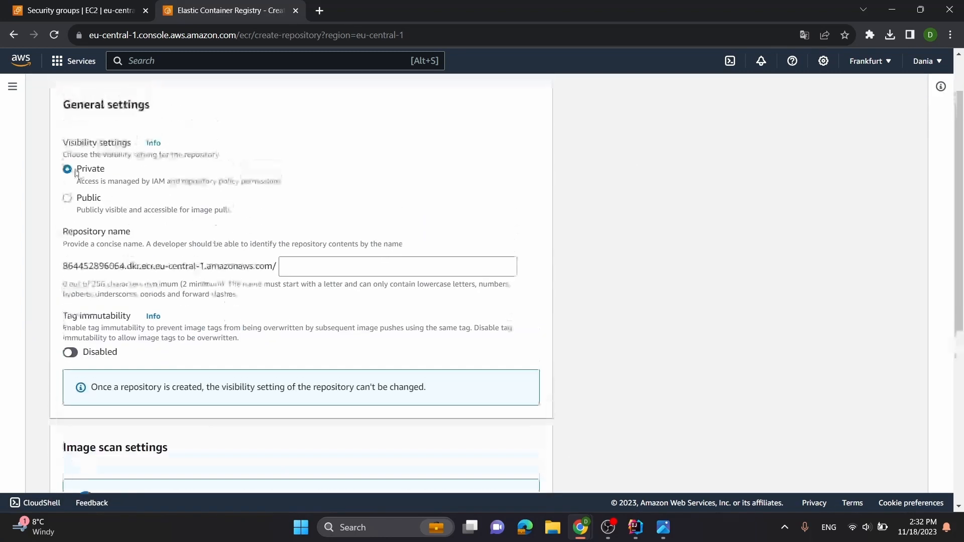
pyautogui.click(354, 266)
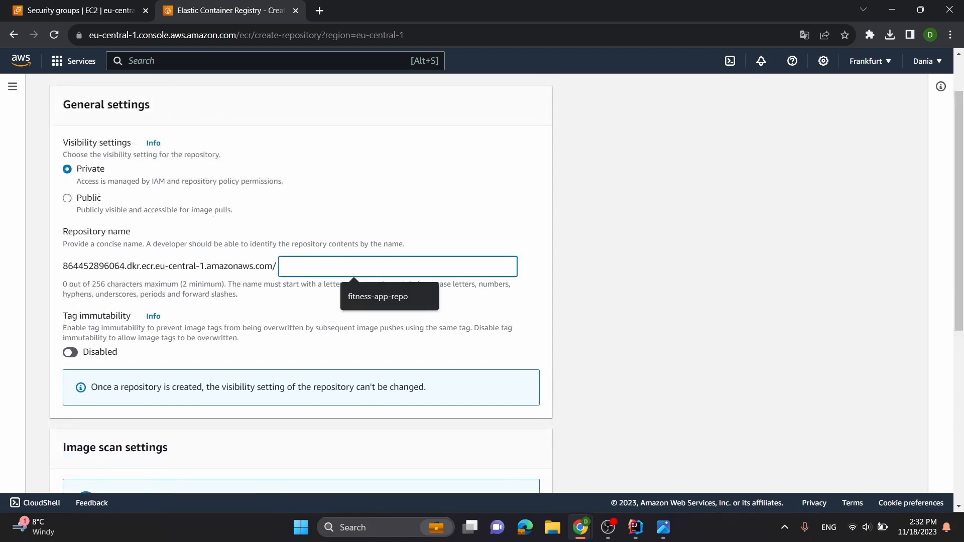
pyautogui.click(377, 297)
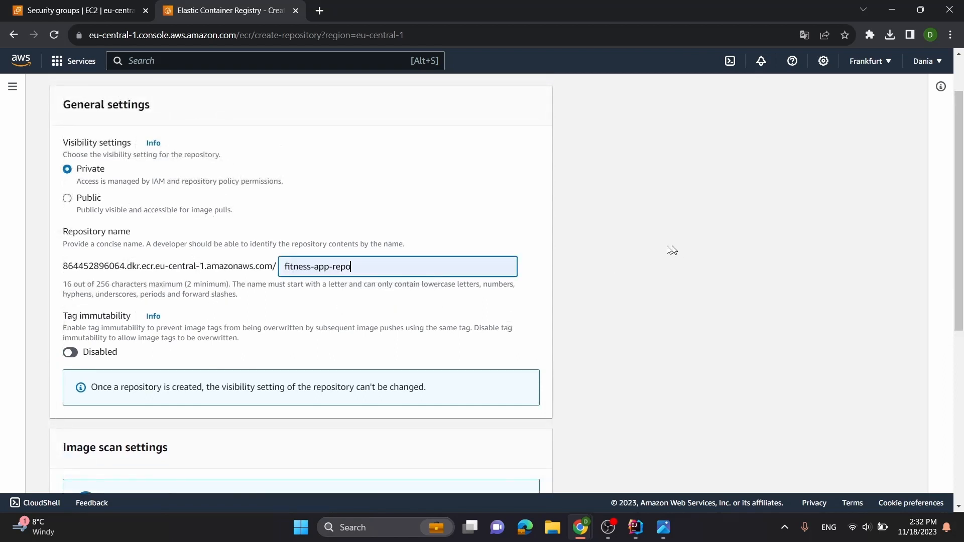
pyautogui.scroll(-2, 303, 288)
pyautogui.scroll(-4, 215, 254)
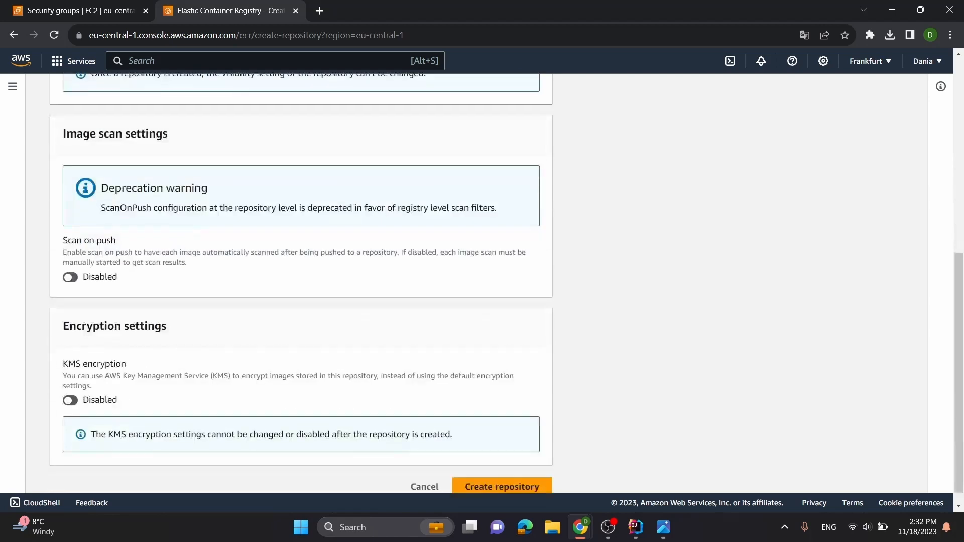
pyautogui.click(535, 472)
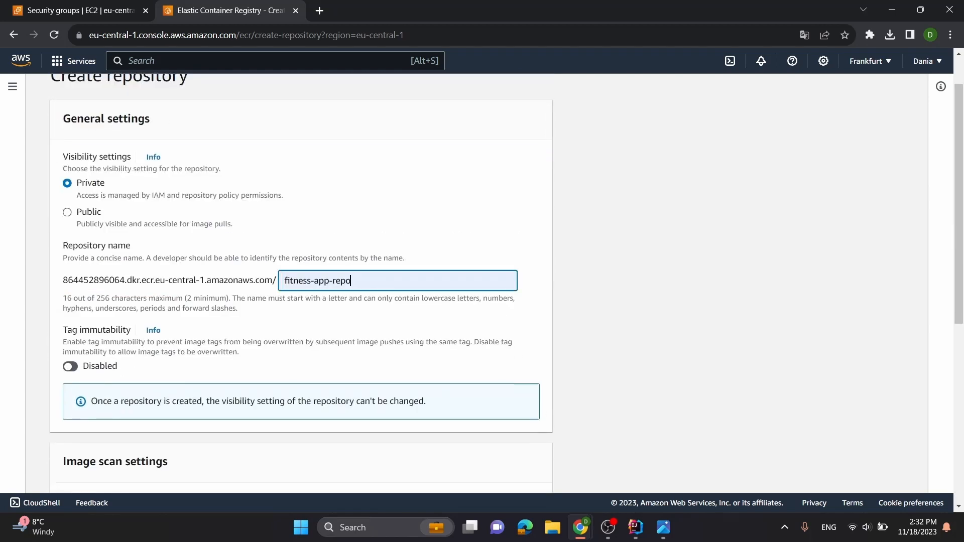
pyautogui.scroll(-6, 483, 303)
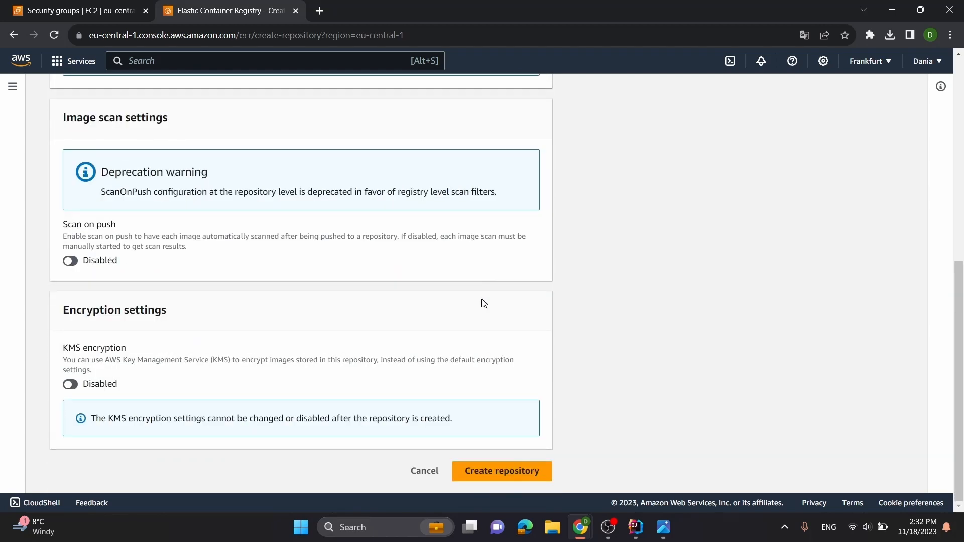
pyautogui.scroll(7, 483, 303)
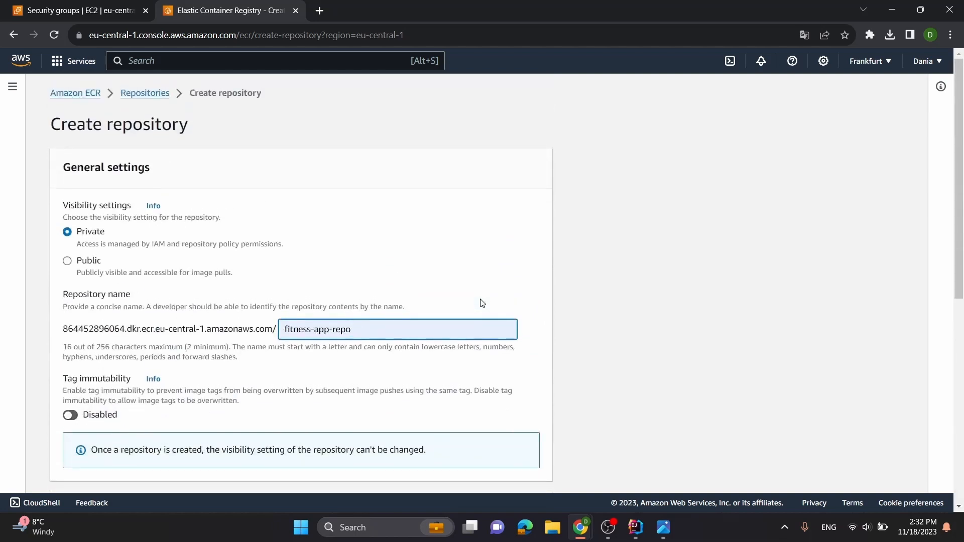
pyautogui.scroll(-7, 482, 304)
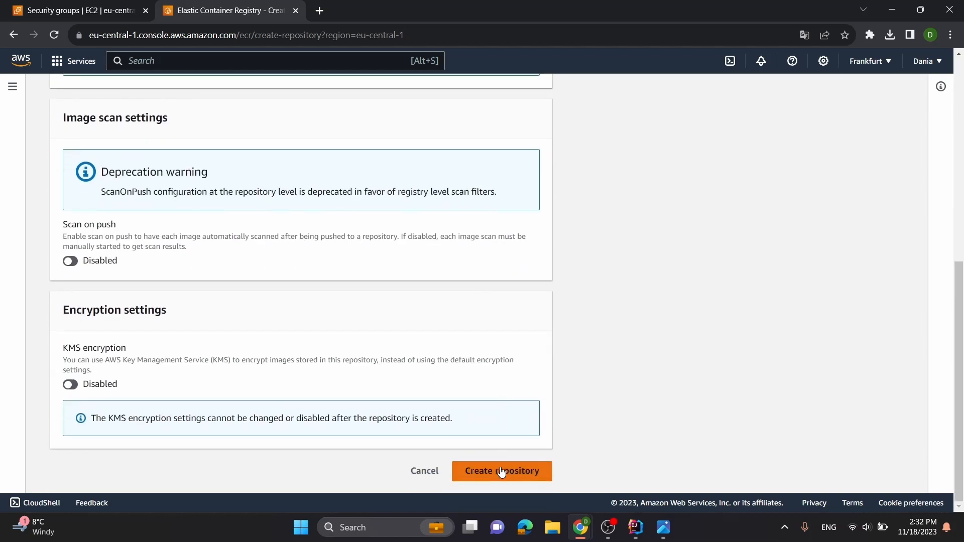
pyautogui.click(501, 471)
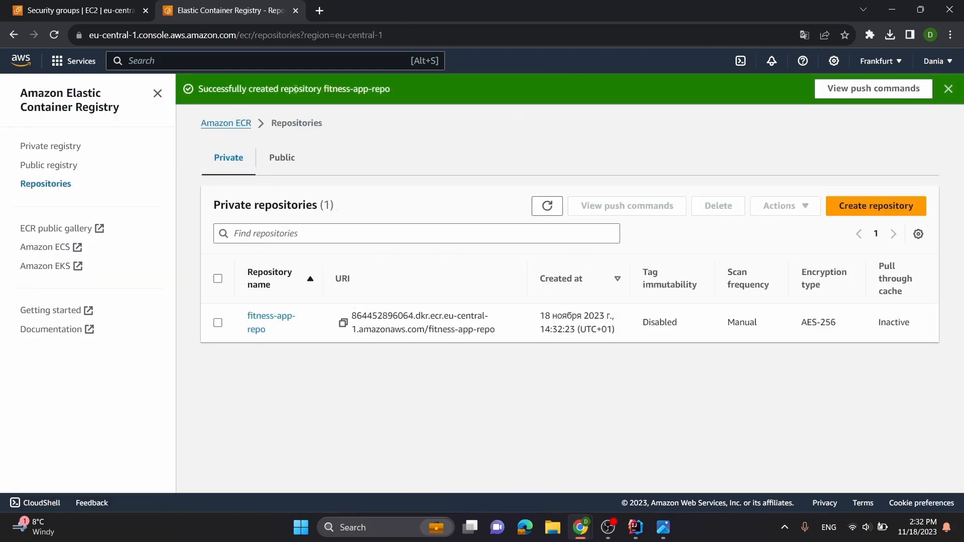
pyautogui.click(949, 89)
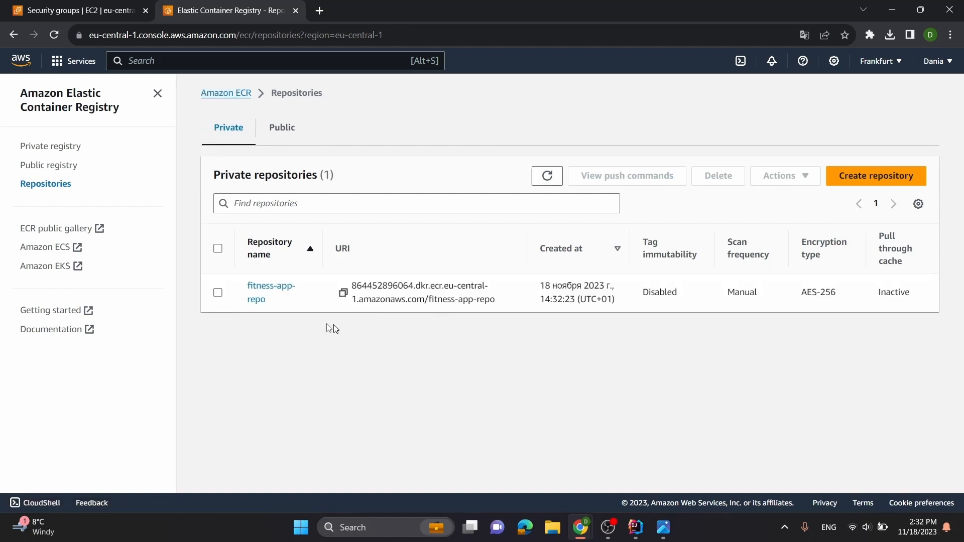
# Open fitness-app-repo and view its push commands for macOS / Linux
pyautogui.click(265, 296)
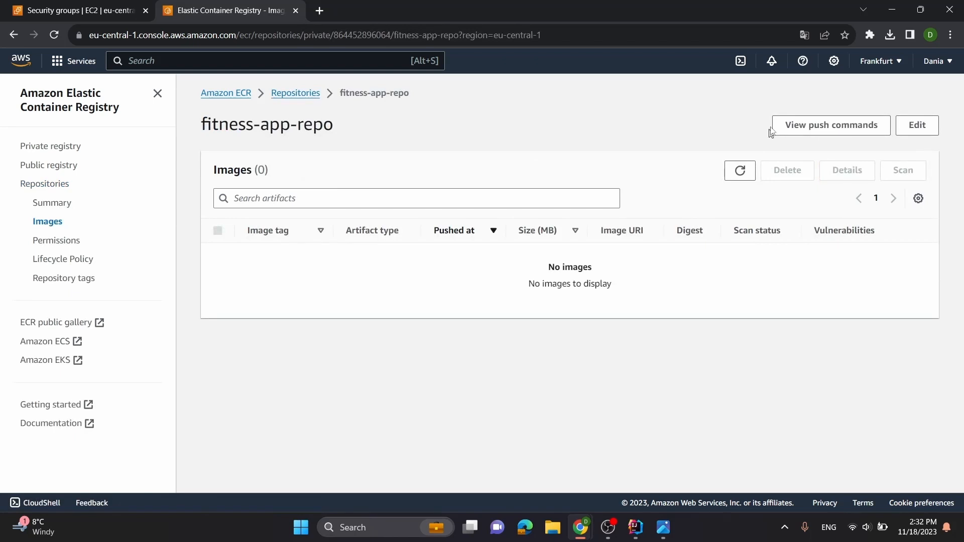
pyautogui.click(799, 131)
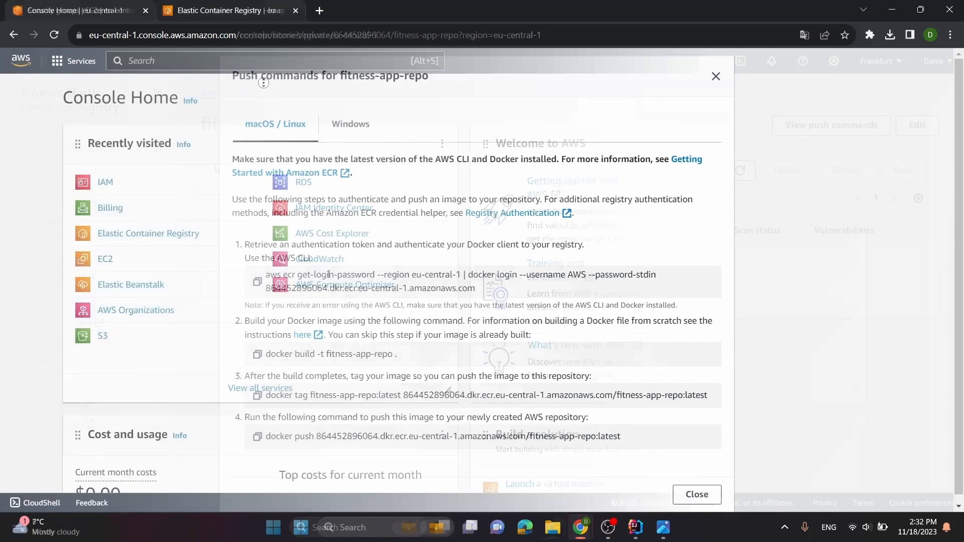
pyautogui.scroll(-3, 372, 155)
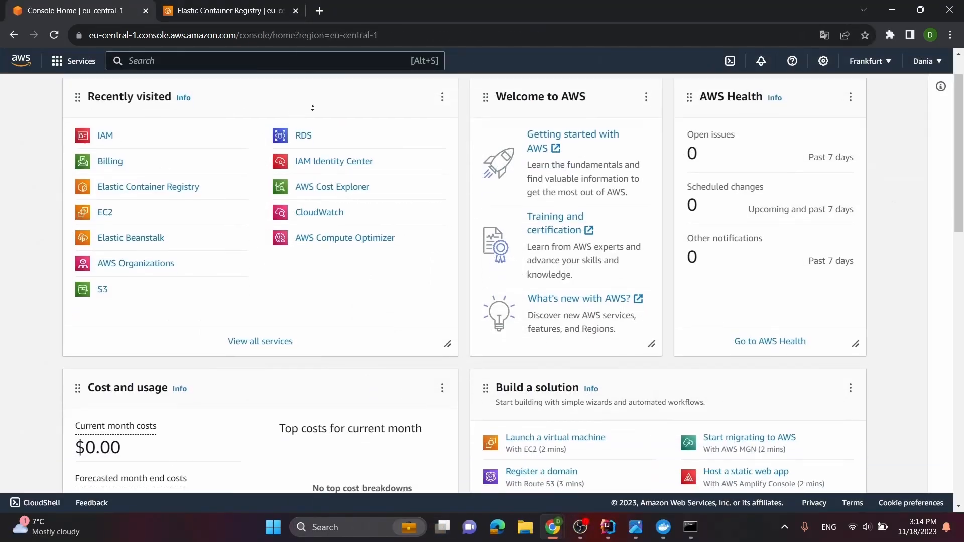
# From the console home, open the account's security credentials page and go to its access keys section
pyautogui.scroll(-6, 370, 172)
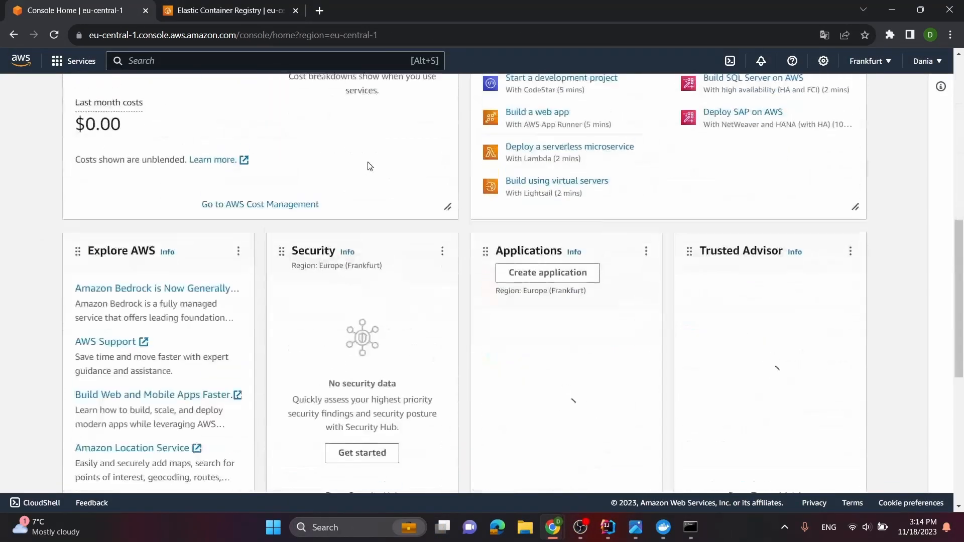
pyautogui.scroll(10, 396, 168)
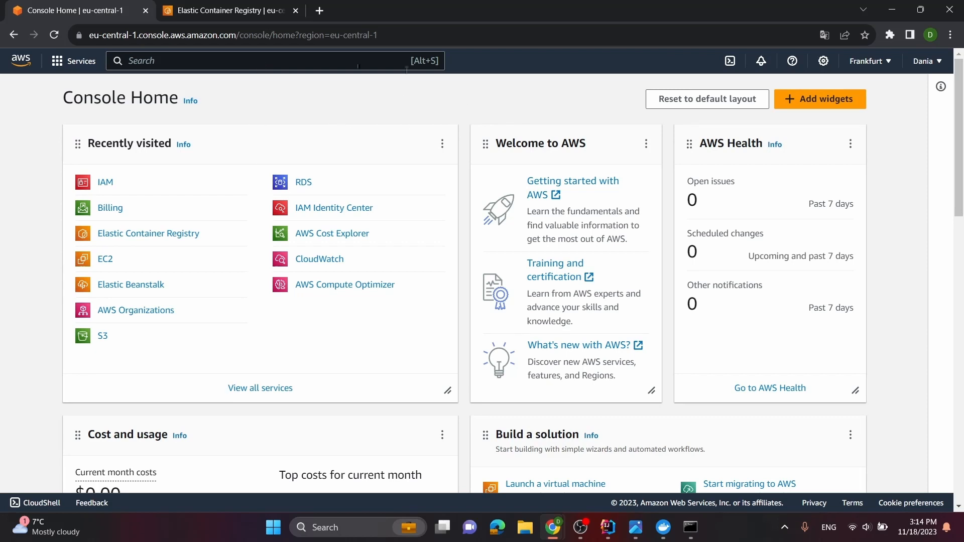
pyautogui.click(926, 63)
pyautogui.click(829, 223)
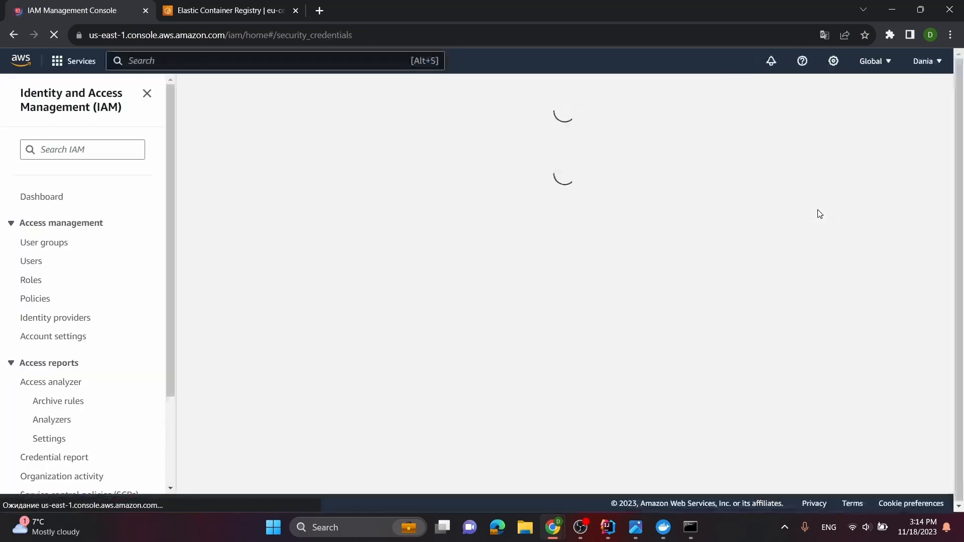
pyautogui.scroll(-3, 564, 231)
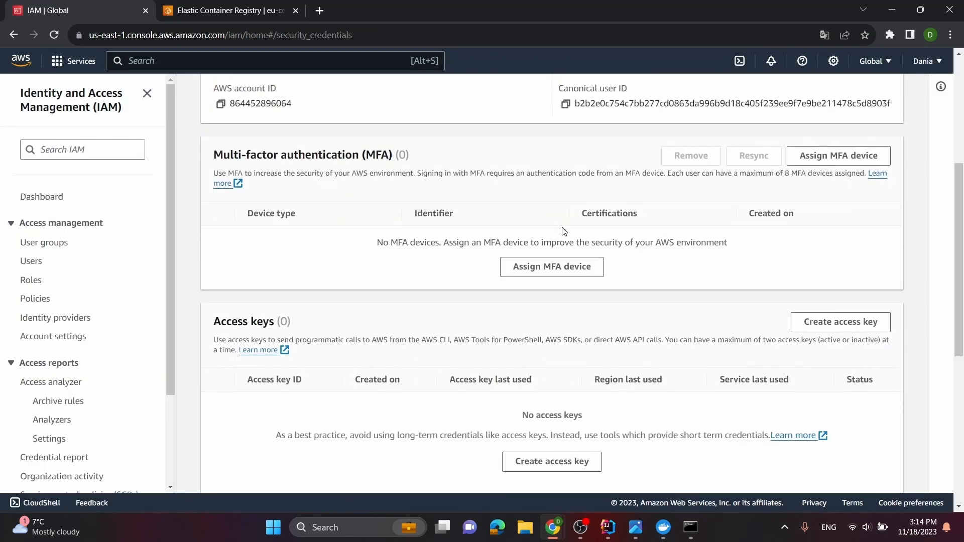
pyautogui.scroll(-2, 322, 249)
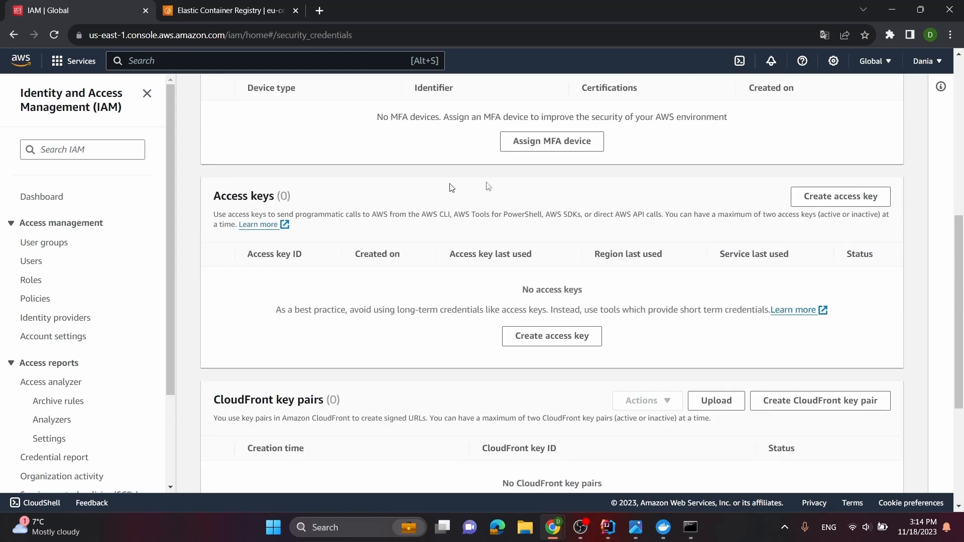
# Create a root user access key, acknowledging that it is not a best practice, and download it as a .csv file
pyautogui.click(819, 196)
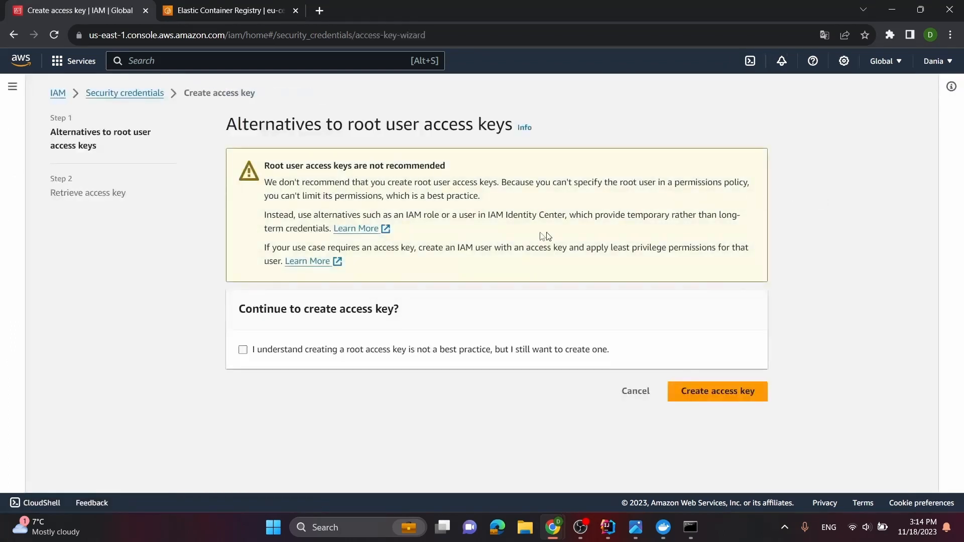
pyautogui.click(338, 351)
pyautogui.click(694, 391)
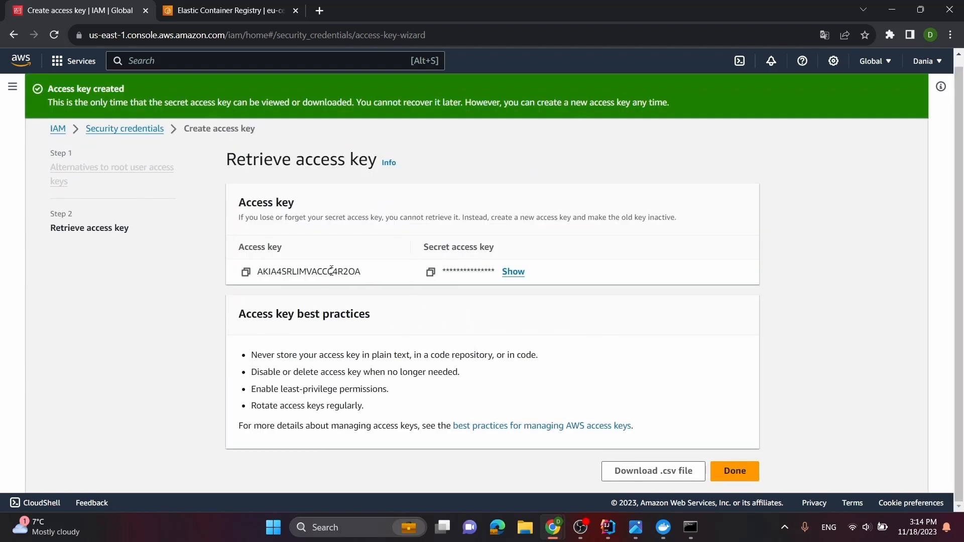
pyautogui.click(654, 472)
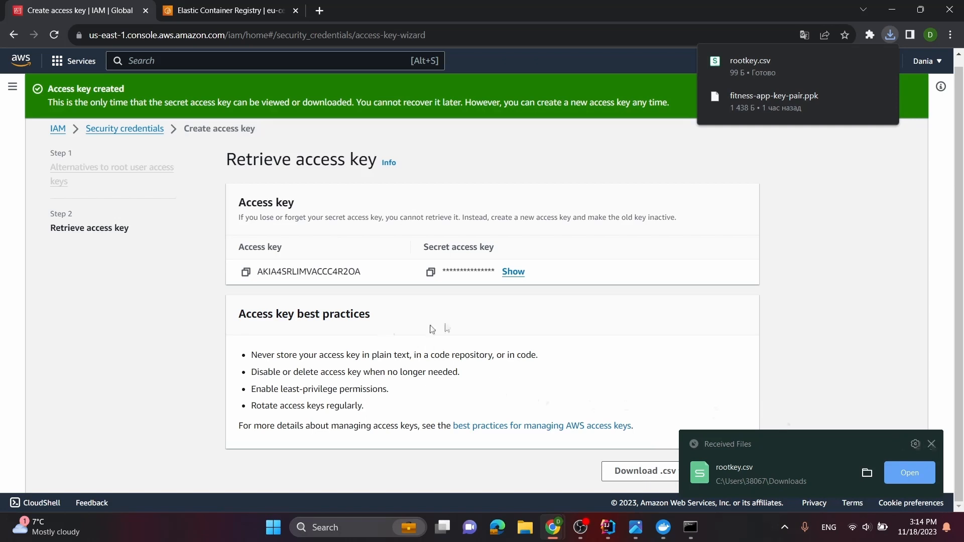
pyautogui.click(931, 444)
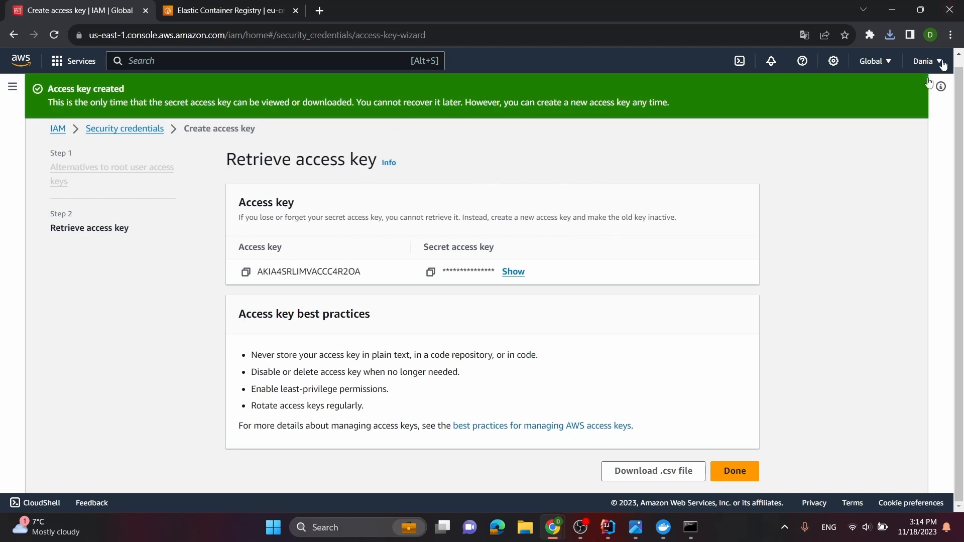
# Switch to the Command Prompt and run aws configure
pyautogui.click(690, 527)
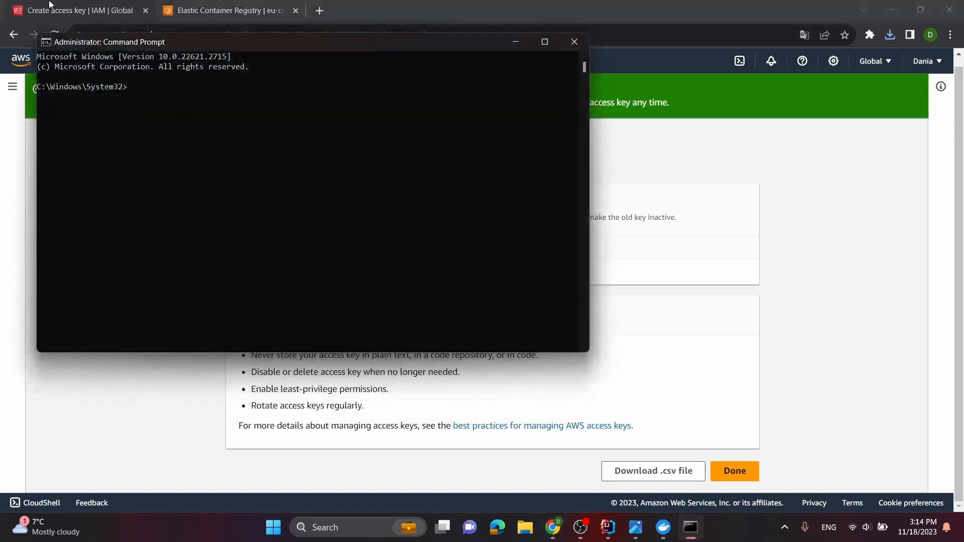
pyautogui.write('aws config')
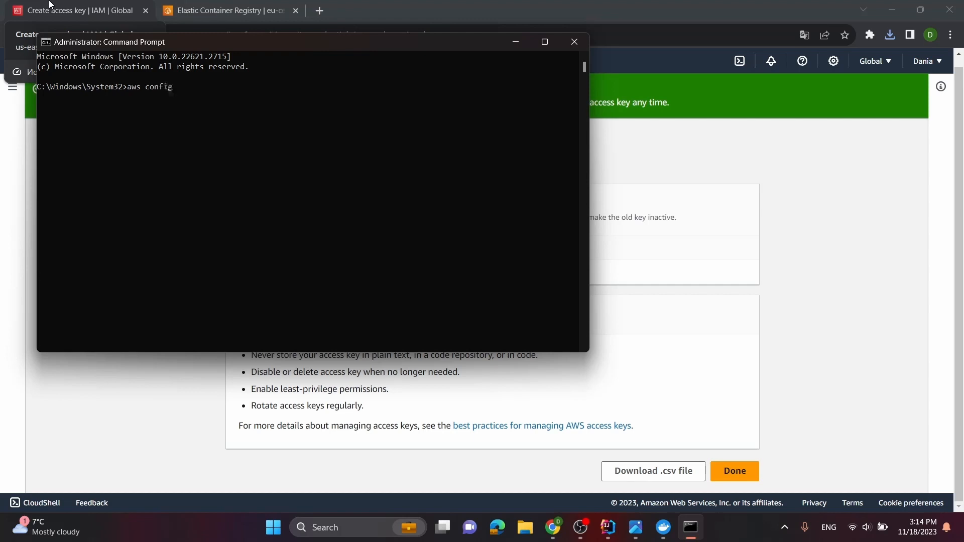
pyautogui.write('ure')
pyautogui.press('Return')
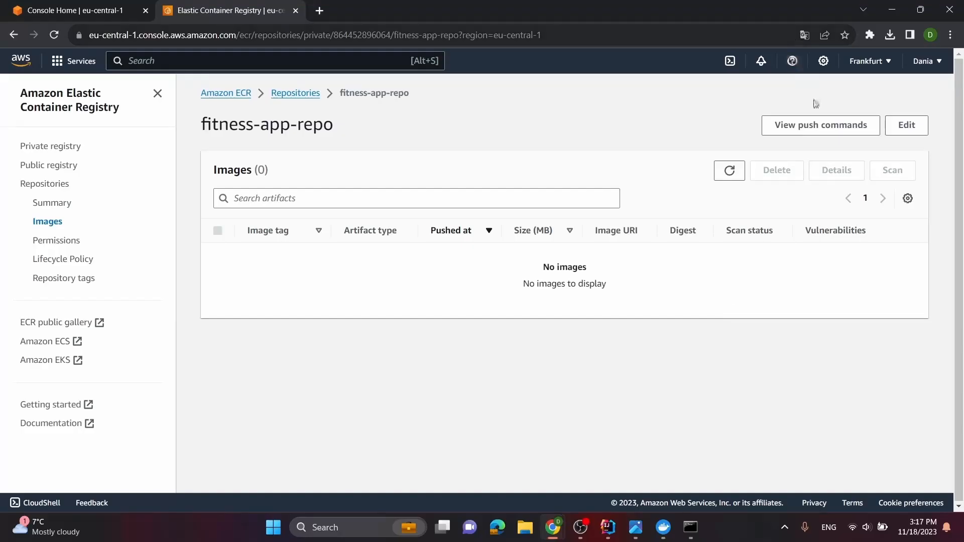
# Copy the first push command for fitness-app-repo, aws ecr get-login-password piped to docker login, and run it in the Command Prompt
pyautogui.click(823, 125)
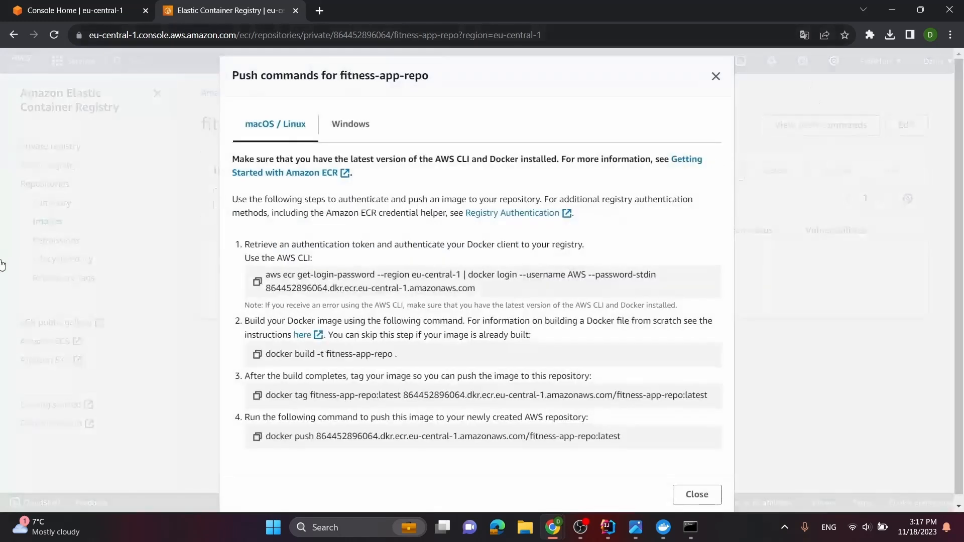
pyautogui.click(258, 282)
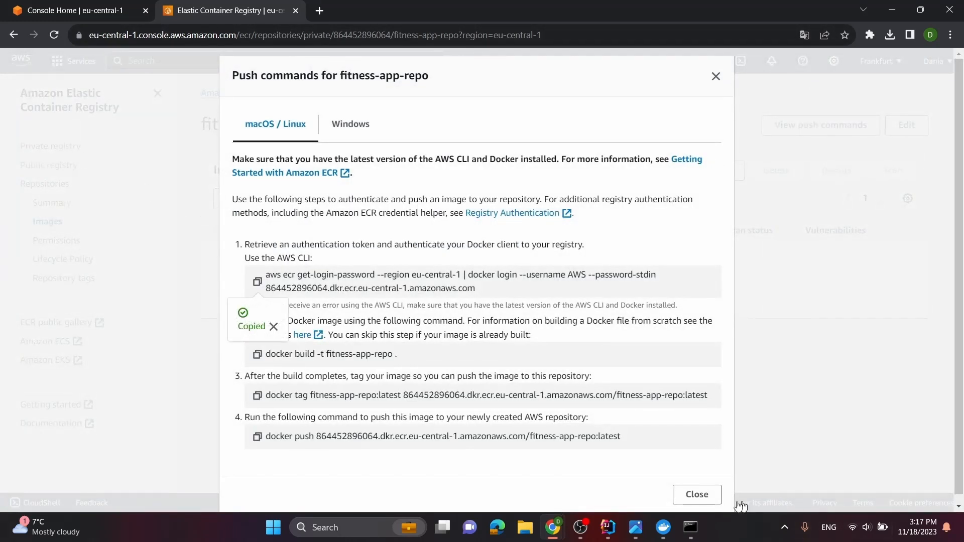
pyautogui.click(690, 527)
pyautogui.hotkey('ctrl', 'v')
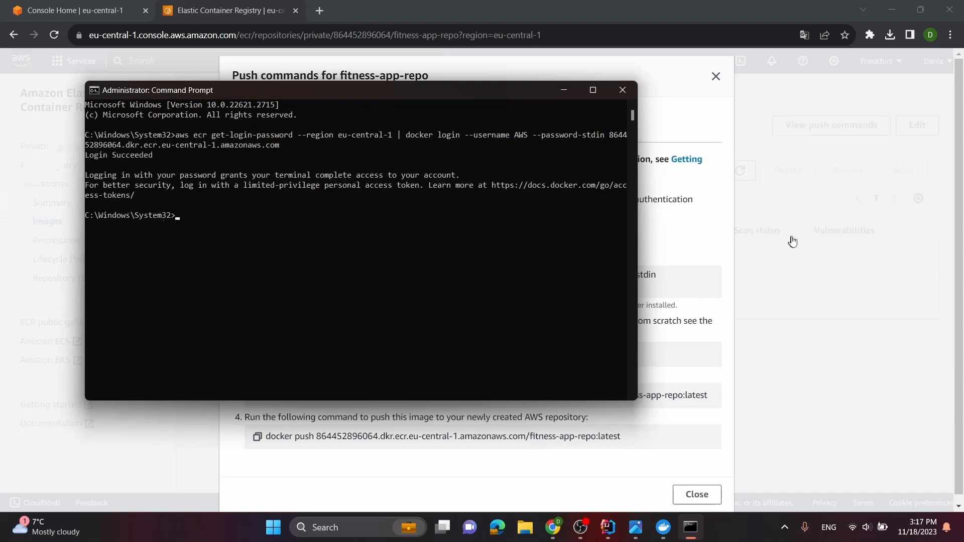
# Check the image build output in IntelliJ IDEA, and try running the docker tag command copied from fitness-app-repo's push commands in the Command Prompt
pyautogui.click(840, 233)
pyautogui.click(774, 126)
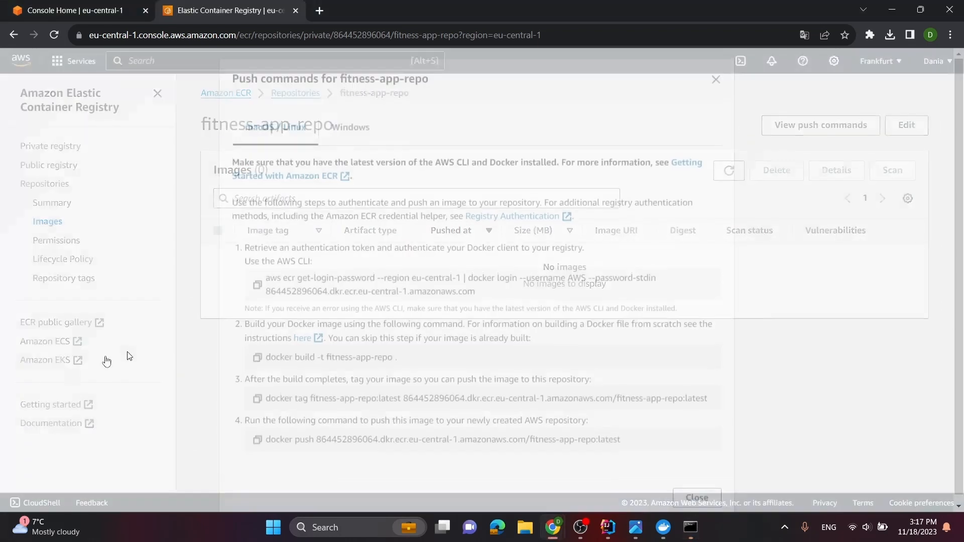
pyautogui.click(608, 527)
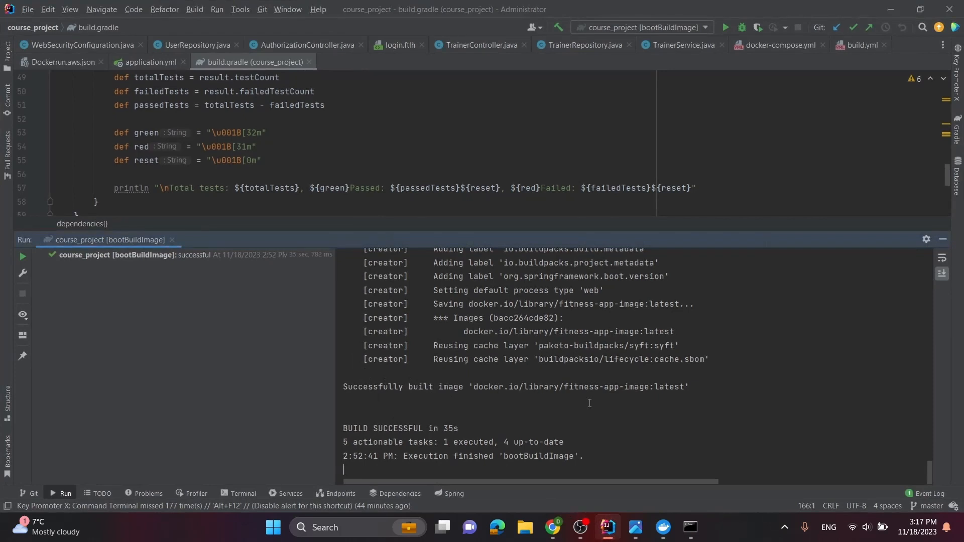
pyautogui.hotkey('alt', 'Tab')
pyautogui.click(257, 395)
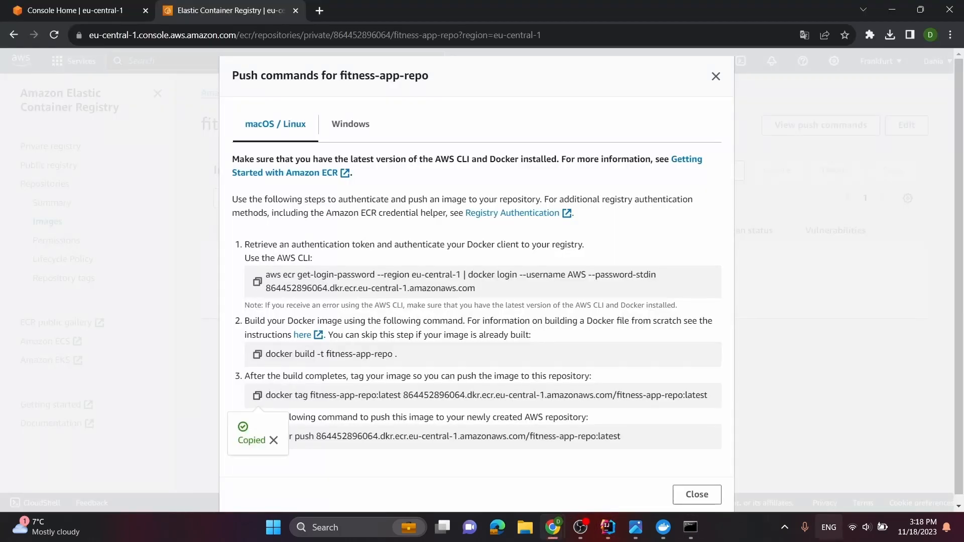
pyautogui.click(695, 531)
pyautogui.hotkey('ctrl', 'v')
pyautogui.press('Return')
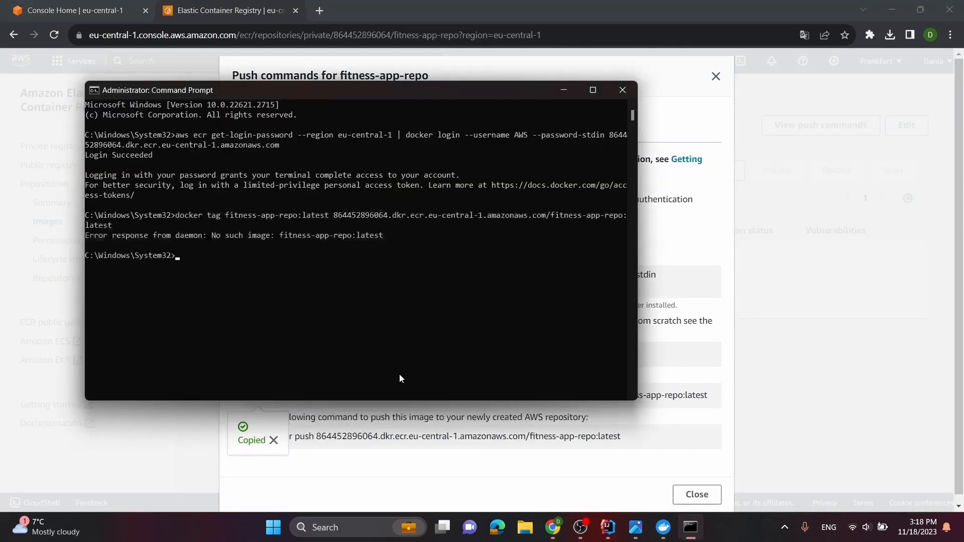
# Rerun the docker tag command with fitness-app-image:latest as the source image, keeping the ECR fitness-app-repo:latest target
pyautogui.press('Up')
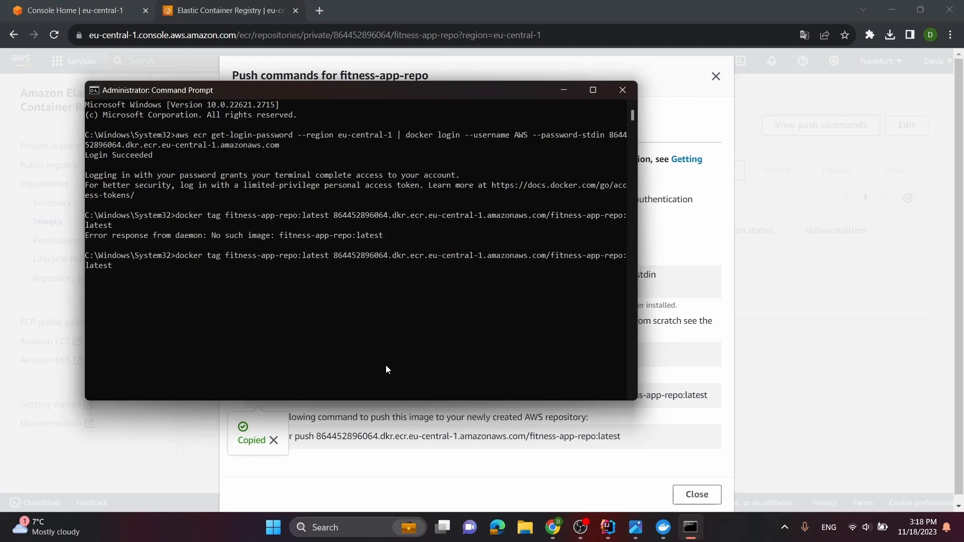
pyautogui.press('Left')
pyautogui.press('Left')
pyautogui.press('Left')
pyautogui.press('Left')
pyautogui.press('Left')
pyautogui.press('Left')
pyautogui.press('Left')
pyautogui.press('Left')
pyautogui.press('Left')
pyautogui.press('Left')
pyautogui.press('Left')
pyautogui.press('Left')
pyautogui.press('Left')
pyautogui.press('Left')
pyautogui.press('Left')
pyautogui.press('Left')
pyautogui.press('Left')
pyautogui.press('Left')
pyautogui.press('Left')
pyautogui.press('Left')
pyautogui.press('BackSpace')
pyautogui.press('BackSpace')
pyautogui.press('BackSpace')
pyautogui.press('BackSpace')
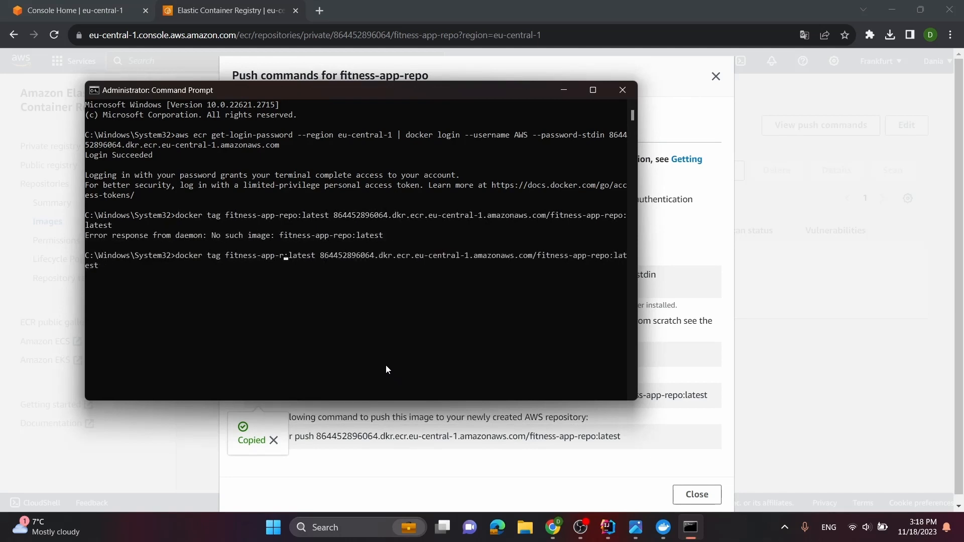
pyautogui.write('image')
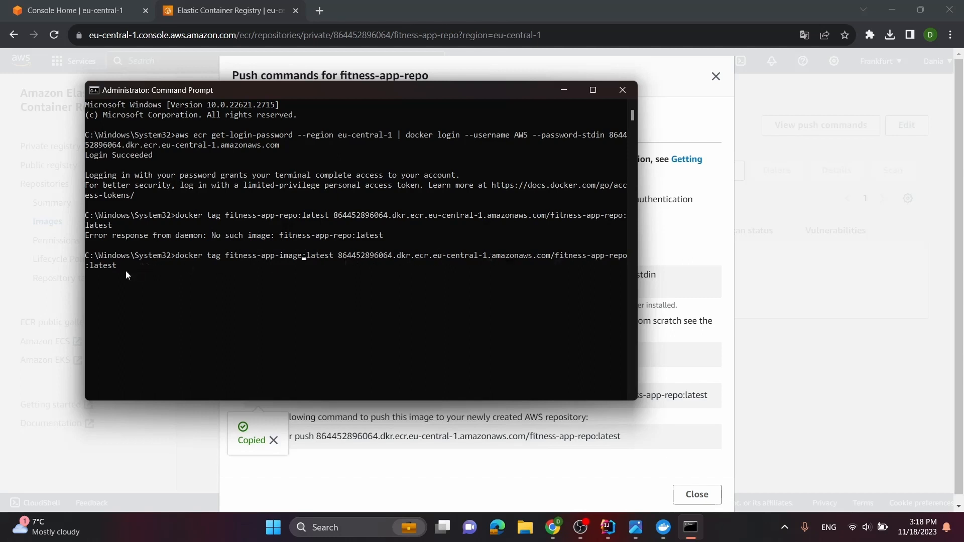
pyautogui.press('Return')
# Copy the docker push command for fitness-app-repo:latest from the push commands and run it in the Command Prompt
pyautogui.click(273, 440)
pyautogui.click(257, 437)
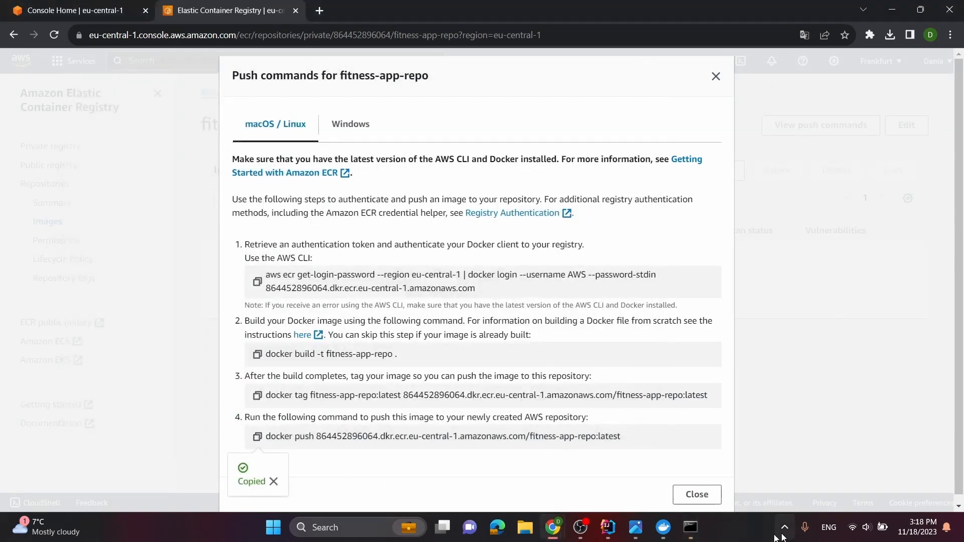
pyautogui.click(690, 527)
pyautogui.rightClick(284, 312)
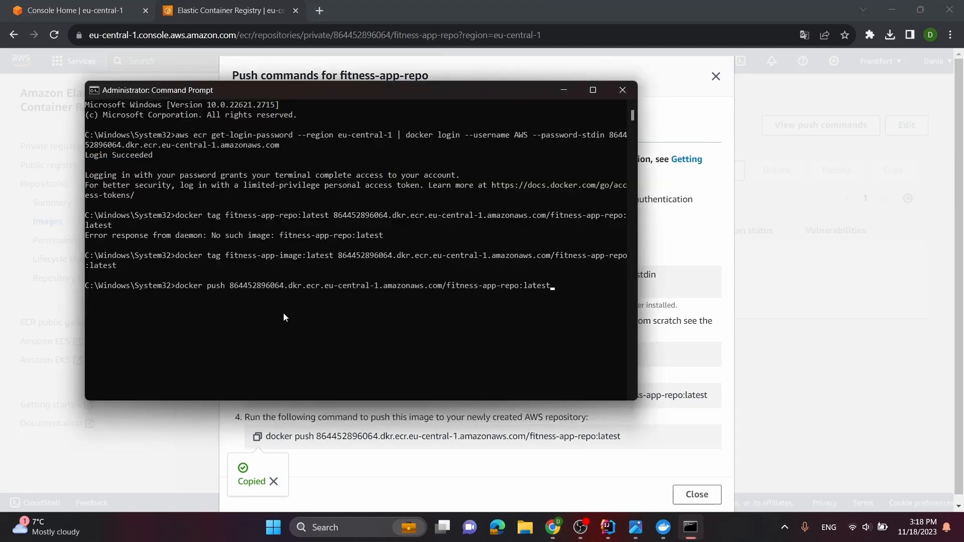
pyautogui.press('Return')
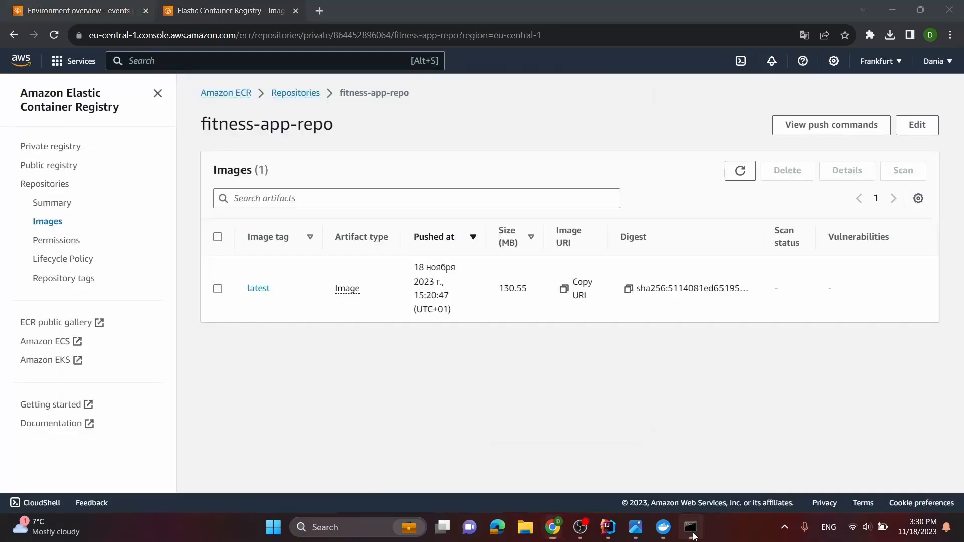
pyautogui.click(690, 527)
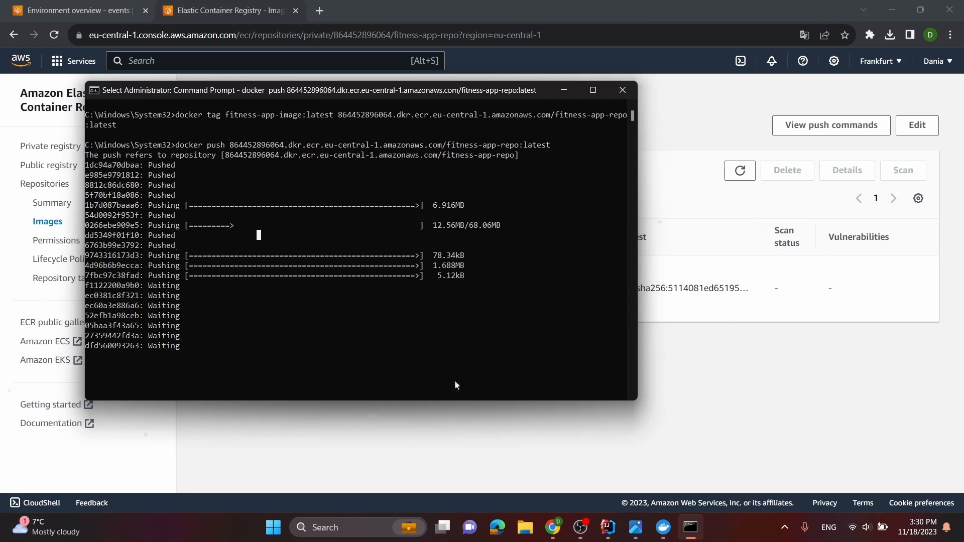
pyautogui.click(563, 89)
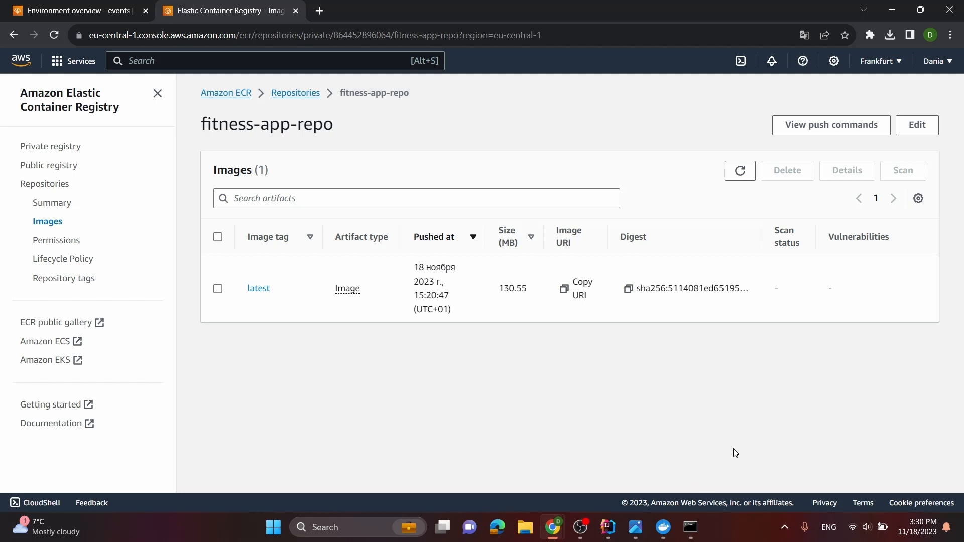
# View the D-fitness-env overview, and examine the AWSEBDockerrunVersion and Authentication entries of Dockerrun.aws.json in IntelliJ IDEA
pyautogui.click(85, 6)
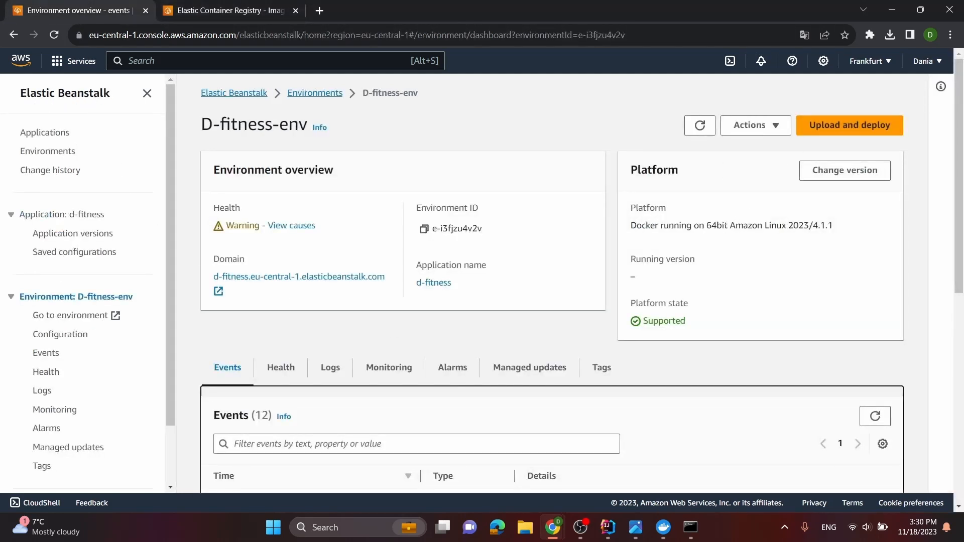
pyautogui.click(608, 527)
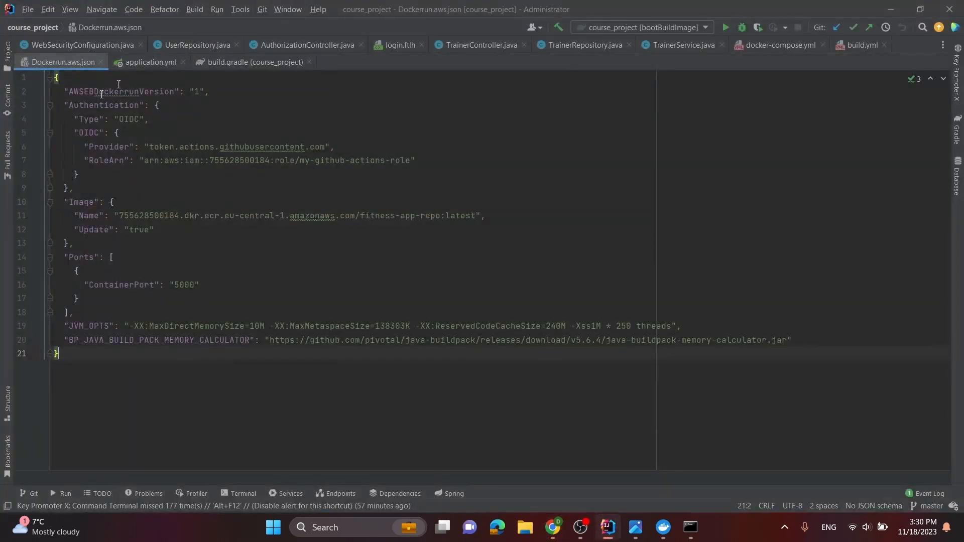
pyautogui.click(88, 92)
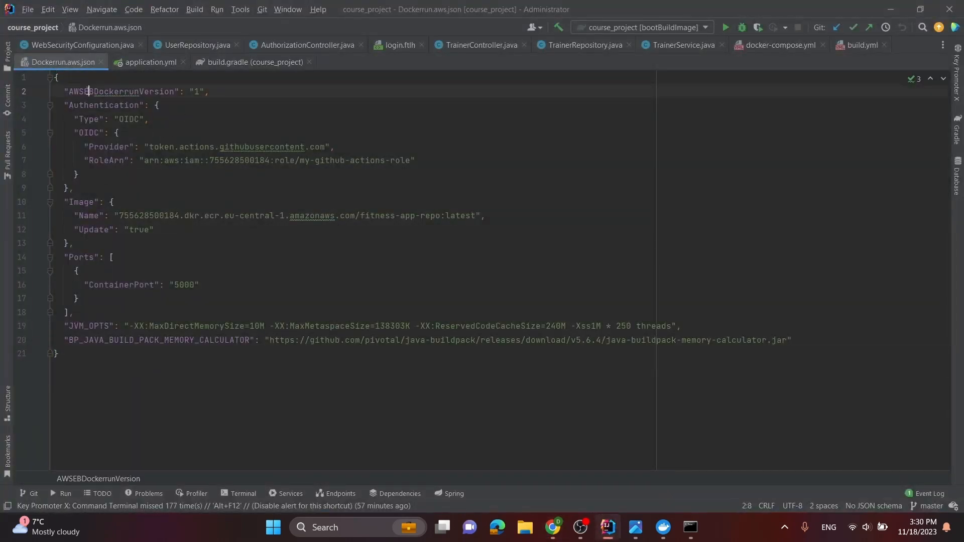
pyautogui.click(164, 92)
pyautogui.click(124, 105)
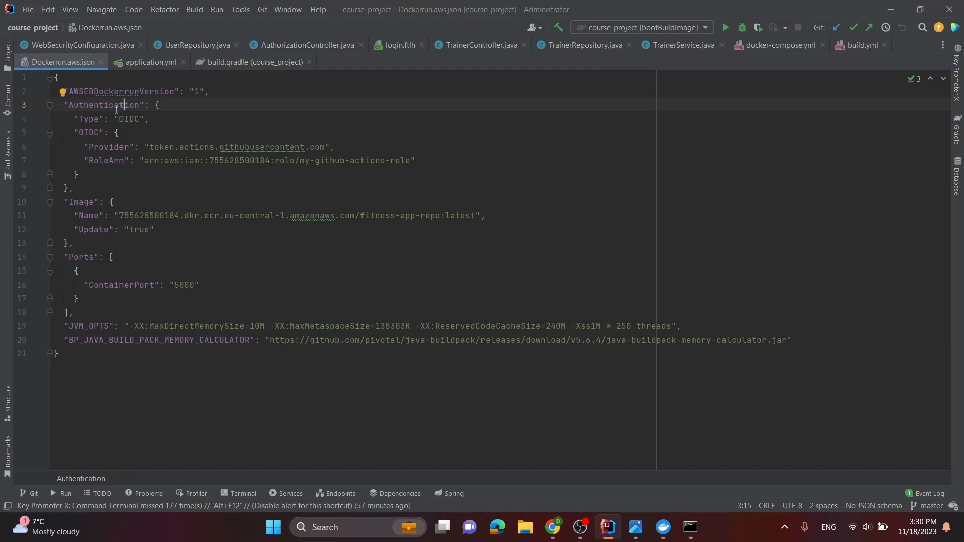
# Delete the Authentication block from Dockerrun.aws.json, and undo the deletion
pyautogui.click(81, 190)
pyautogui.moveTo(39, 153); pyautogui.dragTo(2, 101)
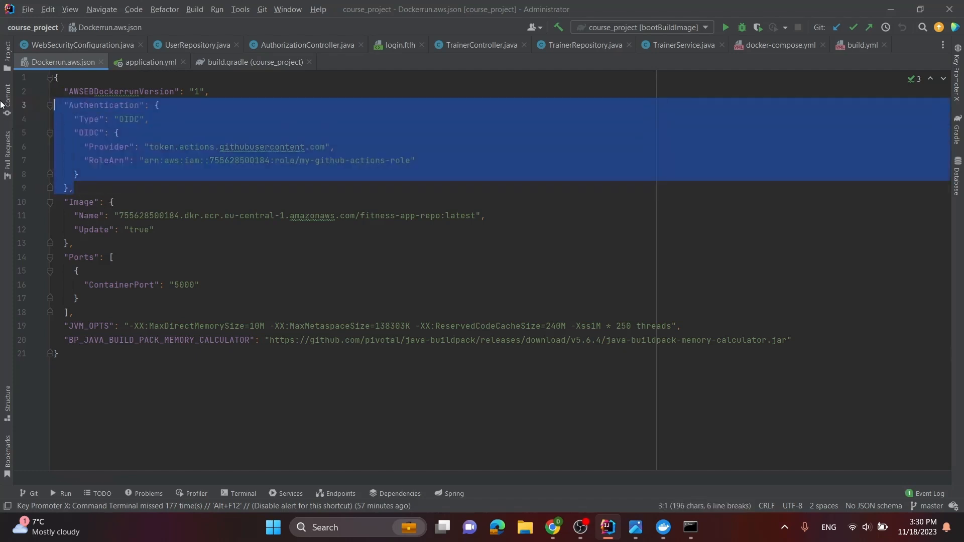
pyautogui.press('BackSpace')
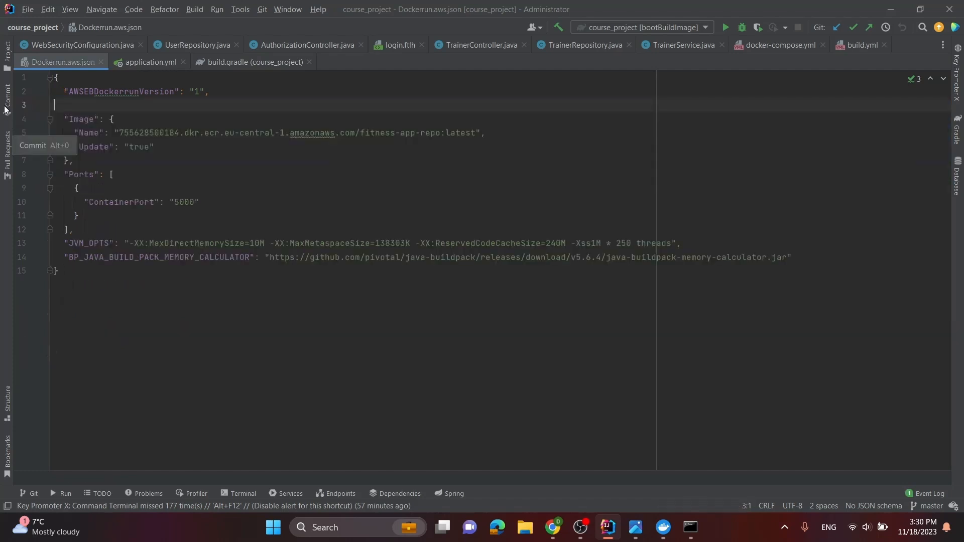
pyautogui.hotkey('ctrl', 'z')
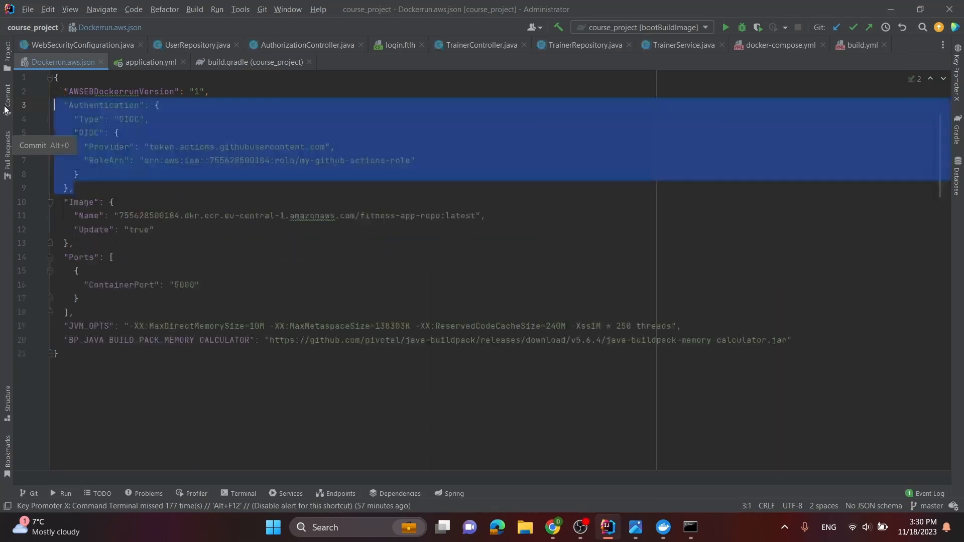
pyautogui.click(119, 106)
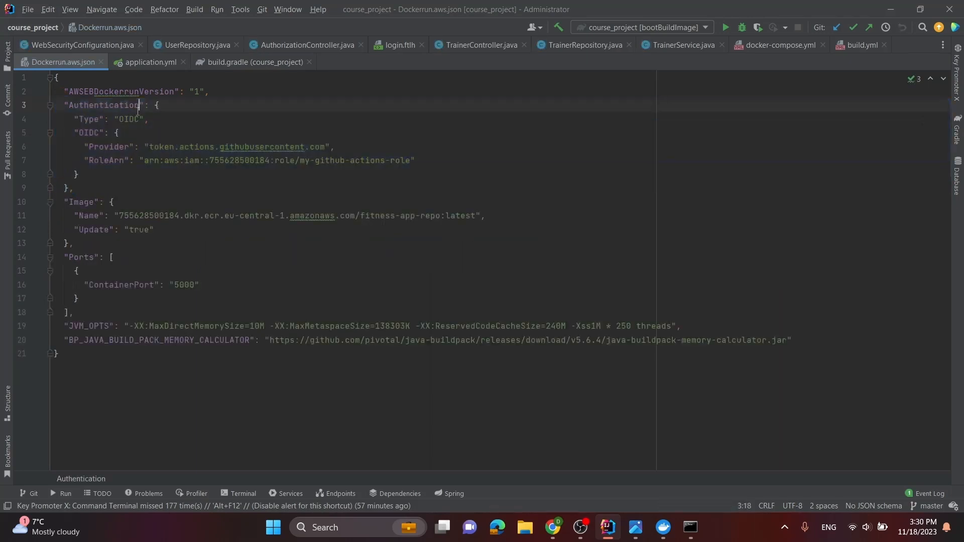
pyautogui.moveTo(120, 107)
# Copy the URI of the latest image from fitness-app-repo in the browser and replace the Image Name value in Dockerrun.aws.json with it
pyautogui.click(85, 202)
pyautogui.click(141, 215)
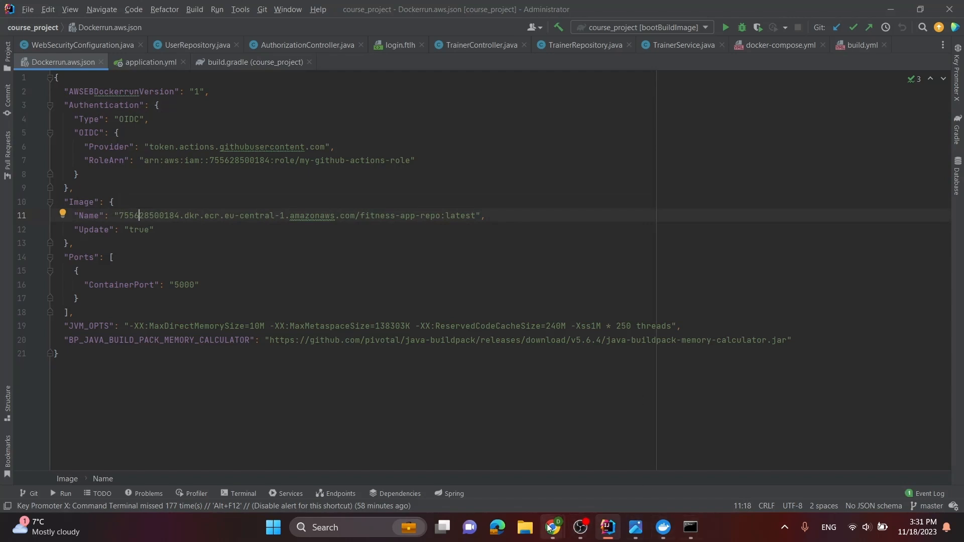
pyautogui.moveTo(550, 527)
pyautogui.click(619, 472)
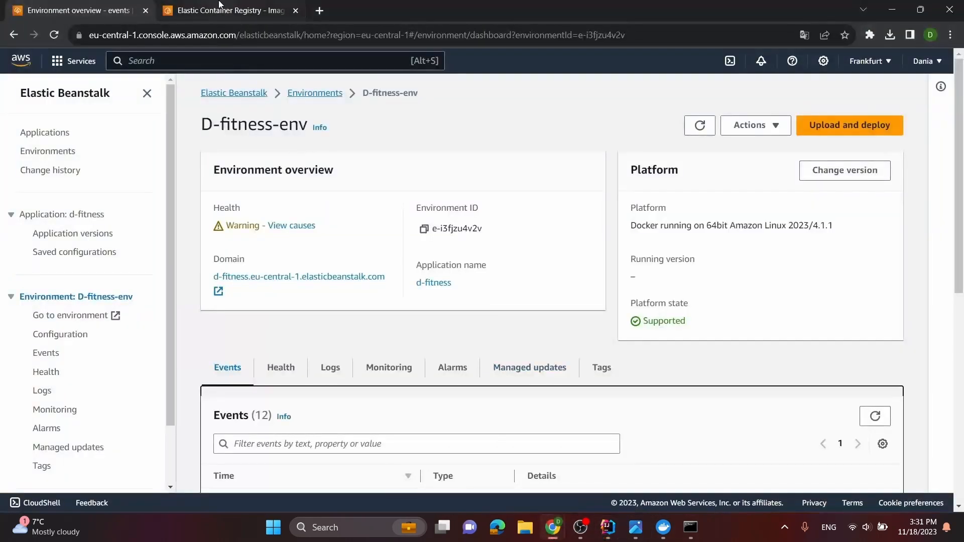
pyautogui.click(271, 11)
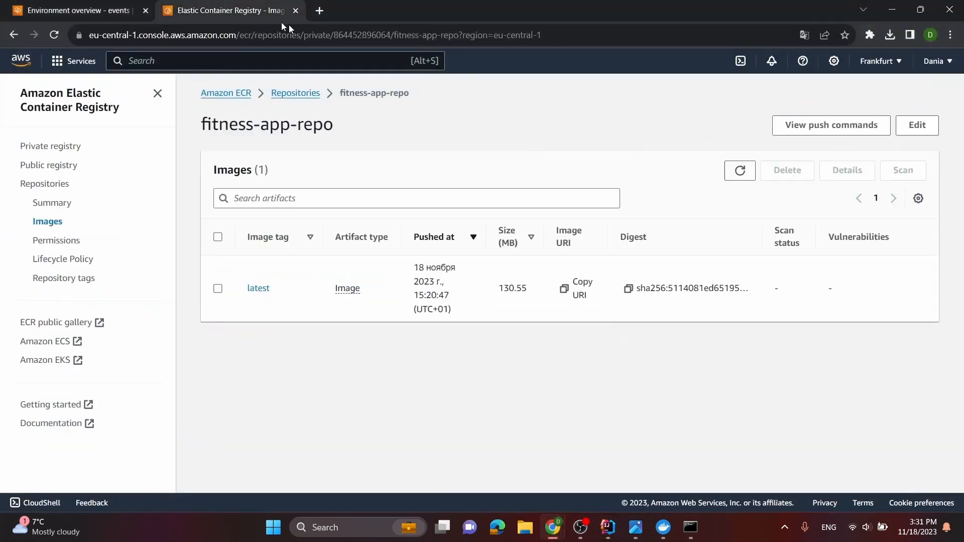
pyautogui.click(265, 289)
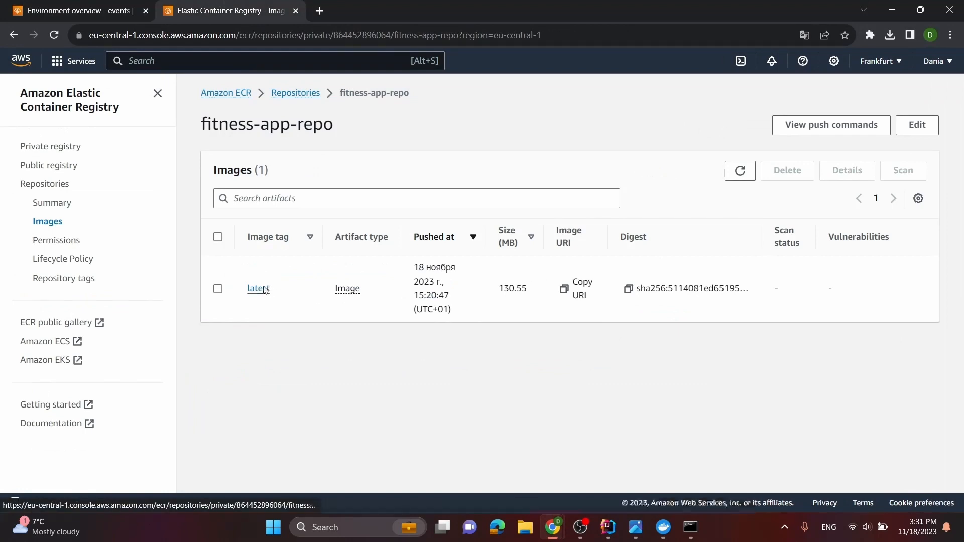
pyautogui.click(221, 267)
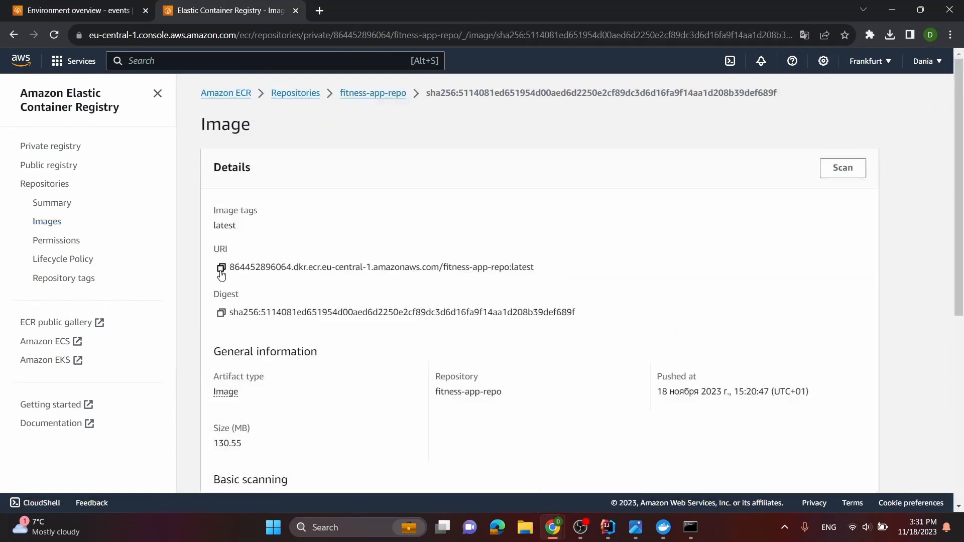
pyautogui.moveTo(608, 527)
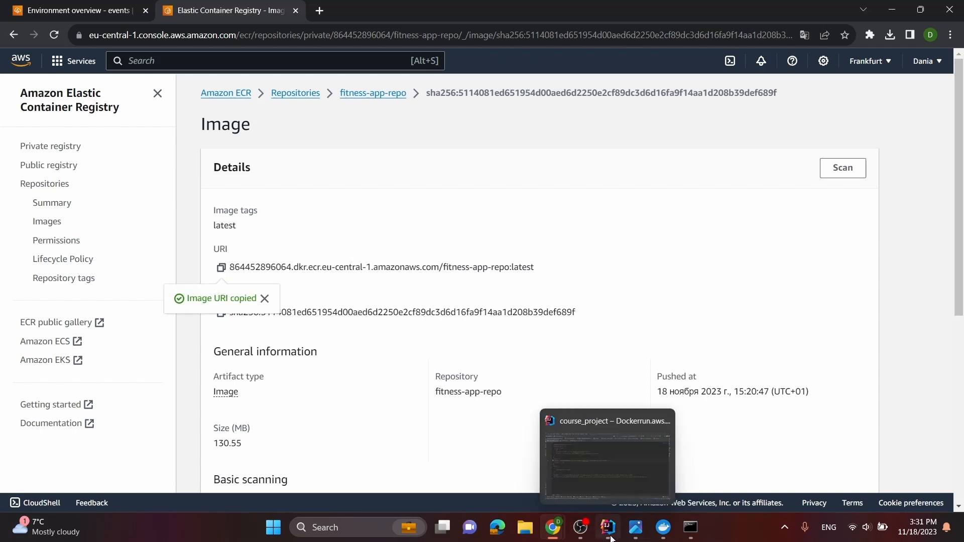
pyautogui.click(607, 453)
pyautogui.moveTo(475, 216); pyautogui.dragTo(121, 221)
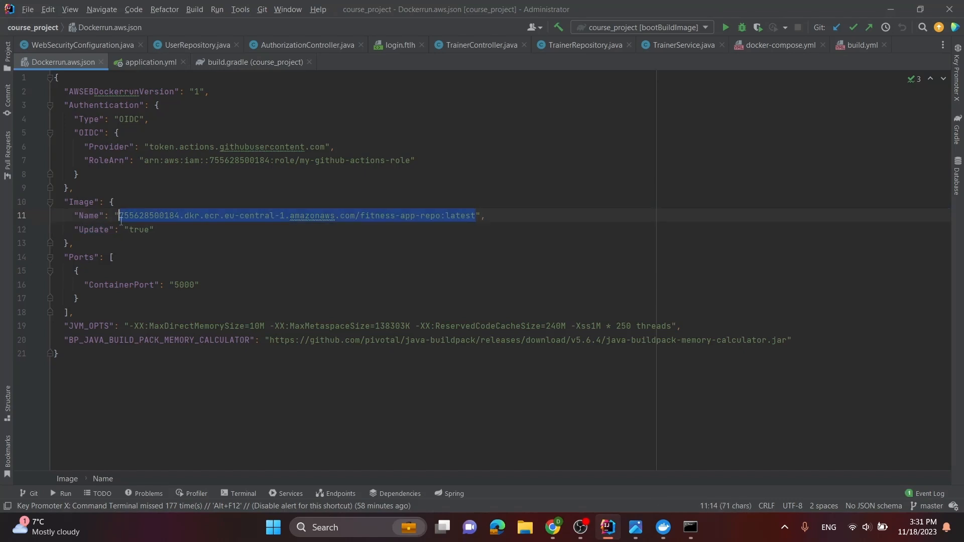
pyautogui.hotkey('ctrl', 'v')
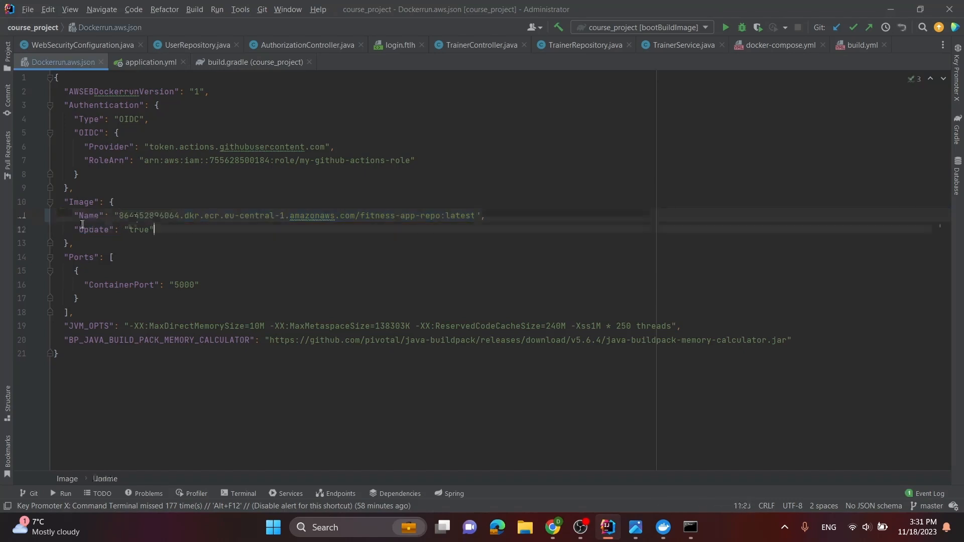
# Review the Update, ContainerPort and JVM_OPTS entries in Dockerrun.aws.json
pyautogui.click(125, 228)
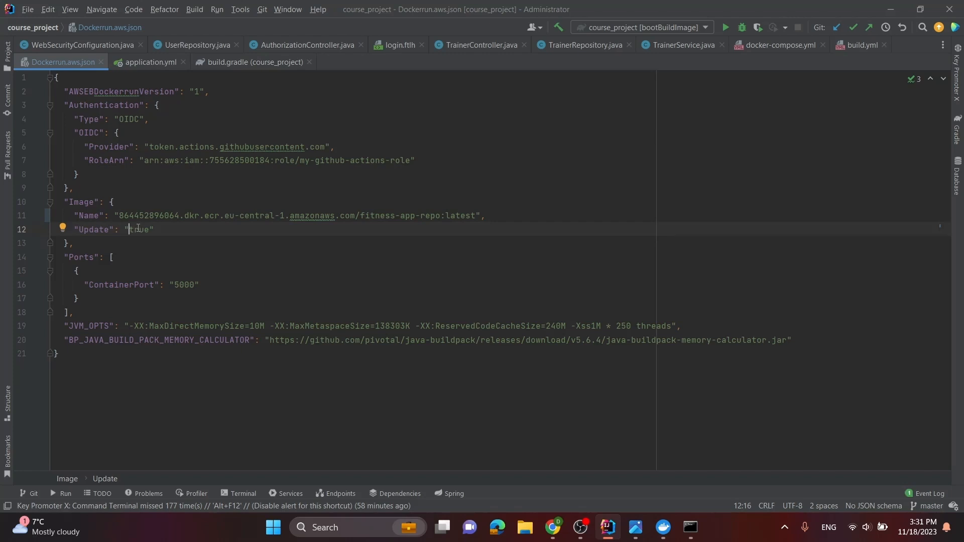
pyautogui.click(185, 285)
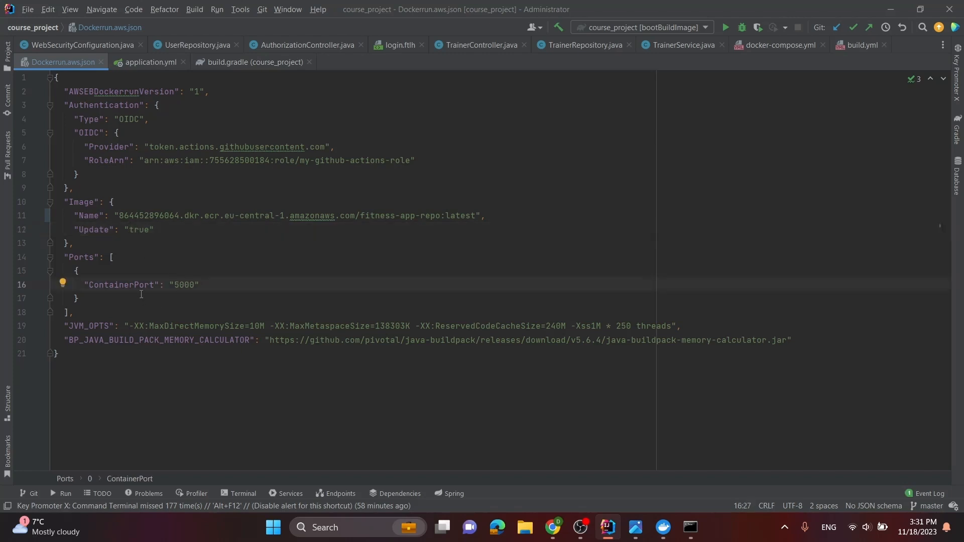
pyautogui.click(145, 326)
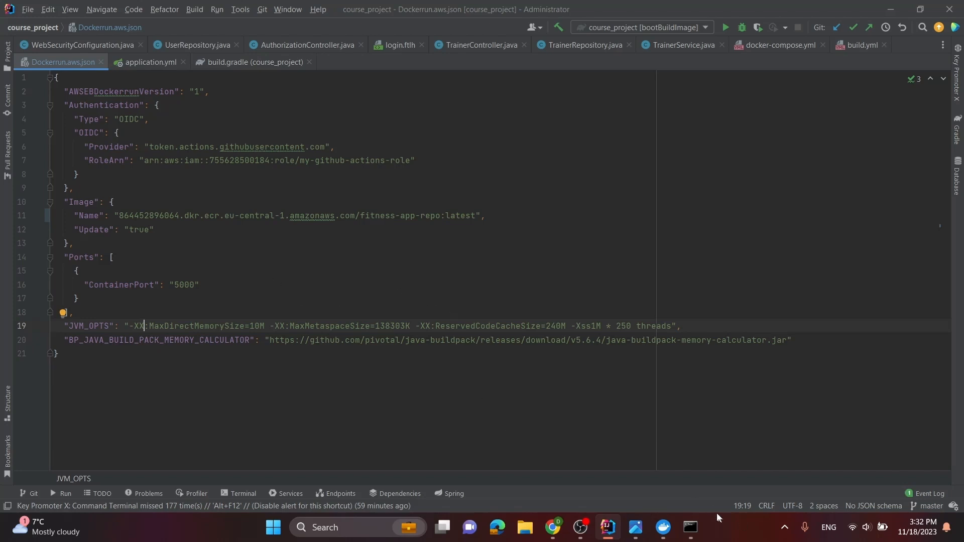
# Switch to Chrome and choose Dockerrun.aws.json from the course_project folder as the application upload for D-fitness-env
pyautogui.moveTo(553, 531)
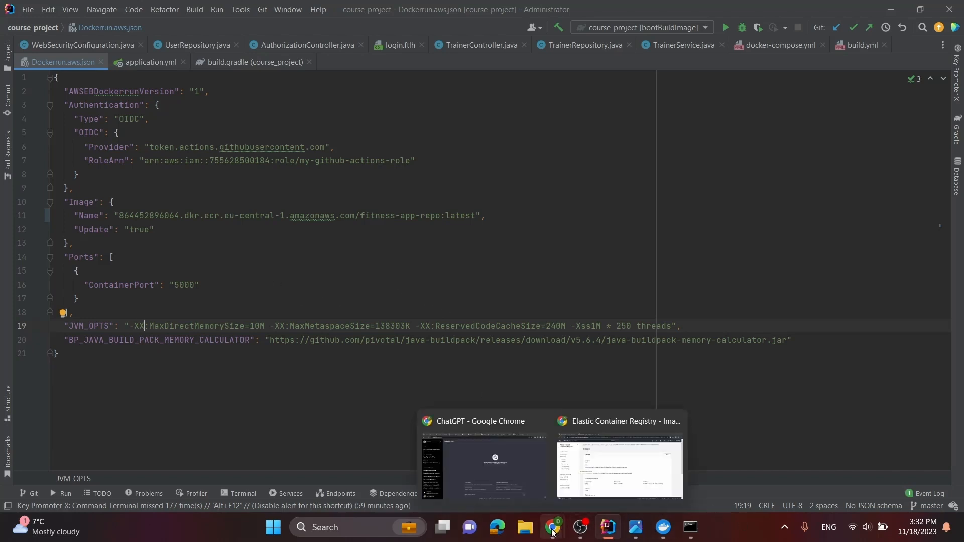
pyautogui.click(620, 460)
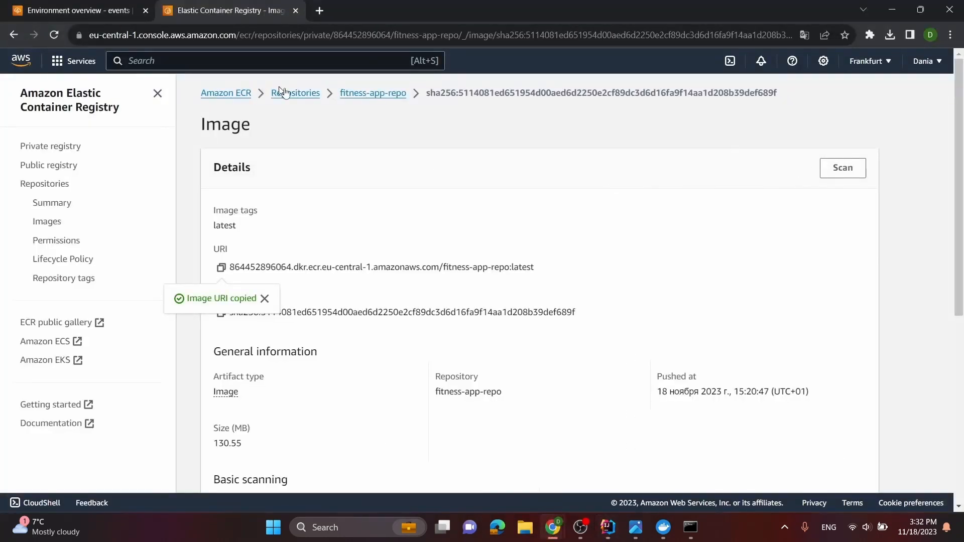
pyautogui.click(89, 13)
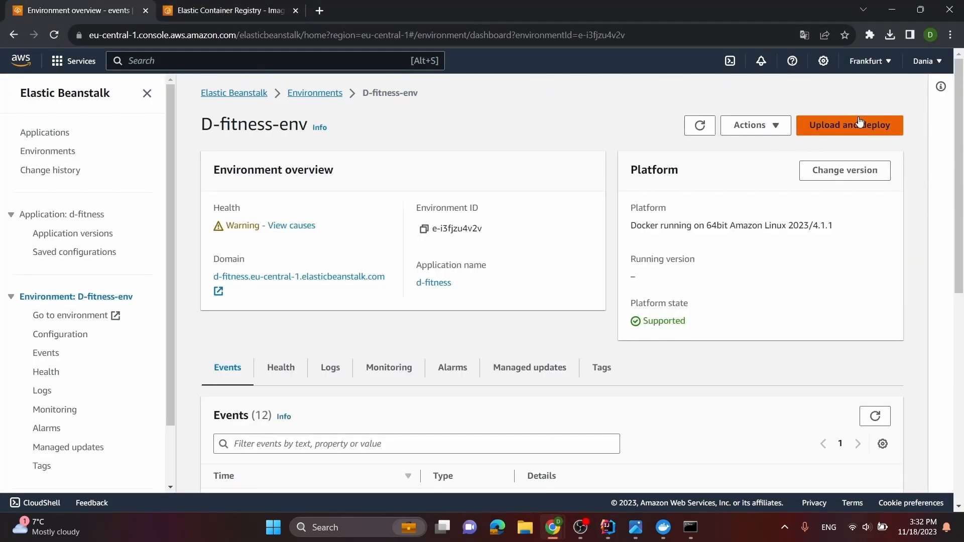
pyautogui.click(860, 123)
pyautogui.click(374, 272)
pyautogui.scroll(-5, 334, 248)
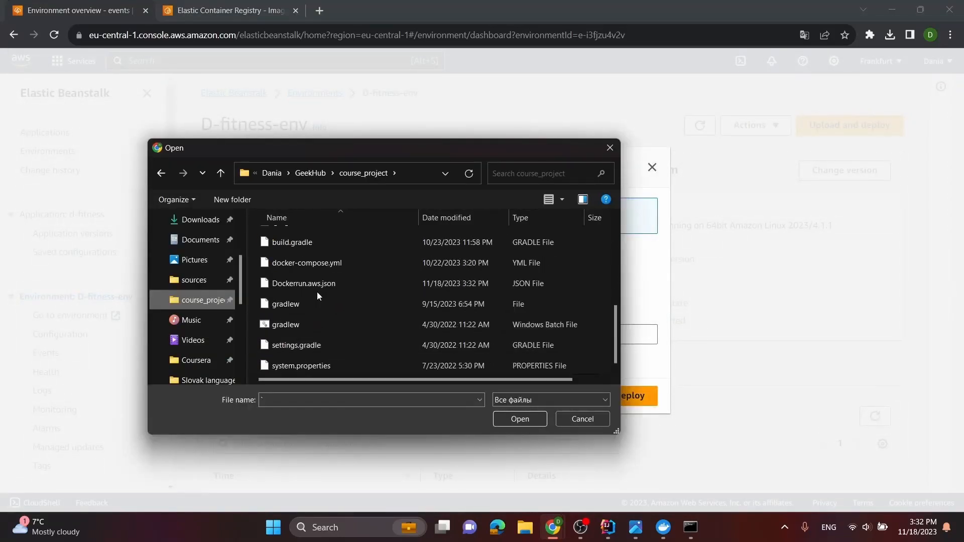
pyautogui.click(318, 284)
pyautogui.click(521, 418)
# Set the version label to v1.0 and deploy the uploaded file to the environment
pyautogui.click(396, 338)
pyautogui.hotkey('ctrl', 'v')
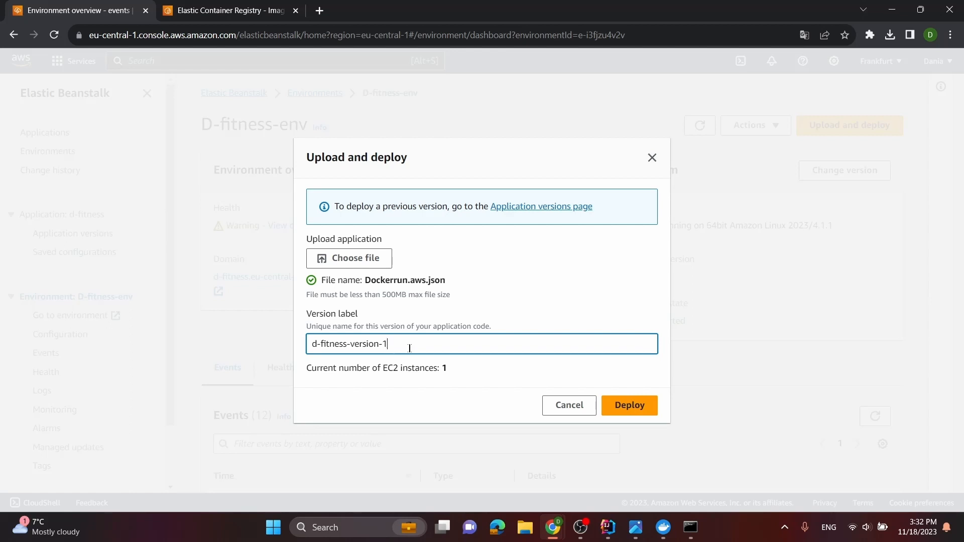
pyautogui.moveTo(383, 343); pyautogui.dragTo(231, 346)
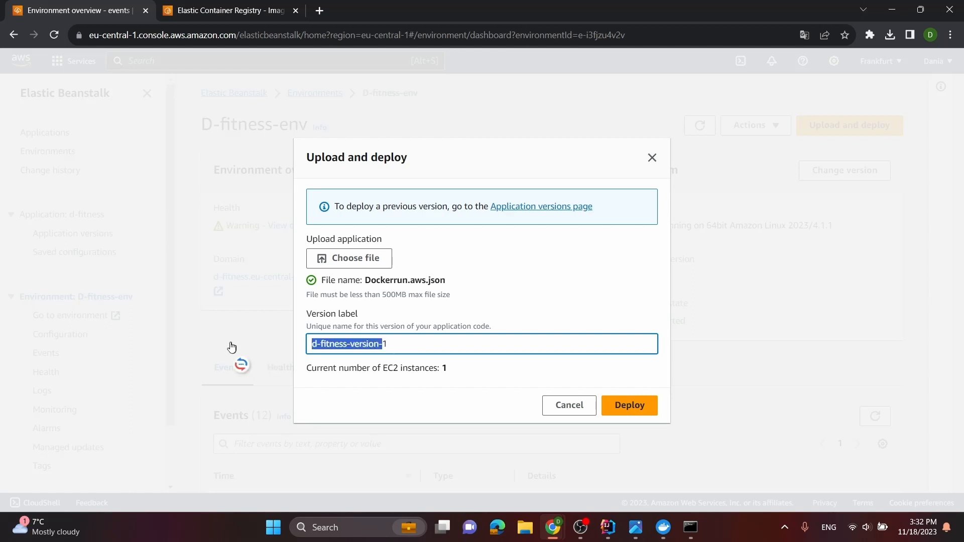
pyautogui.write('v1')
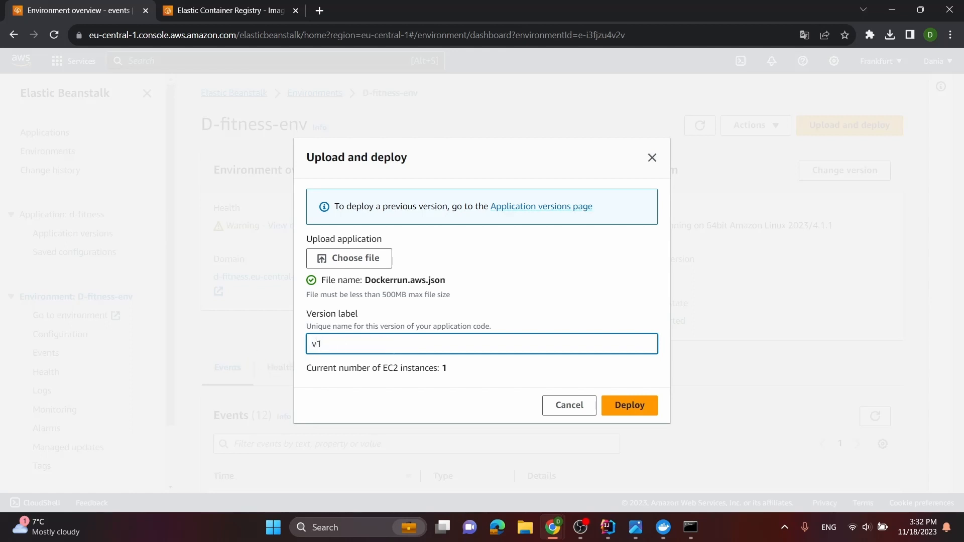
pyautogui.write('.0')
pyautogui.click(627, 408)
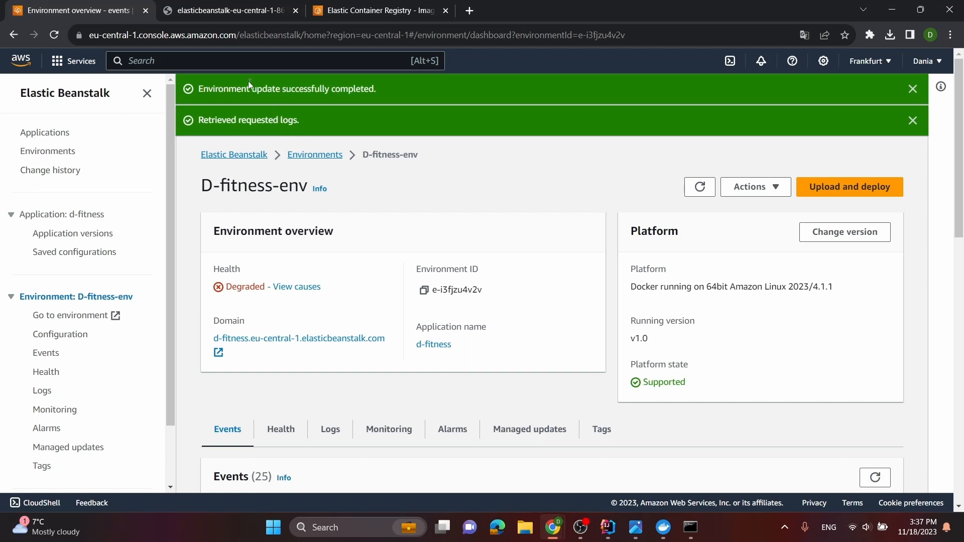
# Examine the database exception in the retrieved Elastic Beanstalk log and check the environment overview
pyautogui.click(227, 11)
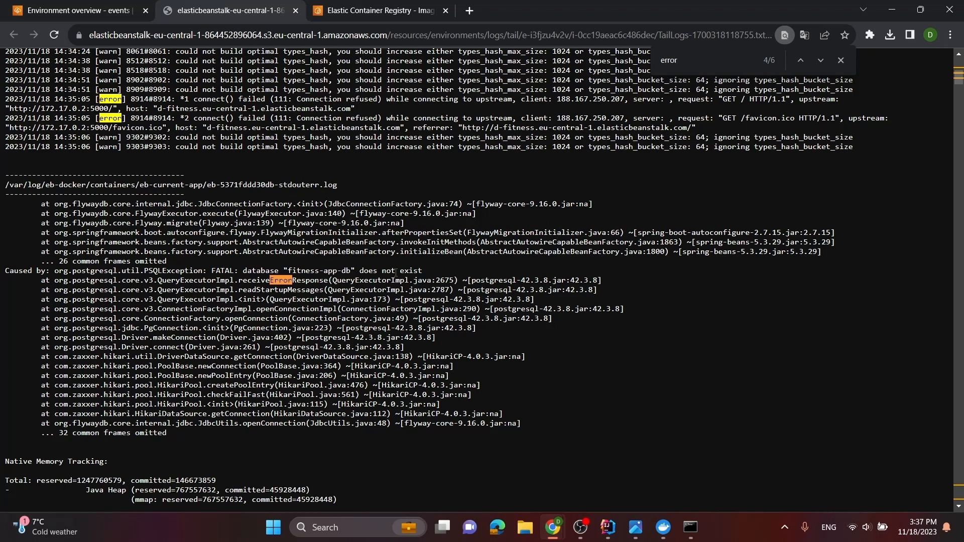
pyautogui.click(83, 4)
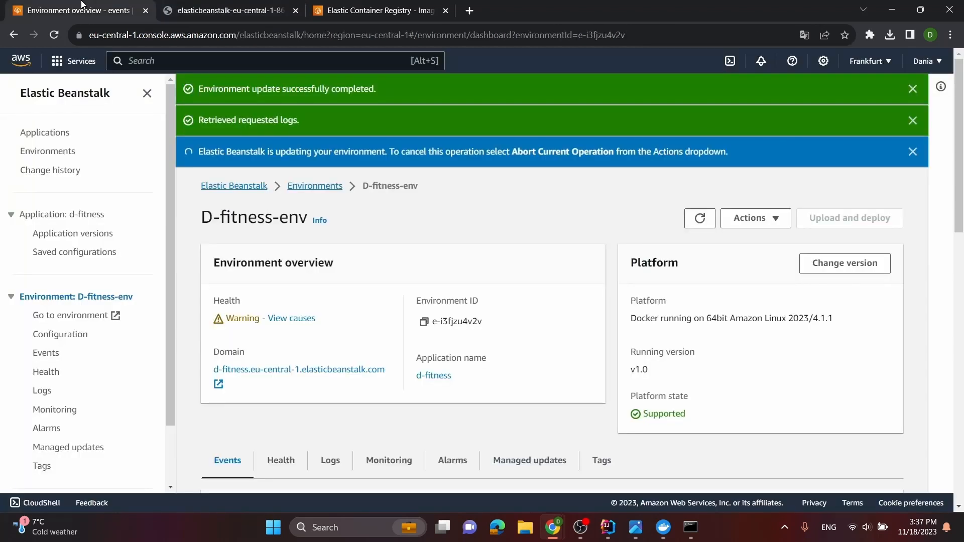
pyautogui.click(248, 5)
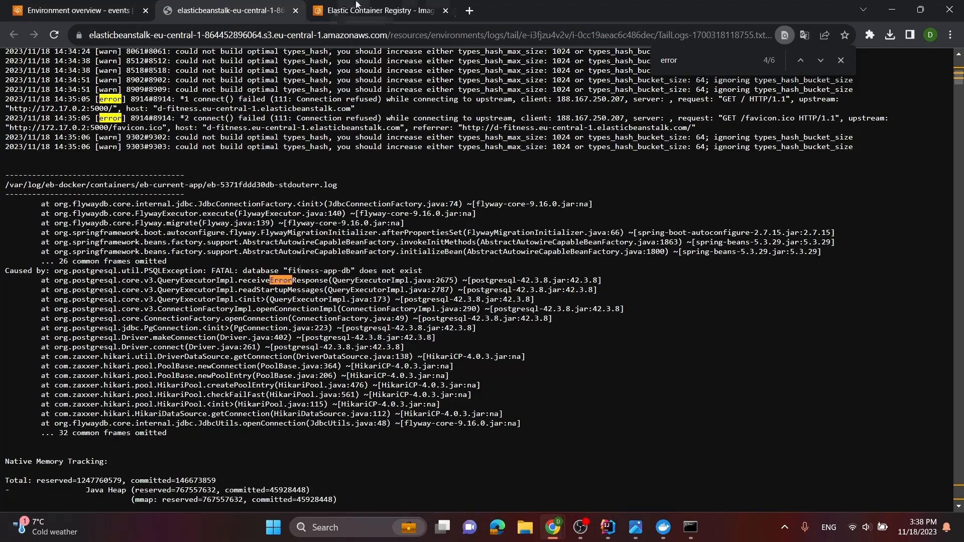
pyautogui.click(75, 10)
# Go from the Container Registry image page to RDS and open the fitness-app-db instance
pyautogui.click(326, 11)
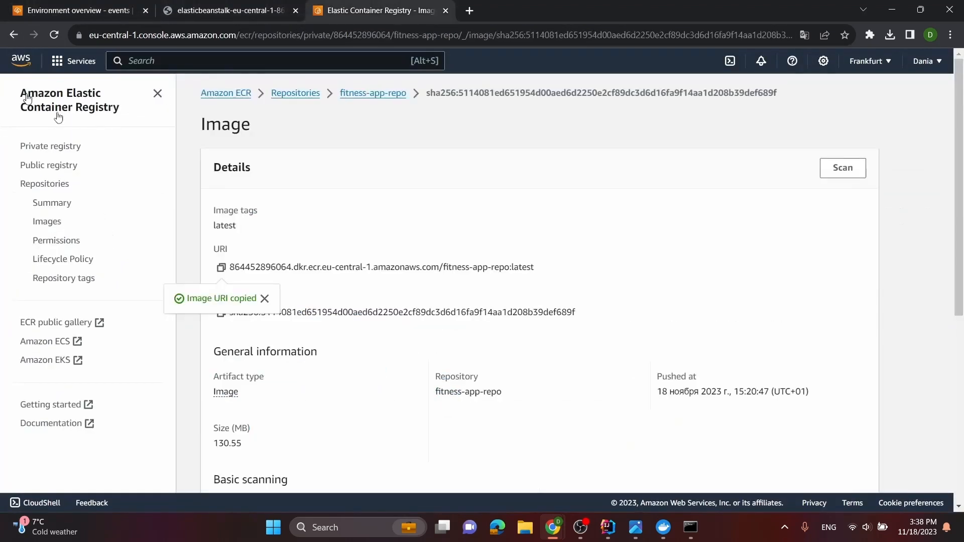
pyautogui.click(21, 61)
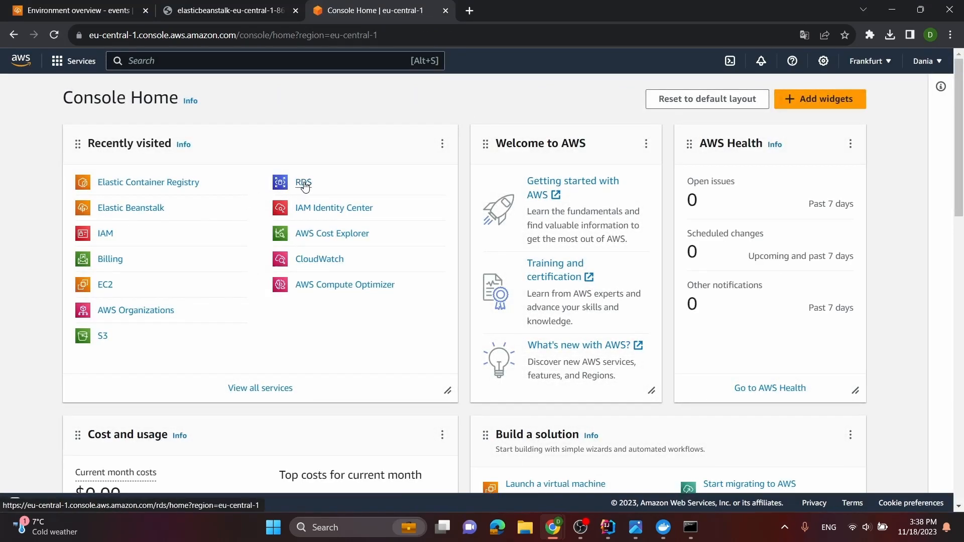
pyautogui.click(304, 185)
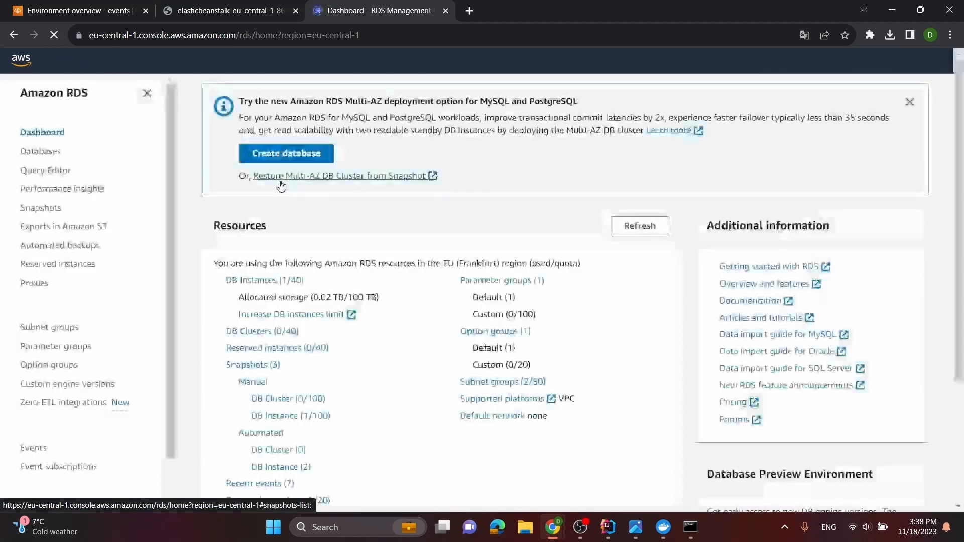
pyautogui.click(271, 281)
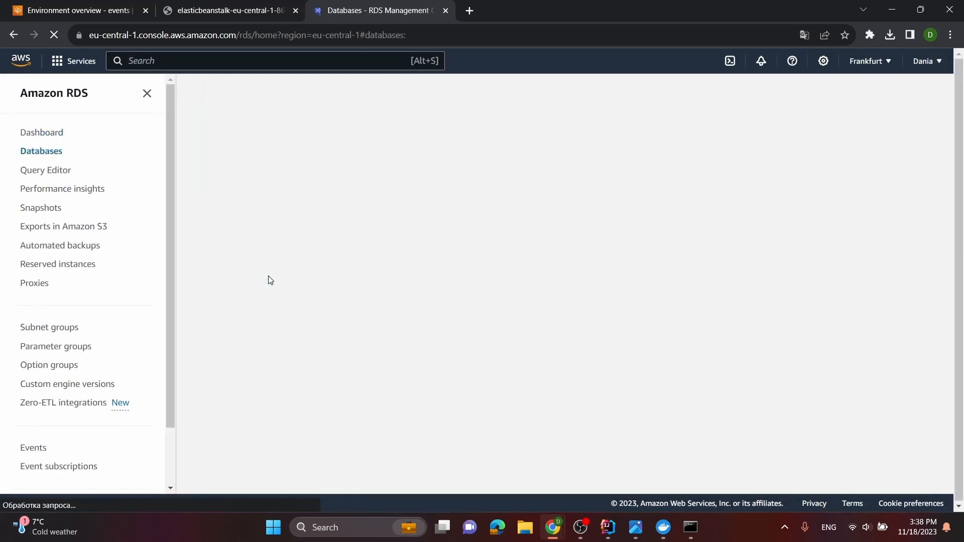
pyautogui.click(320, 209)
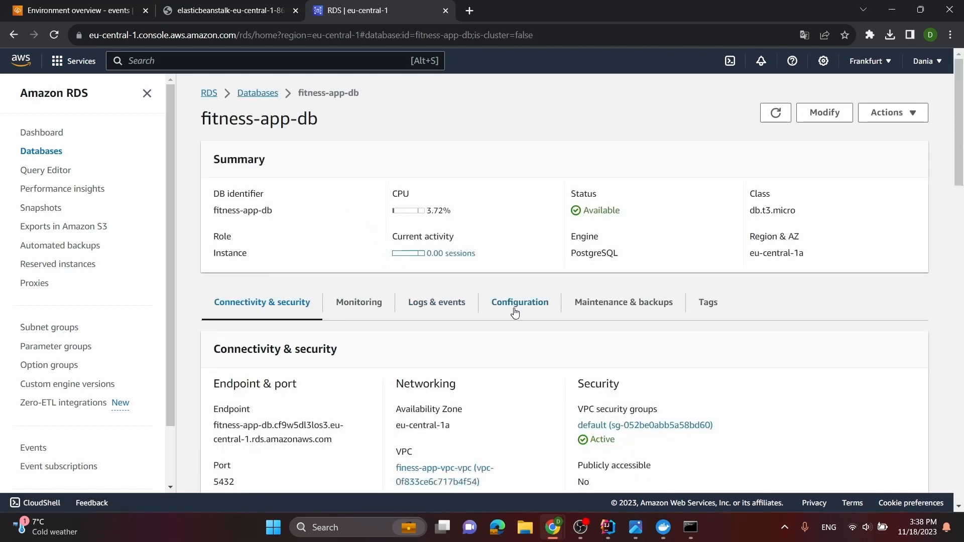
# Compare the DB instance ID with the DB name in the configuration details of fitness-app-db
pyautogui.click(524, 308)
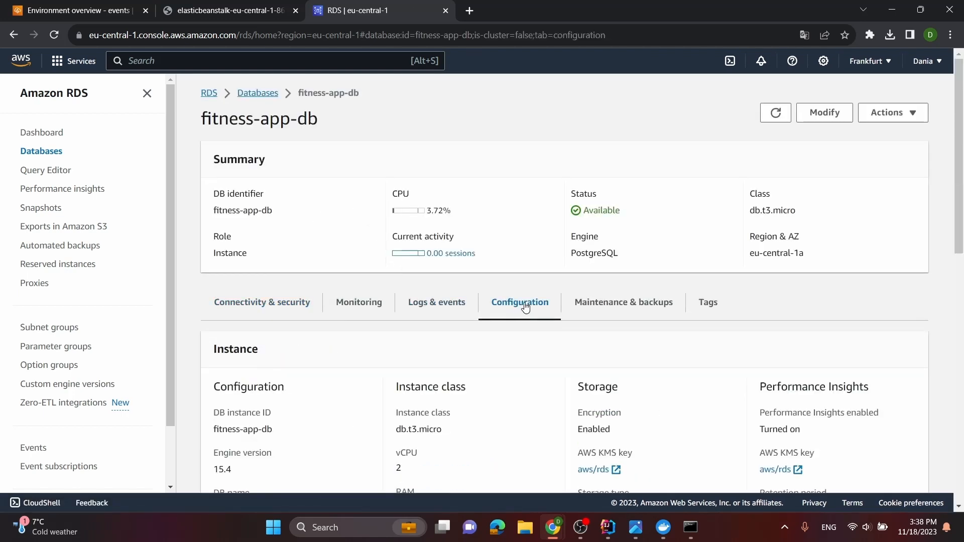
pyautogui.scroll(-3, 383, 321)
pyautogui.moveTo(274, 305); pyautogui.dragTo(214, 306)
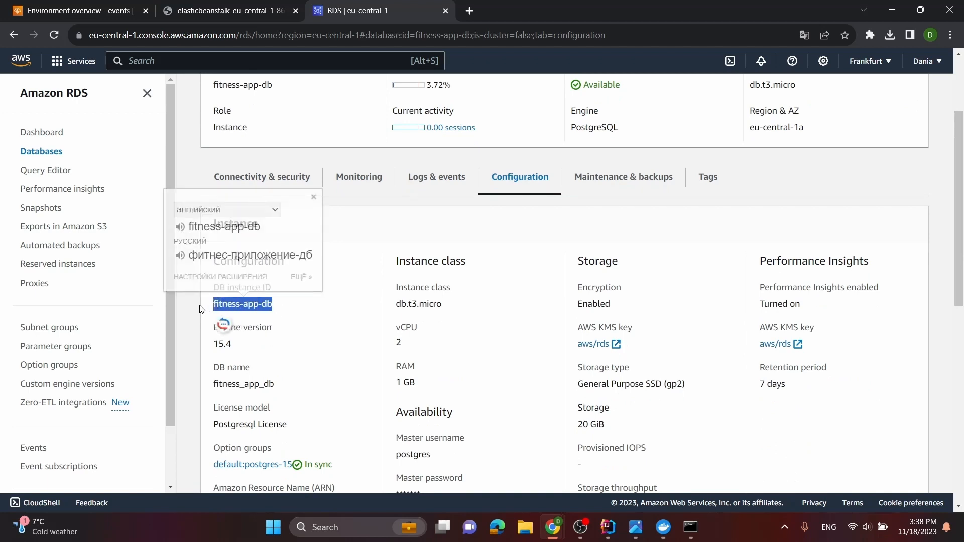
pyautogui.click(200, 305)
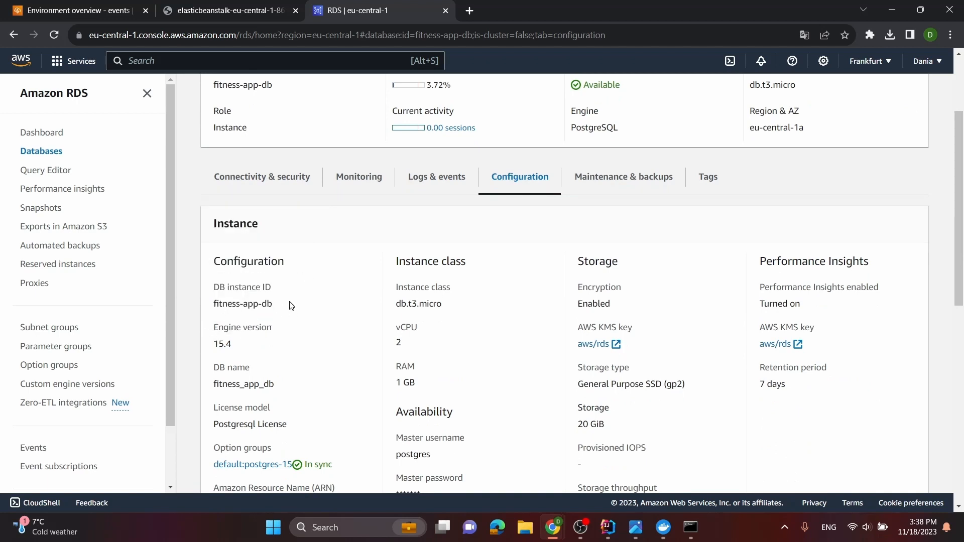
pyautogui.scroll(-1, 292, 306)
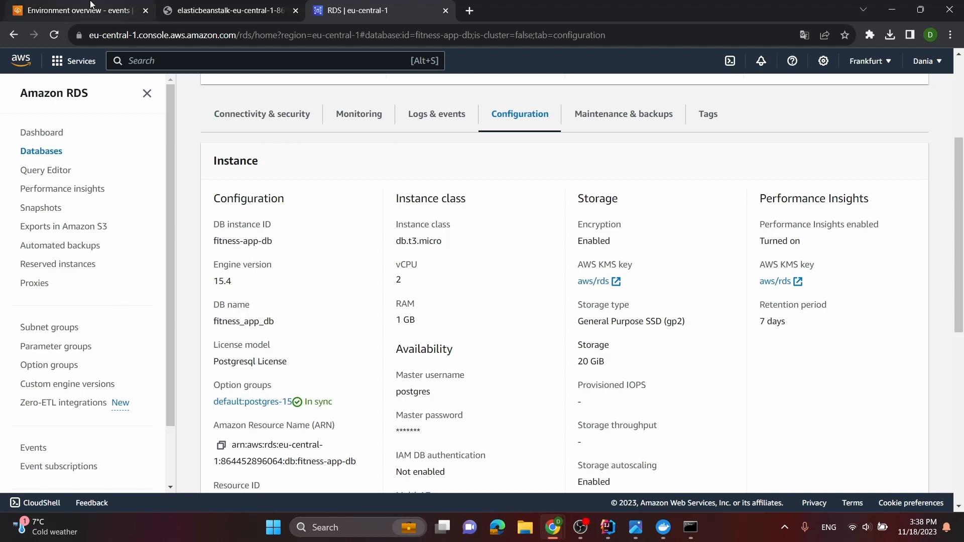
# Return to the D-fitness-env overview, dismiss its three notifications and review the recent events
pyautogui.click(147, 4)
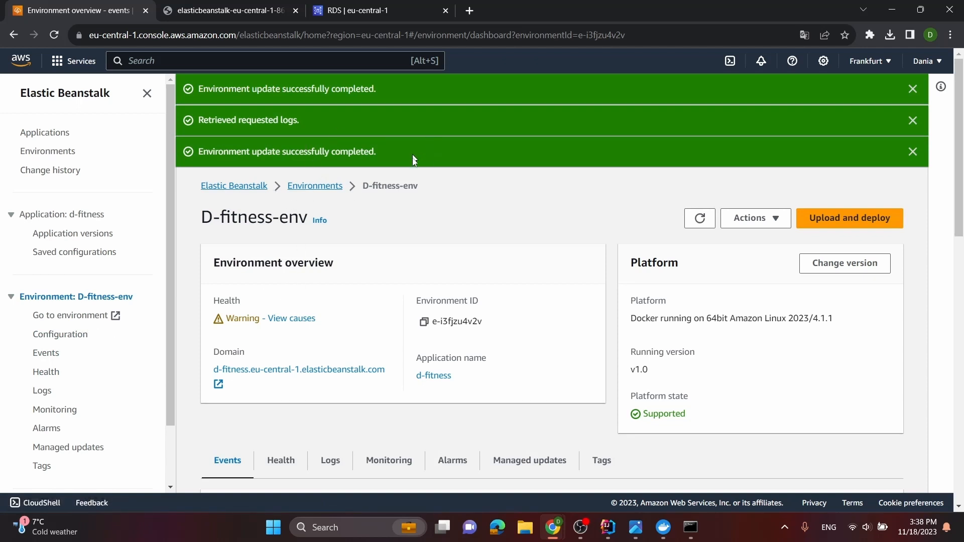
pyautogui.click(912, 151)
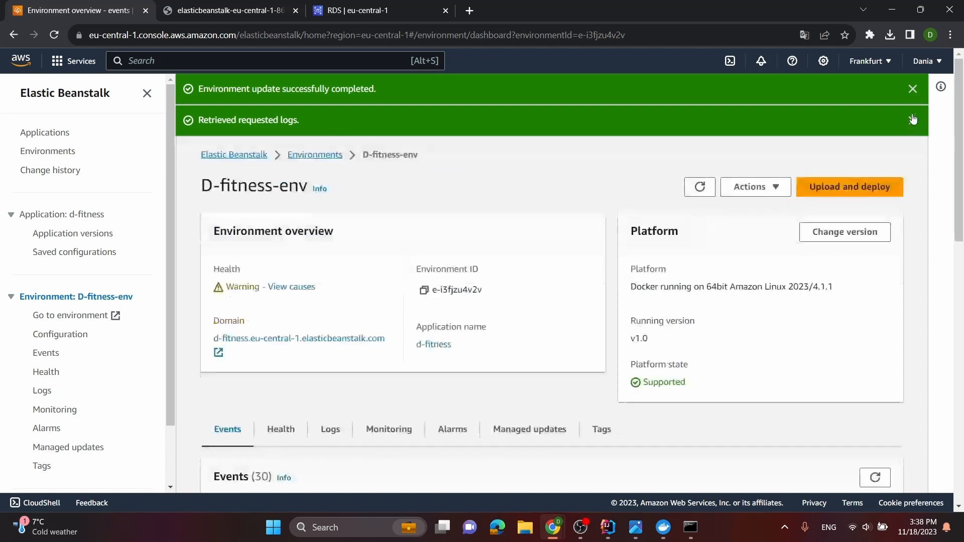
pyautogui.click(912, 120)
pyautogui.click(912, 90)
pyautogui.scroll(-5, 612, 354)
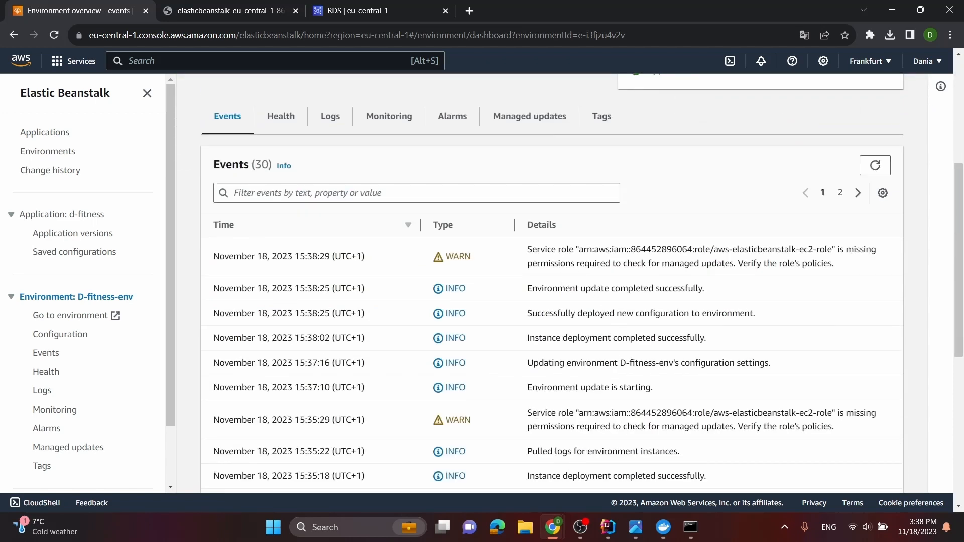
pyautogui.scroll(5, 454, 286)
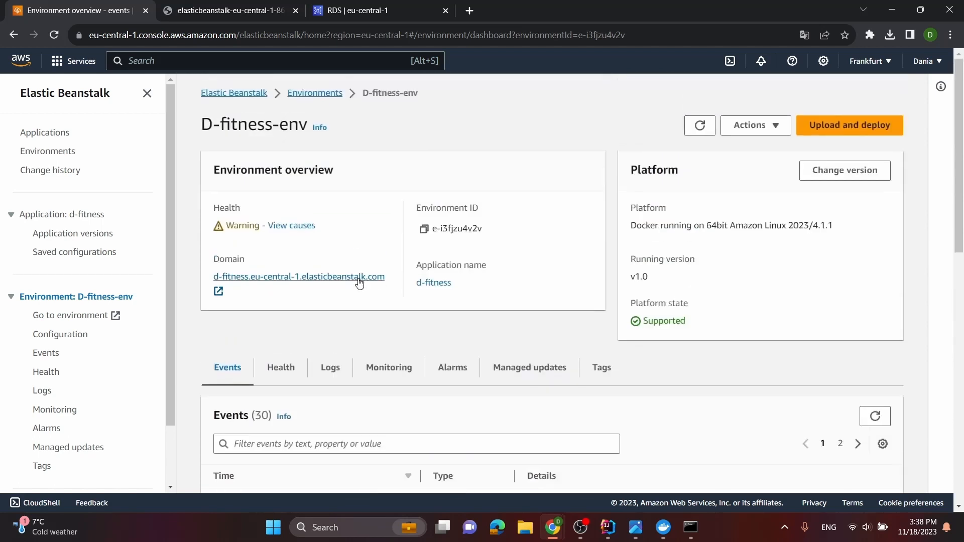
# Replace the open log page with the environment's deployed site and sign in with the account's username and password
pyautogui.click(296, 11)
pyautogui.click(284, 281)
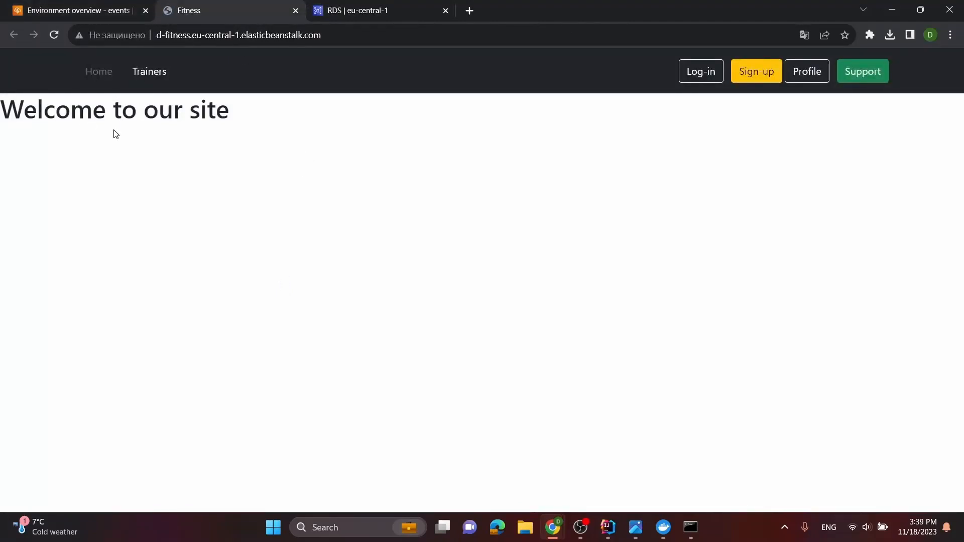
pyautogui.click(696, 75)
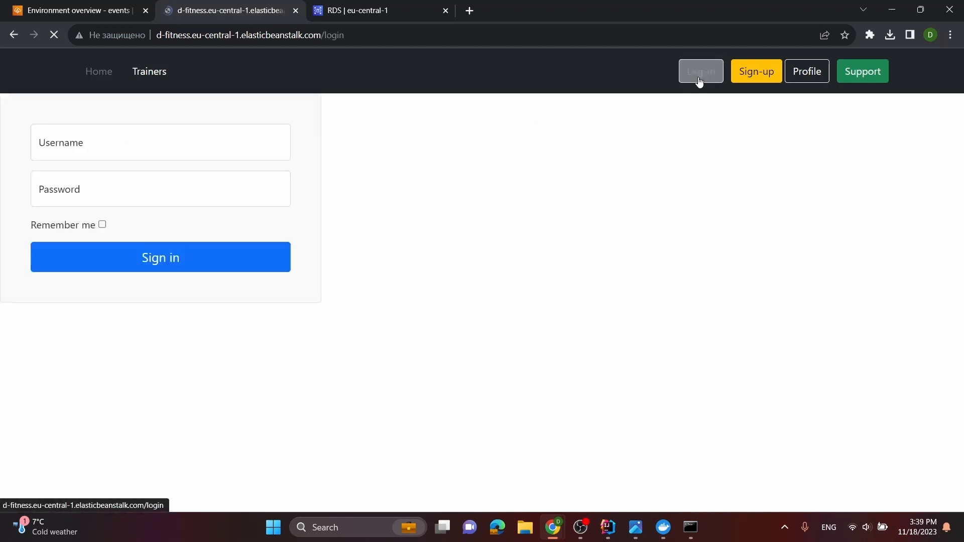
pyautogui.click(160, 146)
pyautogui.click(179, 187)
pyautogui.write('•••••')
pyautogui.press('Return')
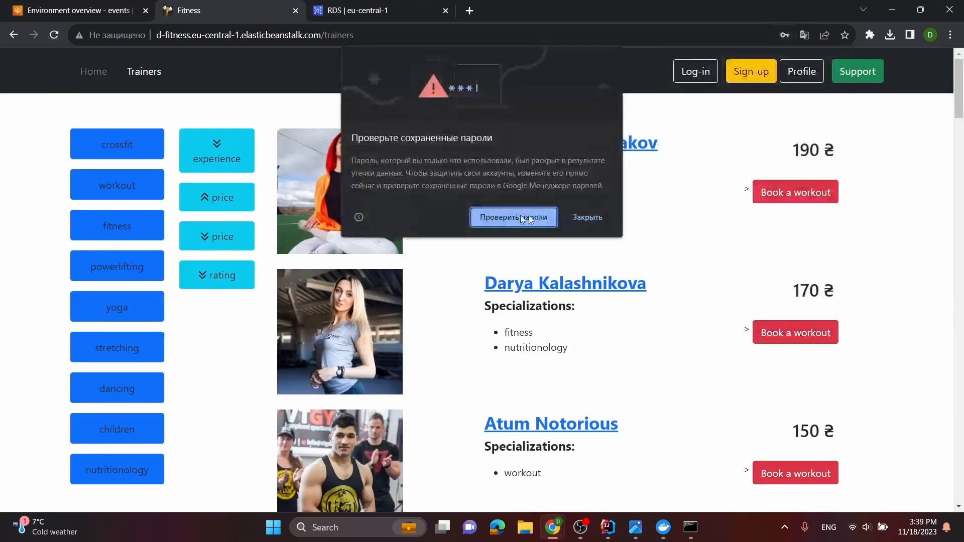
pyautogui.click(587, 217)
# Leave the Trainers page for the login page and close the deployed site
pyautogui.click(839, 250)
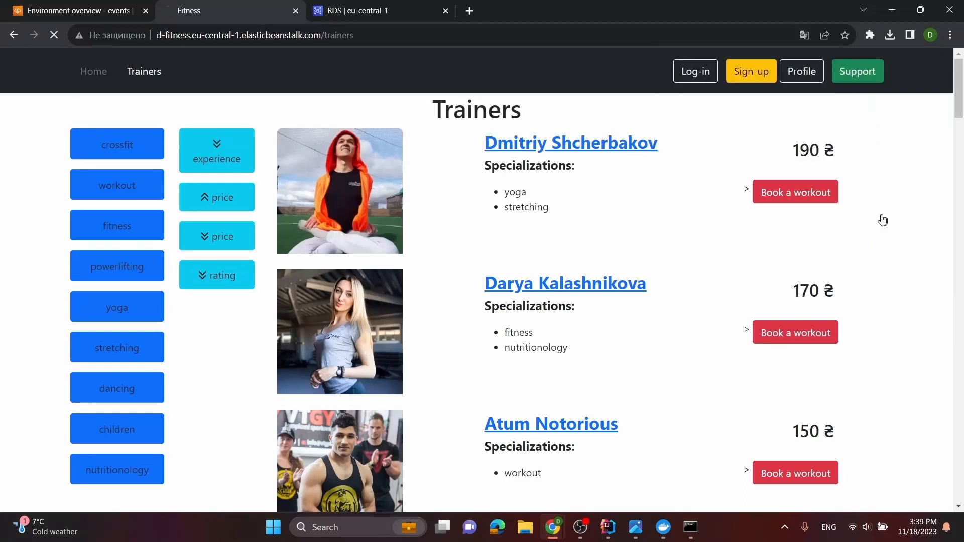
pyautogui.click(14, 35)
pyautogui.click(695, 71)
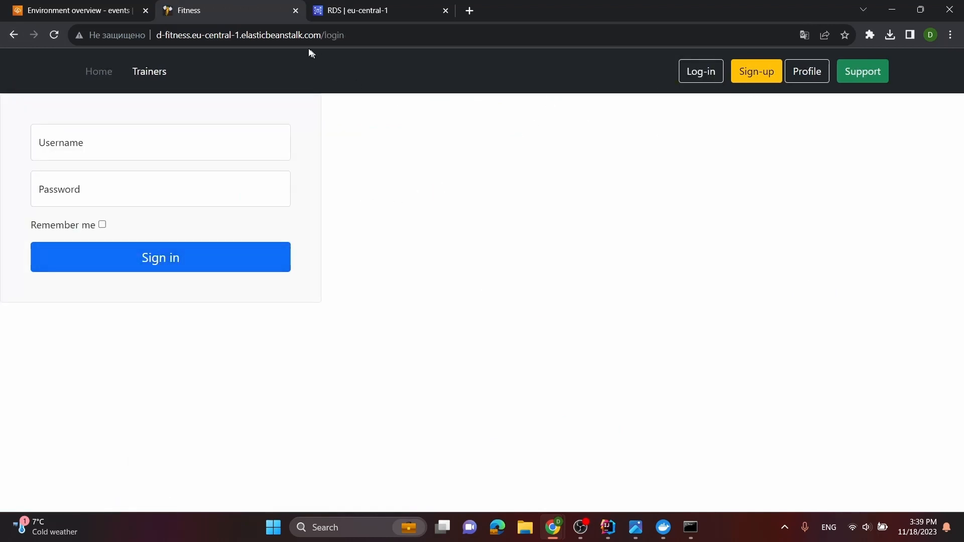
pyautogui.click(296, 10)
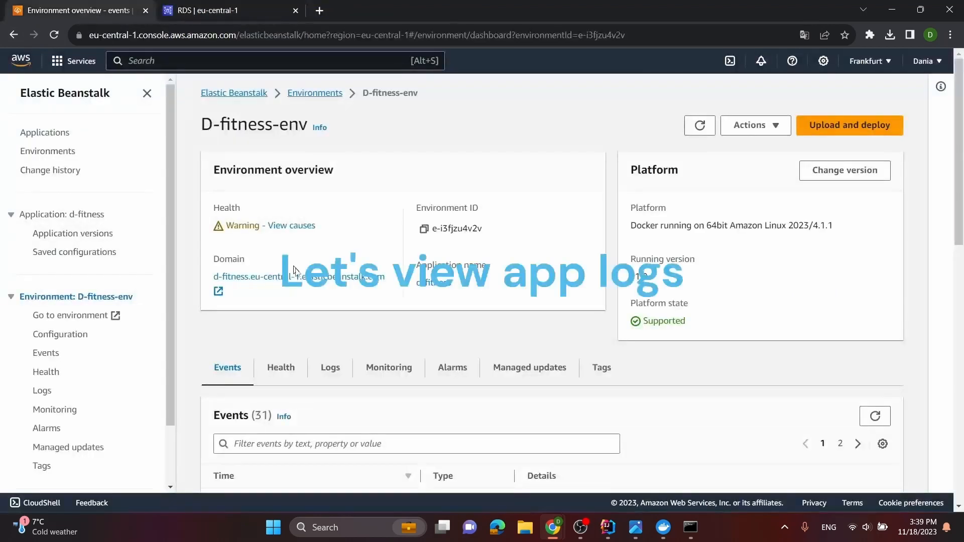
# Request the last 100 lines of the D-fitness-env logs
pyautogui.click(345, 368)
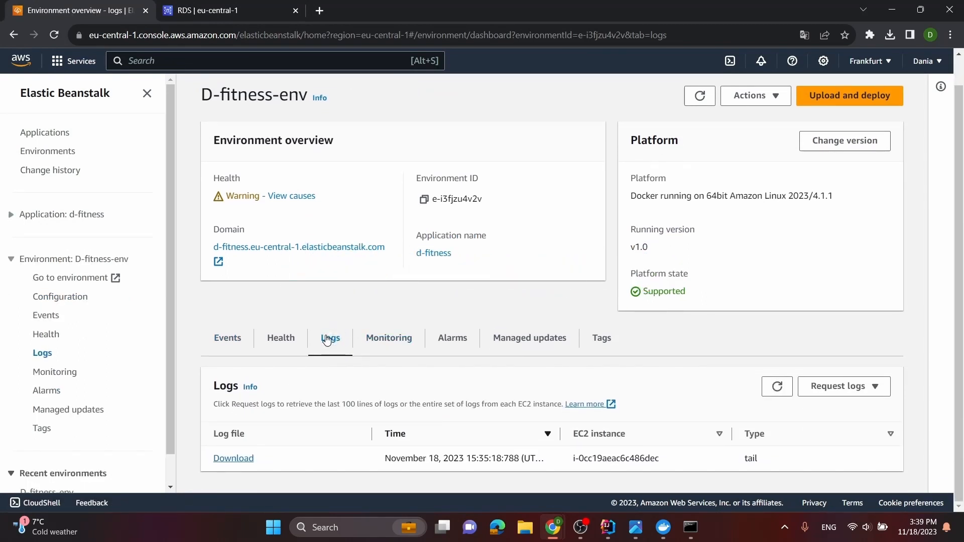
pyautogui.click(874, 390)
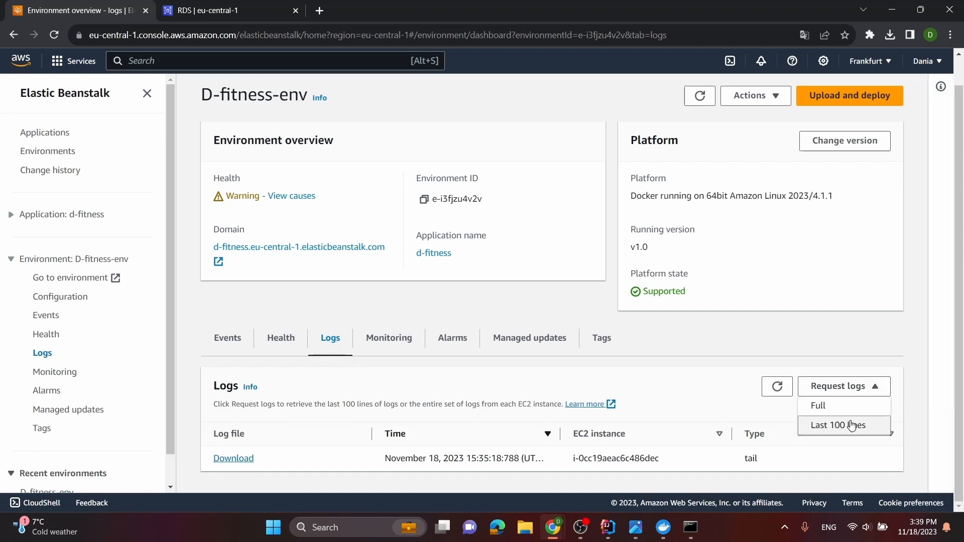
pyautogui.click(852, 424)
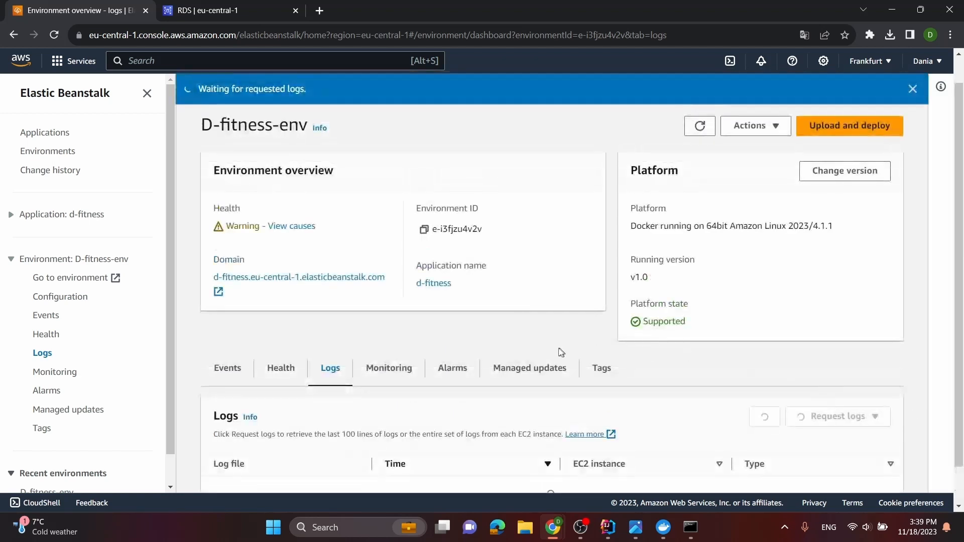
pyautogui.scroll(-2, 452, 389)
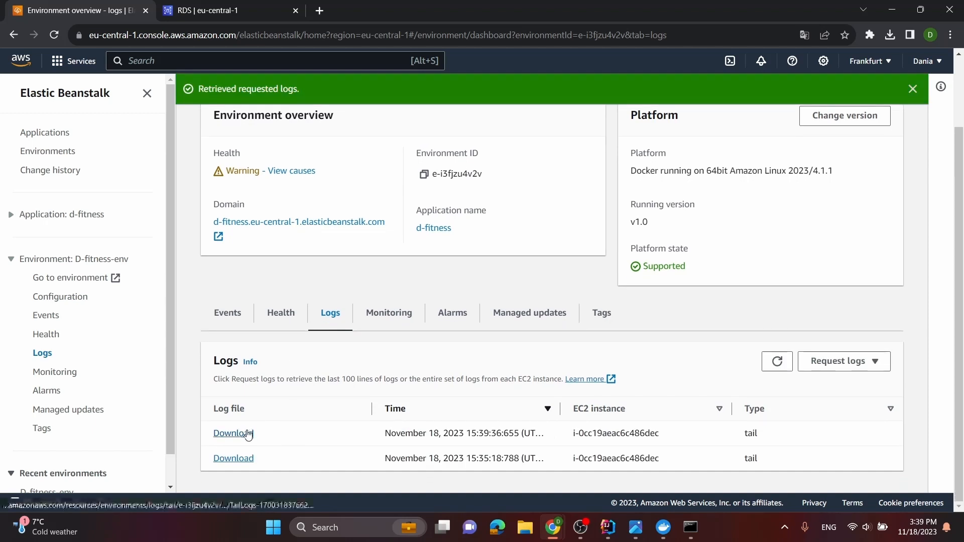
# Open the newest tail log of D-fitness-env, search it for "started" and read the entries around the first match
pyautogui.click(247, 433)
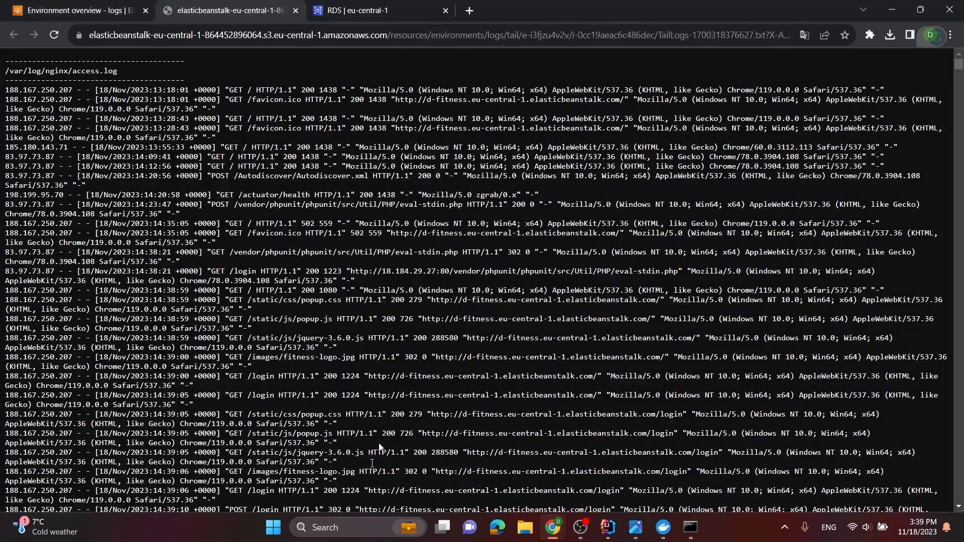
pyautogui.scroll(-1, 288, 313)
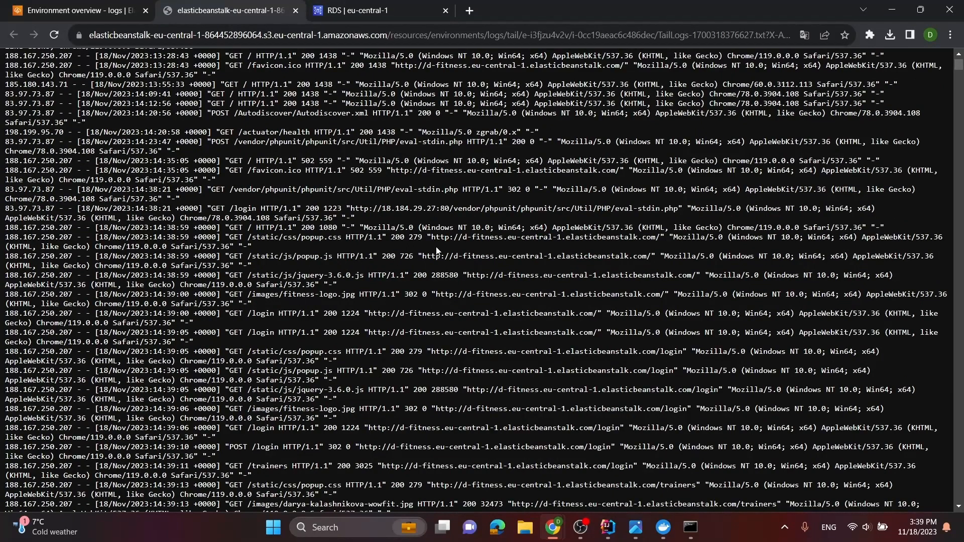
pyautogui.hotkey('ctrl', 'f')
pyautogui.write('started')
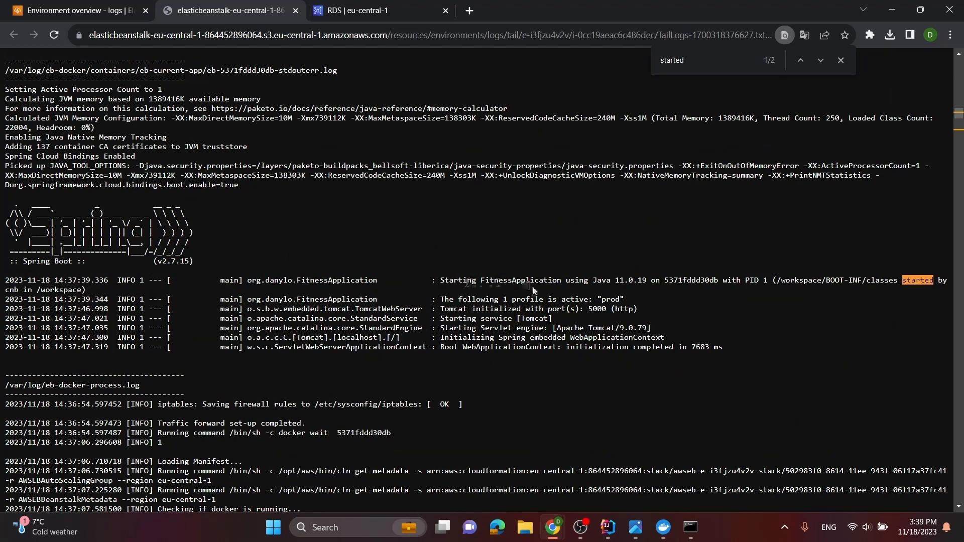
pyautogui.scroll(-10, 655, 288)
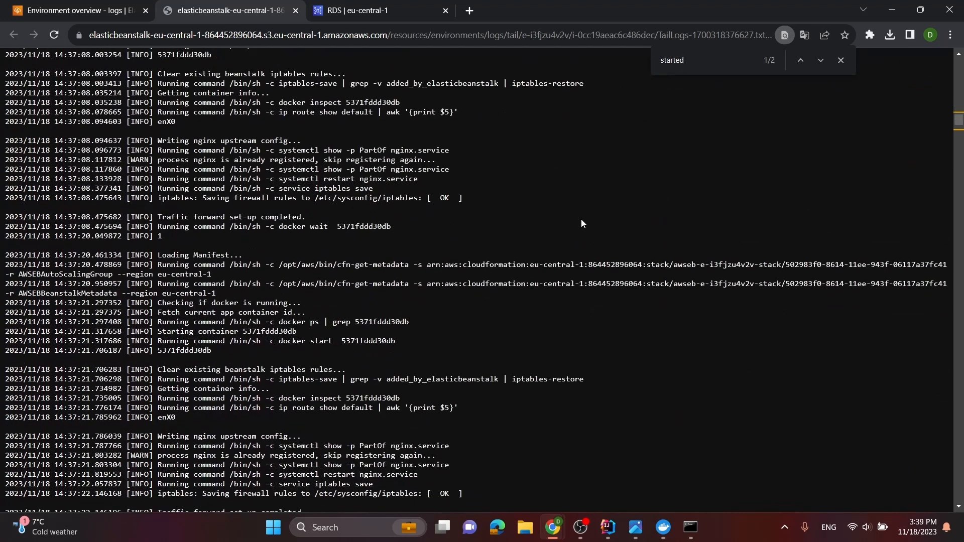
pyautogui.scroll(8, 581, 219)
pyautogui.scroll(-3, 703, 251)
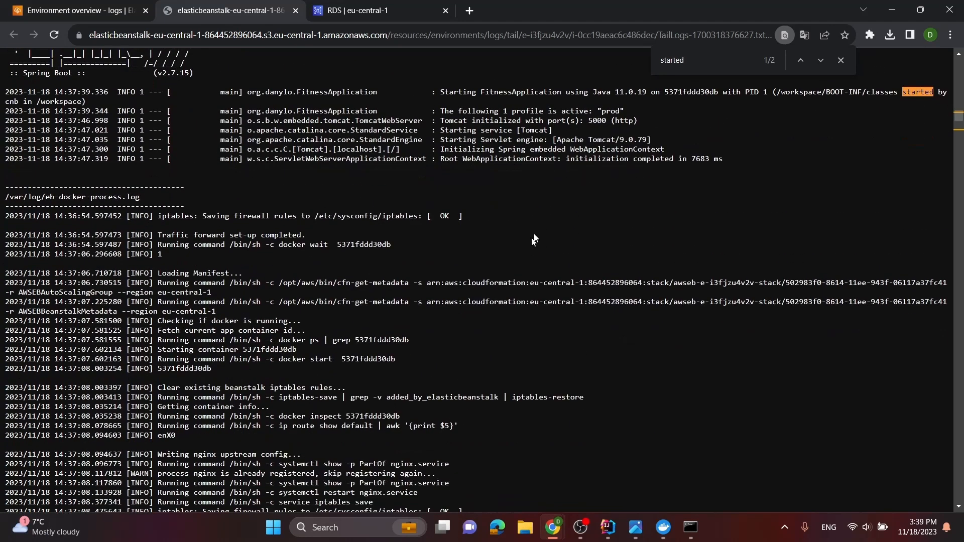
# Check the next "started" match, return to the previous one and examine the Spring Boot startup and eb-docker-process.log entries
pyautogui.click(821, 60)
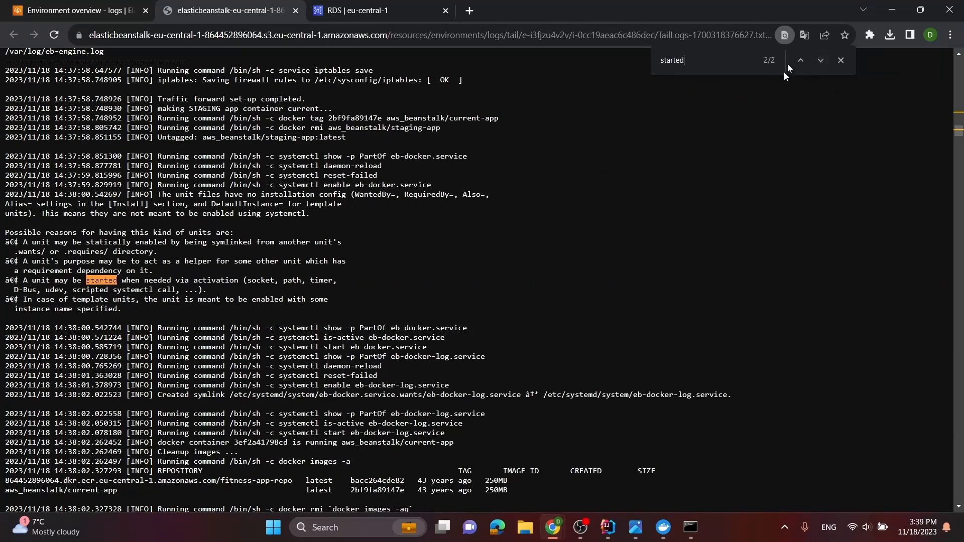
pyautogui.click(799, 61)
pyautogui.scroll(-10, 556, 217)
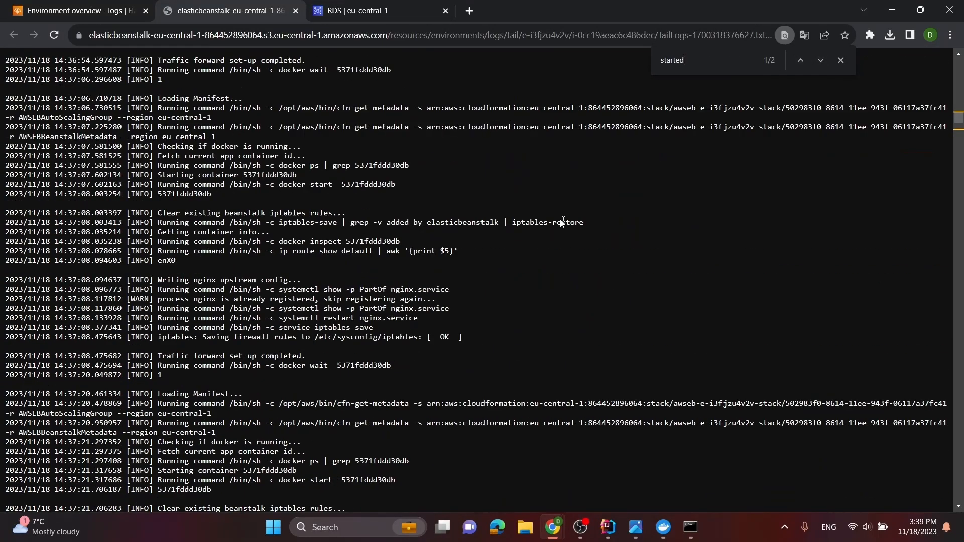
pyautogui.scroll(6, 327, 271)
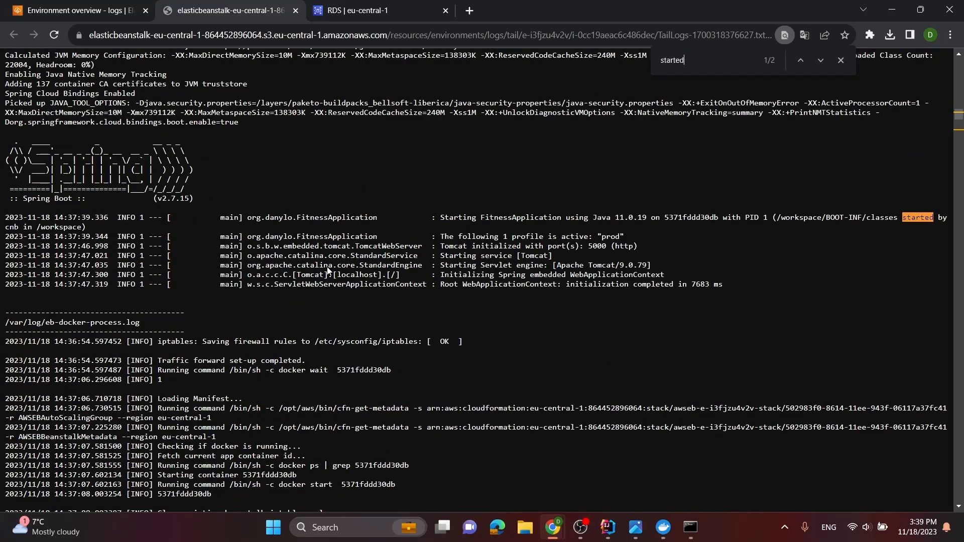
pyautogui.scroll(-15, 327, 271)
pyautogui.scroll(-18, 468, 290)
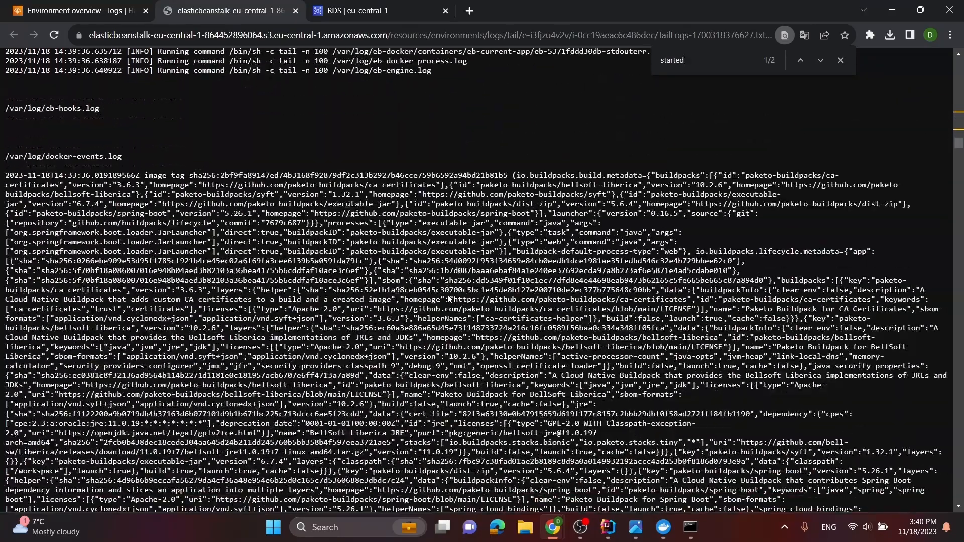
pyautogui.scroll(6, 442, 272)
pyautogui.scroll(12, 441, 271)
# Close the log page and switch to the aws_deploy.png architecture diagram in the Photos app
pyautogui.click(295, 10)
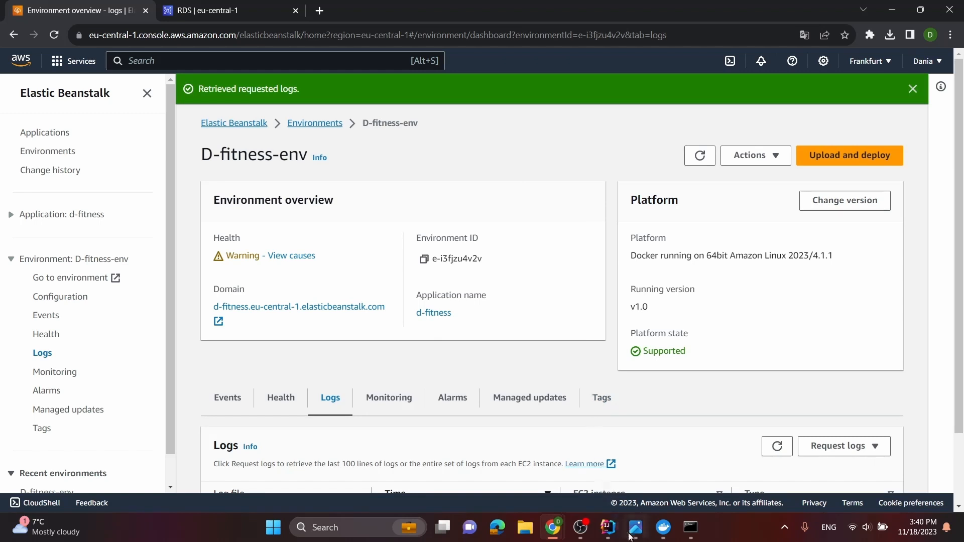
pyautogui.click(638, 447)
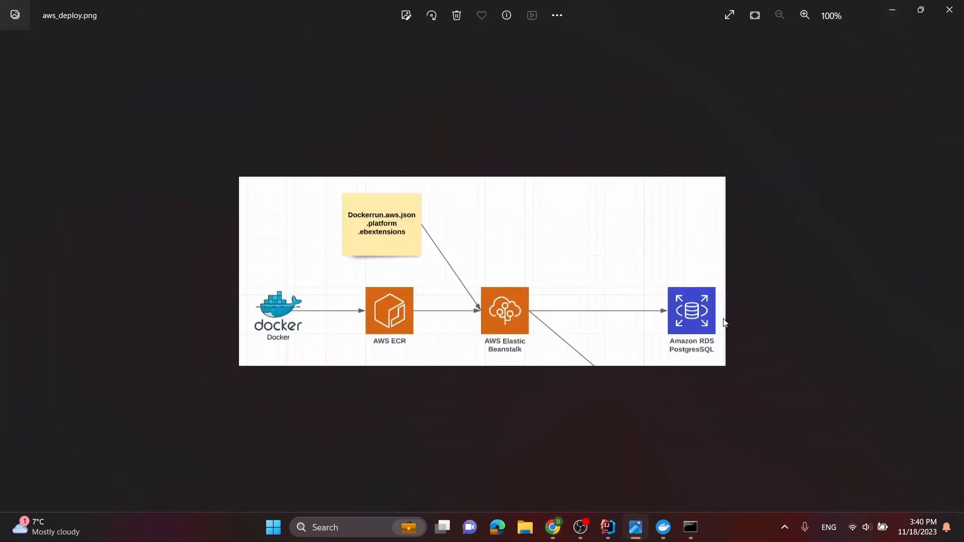